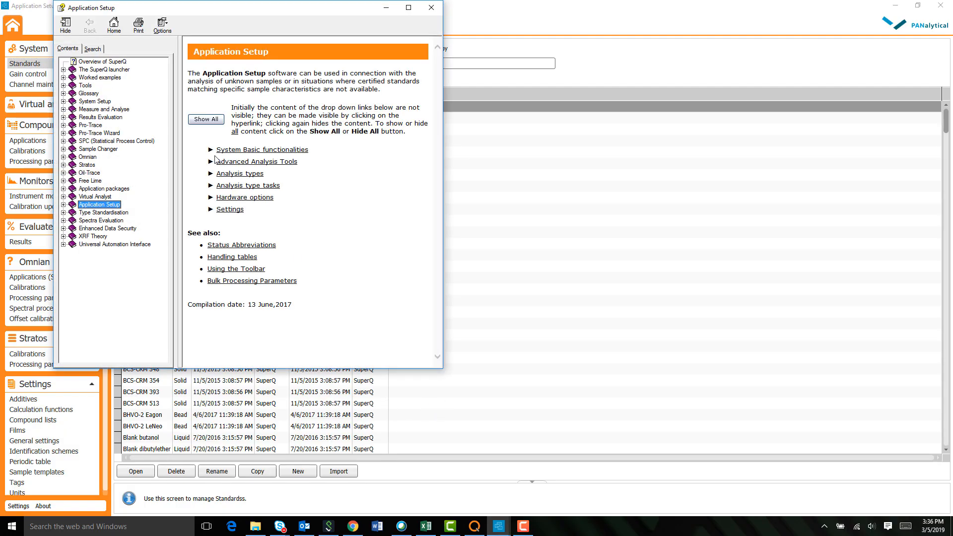
# Close the help window and create a new standard named Test 1
pyautogui.click(103, 52)
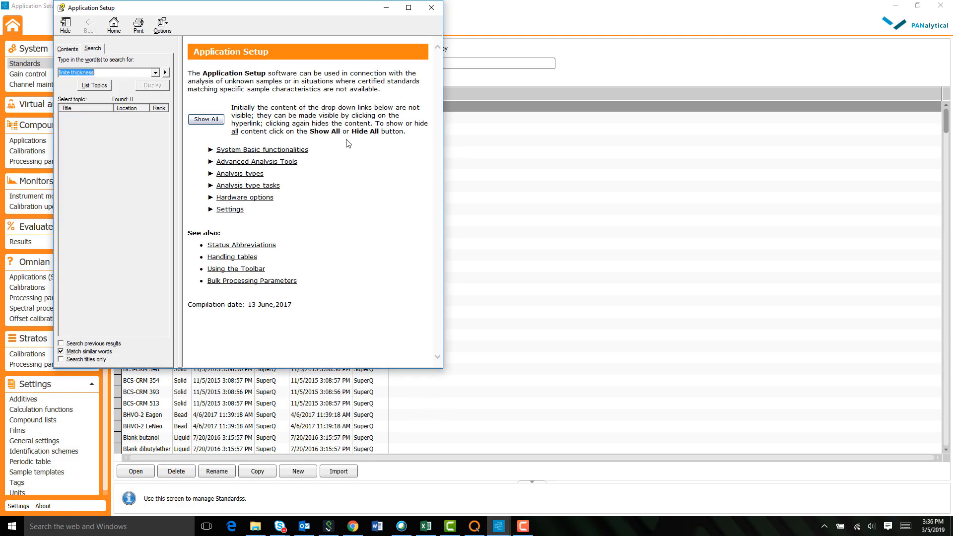
pyautogui.click(431, 8)
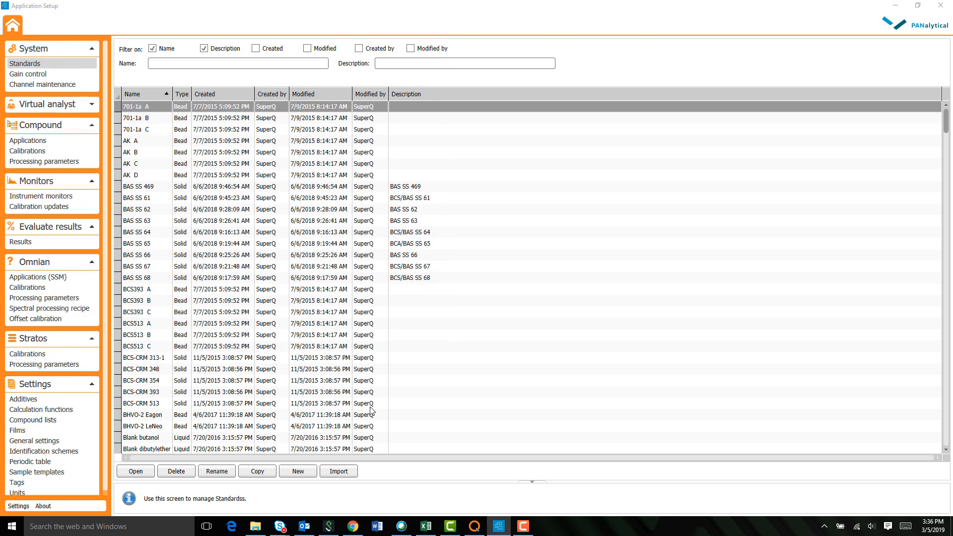
pyautogui.click(314, 471)
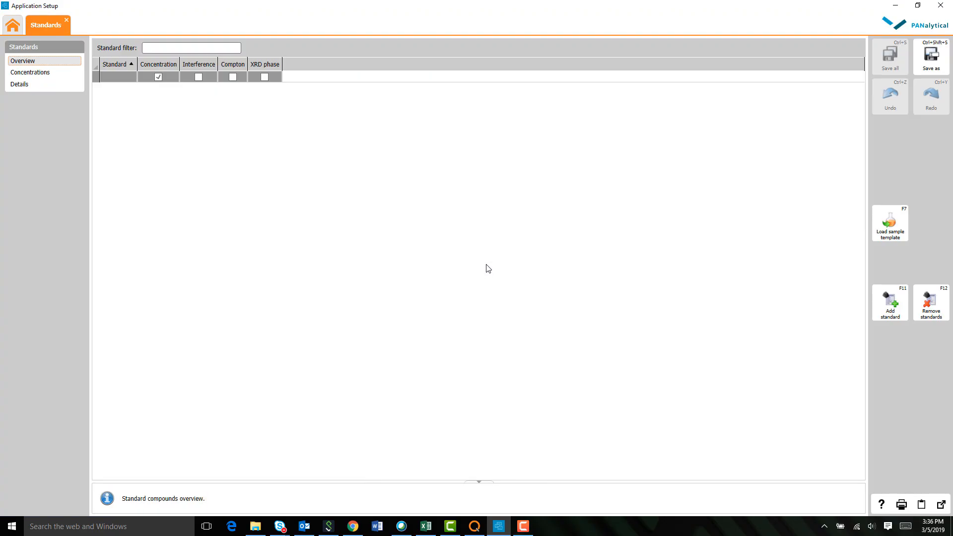
pyautogui.click(121, 79)
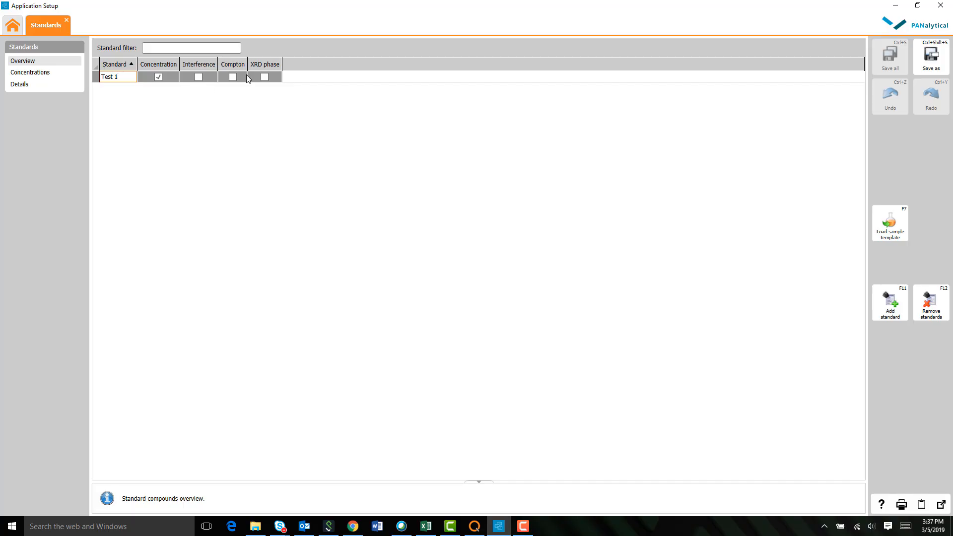
# Set the sample type of the Test 1 standard to Pressed powder in its details
pyautogui.click(42, 77)
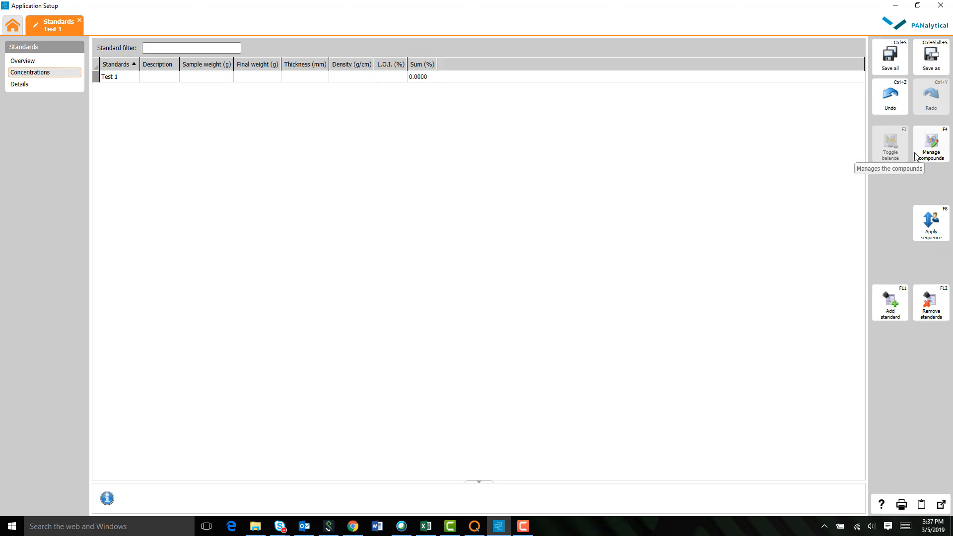
pyautogui.click(46, 85)
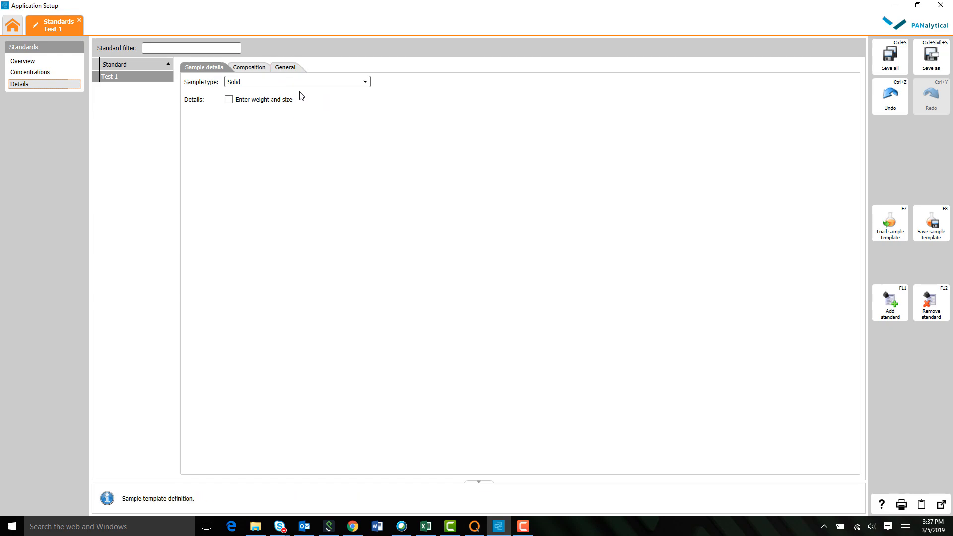
pyautogui.click(320, 83)
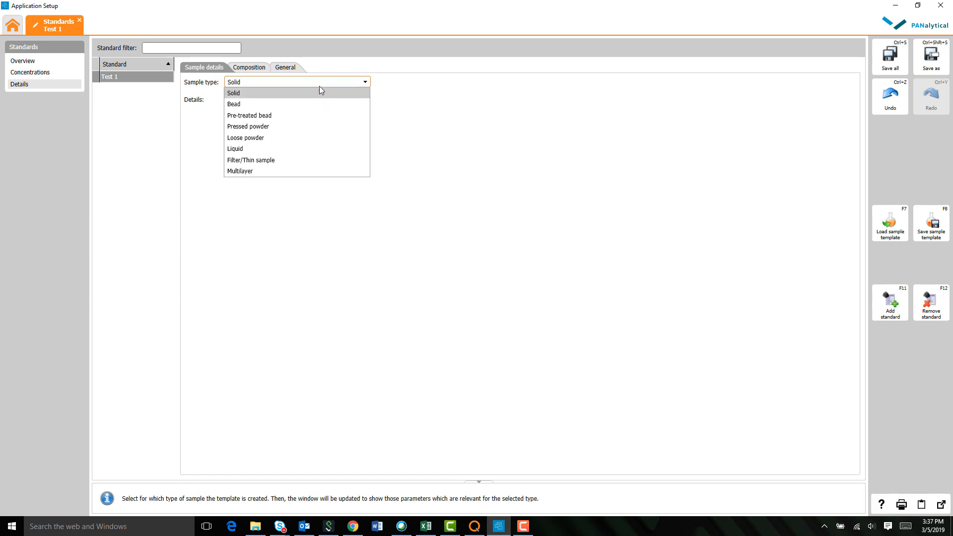
pyautogui.click(314, 127)
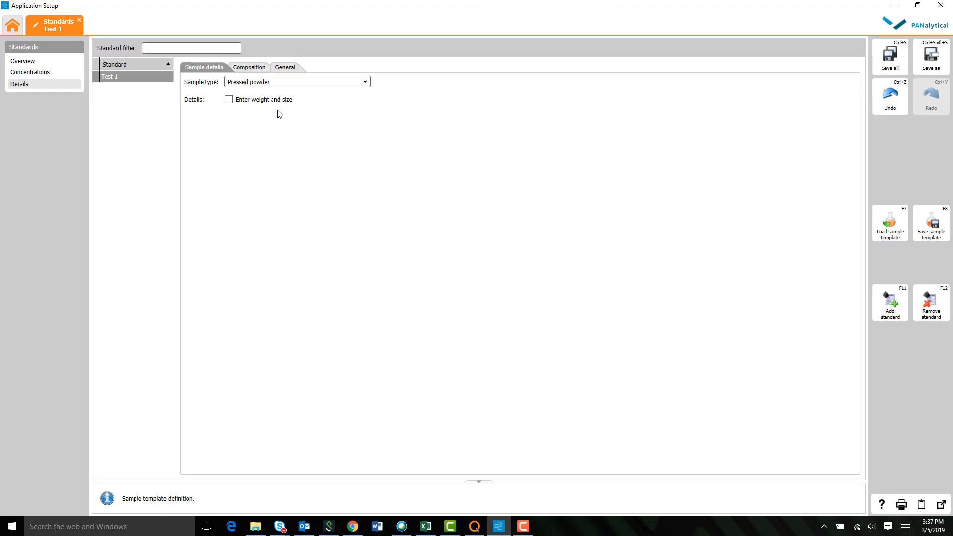
# Enable weight and size entry, setting the diameter to 32 mm, thickness to 4 mm and sample weight to 5 g
pyautogui.click(258, 102)
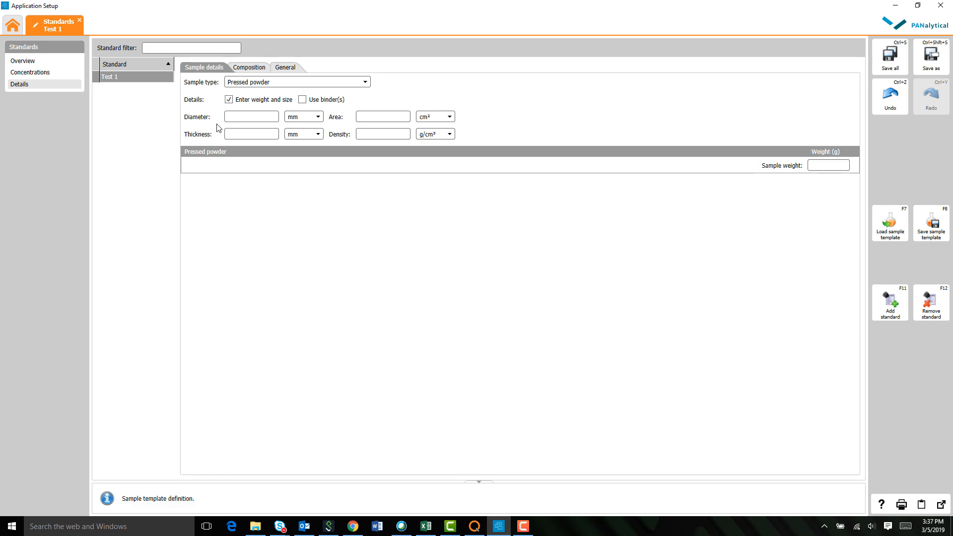
pyautogui.write('2')
pyautogui.click(266, 134)
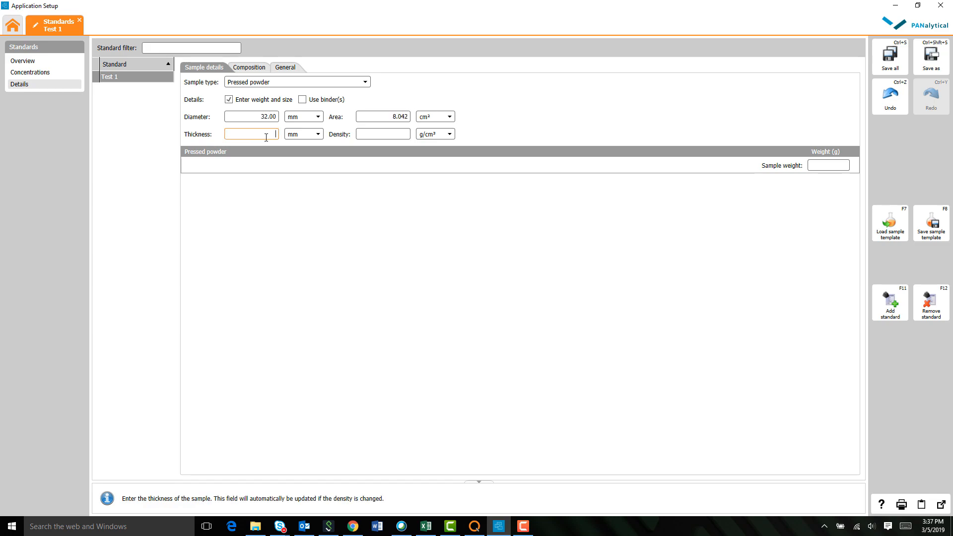
pyautogui.write('4')
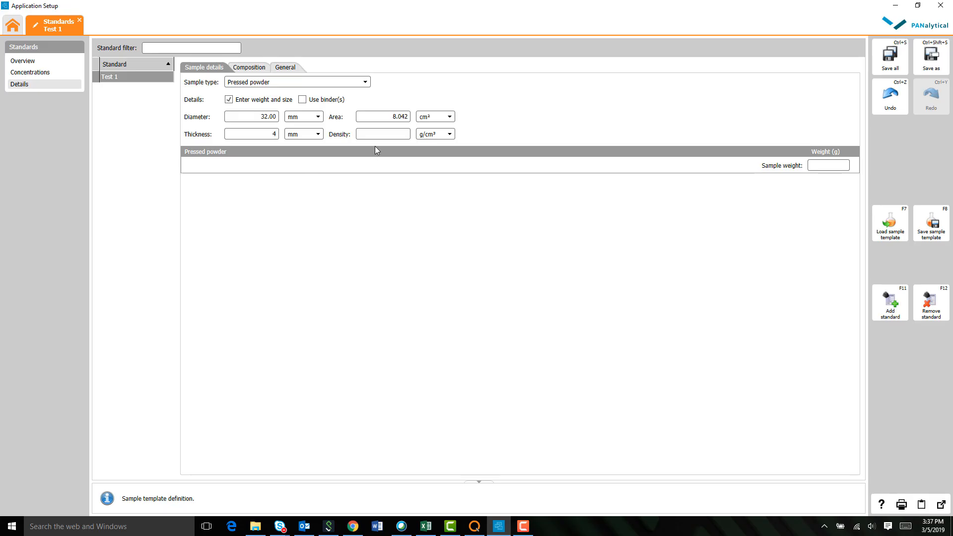
pyautogui.click(836, 169)
pyautogui.write('5')
# Enable binders for the pressed powder, add Wax as the binder, and show the standard's composition
pyautogui.click(323, 100)
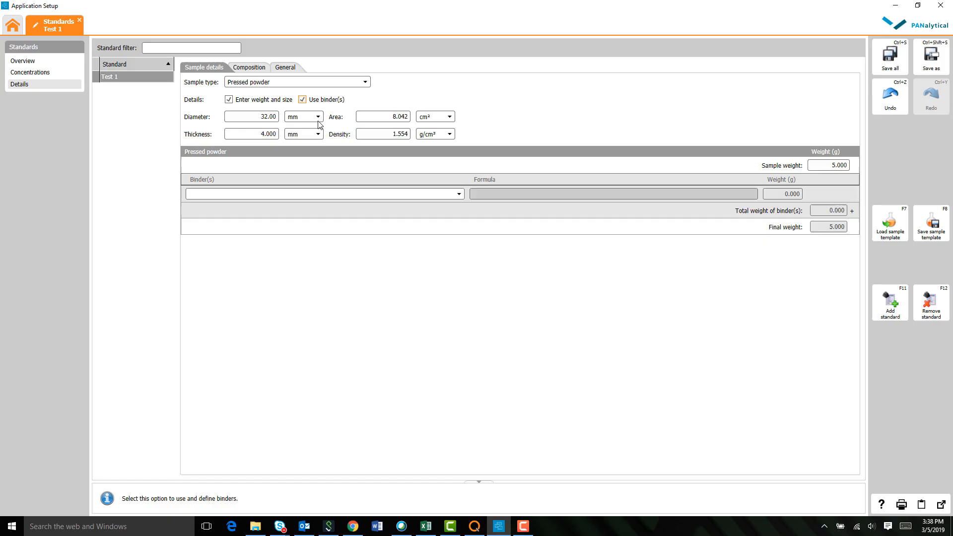
pyautogui.click(458, 193)
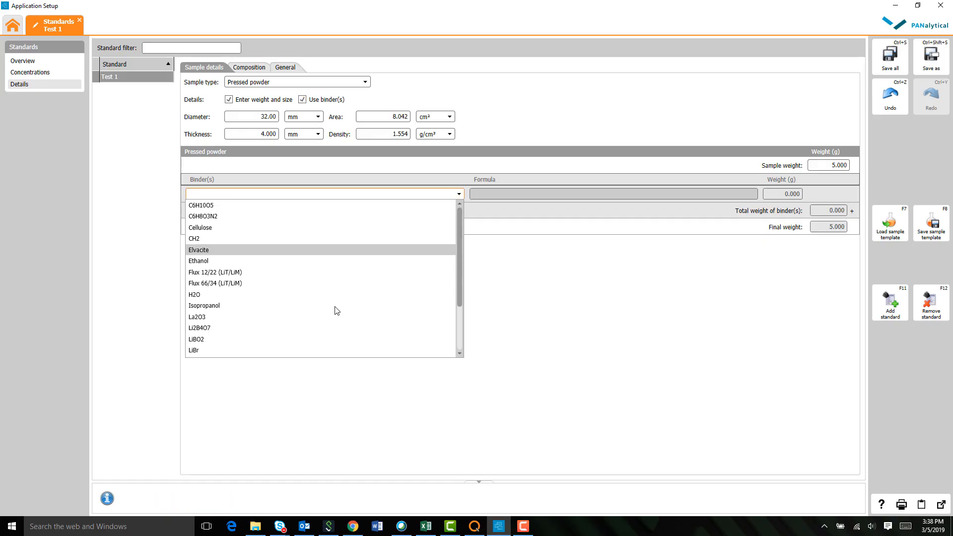
pyautogui.scroll(-3, 317, 322)
pyautogui.click(282, 354)
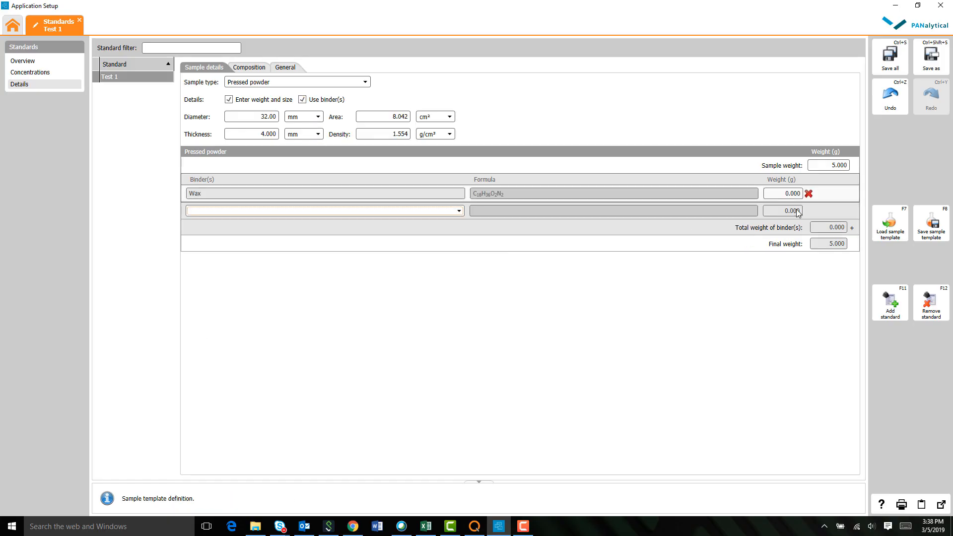
pyautogui.click(784, 195)
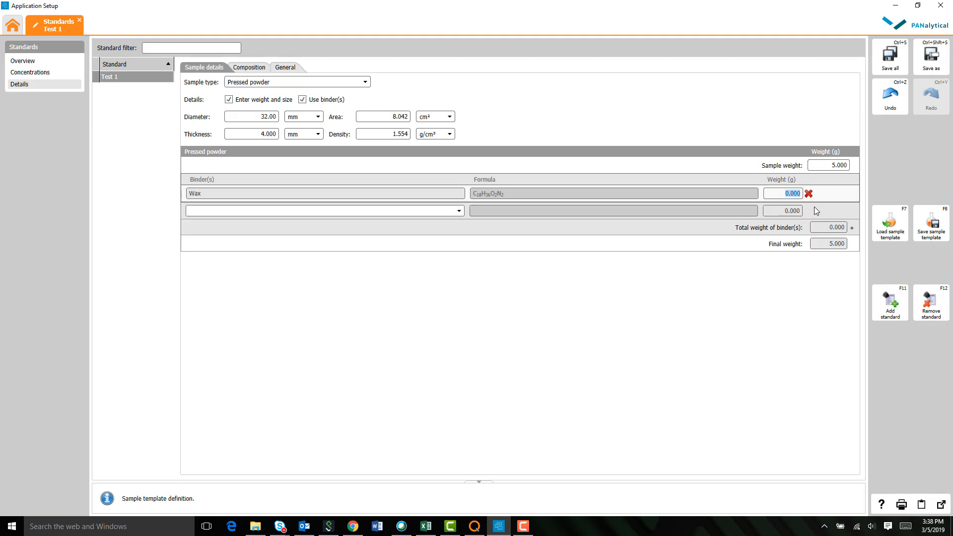
pyautogui.click(823, 167)
pyautogui.click(249, 70)
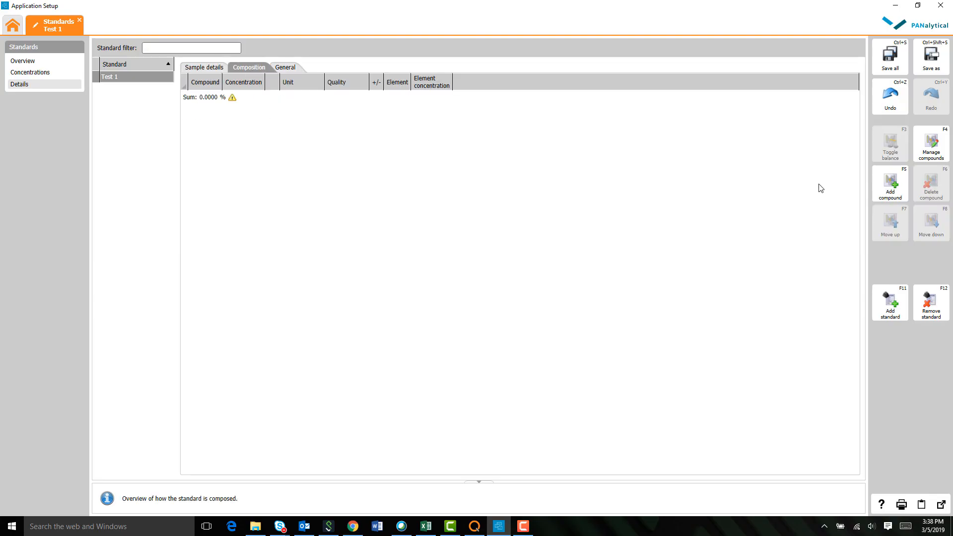
# Add a blank compound row to the composition of Test 1 and delete it again
pyautogui.click(904, 189)
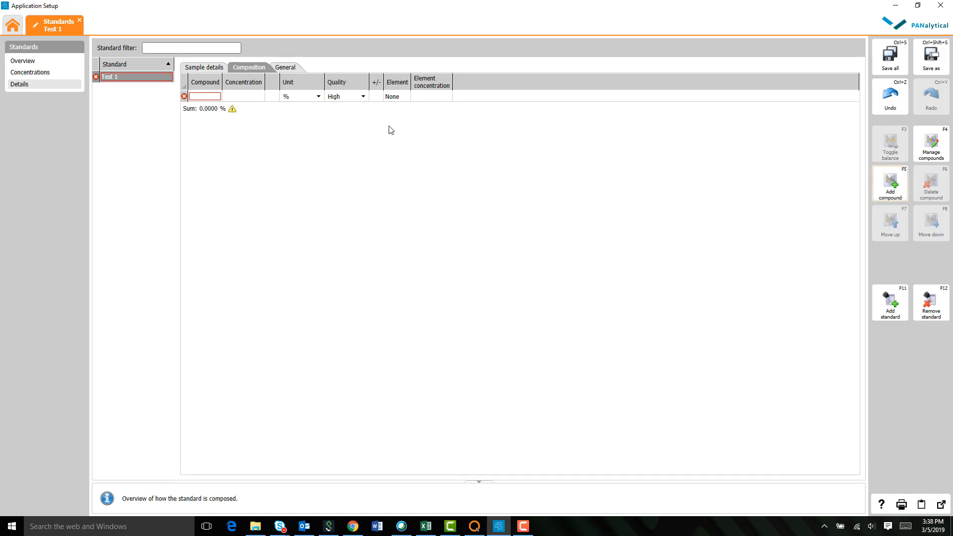
pyautogui.click(215, 99)
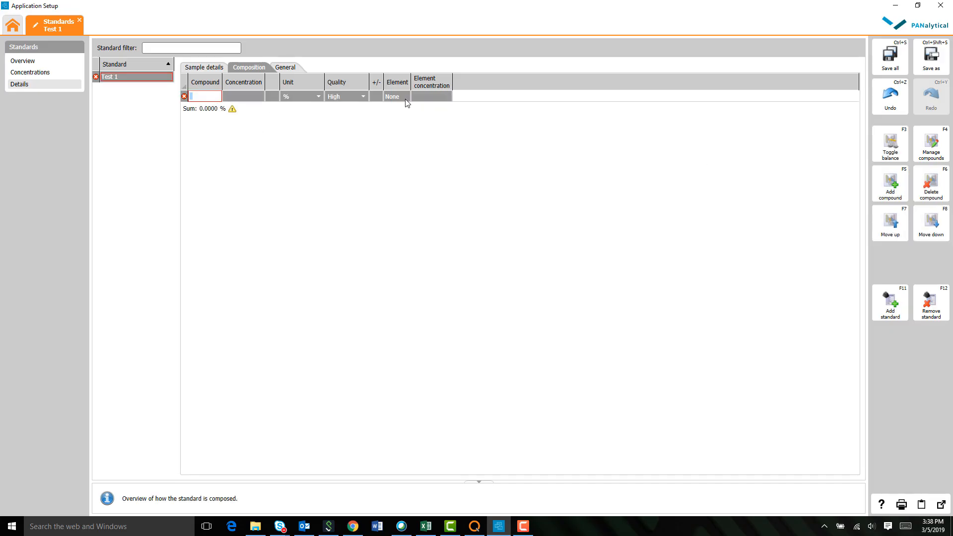
pyautogui.click(185, 100)
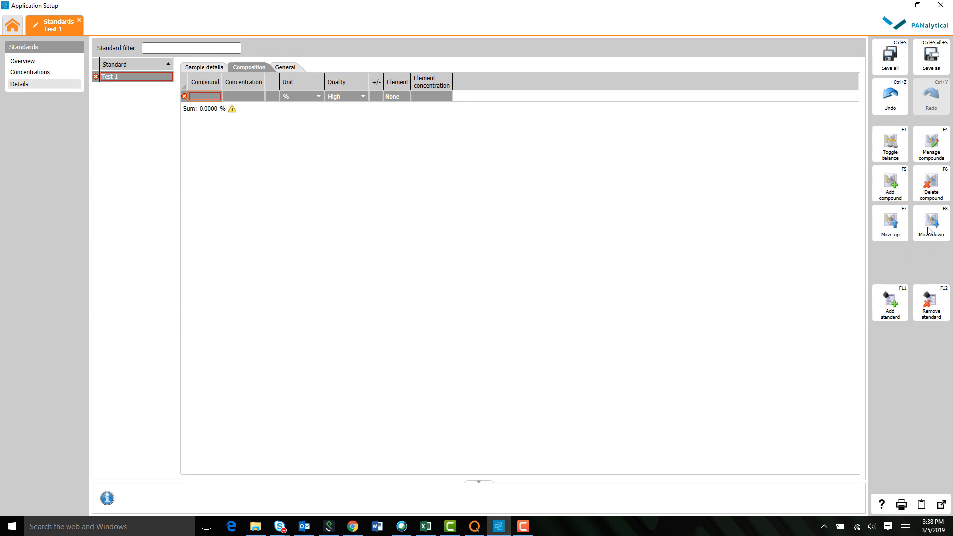
pyautogui.click(932, 194)
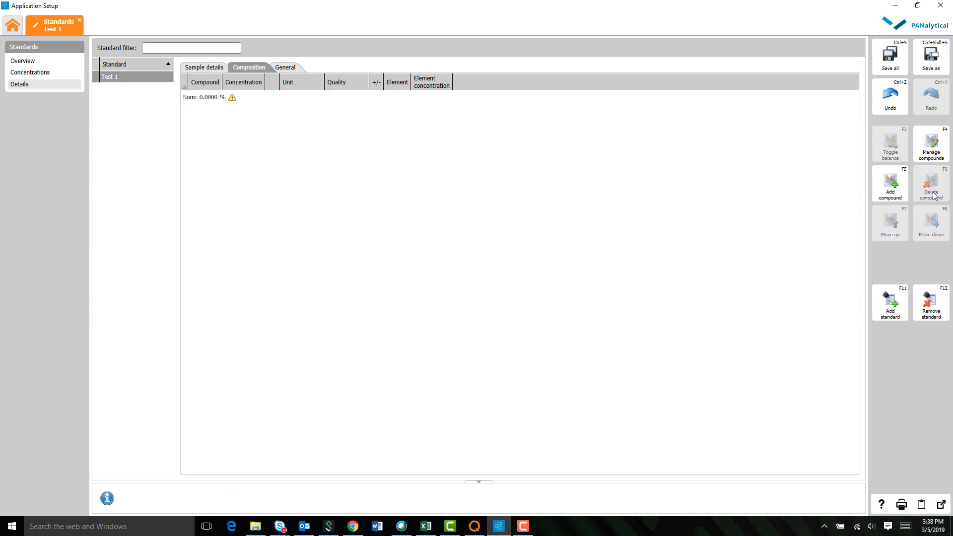
# In Manage compounds, add Al without a compound list and Al2O3 from the Geology compound list
pyautogui.click(942, 140)
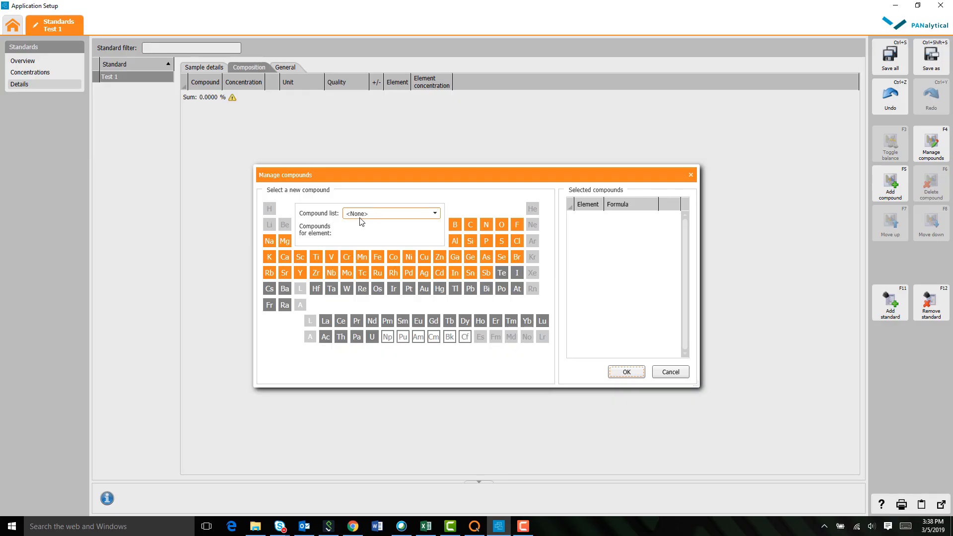
pyautogui.click(455, 241)
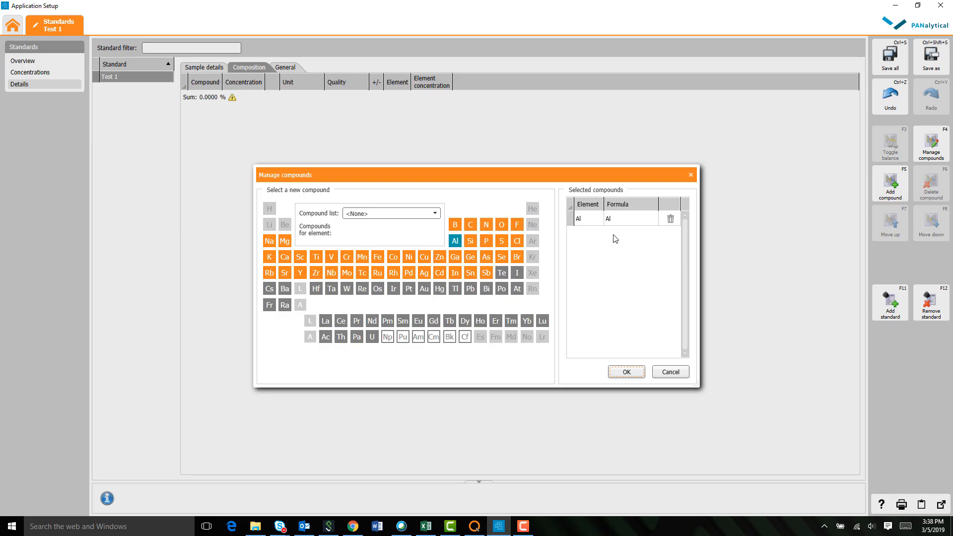
pyautogui.click(397, 215)
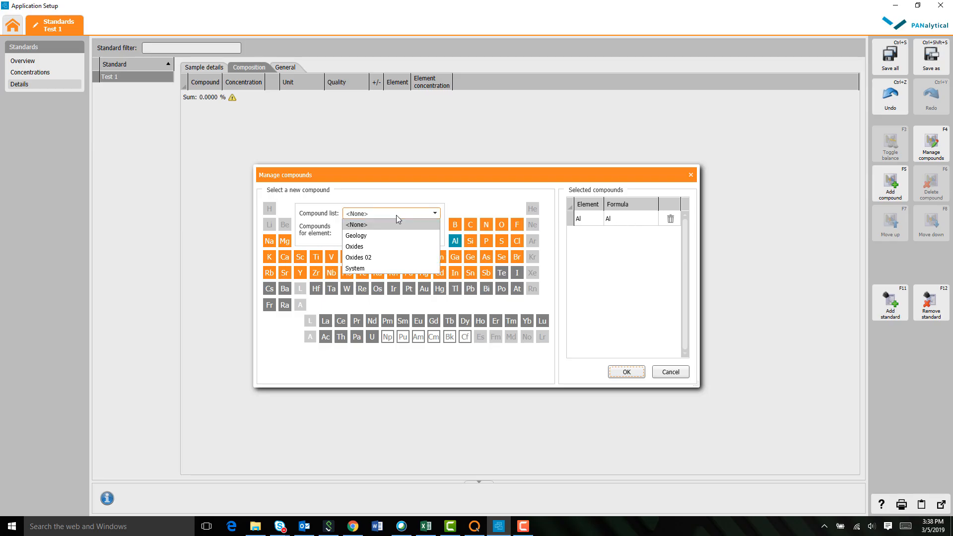
pyautogui.click(400, 236)
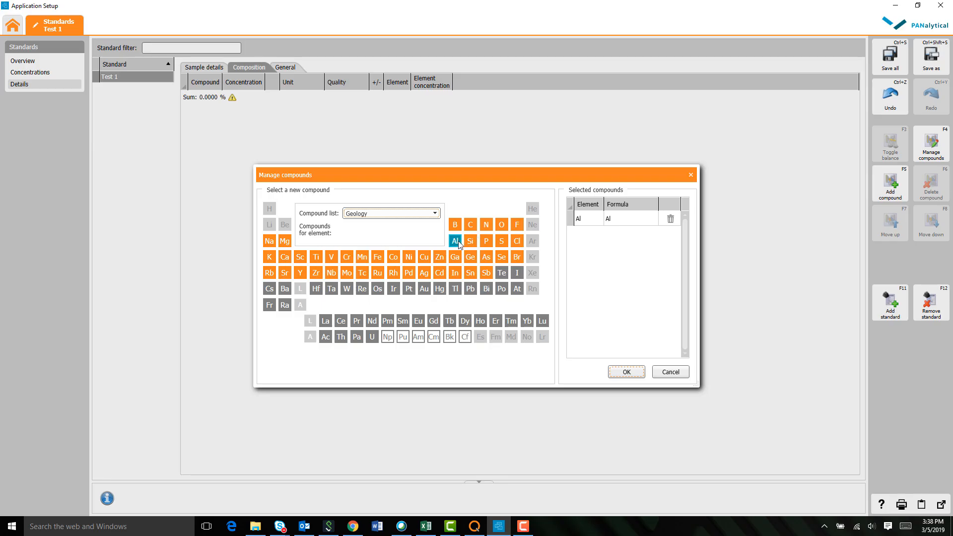
pyautogui.click(456, 241)
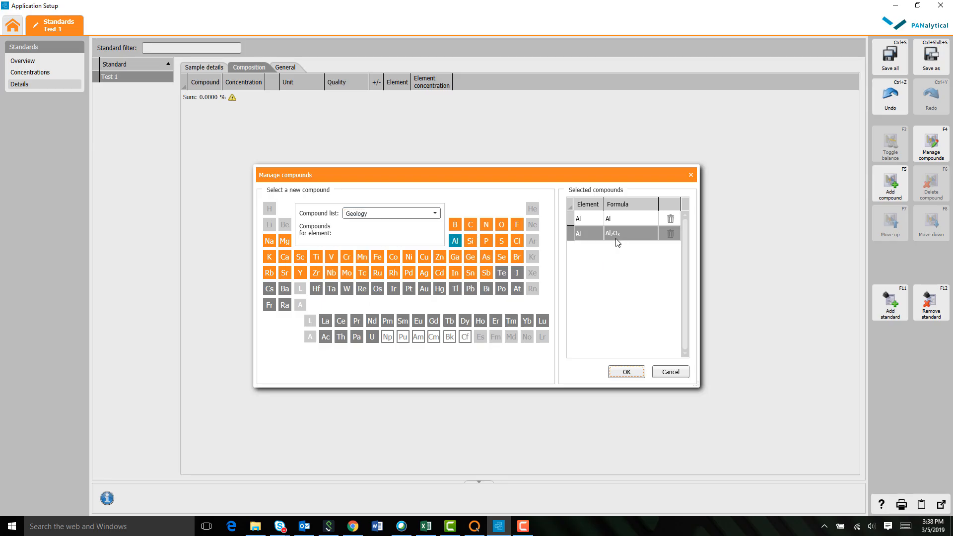
# Switch the compound list to System and display the compounds it offers for Al
pyautogui.click(425, 214)
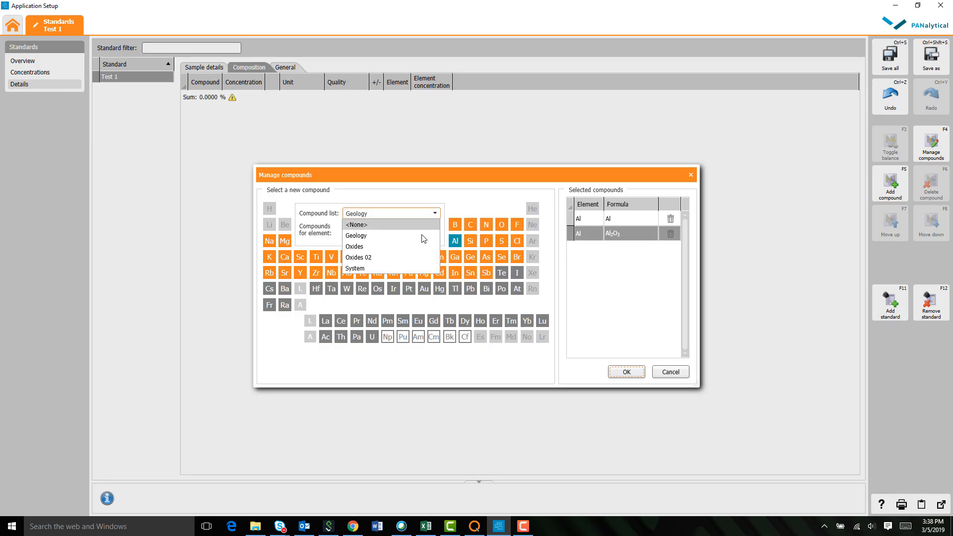
pyautogui.click(418, 267)
pyautogui.click(457, 243)
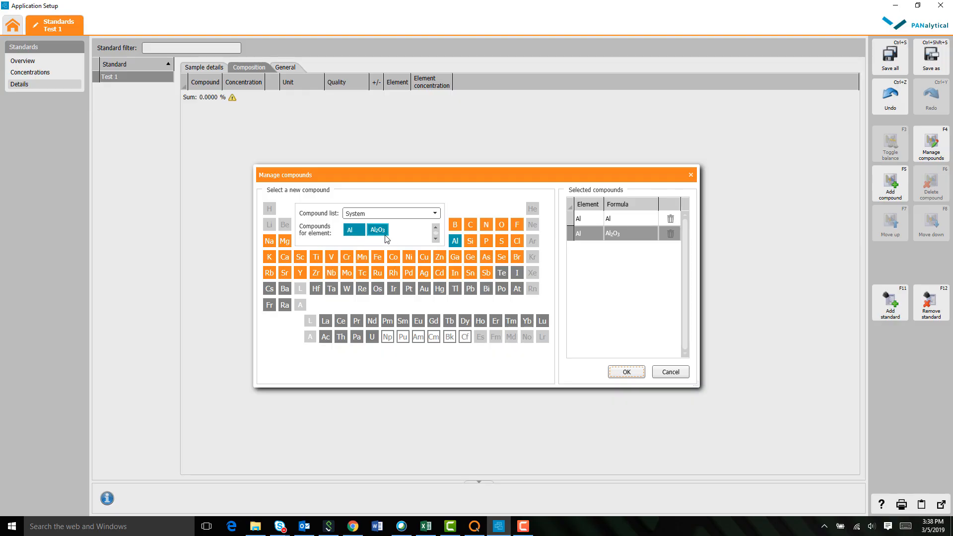
# View the defined compound lists in the settings and select the System list
pyautogui.click(15, 23)
pyautogui.scroll(-1, 24, 429)
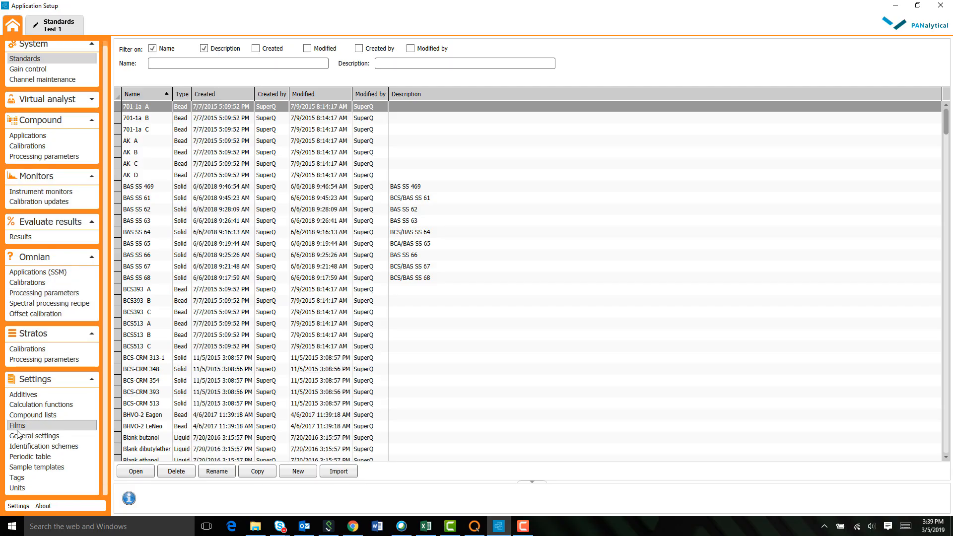
pyautogui.click(69, 414)
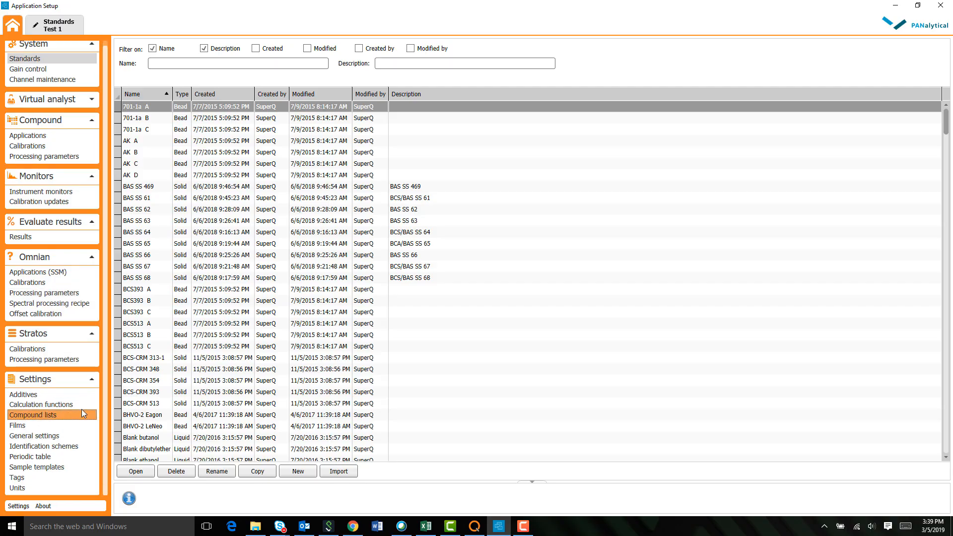
pyautogui.click(141, 144)
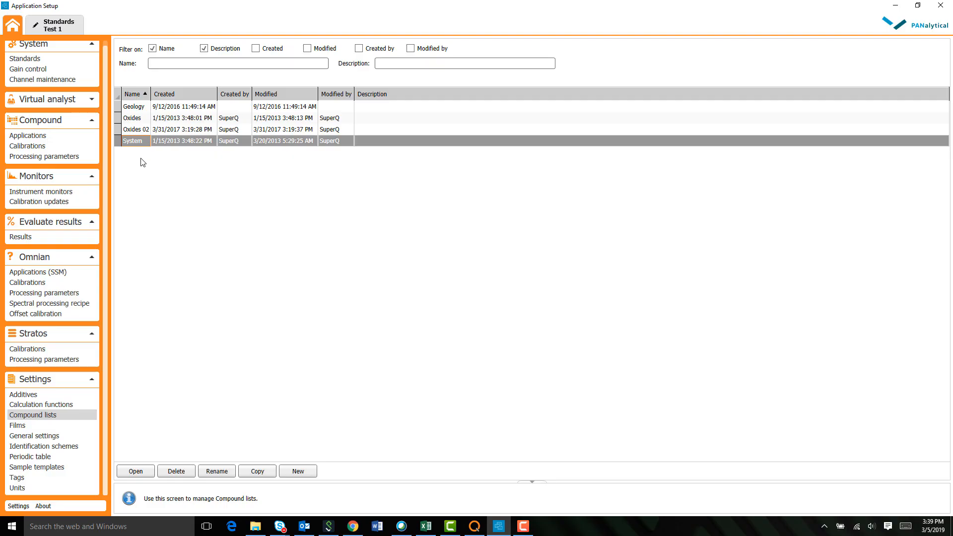
# Return to the Test 1 standard, reset the compound list to None, and remove Al2O3 from the selected compounds
pyautogui.click(58, 29)
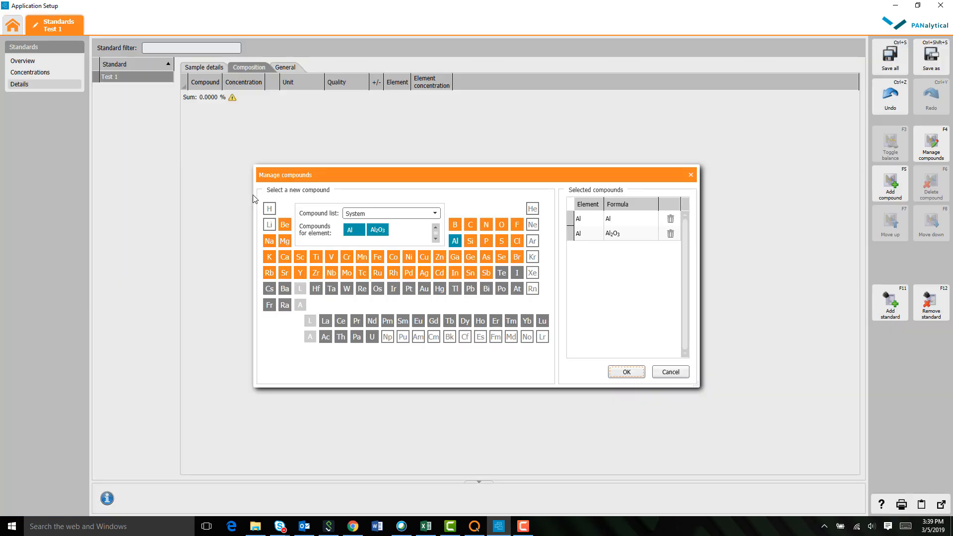
pyautogui.click(416, 220)
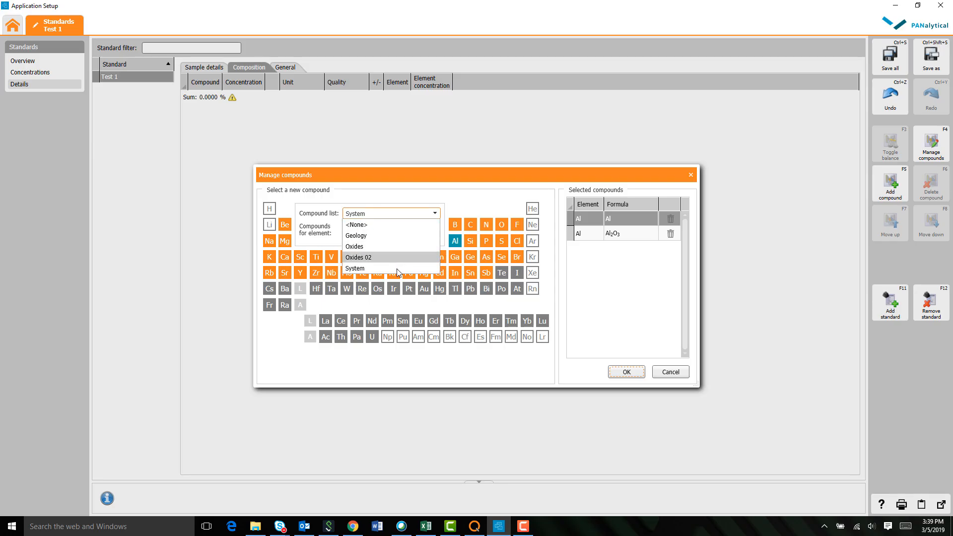
pyautogui.click(406, 224)
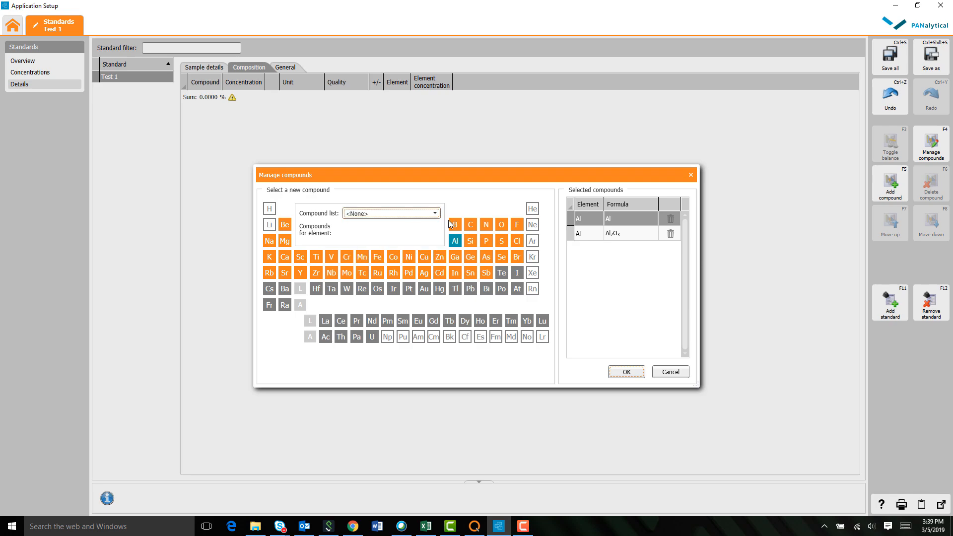
pyautogui.click(671, 235)
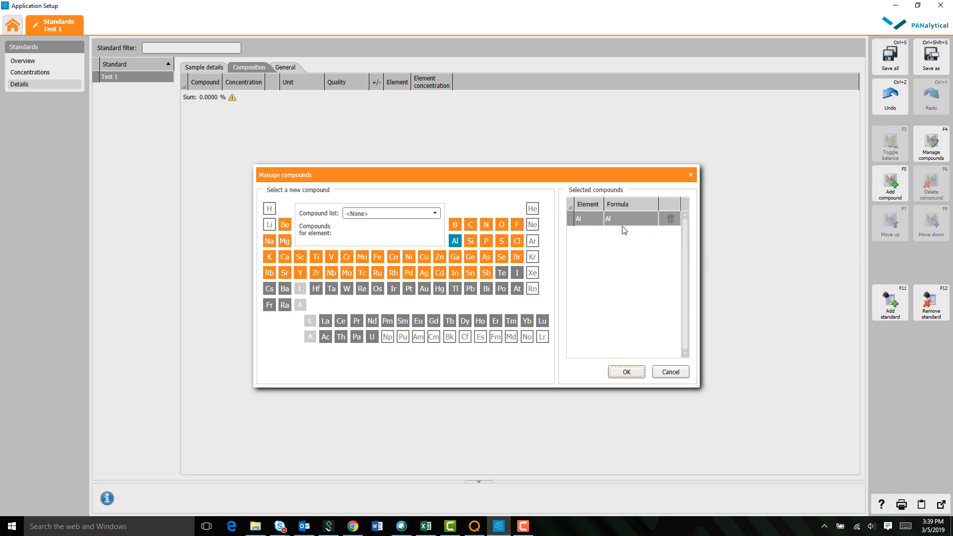
# Add Si to the selected compounds, keeping None as the compound list
pyautogui.click(436, 215)
pyautogui.click(437, 216)
pyautogui.click(470, 242)
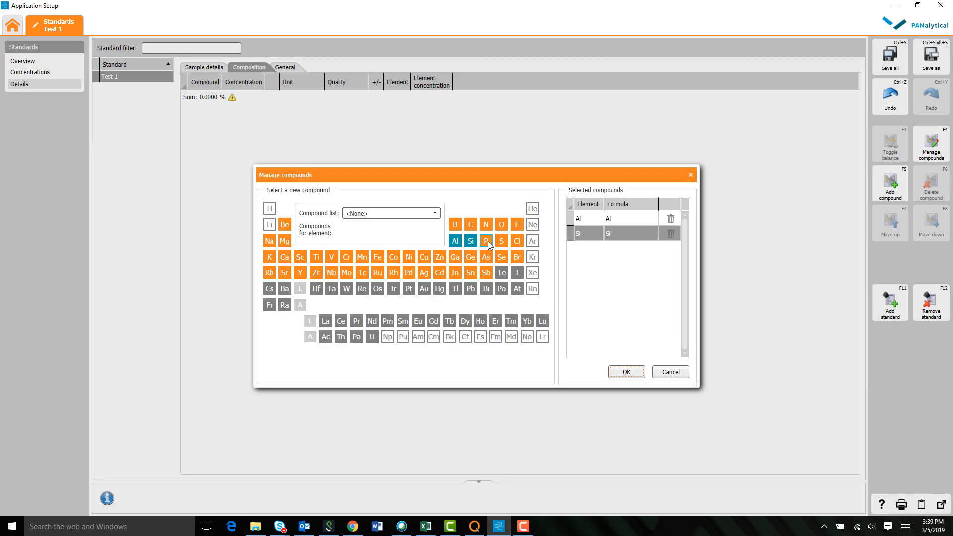
# Add P, S, Ca, Ti, Mn, Fe, Cu, U, Pb and Ba to the selected compounds and accept the compound selection
pyautogui.click(487, 241)
pyautogui.click(501, 241)
pyautogui.click(283, 258)
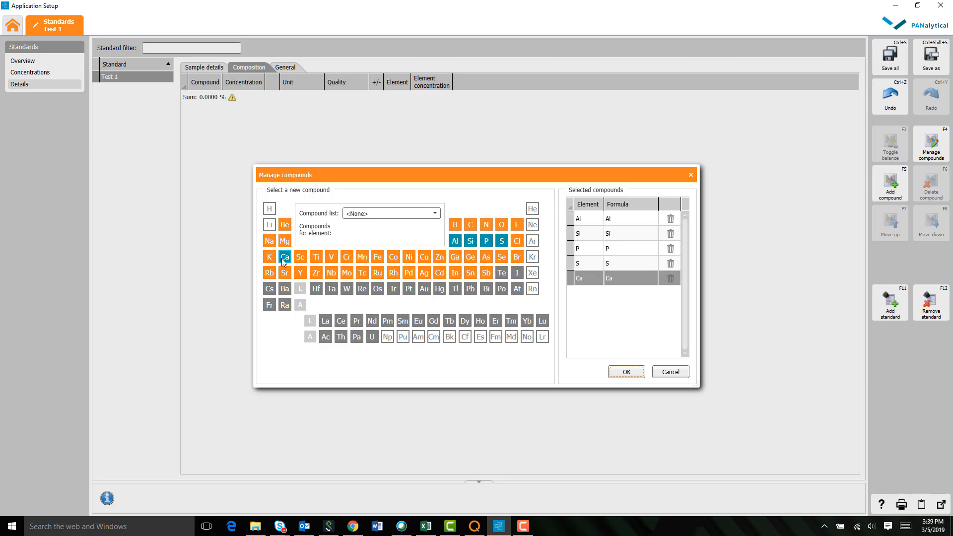
pyautogui.click(315, 257)
pyautogui.click(361, 257)
pyautogui.click(378, 258)
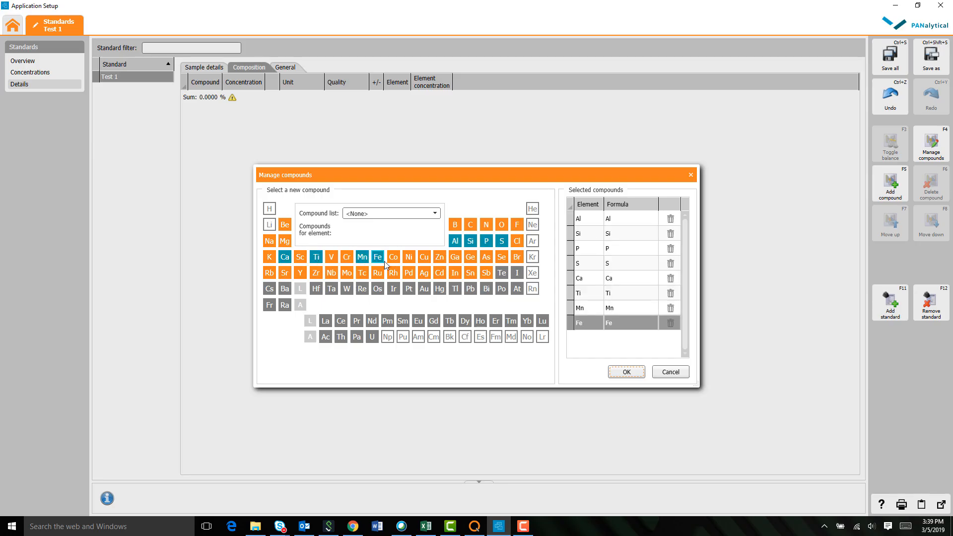
pyautogui.click(424, 258)
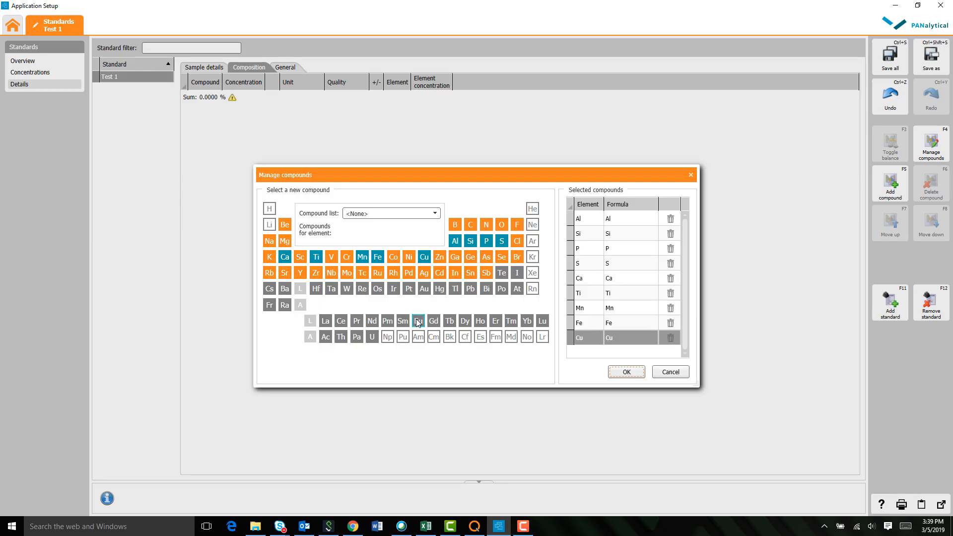
pyautogui.click(372, 338)
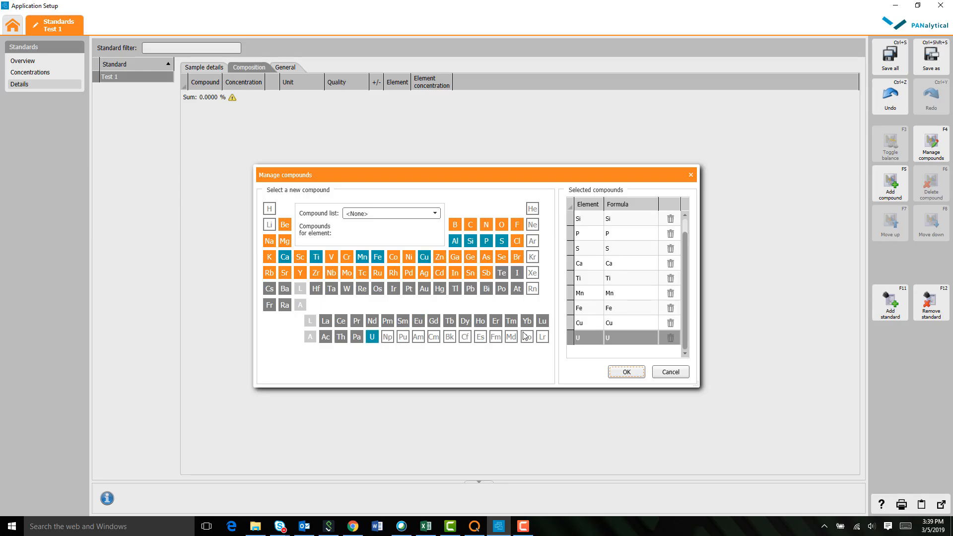
pyautogui.click(469, 289)
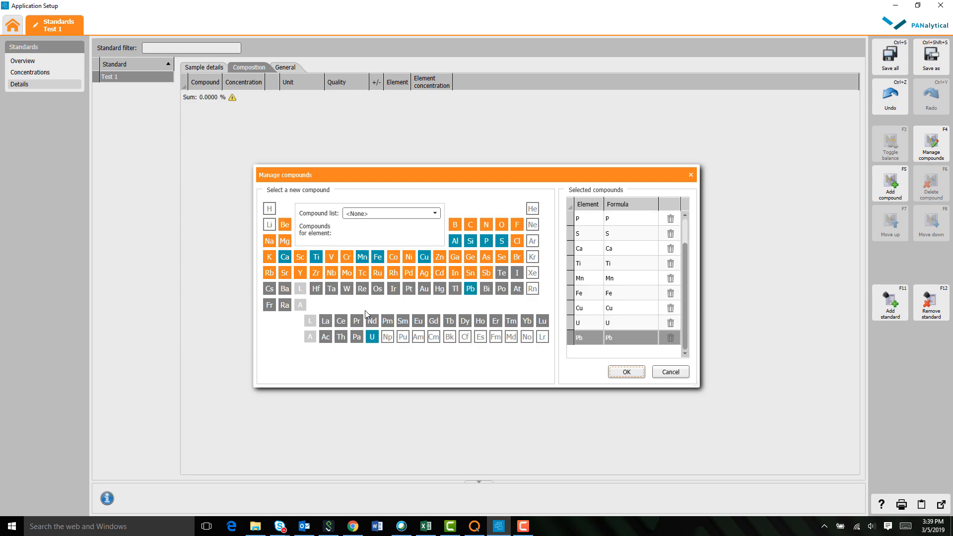
pyautogui.click(290, 292)
pyautogui.click(626, 372)
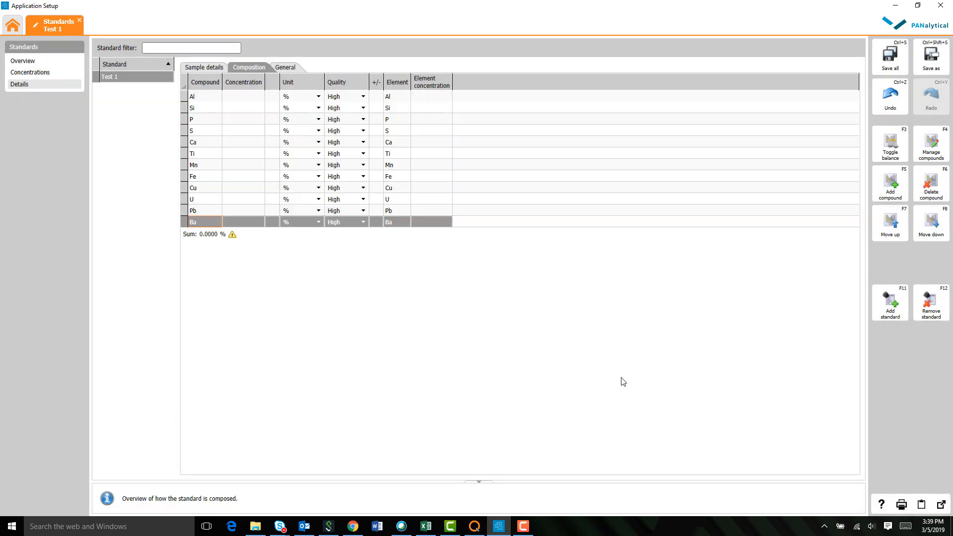
# Review the concentration units available for Al and keep % as its unit
pyautogui.click(256, 97)
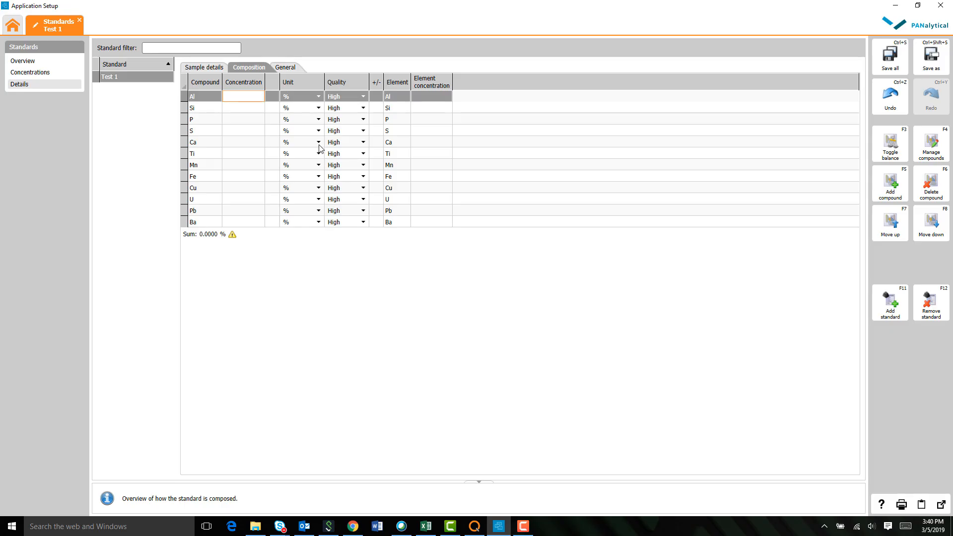
pyautogui.click(300, 98)
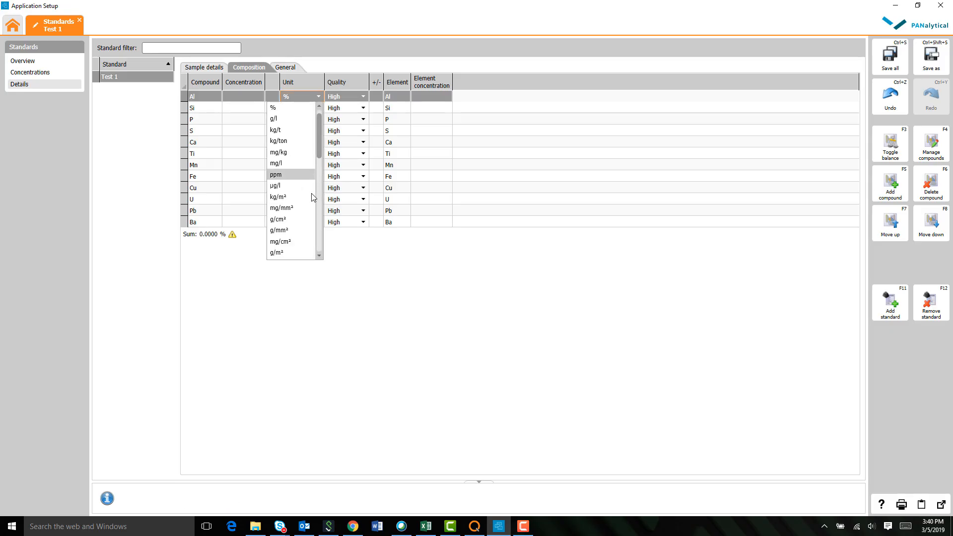
pyautogui.scroll(-4, 310, 198)
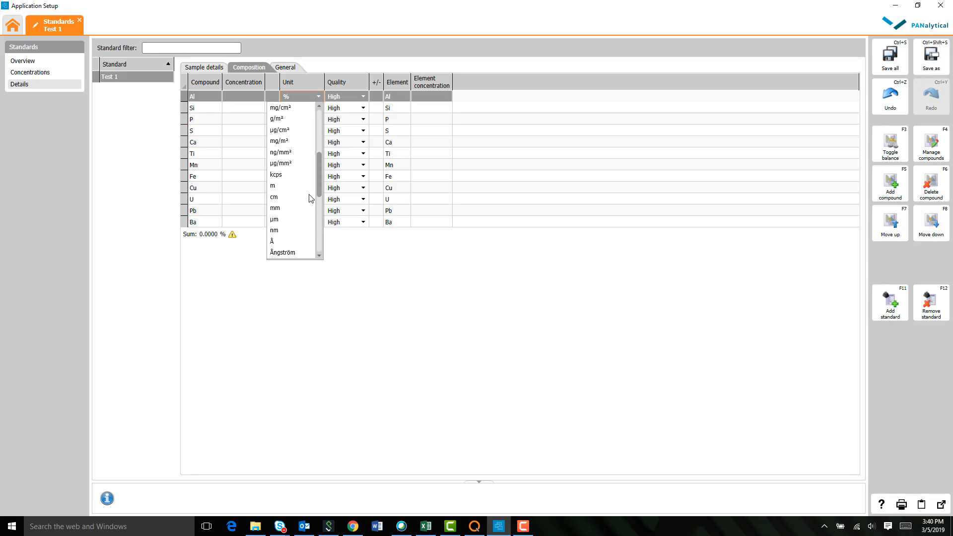
pyautogui.scroll(4, 309, 197)
pyautogui.click(449, 276)
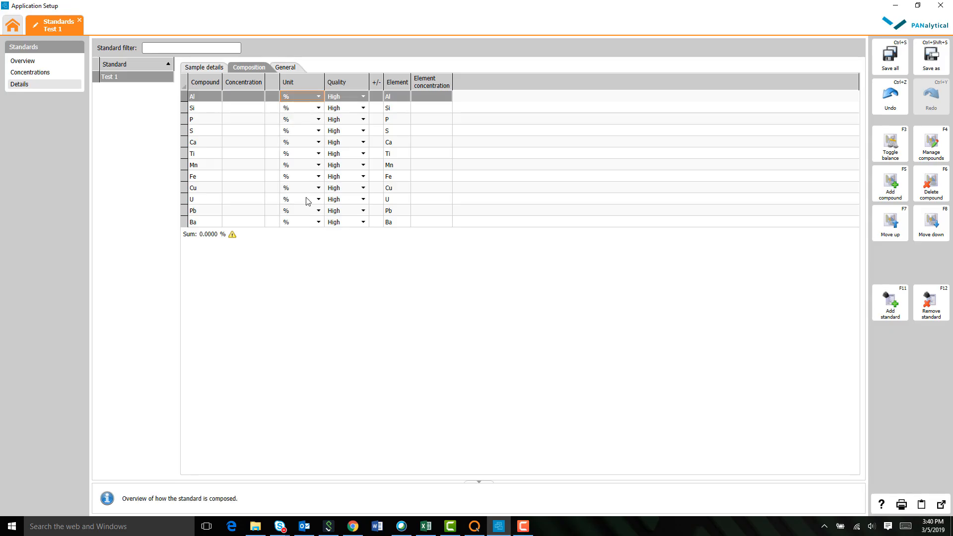
pyautogui.click(320, 98)
pyautogui.scroll(1, 309, 151)
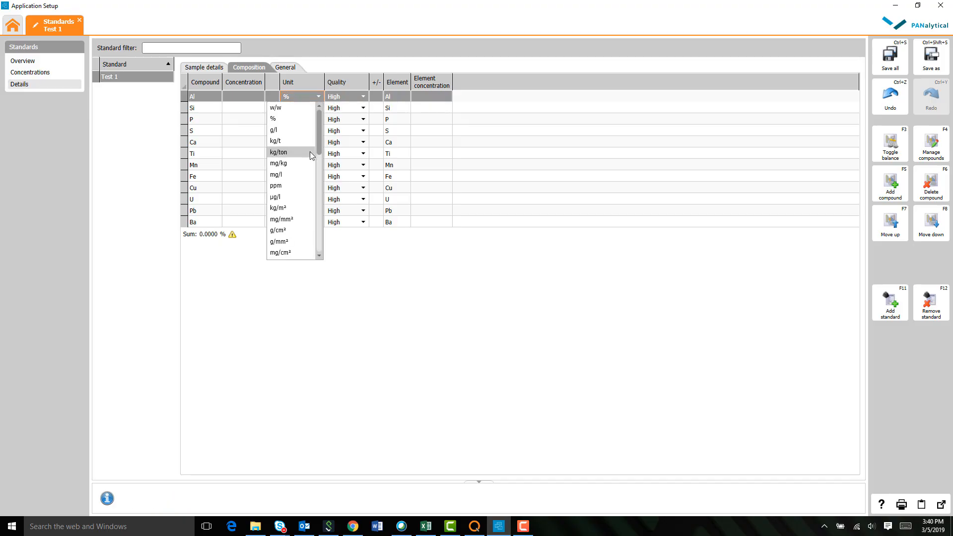
pyautogui.click(308, 121)
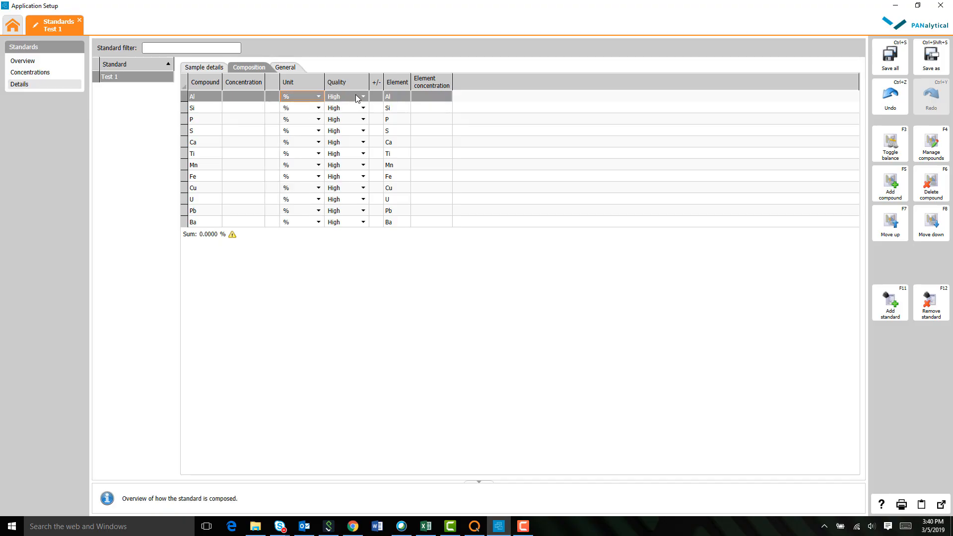
# Review the quality options for Al, try Low, and set the quality back to High
pyautogui.click(355, 96)
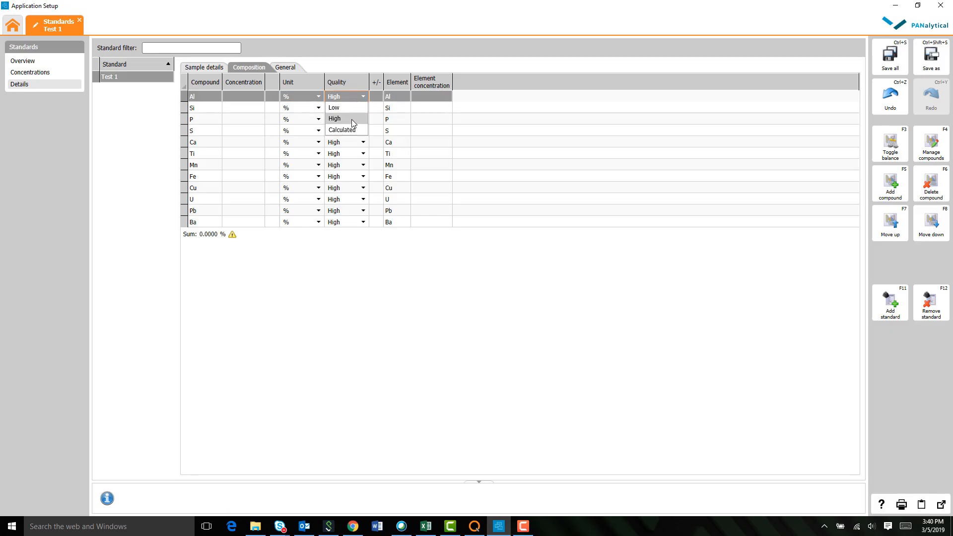
pyautogui.click(353, 118)
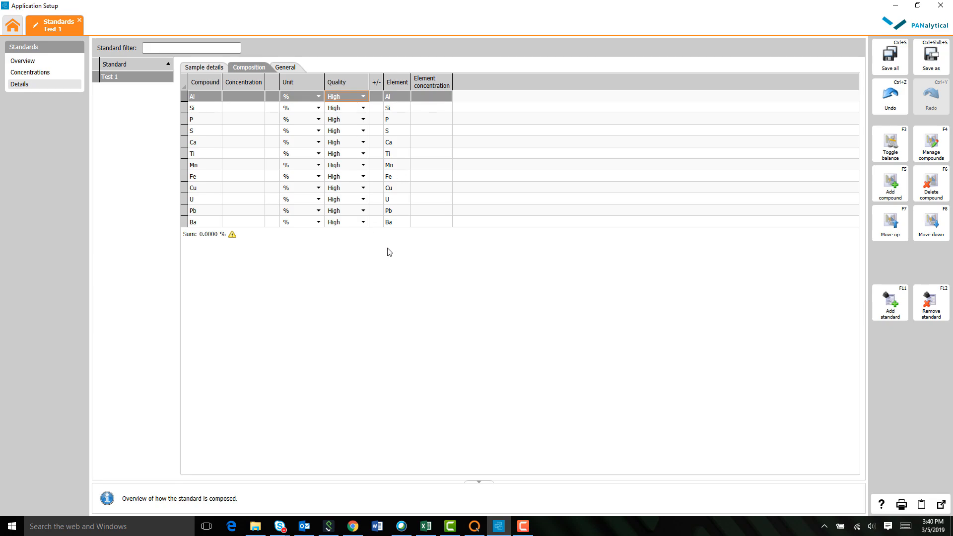
pyautogui.click(363, 96)
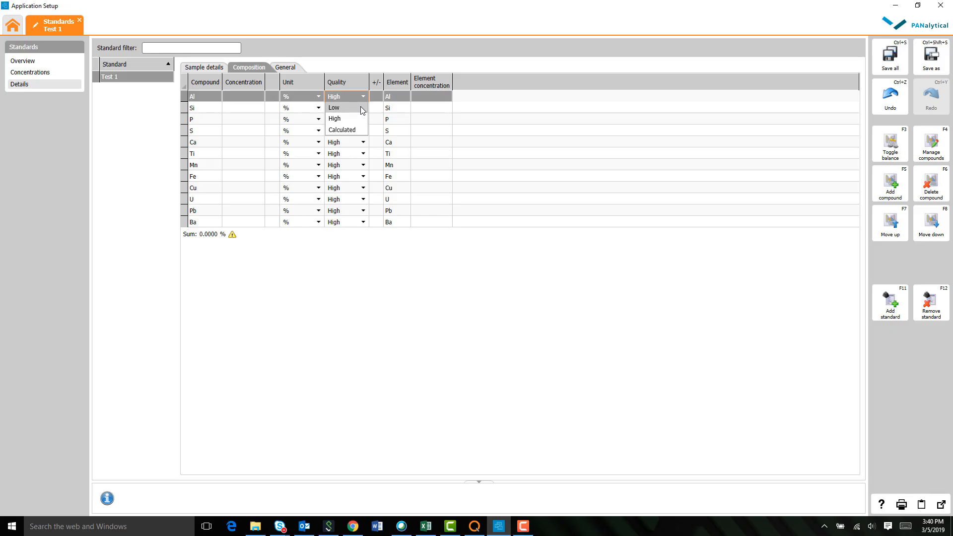
pyautogui.click(361, 107)
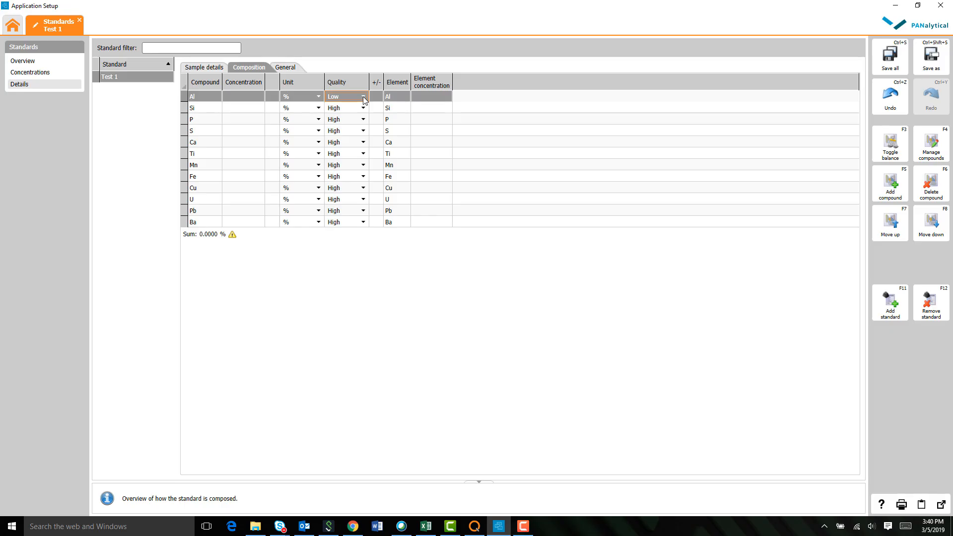
pyautogui.click(363, 96)
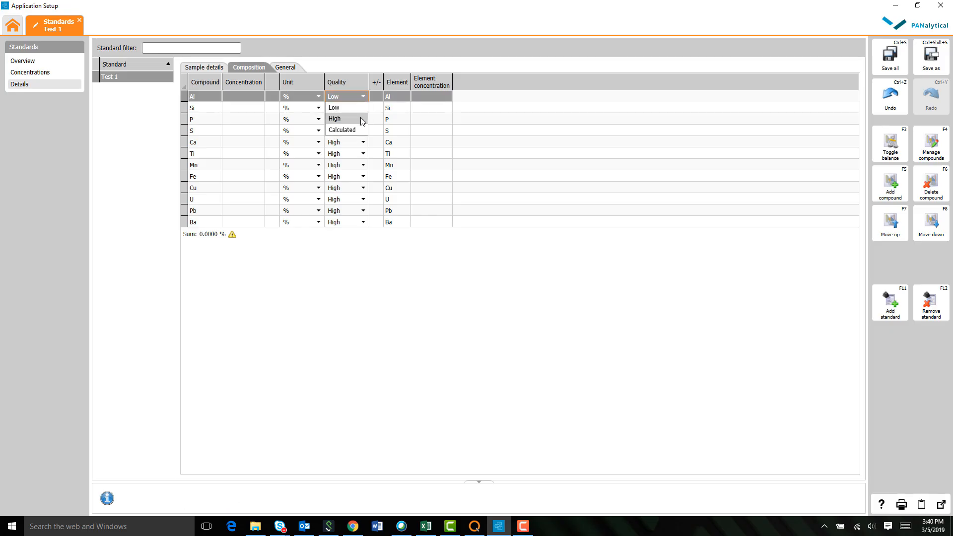
pyautogui.click(362, 118)
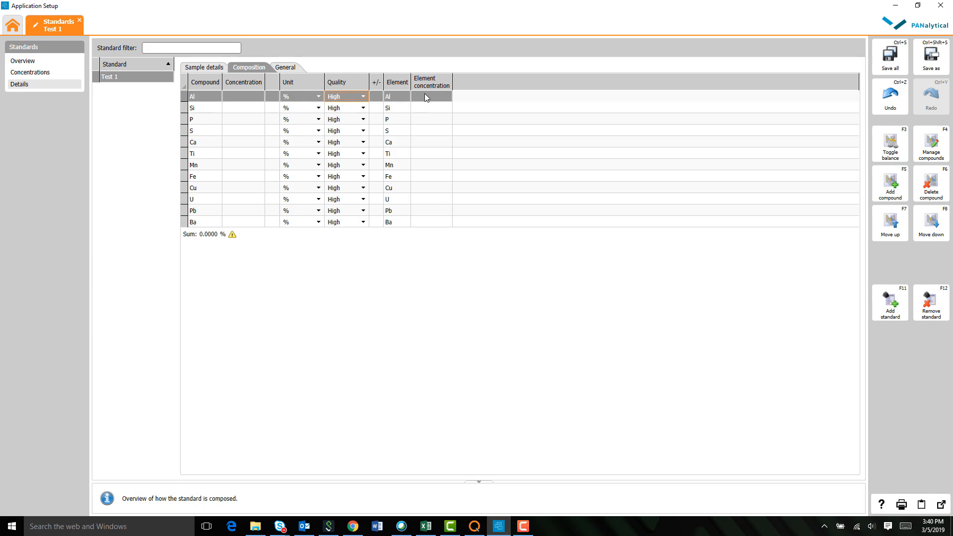
# Enter the concentrations Al 5, Si 2.5, P 0.05, S 0.76 and Ca 7 %
pyautogui.click(243, 99)
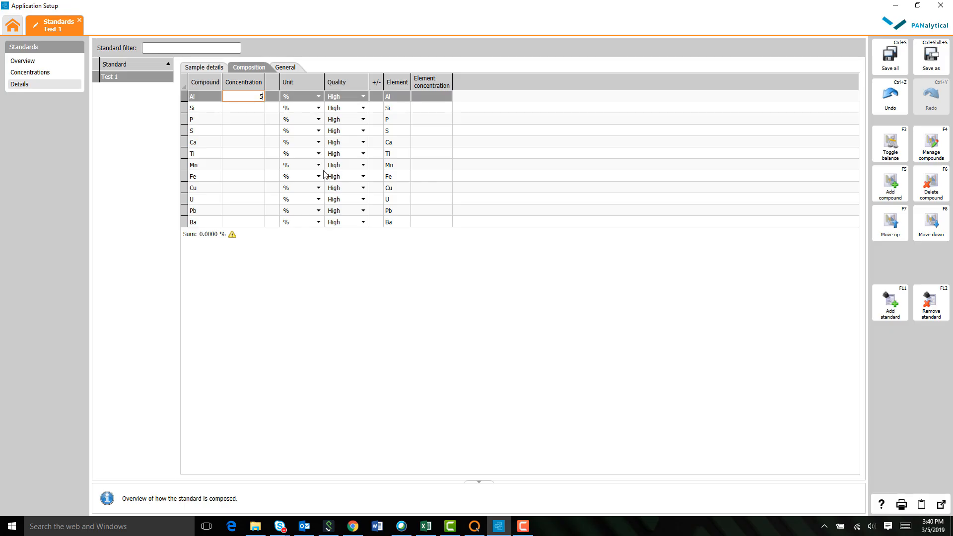
pyautogui.write('5')
pyautogui.click(246, 110)
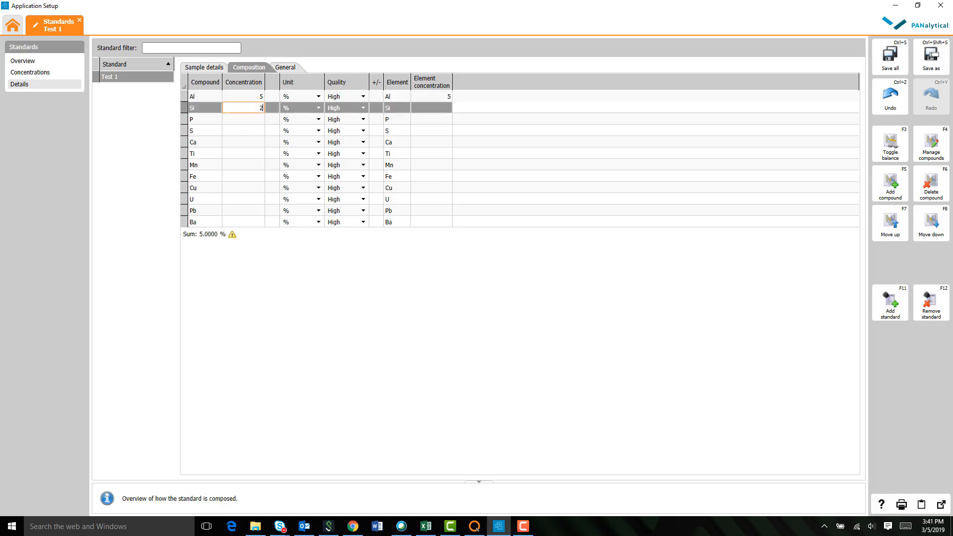
pyautogui.write('2.5')
pyautogui.click(243, 120)
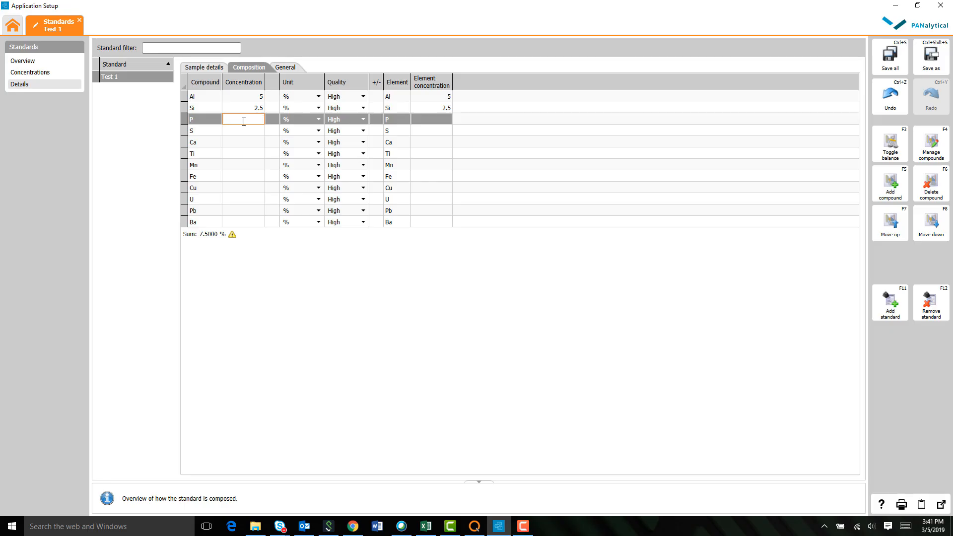
pyautogui.write('.05')
pyautogui.click(249, 132)
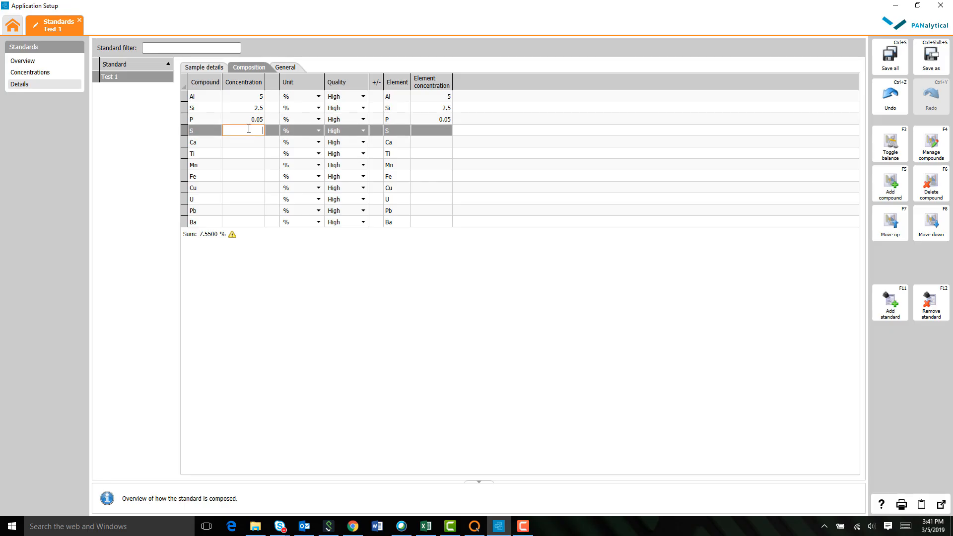
pyautogui.write('.76')
pyautogui.press('Return')
pyautogui.write('7')
# Enter the concentrations Ti 3, Mn 4, Fe 7 and Cu 0.98 %
pyautogui.click(250, 154)
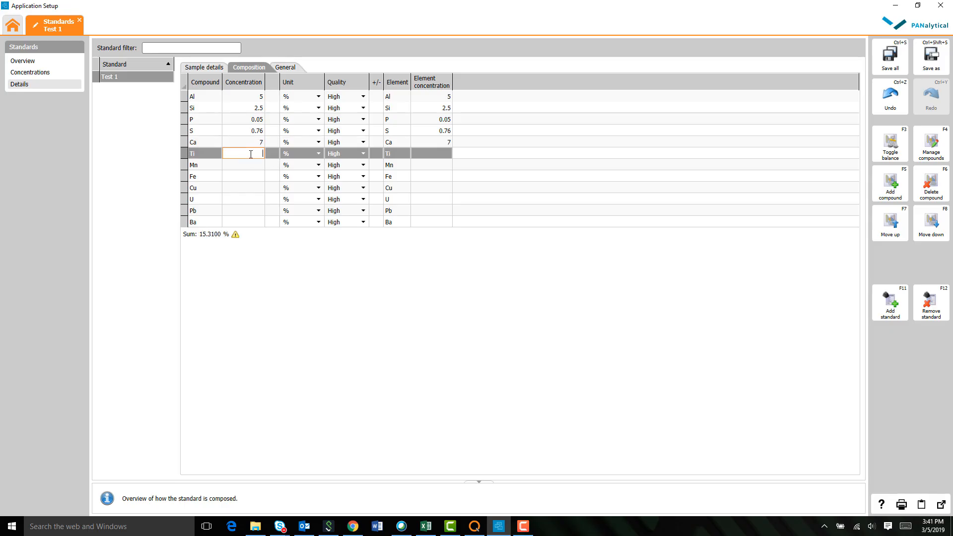
pyautogui.write('3')
pyautogui.click(252, 167)
pyautogui.write('4')
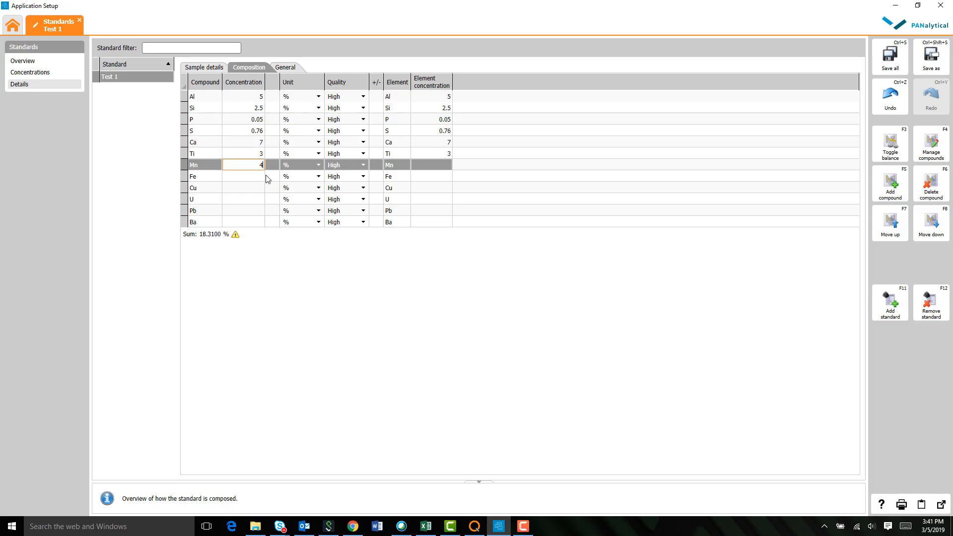
pyautogui.click(258, 180)
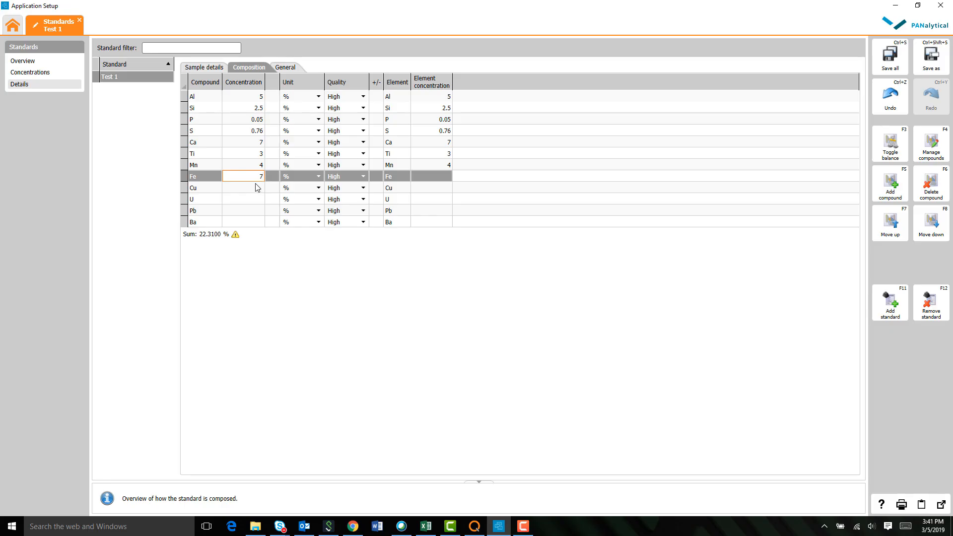
pyautogui.click(256, 188)
pyautogui.write('.9')
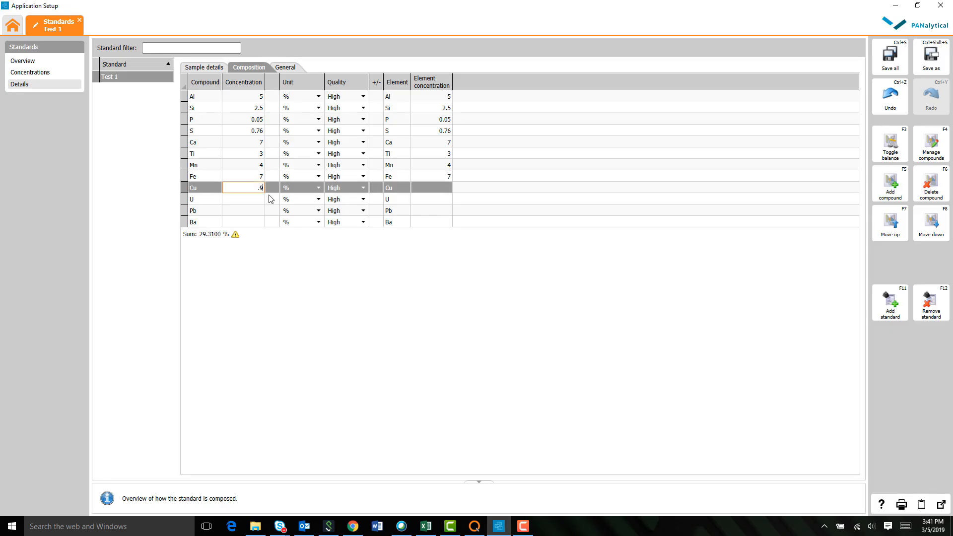
pyautogui.write('8')
# Enter the concentrations U 0.06, Pb 0.007 and Ba 1.32 %
pyautogui.click(263, 198)
pyautogui.write('0.06')
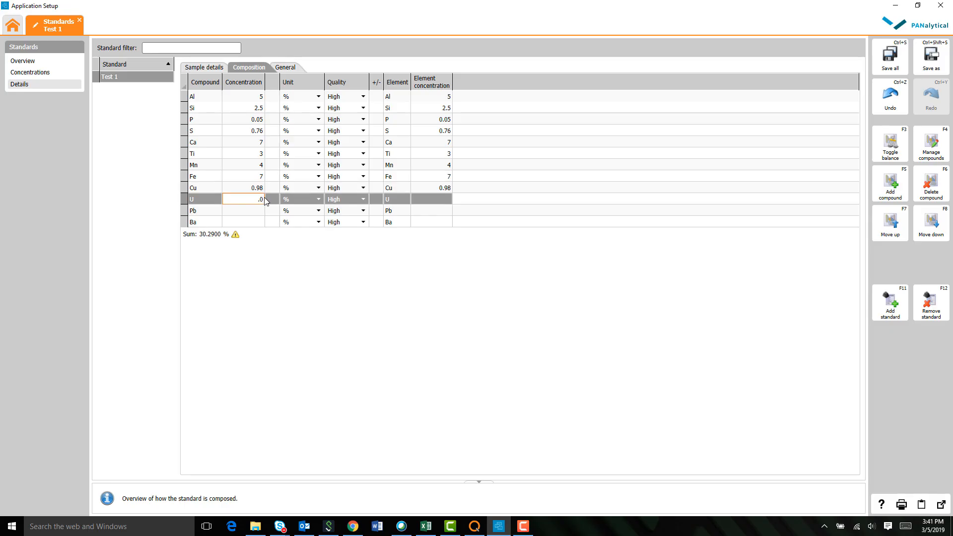
pyautogui.click(254, 211)
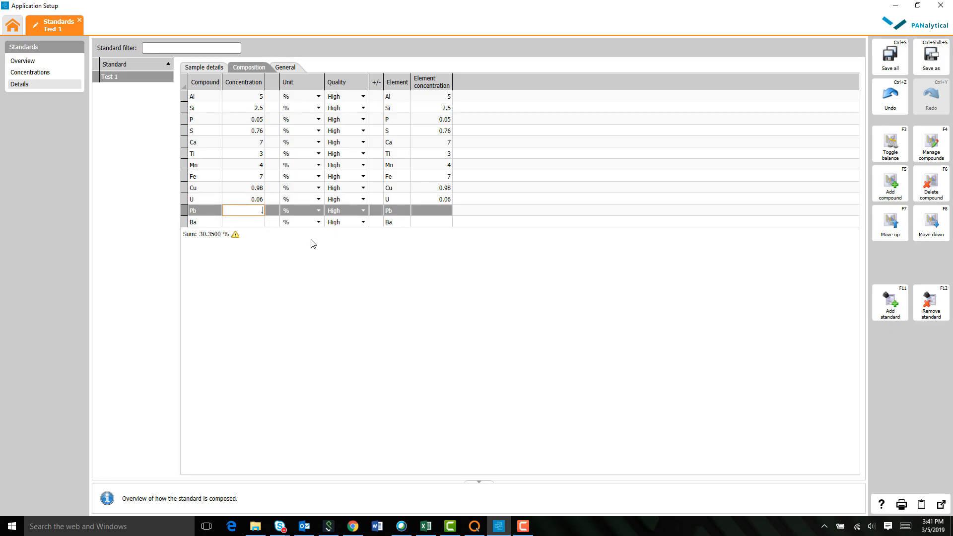
pyautogui.write('.007')
pyautogui.press('Return')
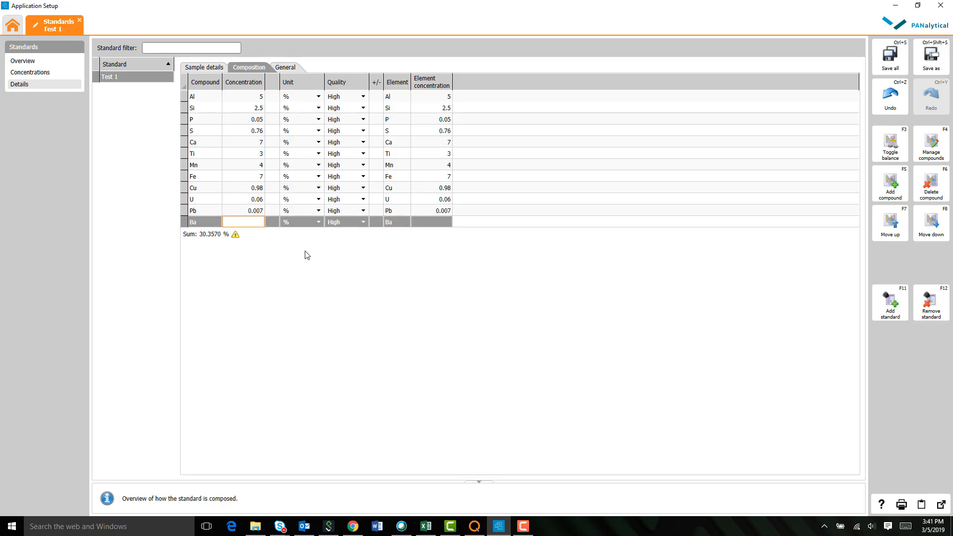
pyautogui.write('1.32')
pyautogui.press('Return')
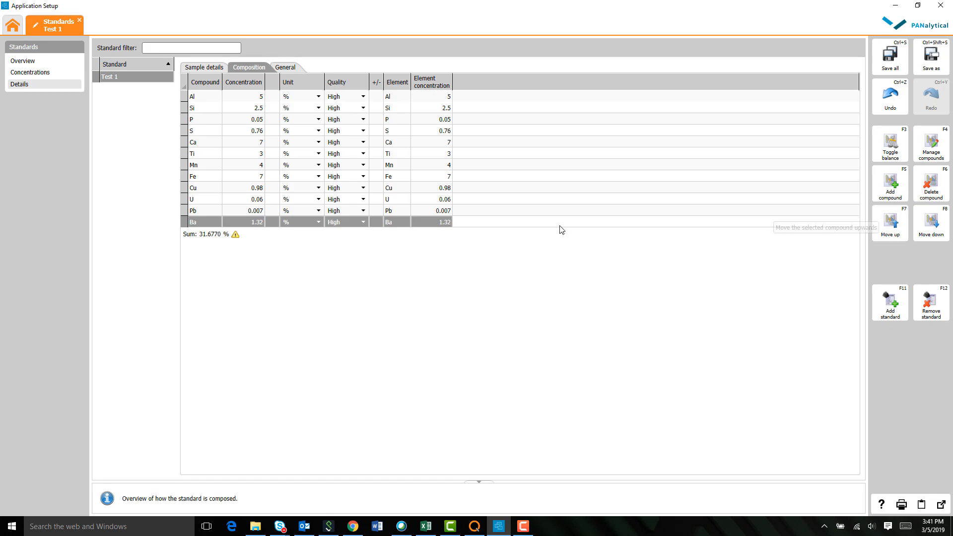
# Add C as another compound in the composition and make it the balance compound
pyautogui.click(880, 199)
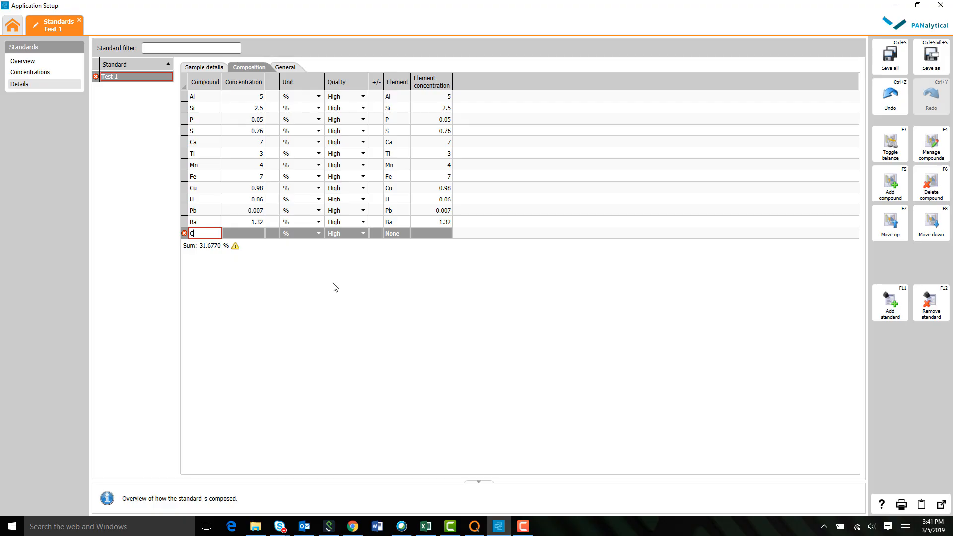
pyautogui.press('Tab')
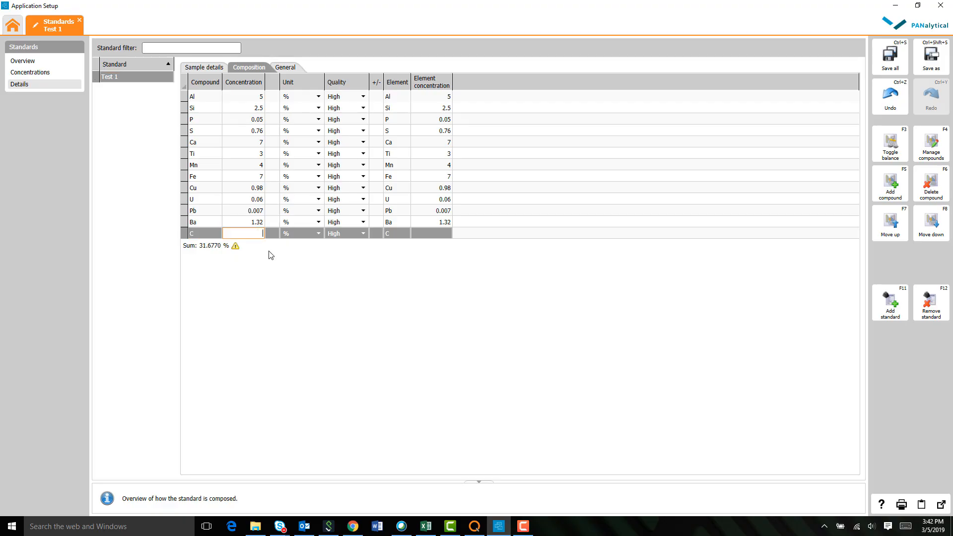
pyautogui.click(890, 157)
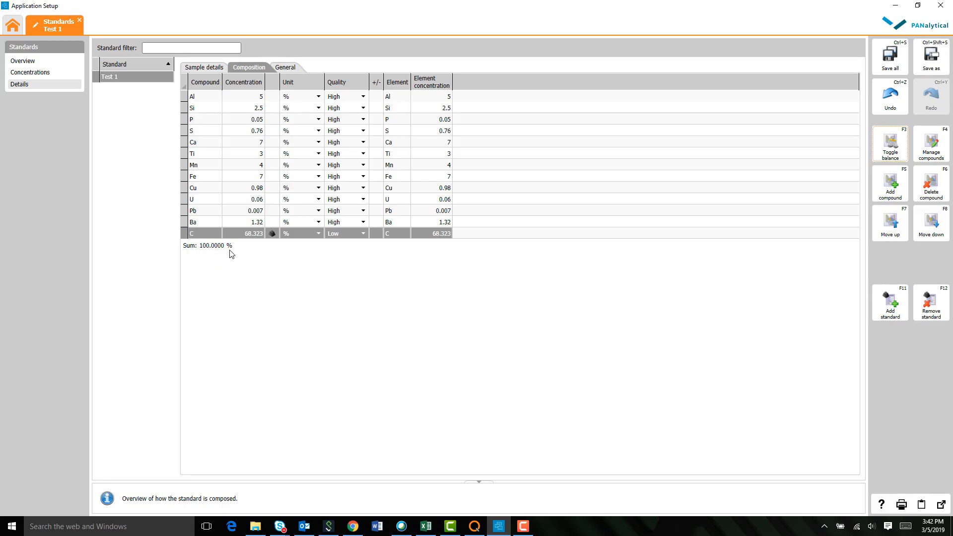
# Check the general properties of the Test 1 standard and save it
pyautogui.click(285, 68)
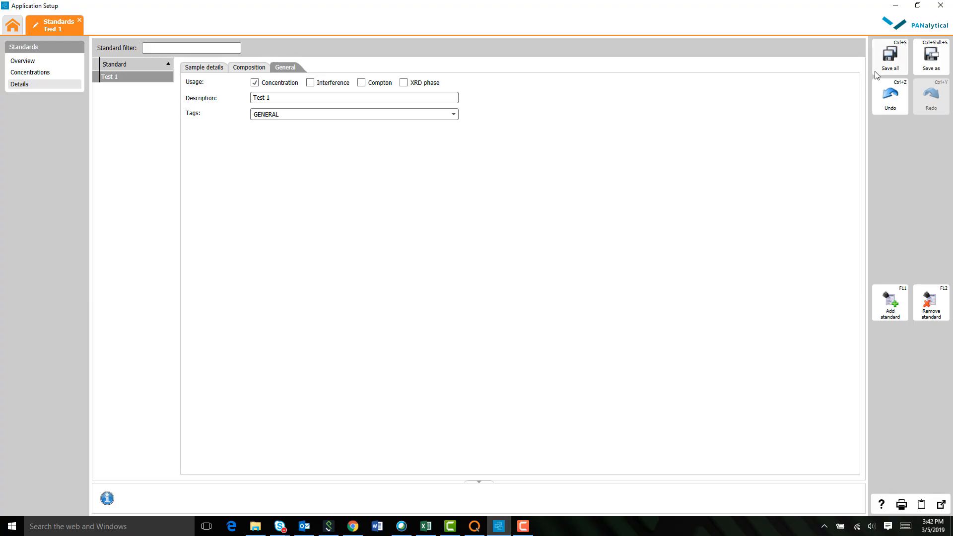
pyautogui.click(888, 55)
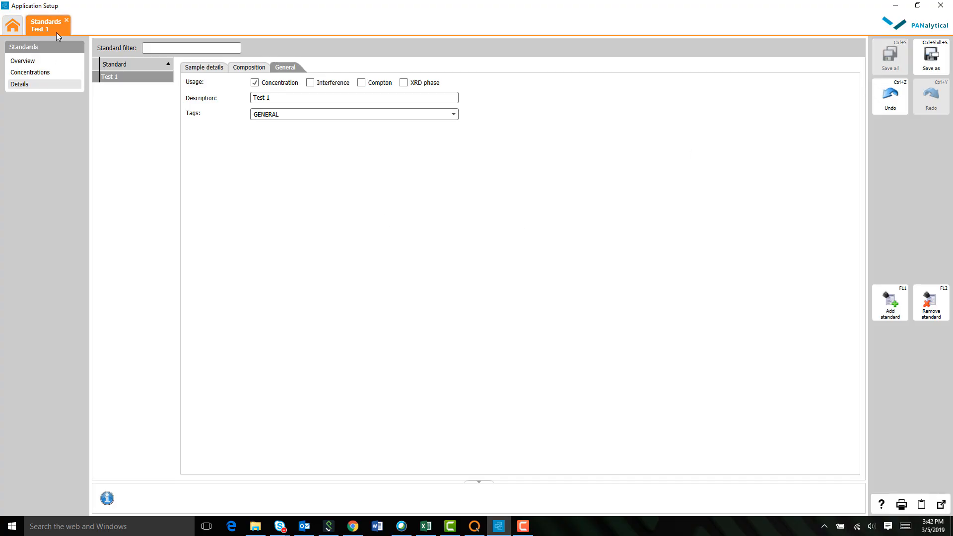
pyautogui.click(21, 29)
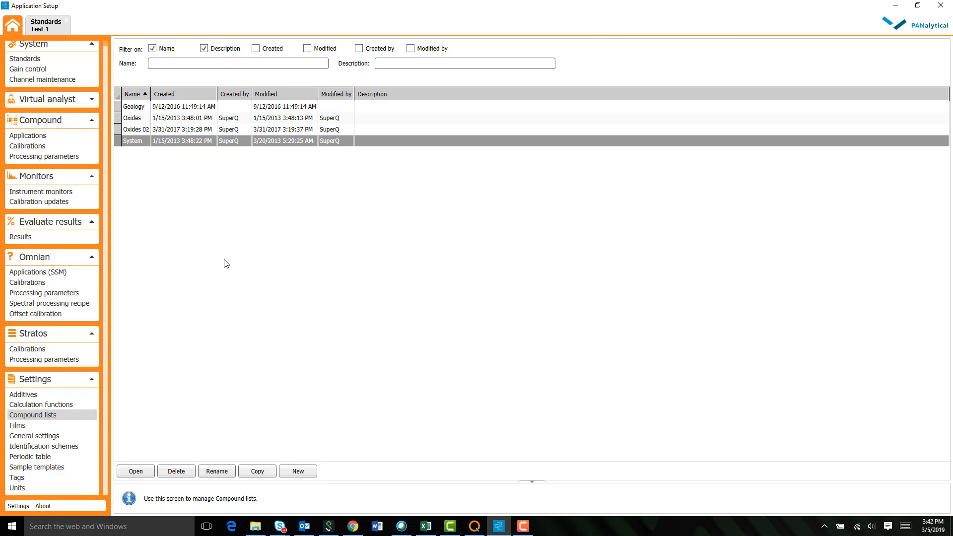
pyautogui.click(30, 58)
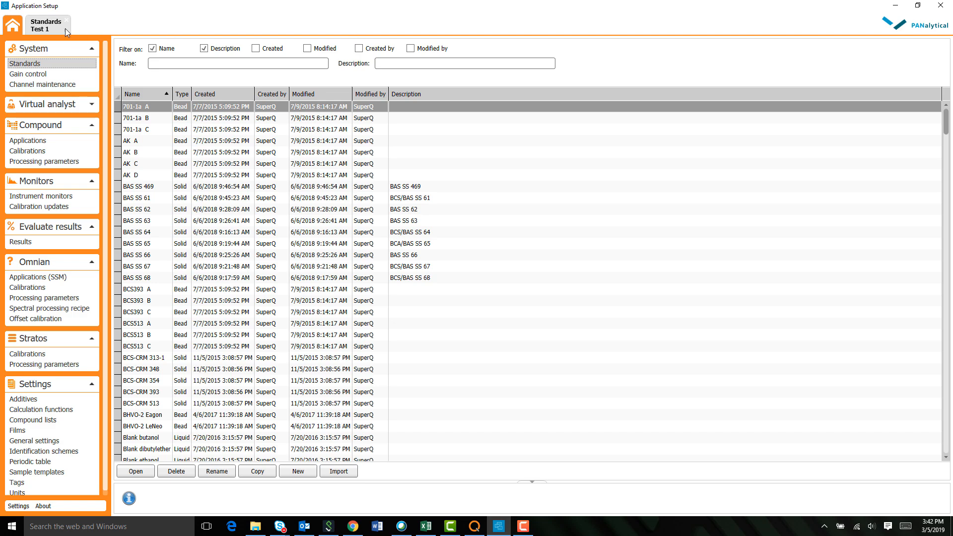
pyautogui.click(50, 25)
pyautogui.click(12, 24)
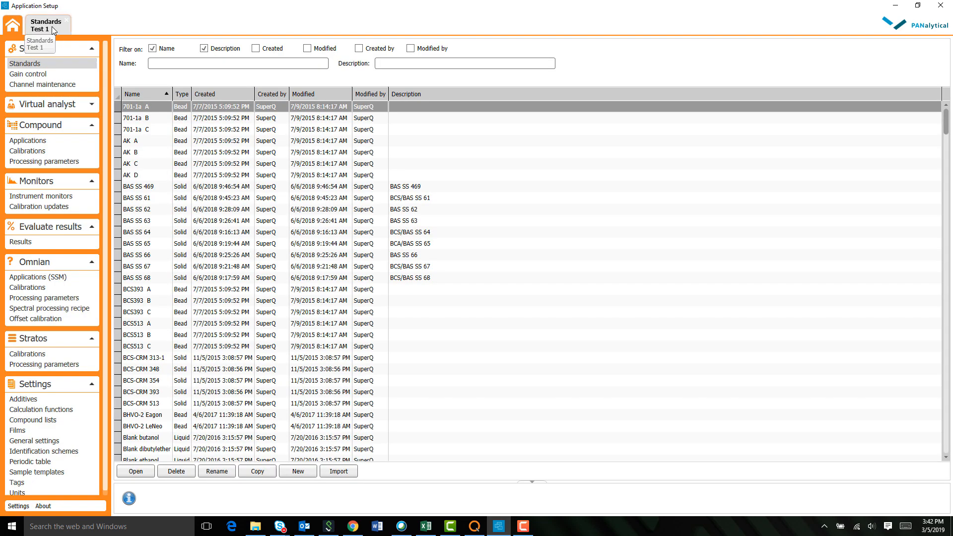
pyautogui.click(53, 29)
# Create a new application of type Compound
pyautogui.click(19, 27)
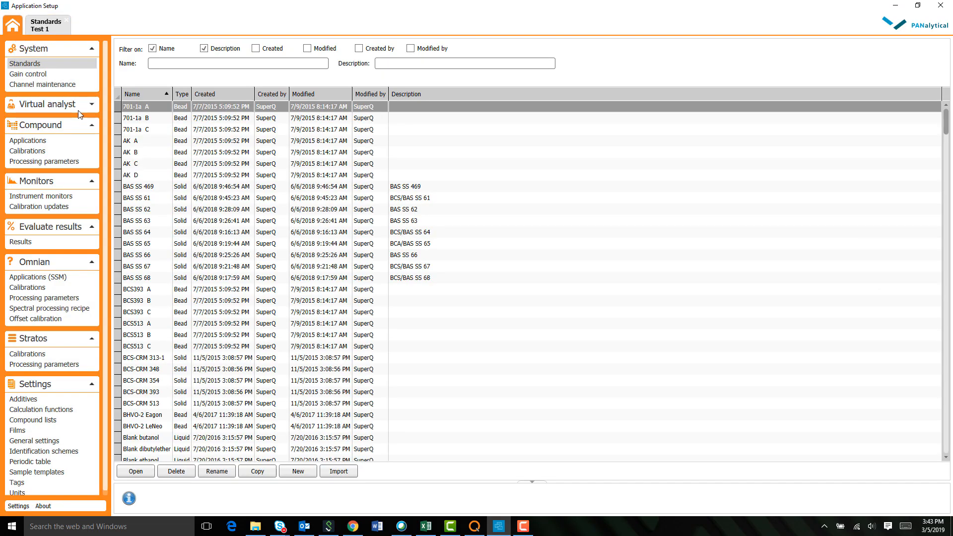
pyautogui.click(70, 140)
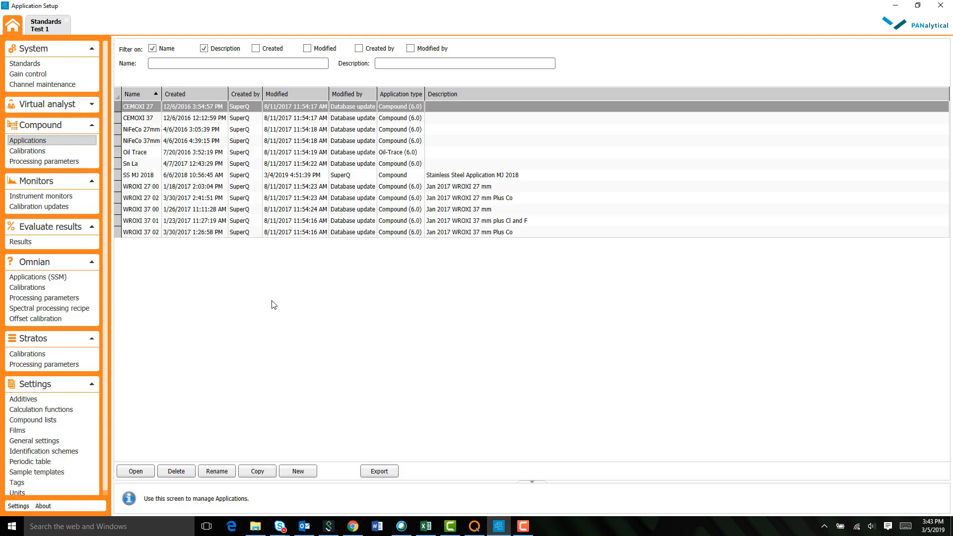
pyautogui.click(298, 471)
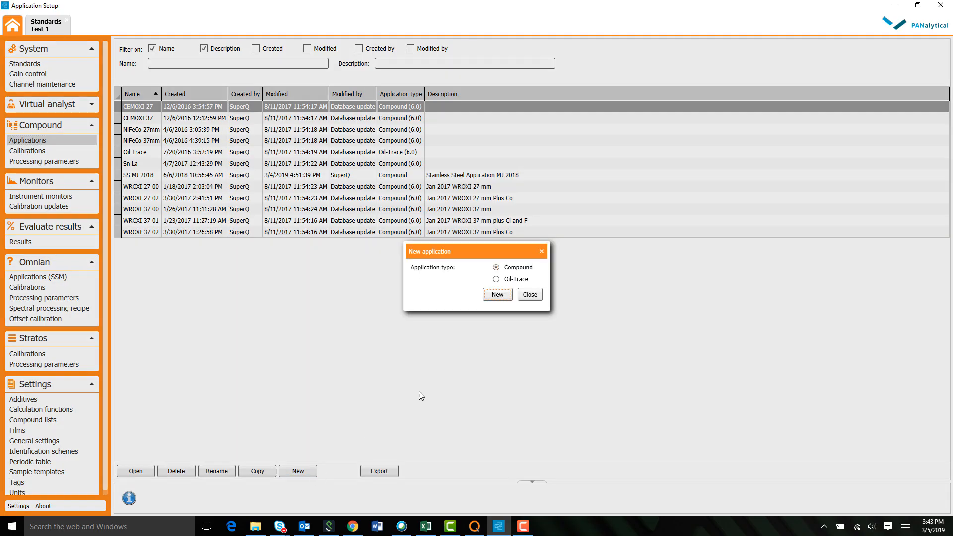
pyautogui.click(495, 297)
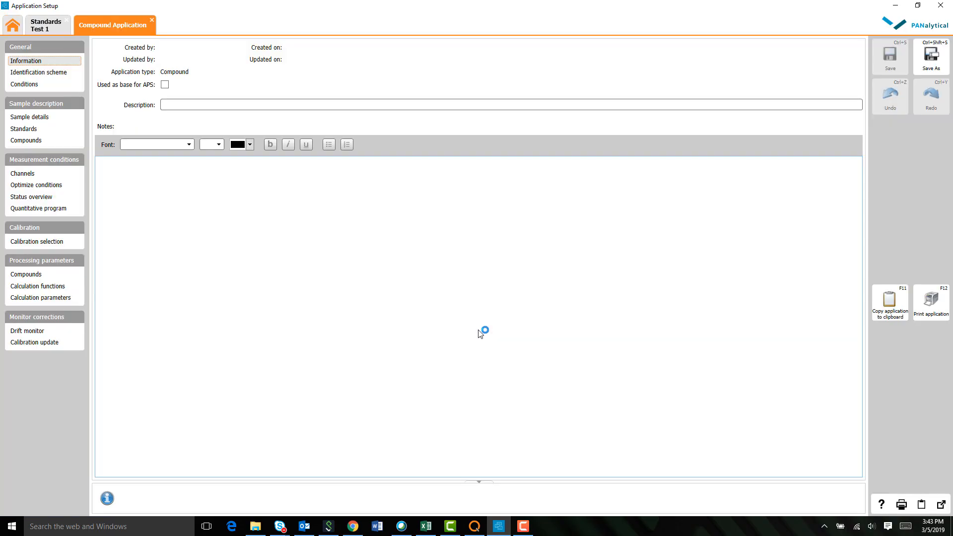
# Describe the application as "Test 1 application", add notes with the author's initials, 3/5/19, Fe, U, Pb, and view the identification scheme
pyautogui.click(263, 106)
pyautogui.click(245, 187)
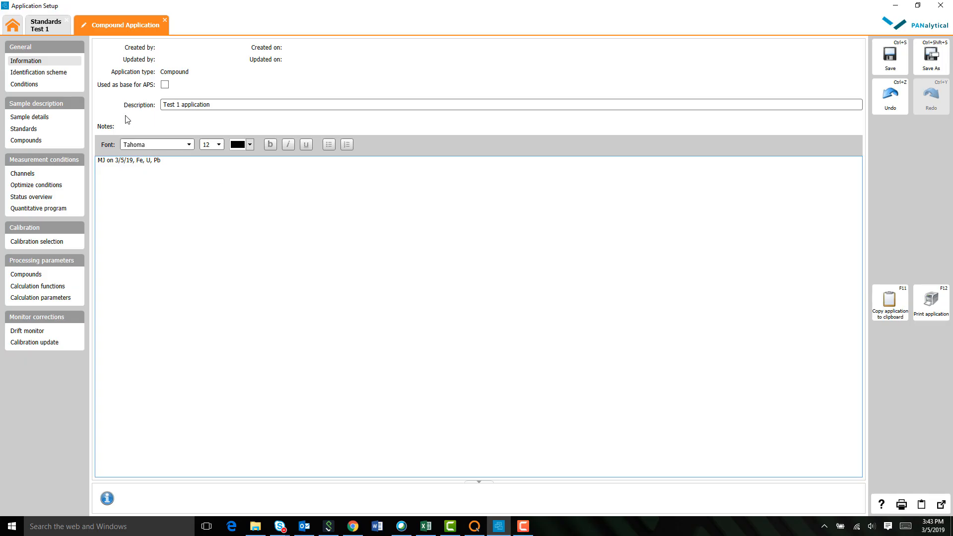
pyautogui.click(56, 76)
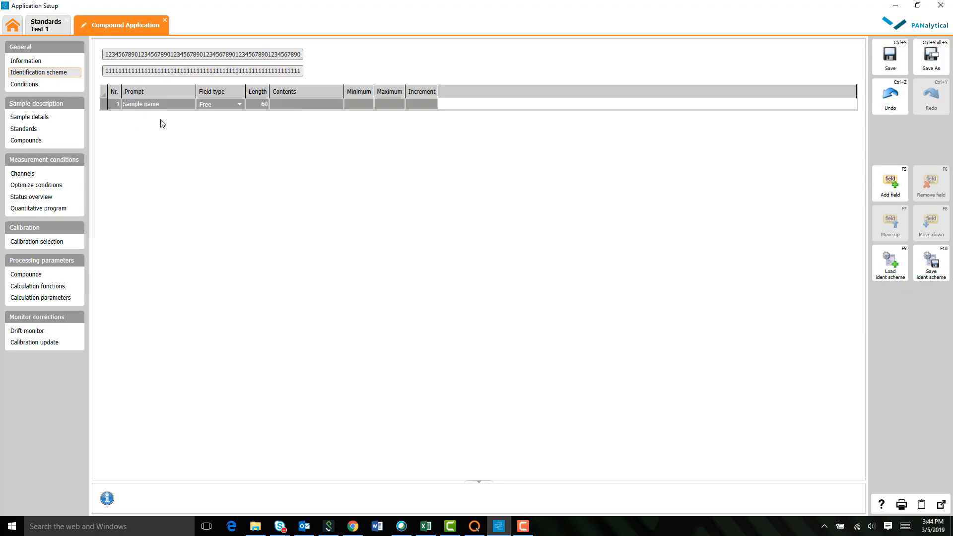
# Choose Vacuum as the analysis medium in the application's measurement conditions
pyautogui.click(27, 85)
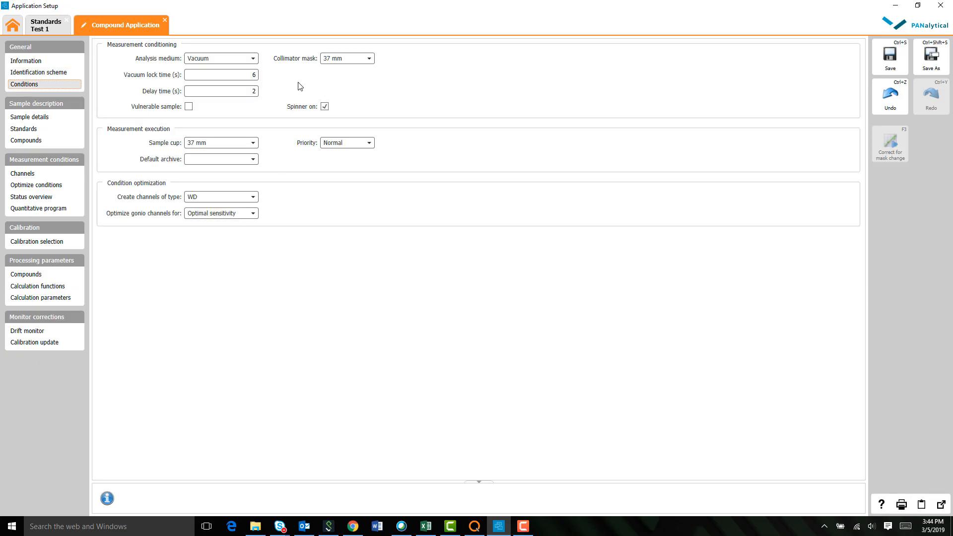
pyautogui.click(253, 59)
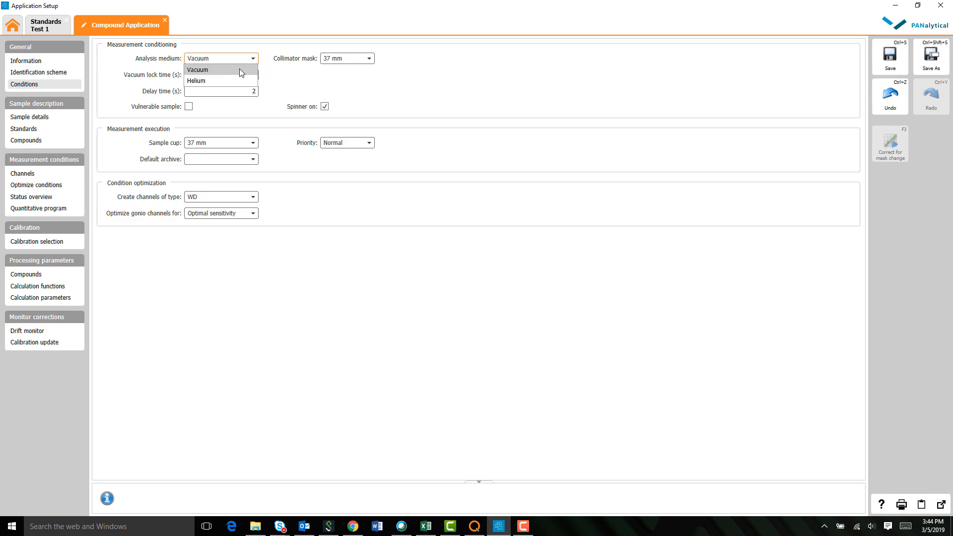
pyautogui.click(240, 69)
pyautogui.click(256, 62)
pyautogui.click(248, 73)
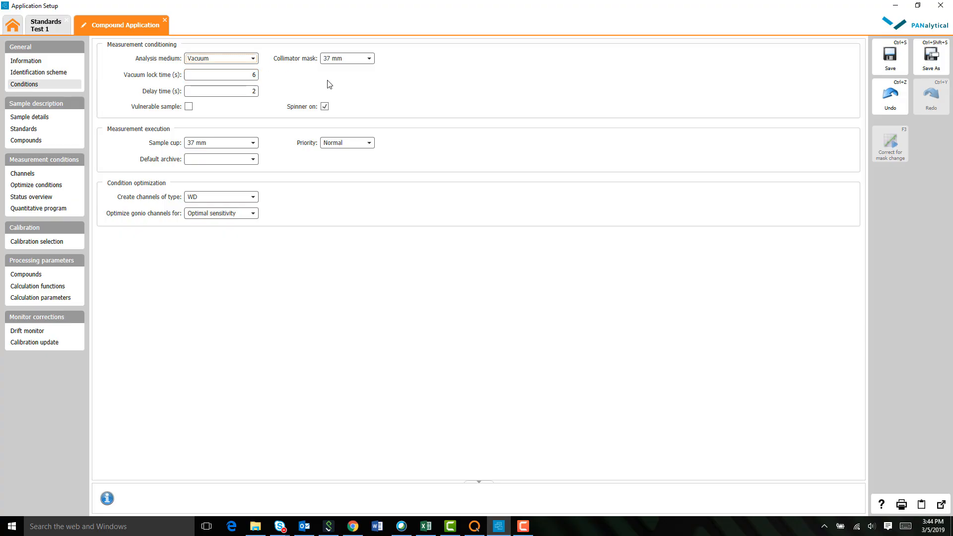
# Set the collimator mask to 27 mm and check it against the diameter in the Test 1 standard's sample details
pyautogui.click(361, 62)
pyautogui.click(356, 92)
pyautogui.click(60, 27)
pyautogui.click(213, 68)
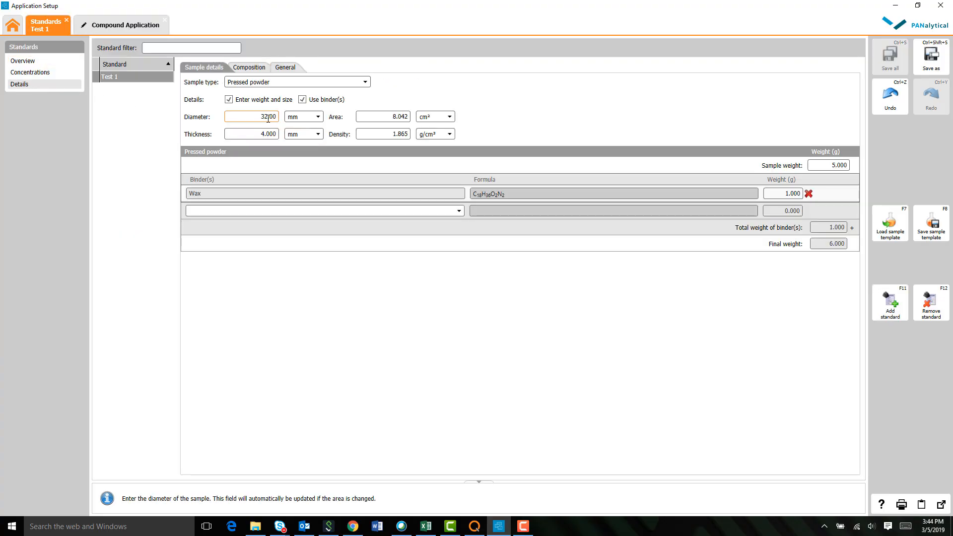
pyautogui.click(130, 25)
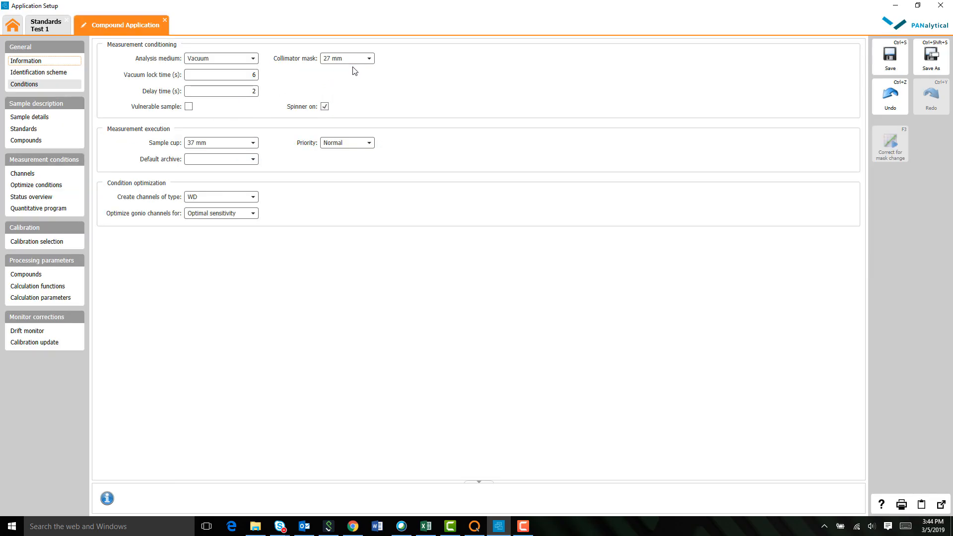
# Set the vacuum lock time to 10 s, the delay time to 4 s and the sample cup to 27 mm
pyautogui.click(238, 75)
pyautogui.click(239, 76)
pyautogui.write('10')
pyautogui.click(239, 92)
pyautogui.write('4')
pyautogui.click(239, 77)
pyautogui.click(240, 76)
pyautogui.click(221, 145)
pyautogui.click(220, 176)
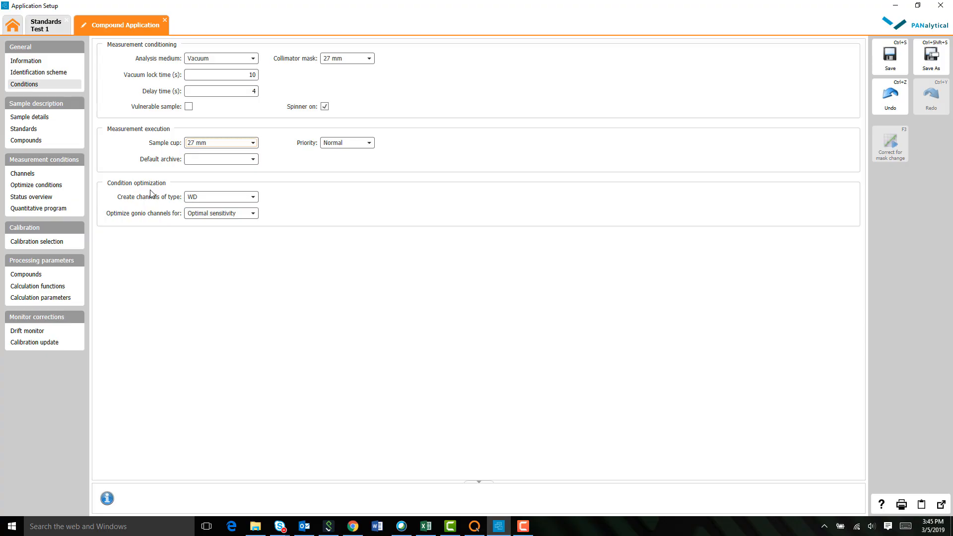
# Choose WD as the type of channels to create and optimize the gonio channels for optimal sensitivity
pyautogui.click(211, 198)
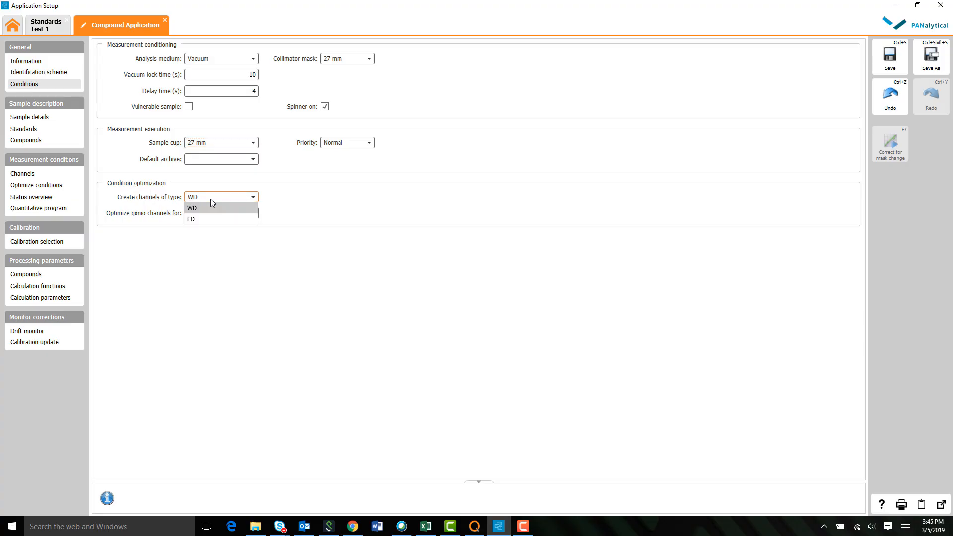
pyautogui.click(243, 198)
pyautogui.click(244, 198)
pyautogui.click(252, 199)
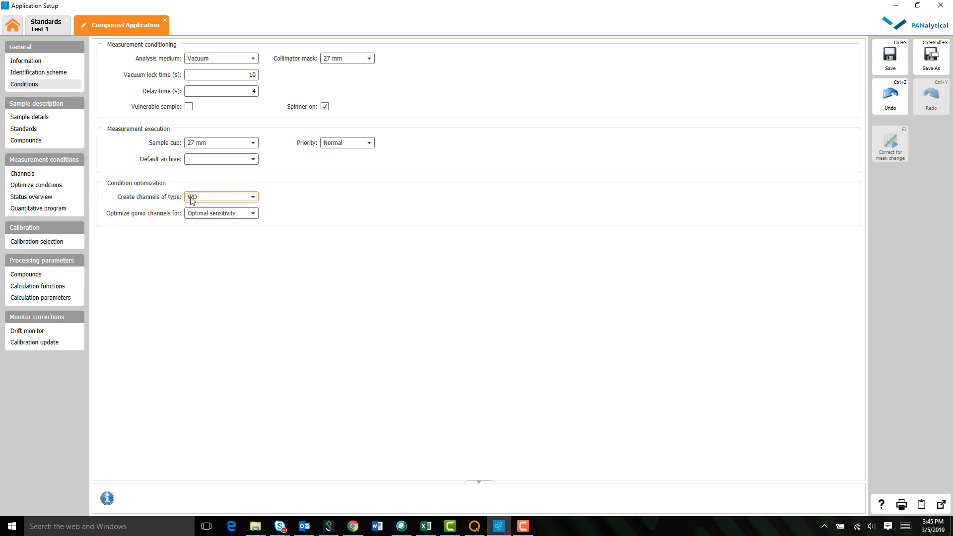
pyautogui.click(231, 214)
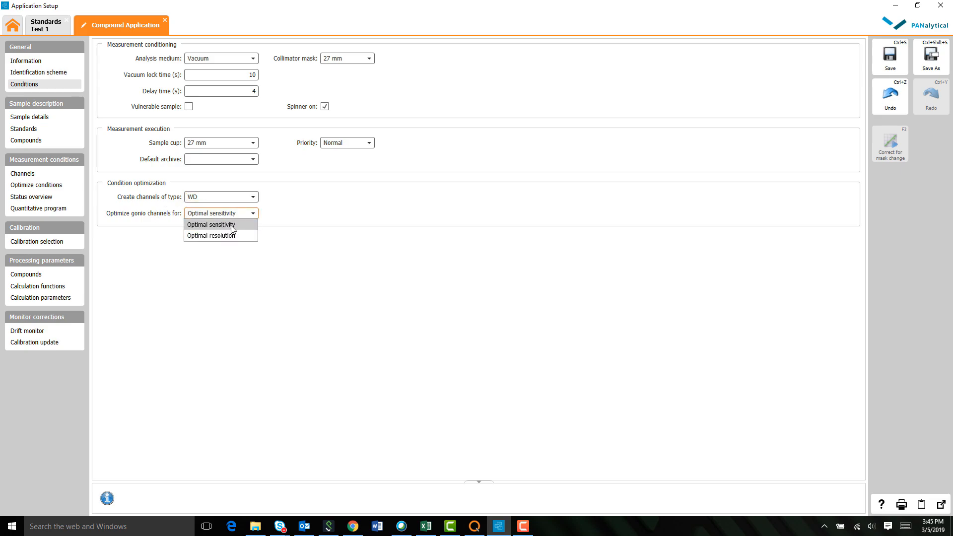
pyautogui.click(231, 226)
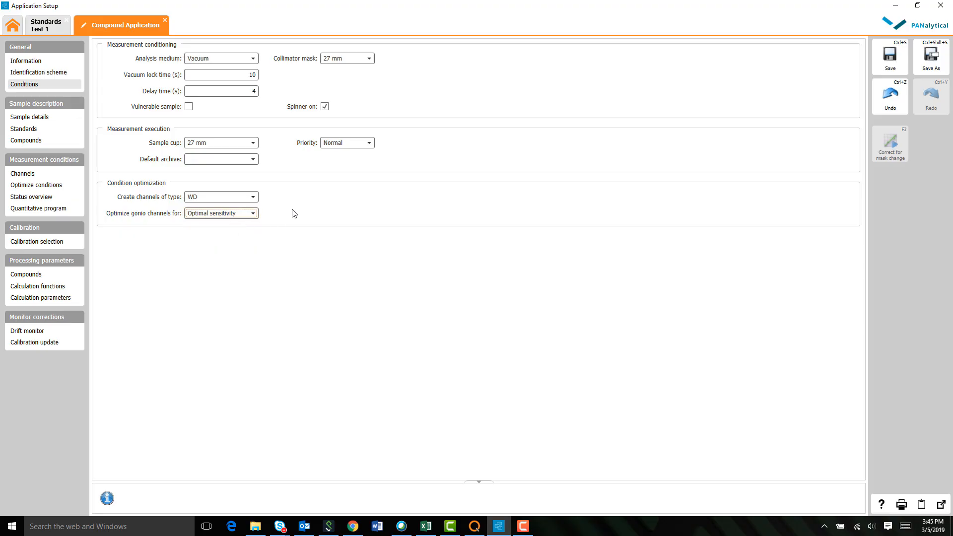
# Save the new application as Test 1 and keep Test 1 as its default archive
pyautogui.click(926, 67)
pyautogui.click(502, 279)
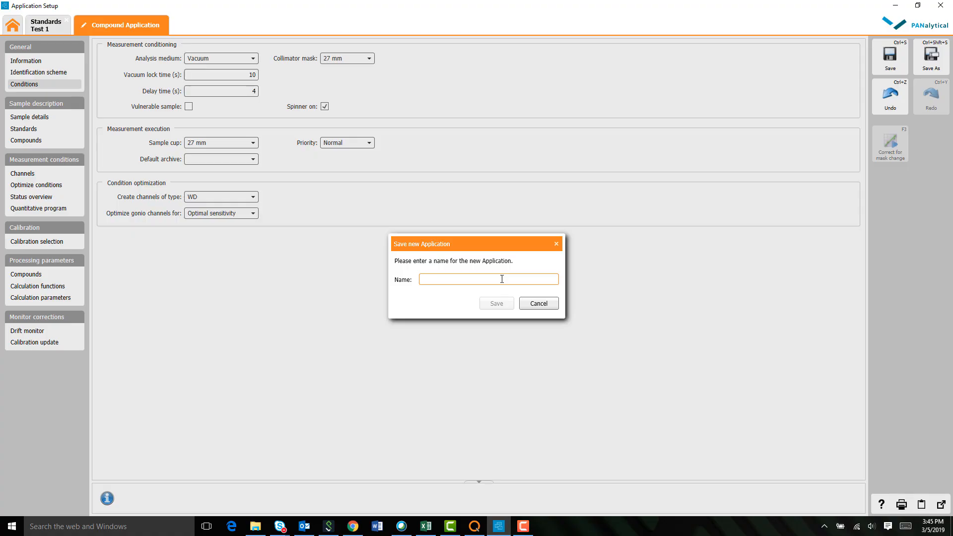
pyautogui.write('Ts')
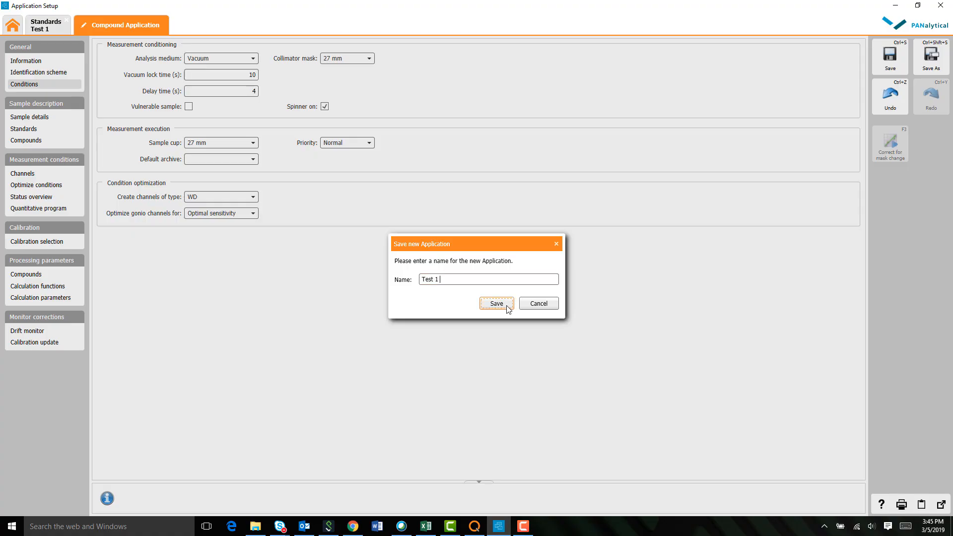
pyautogui.click(497, 303)
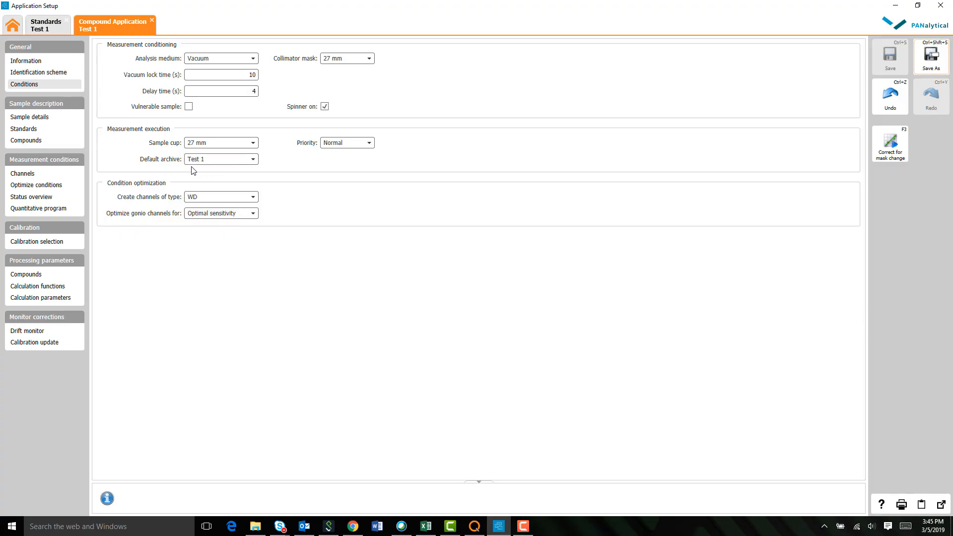
pyautogui.click(254, 163)
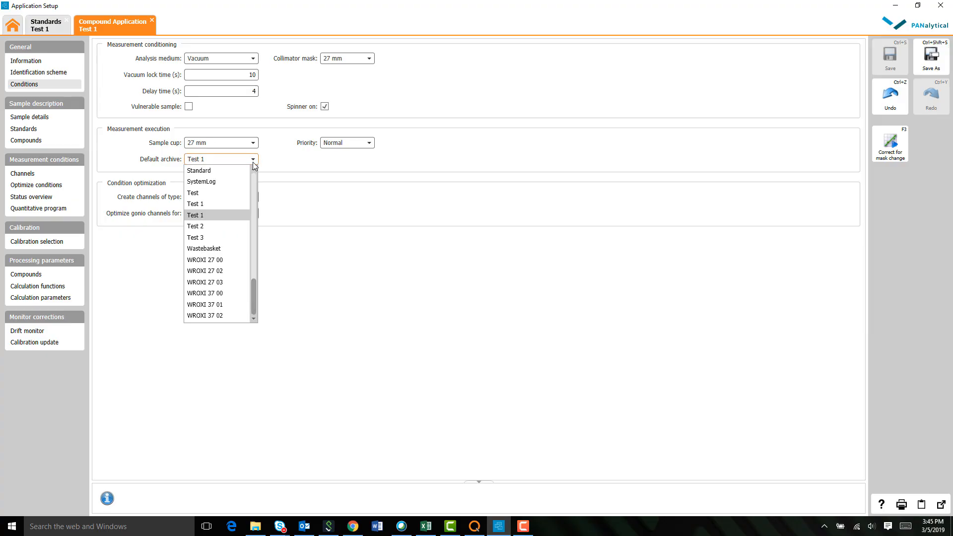
pyautogui.click(242, 216)
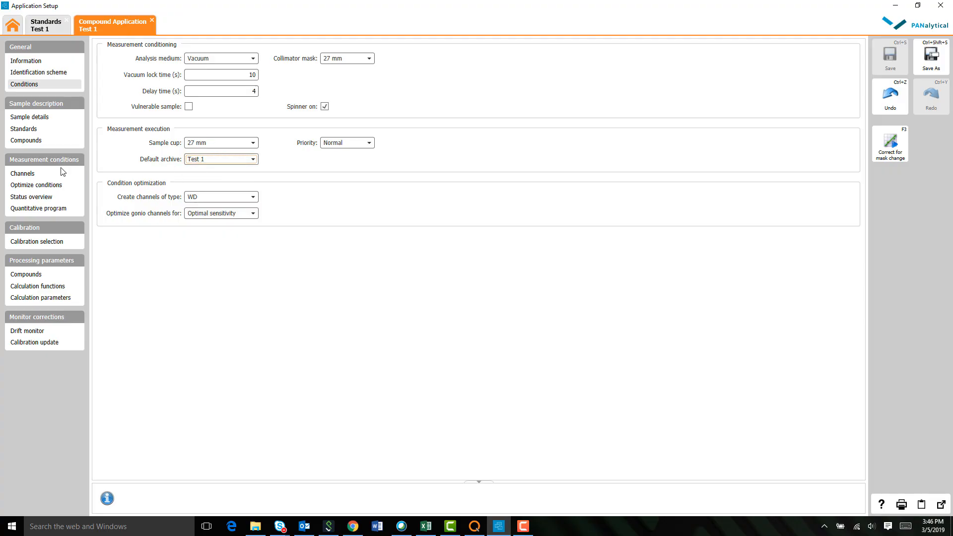
# Set the application's sample type to Pressed powder and compare its sample details with the Test 1 standard
pyautogui.click(53, 119)
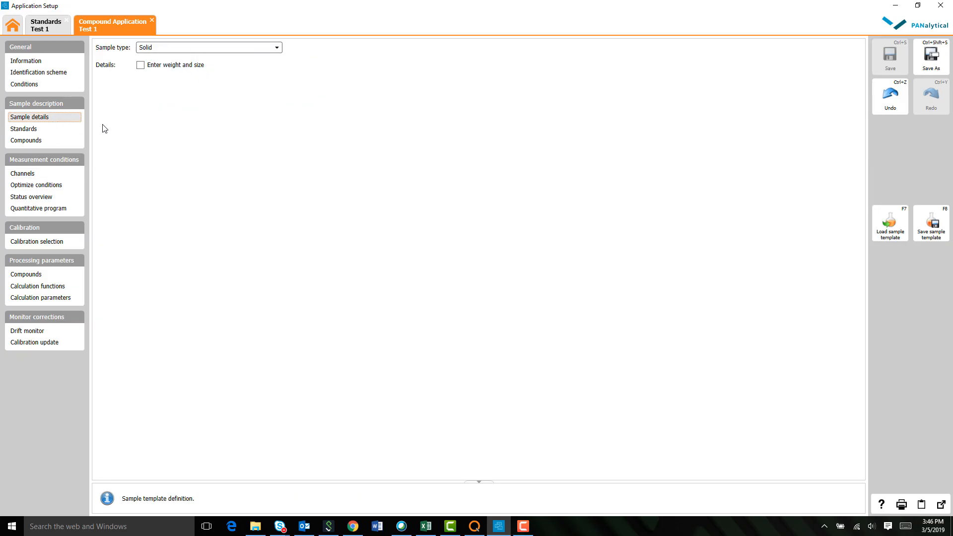
pyautogui.click(45, 23)
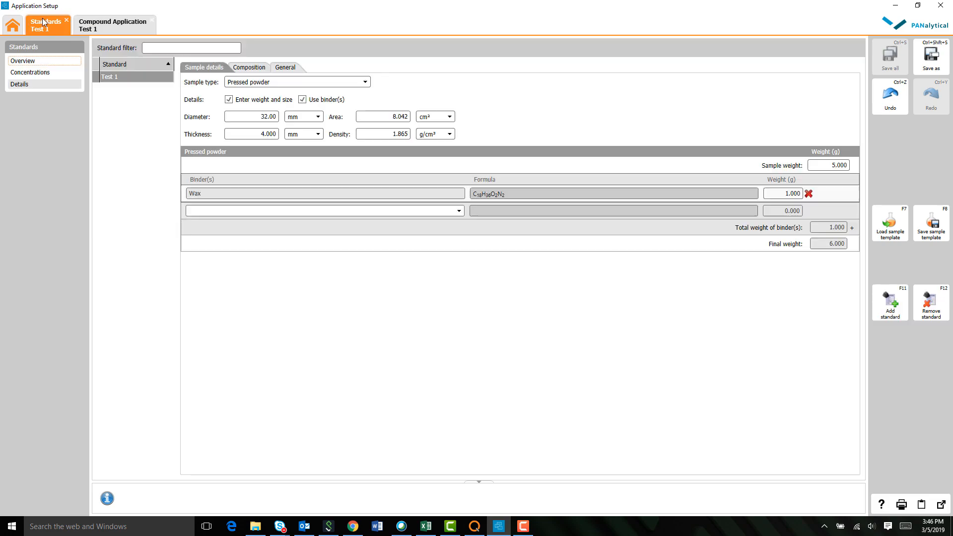
pyautogui.click(130, 28)
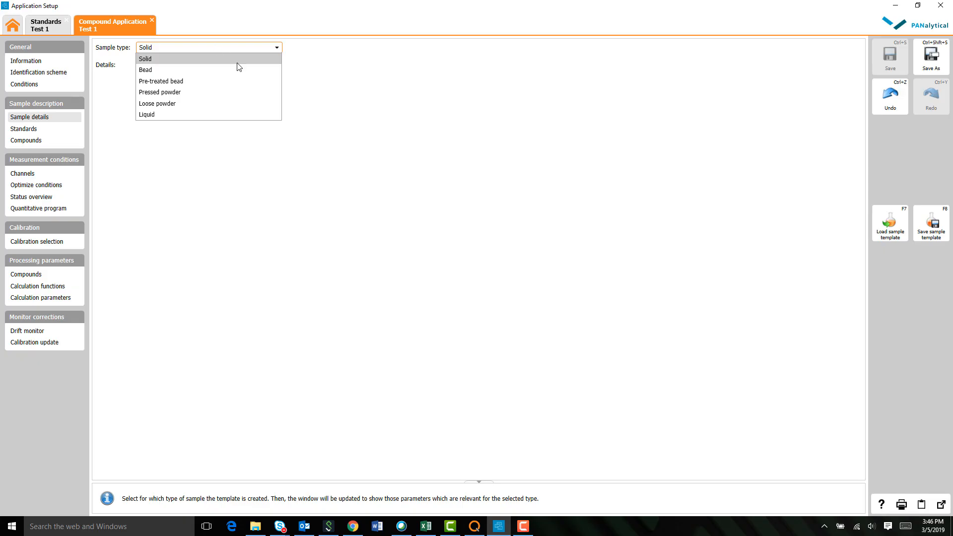
pyautogui.click(249, 93)
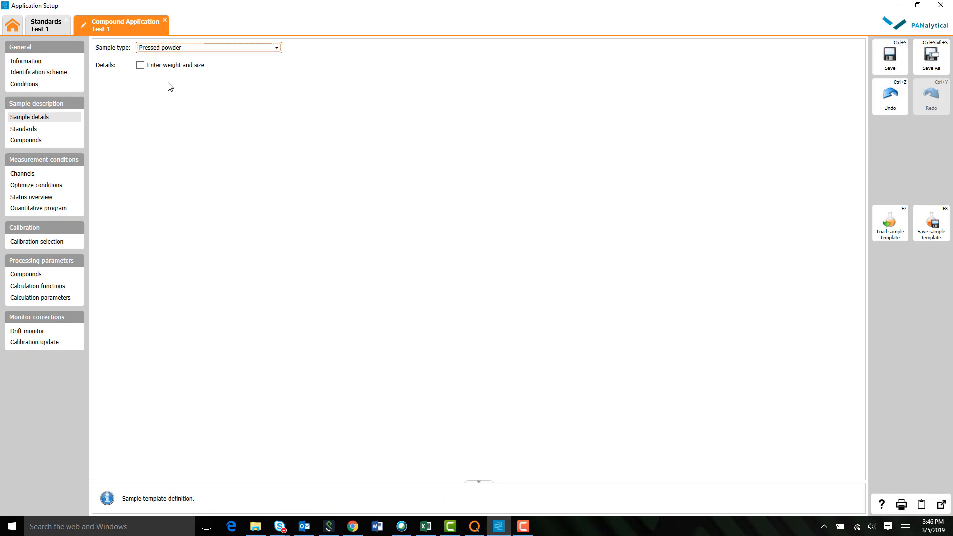
pyautogui.click(47, 26)
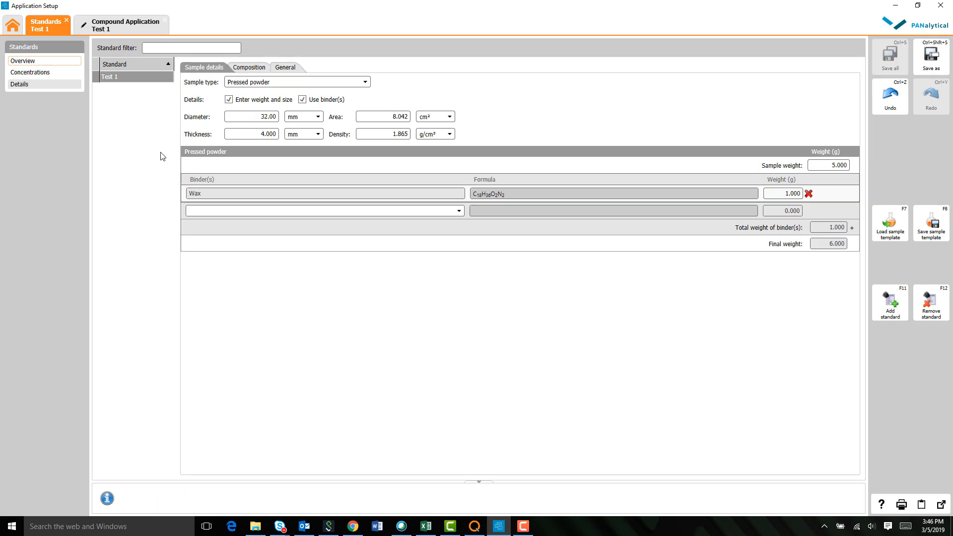
pyautogui.click(126, 29)
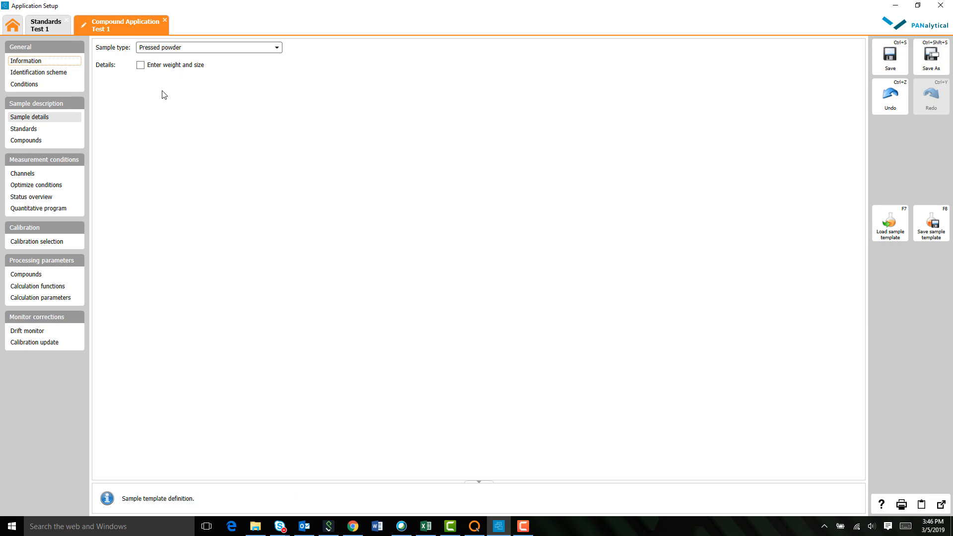
# Filter the system standards by the name test and include Test 1 and Test 2 in the application
pyautogui.click(45, 132)
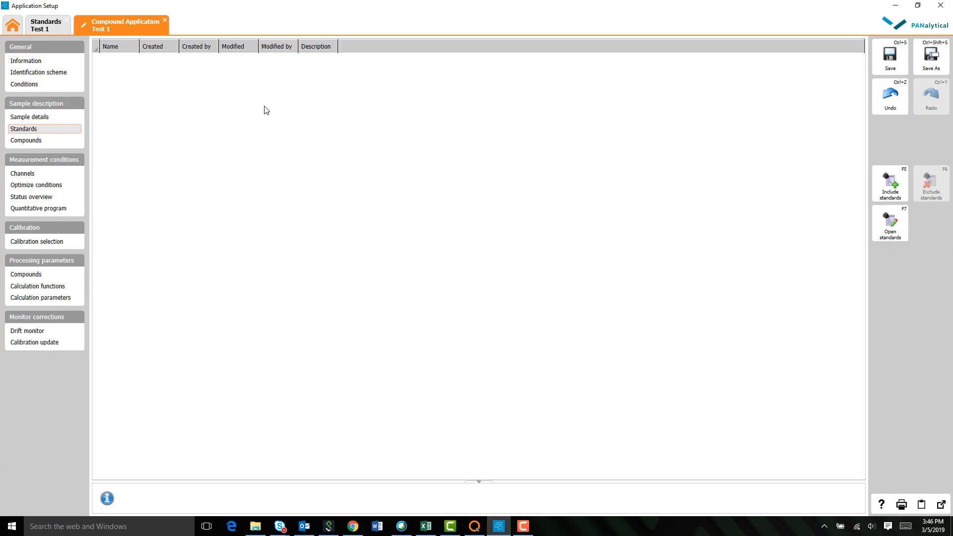
pyautogui.click(888, 195)
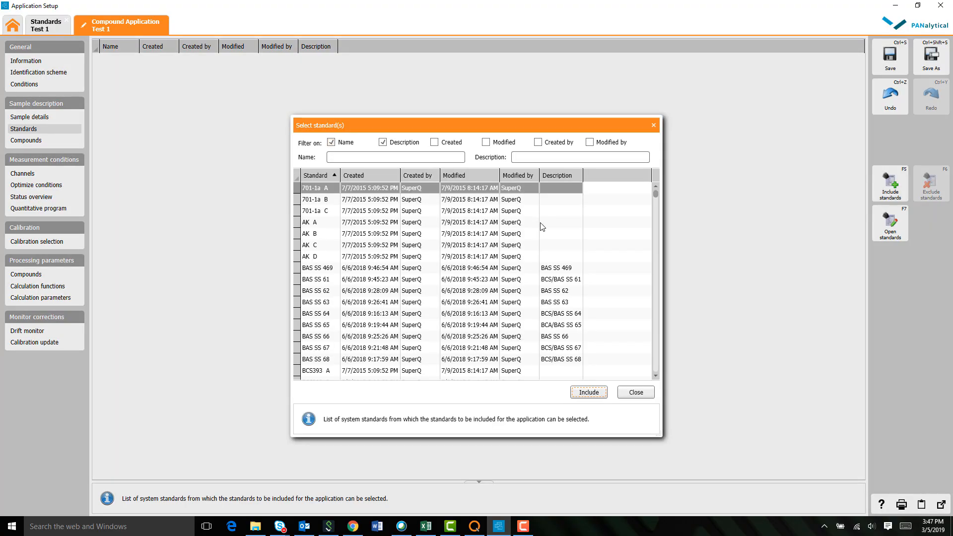
pyautogui.click(376, 157)
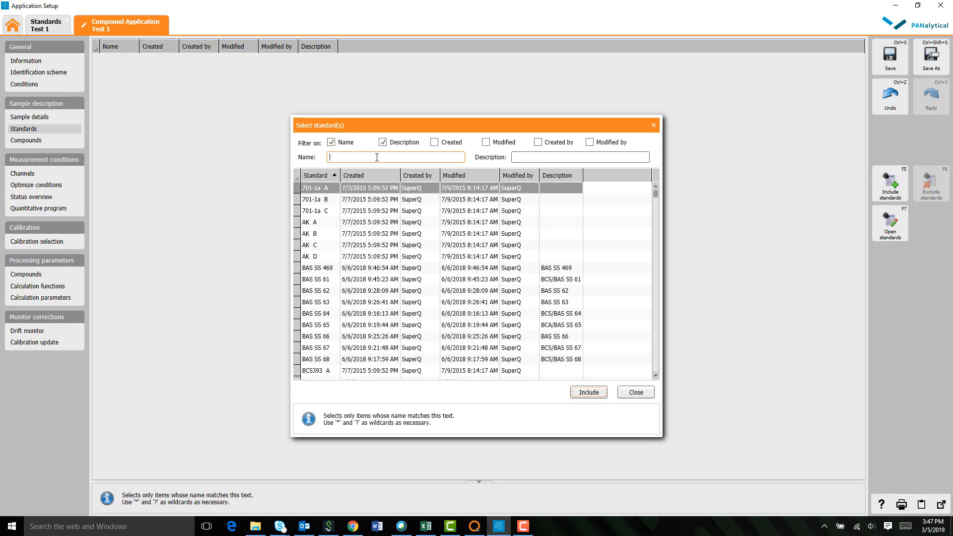
pyautogui.write('test')
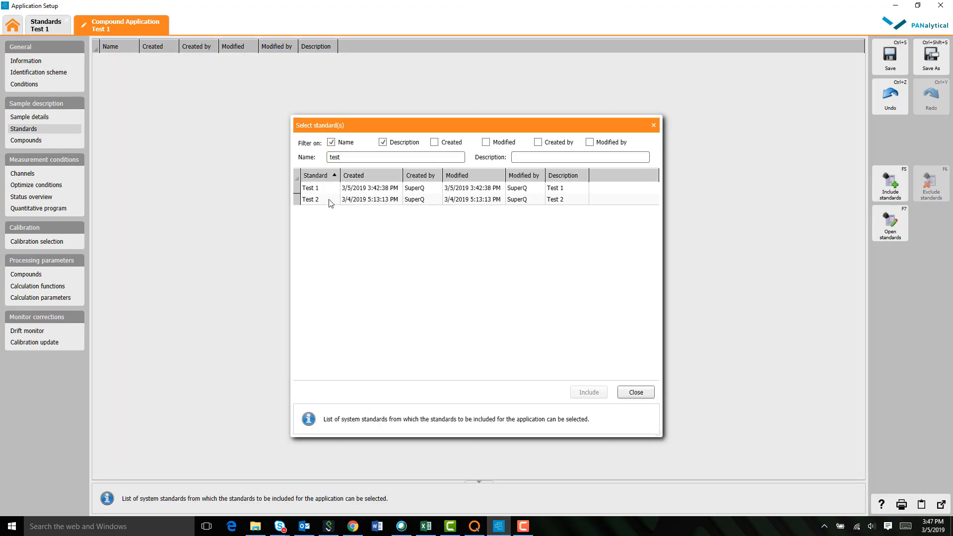
pyautogui.click(305, 191)
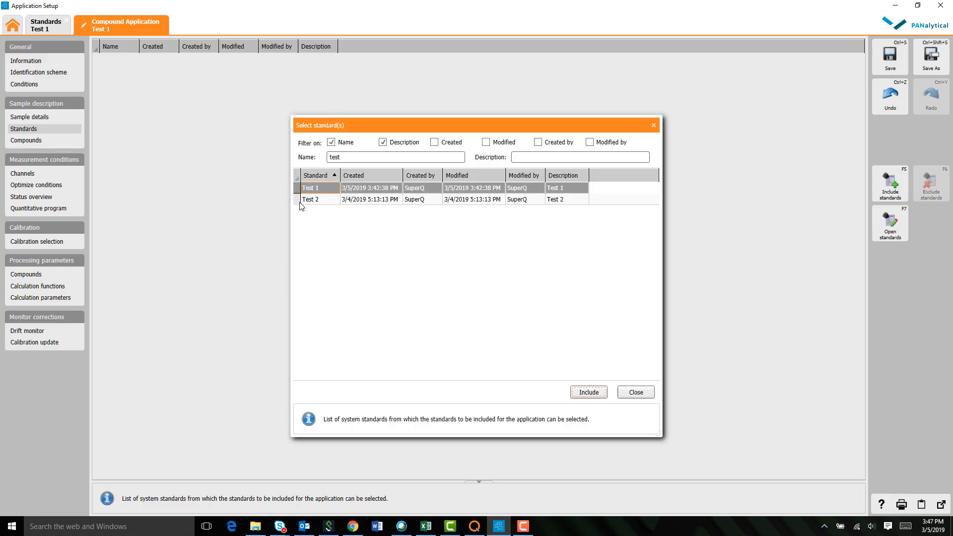
pyautogui.keyDown('shift'); pyautogui.click(299, 201); pyautogui.keyUp('shift')
pyautogui.click(587, 392)
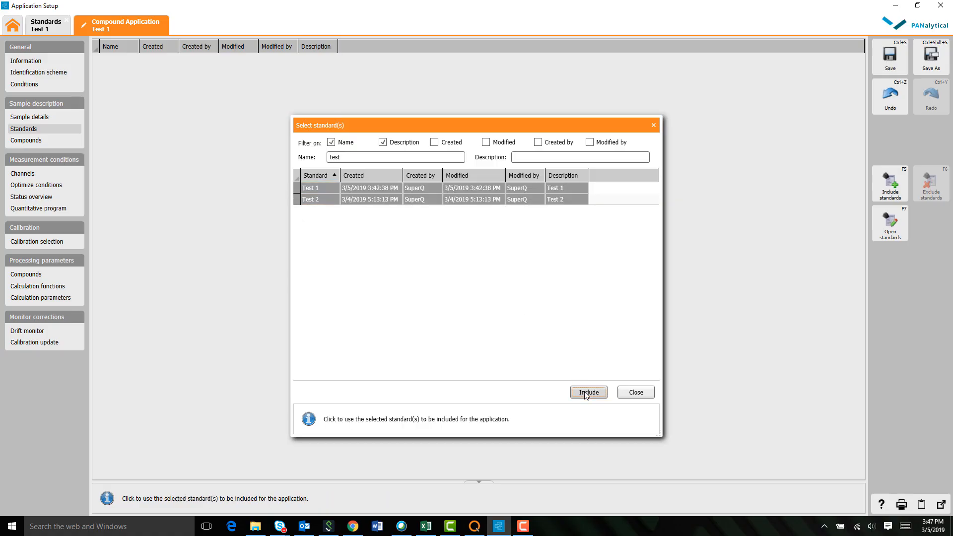
pyautogui.click(638, 390)
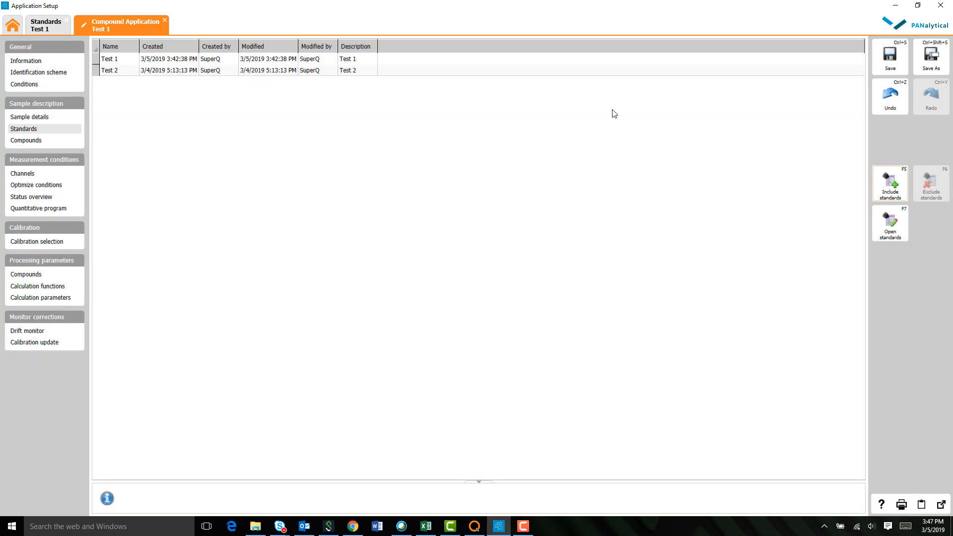
# Calculate the application's sample compounds from the included standards and save the application
pyautogui.click(50, 140)
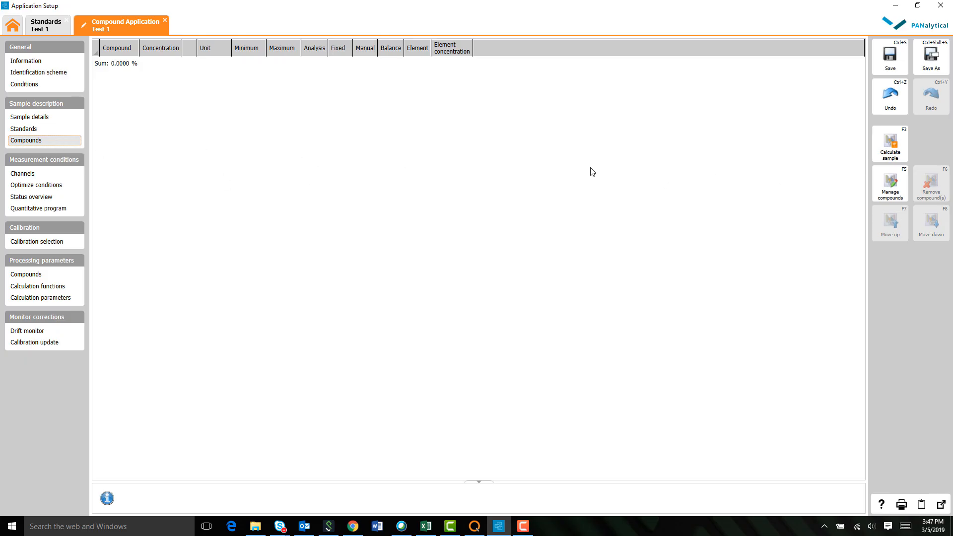
pyautogui.click(890, 153)
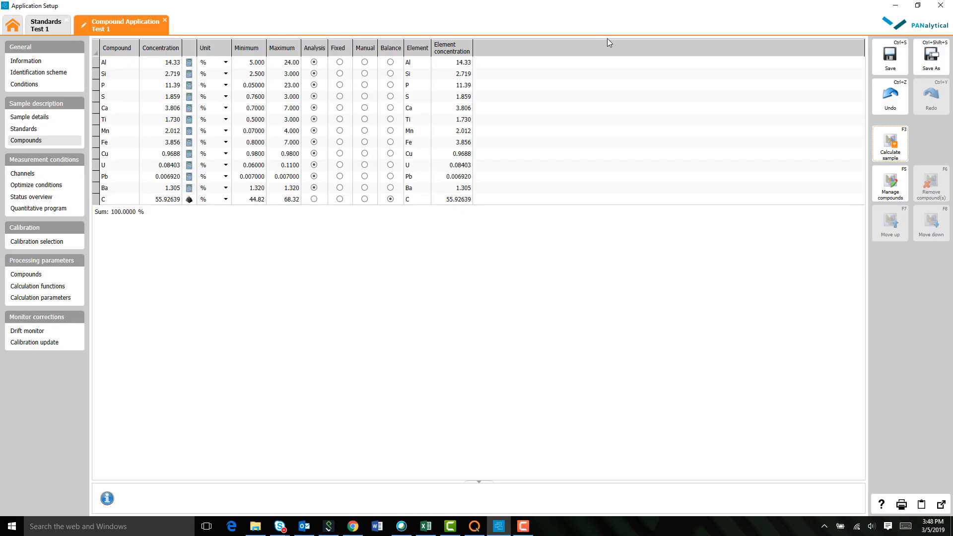
pyautogui.click(888, 58)
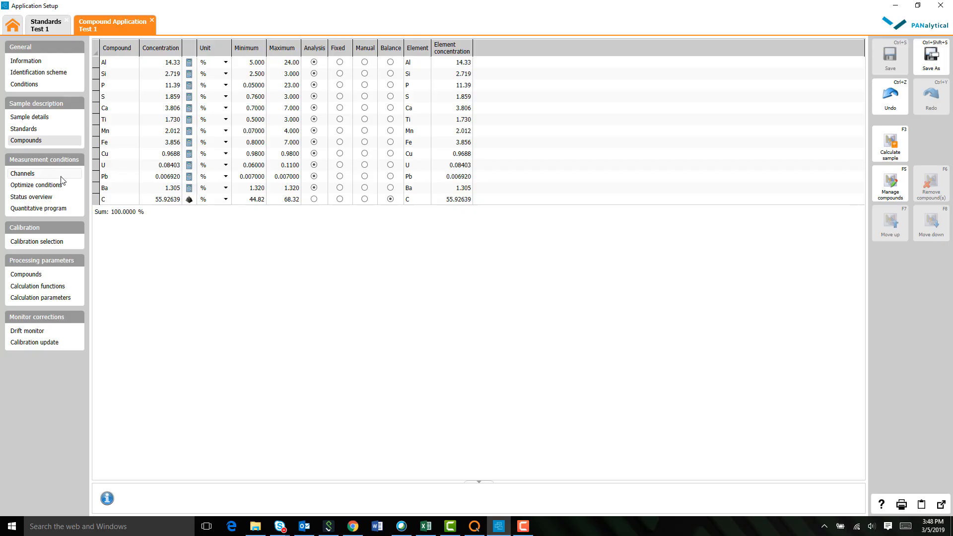
# Review the application's measurement channels, sorting them by name and by line
pyautogui.click(61, 177)
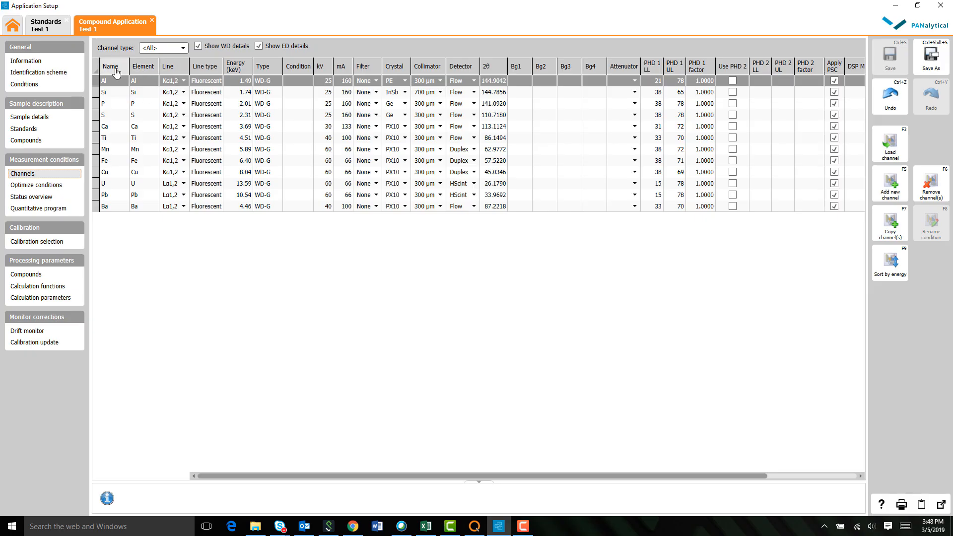
pyautogui.click(397, 94)
pyautogui.click(397, 95)
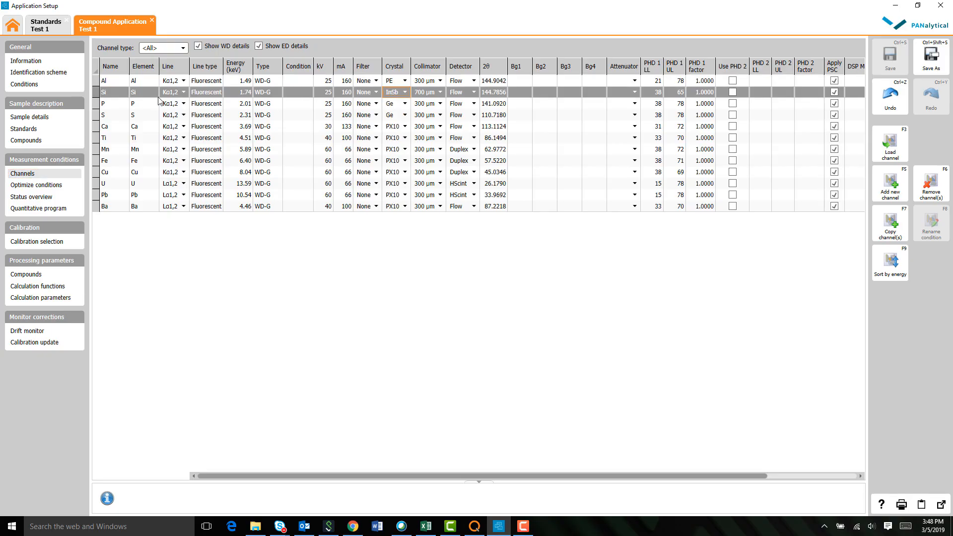
pyautogui.click(119, 67)
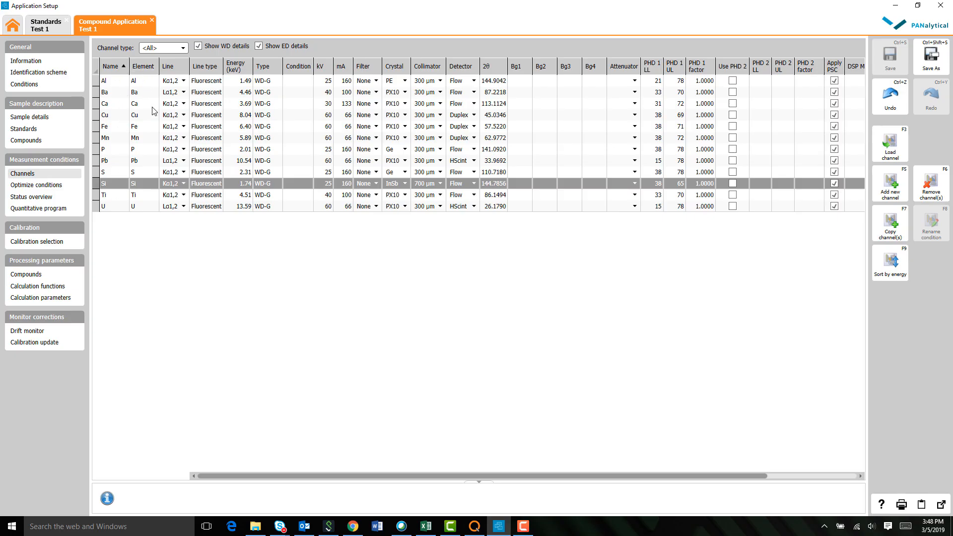
pyautogui.click(179, 72)
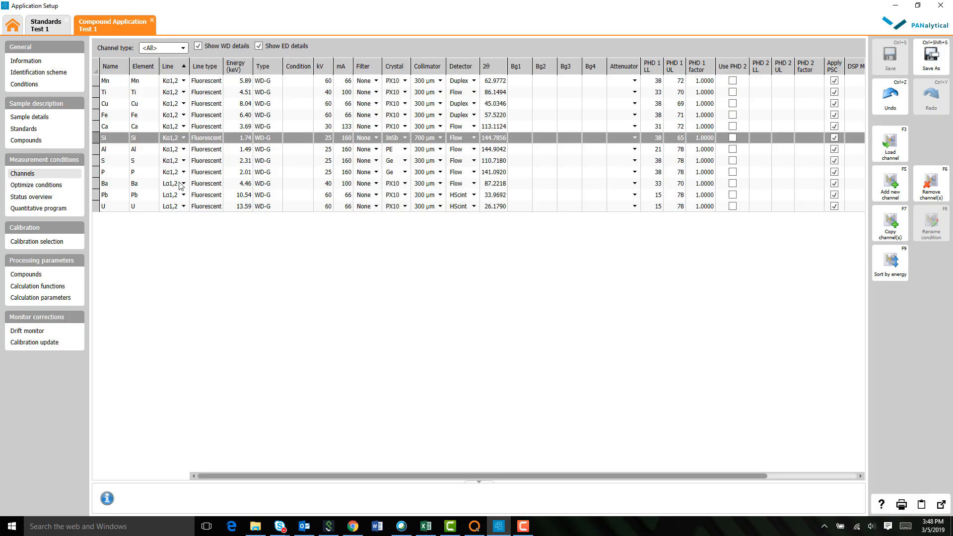
# Examine the emission lines available for the Mn channel without changing the selection
pyautogui.click(183, 81)
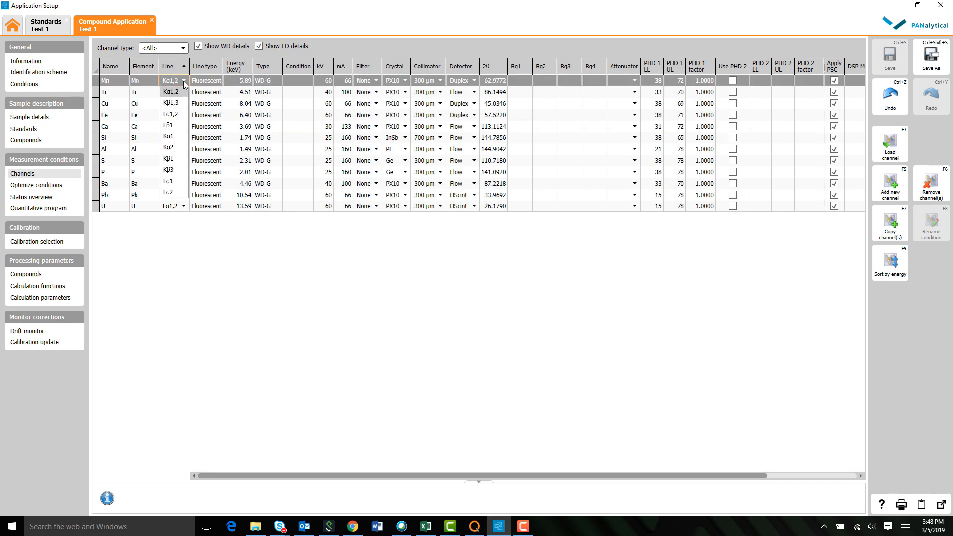
pyautogui.click(183, 82)
pyautogui.click(198, 234)
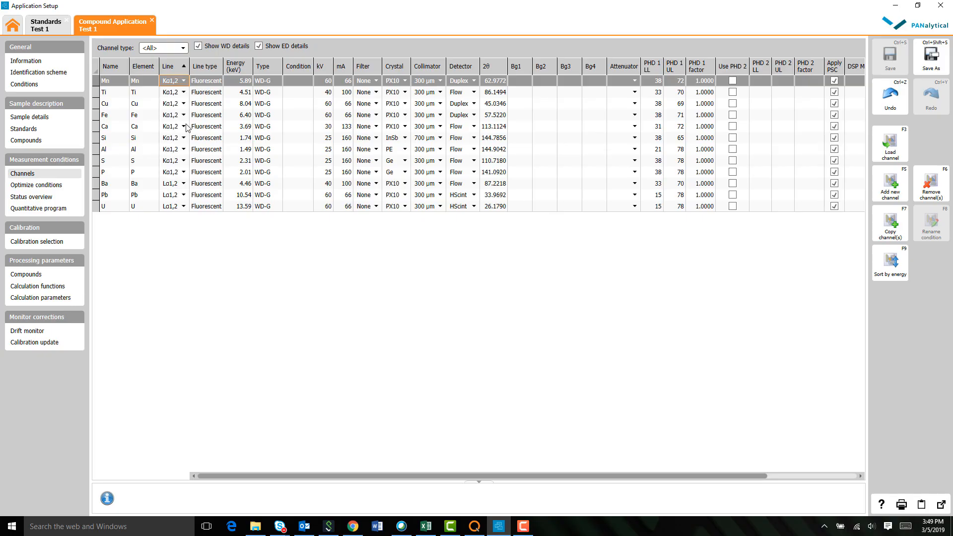
pyautogui.click(177, 82)
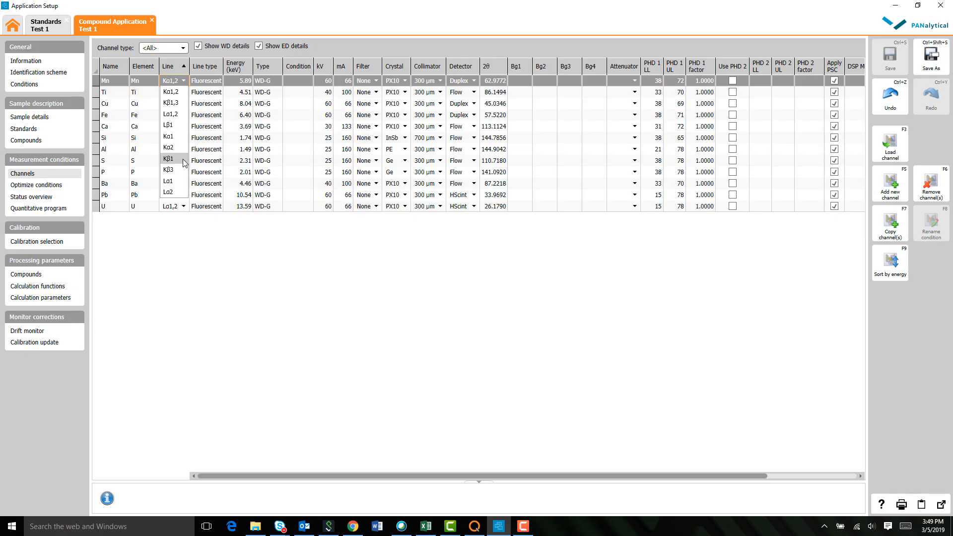
pyautogui.click(224, 228)
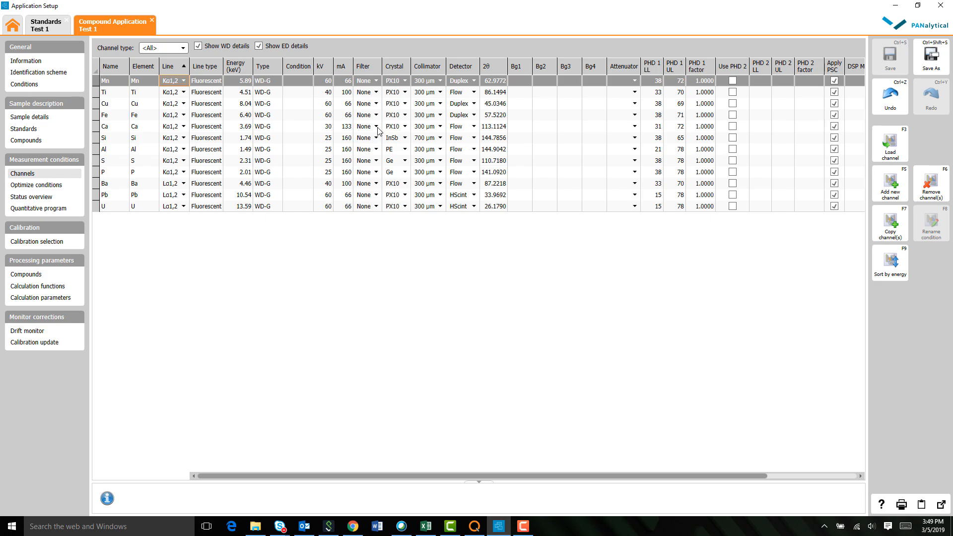
# Examine the crystal options for the Mn and Si channels and sort the channels by descending 2θ angle
pyautogui.click(405, 81)
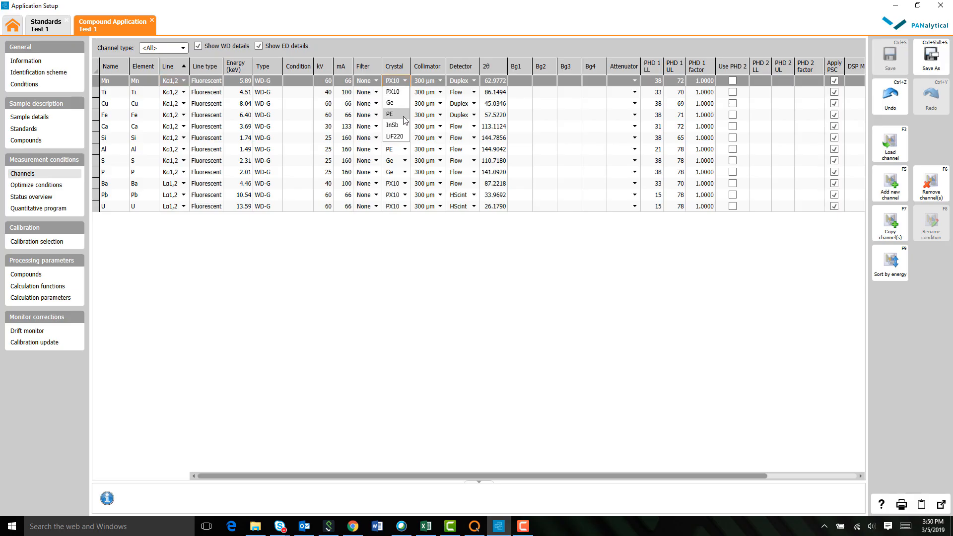
pyautogui.click(430, 52)
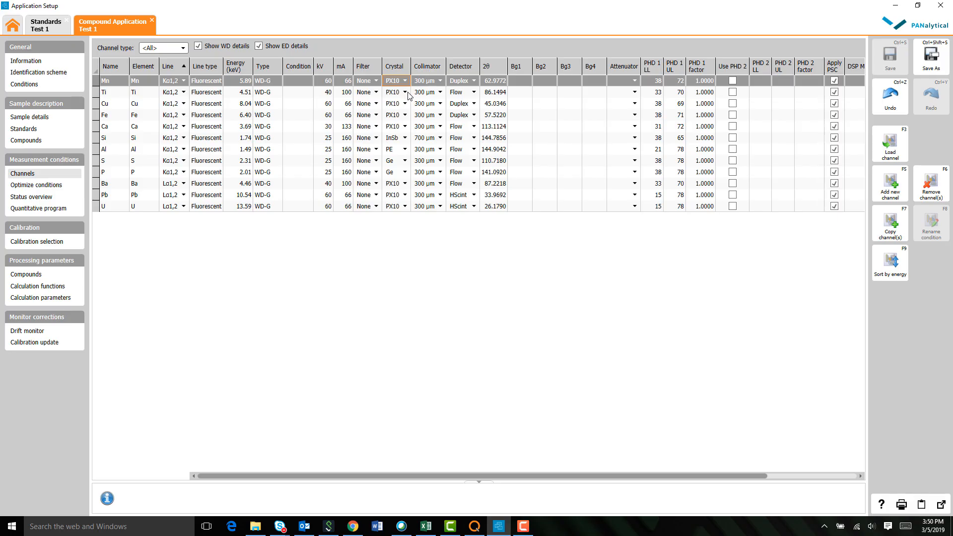
pyautogui.click(401, 138)
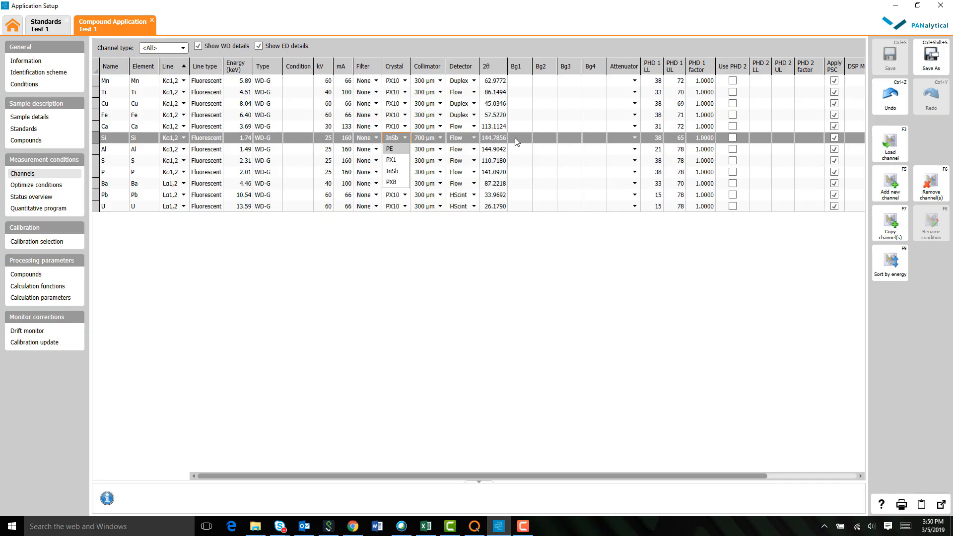
pyautogui.click(496, 66)
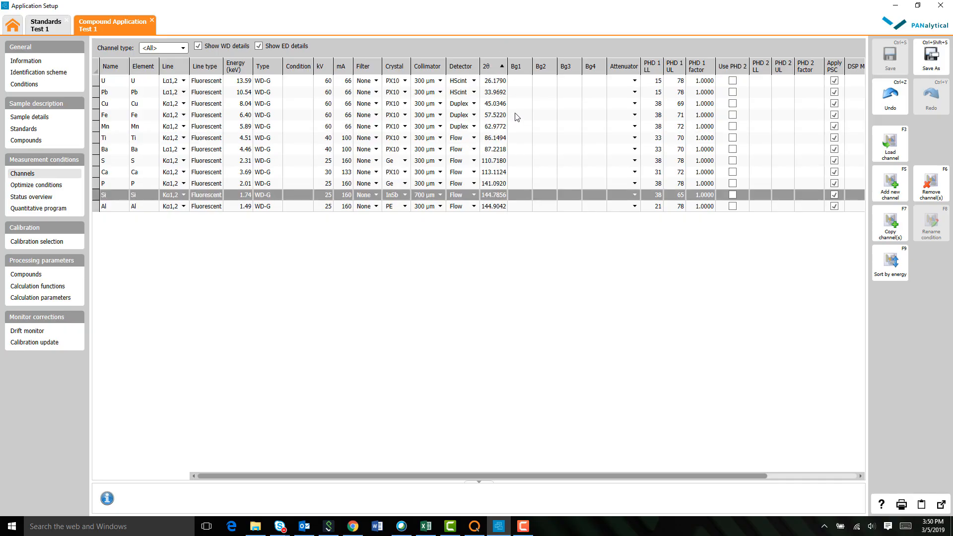
pyautogui.click(492, 70)
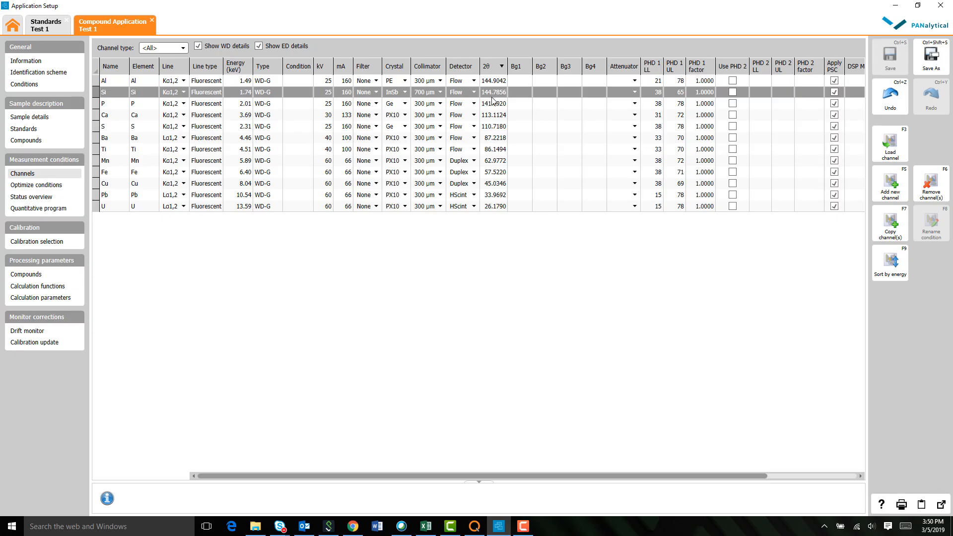
# Set the Si channel's crystal to PE and save the application
pyautogui.click(404, 97)
pyautogui.click(402, 104)
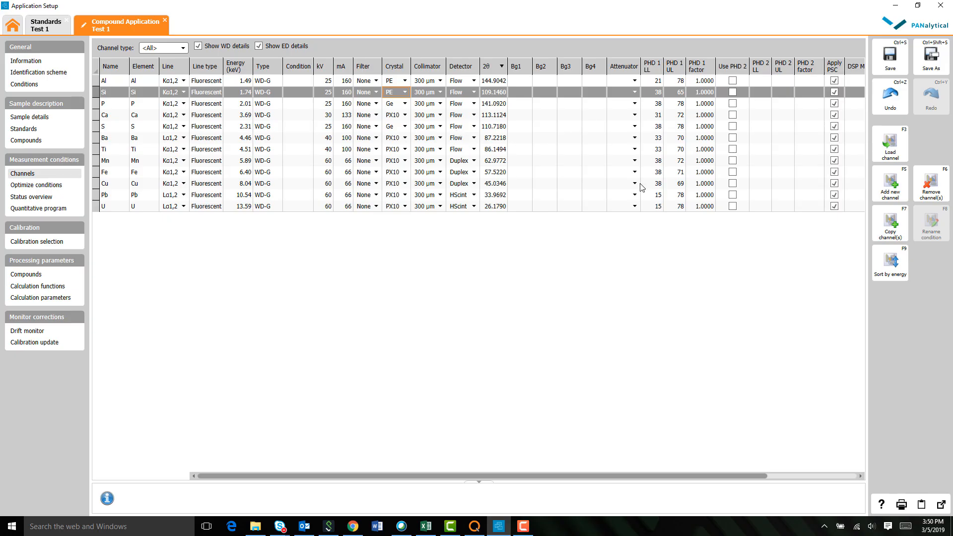
pyautogui.click(898, 73)
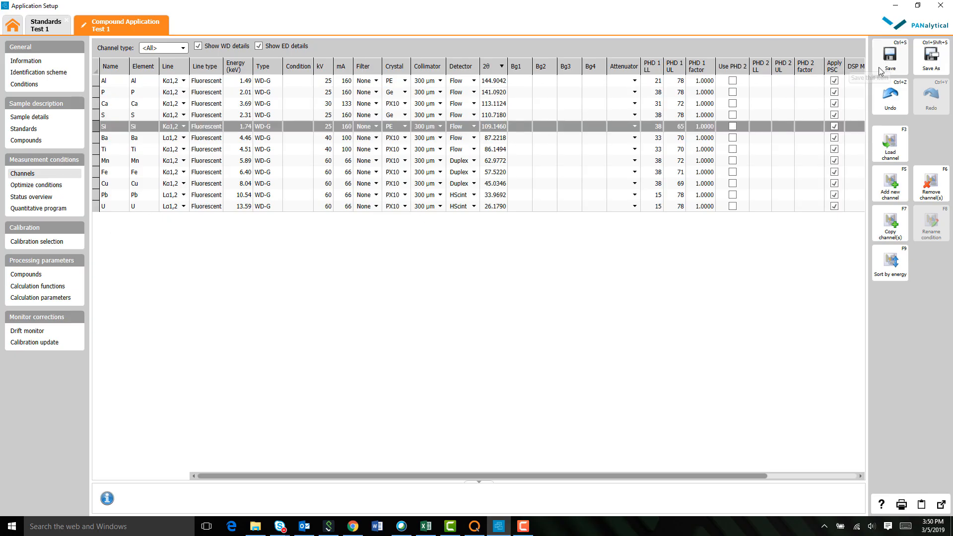
# Open the measurement condition optimization for the Al channel and check the channel selection list
pyautogui.click(60, 189)
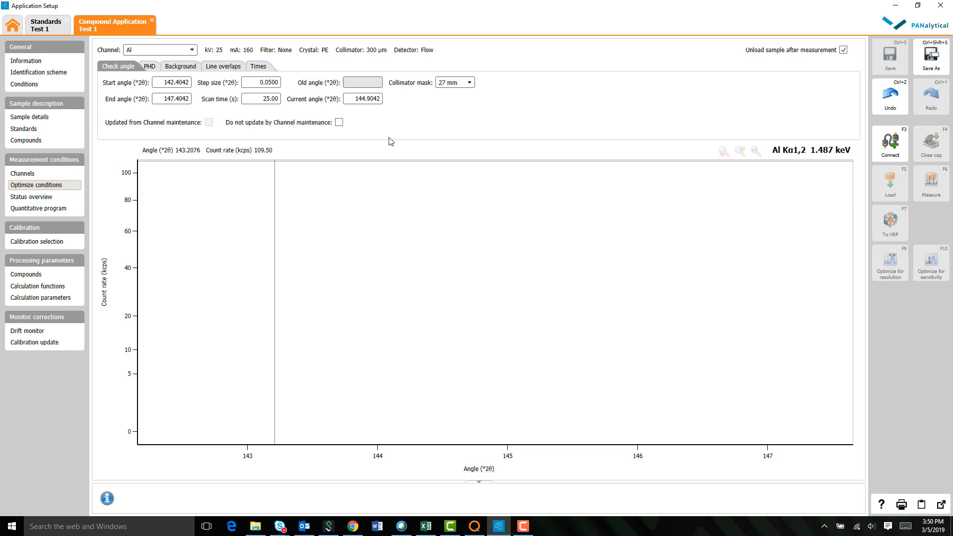
pyautogui.click(179, 49)
pyautogui.click(178, 51)
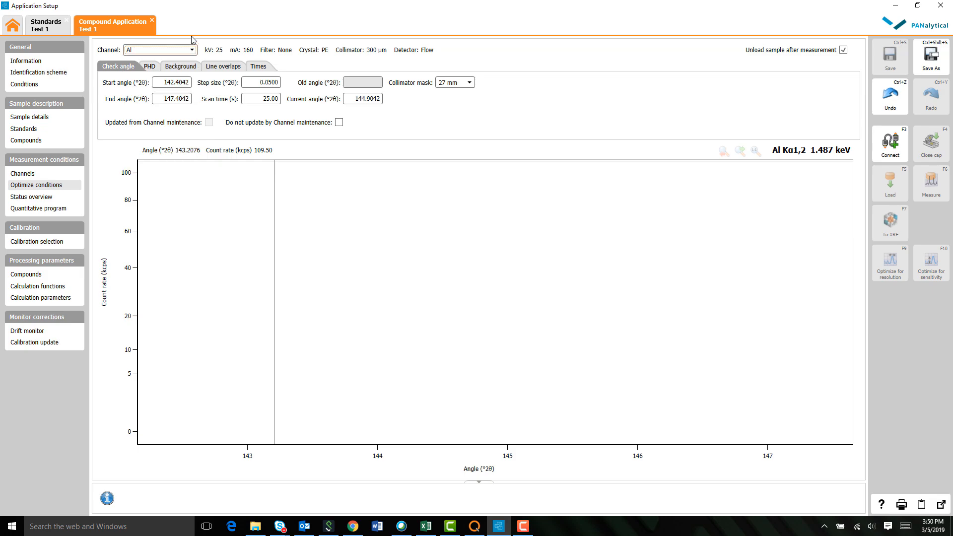
# View the composition of the Test 1 standard, and open the Test 2 standard to examine its concentrations
pyautogui.click(46, 24)
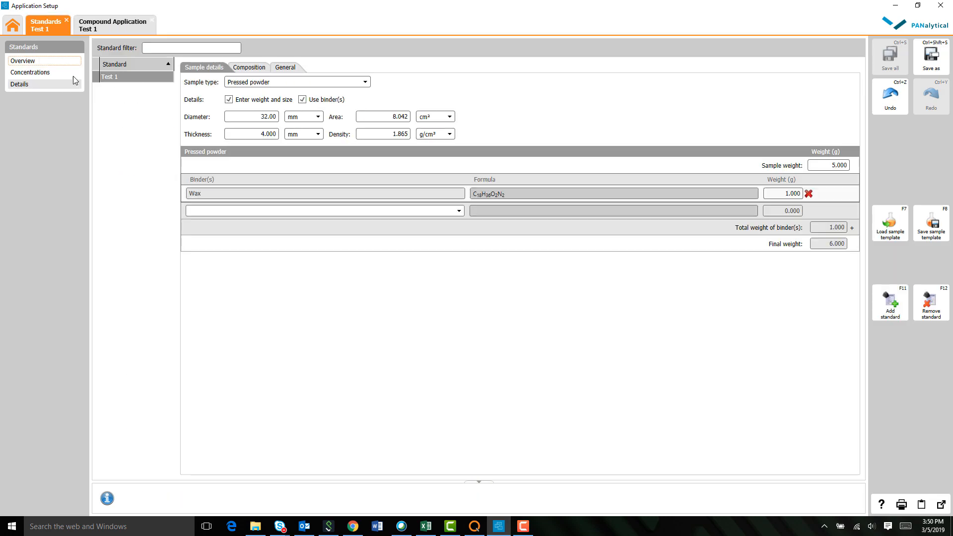
pyautogui.click(236, 70)
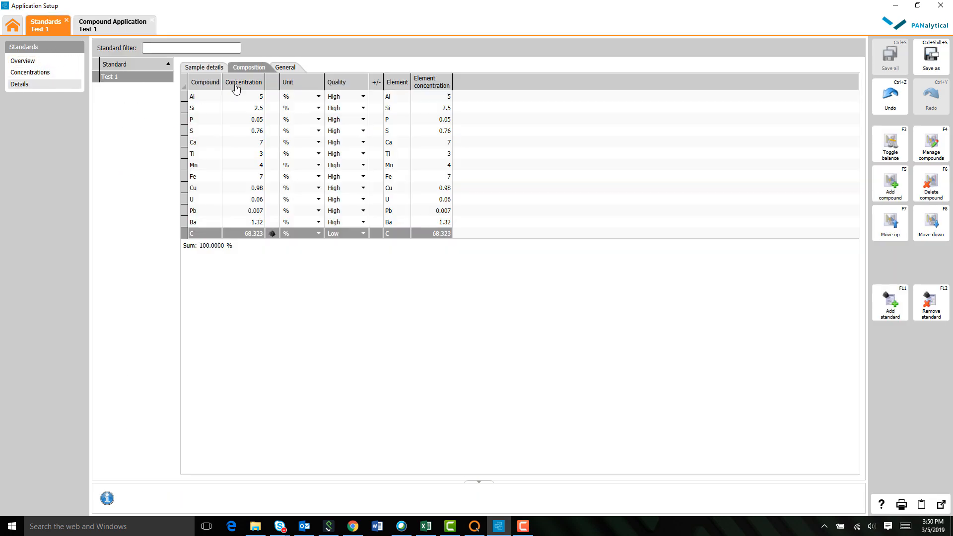
pyautogui.click(13, 30)
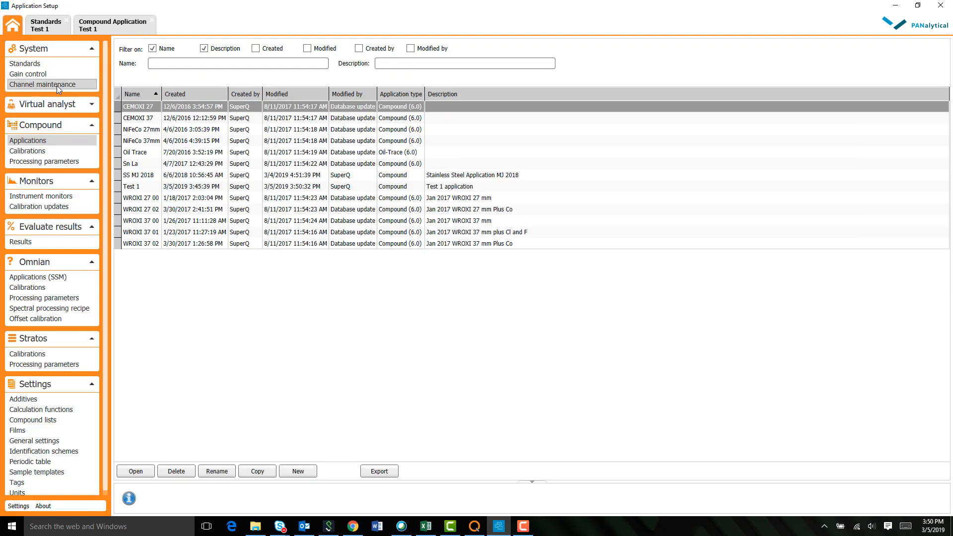
pyautogui.click(55, 63)
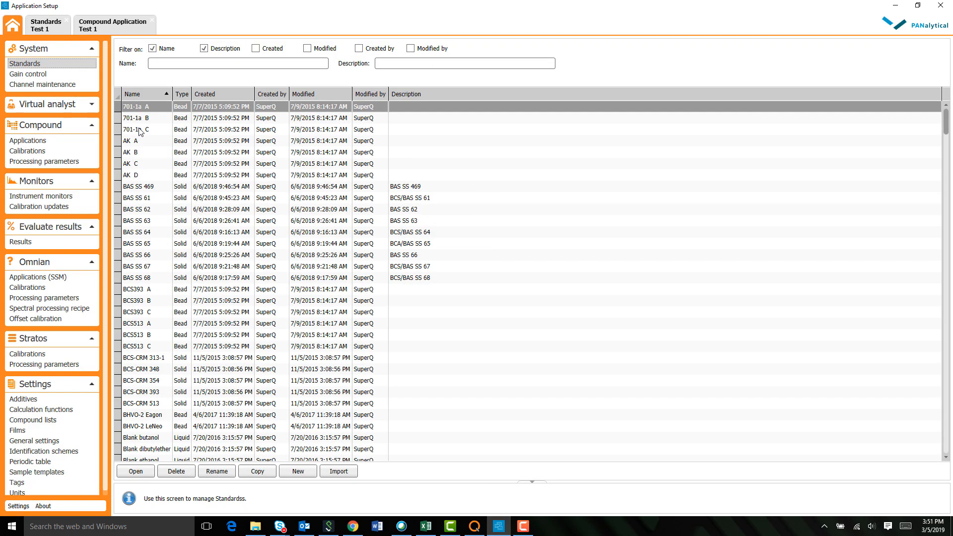
pyautogui.scroll(-20, 165, 293)
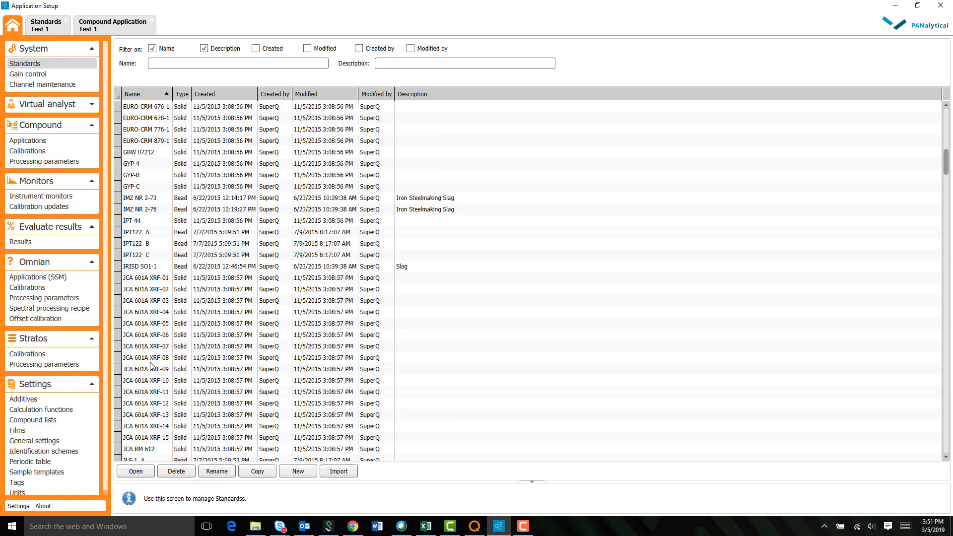
pyautogui.scroll(-20, 152, 359)
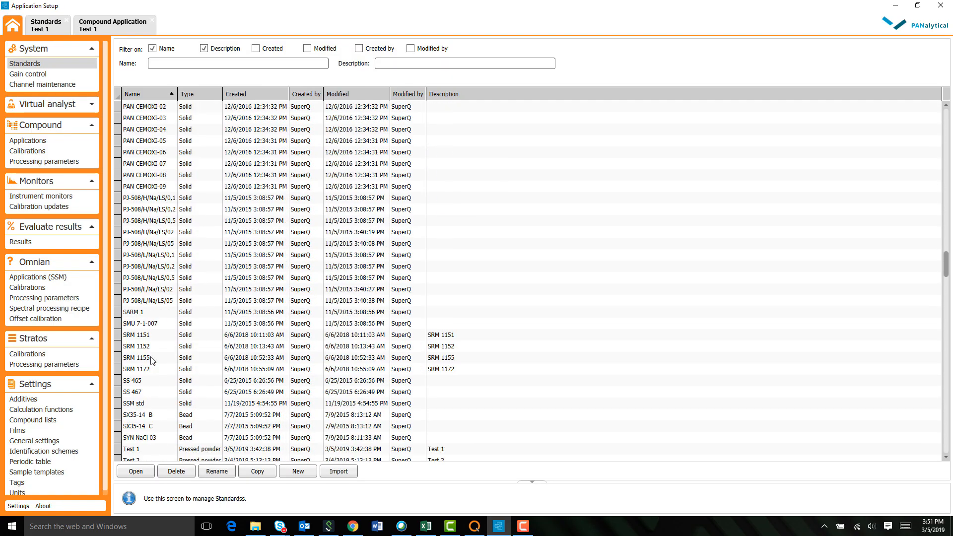
pyautogui.doubleClick(150, 255)
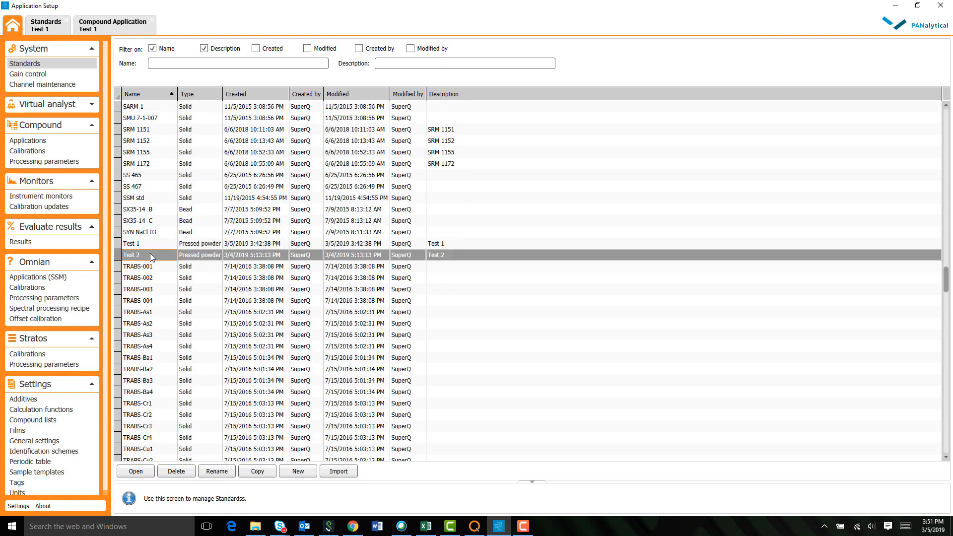
pyautogui.click(42, 72)
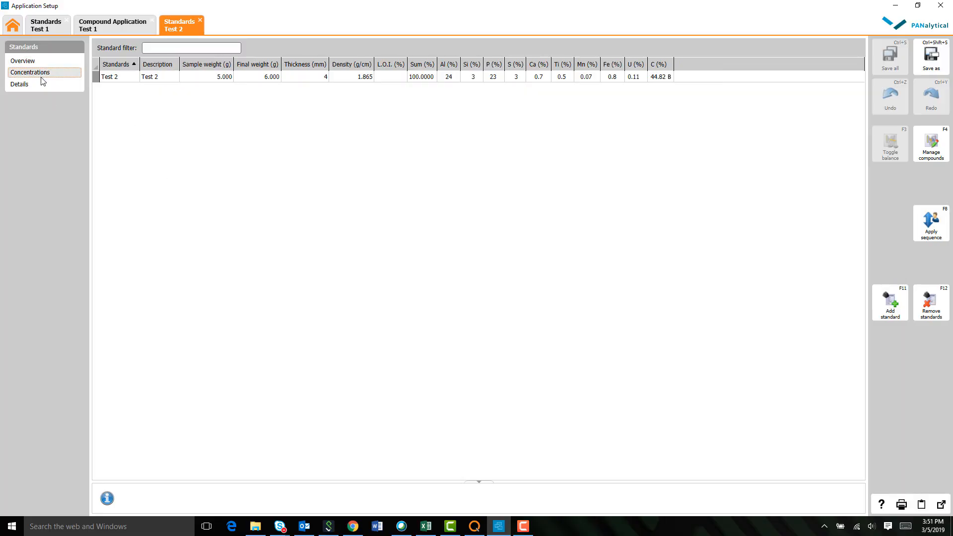
# Check the Test 2 standard's composition, and the Al channel's PHD settings and channel selection list in compound application Test 1
pyautogui.click(40, 85)
pyautogui.click(247, 68)
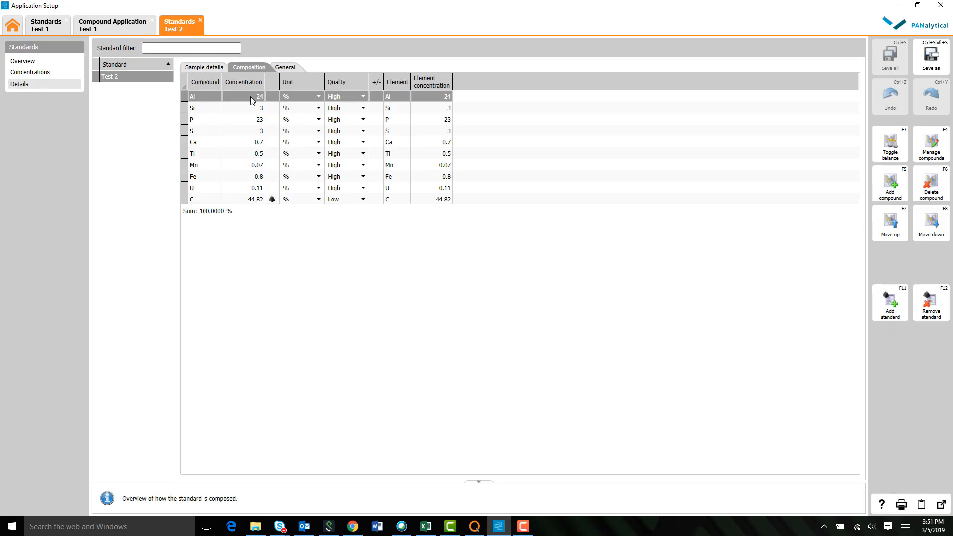
pyautogui.click(122, 27)
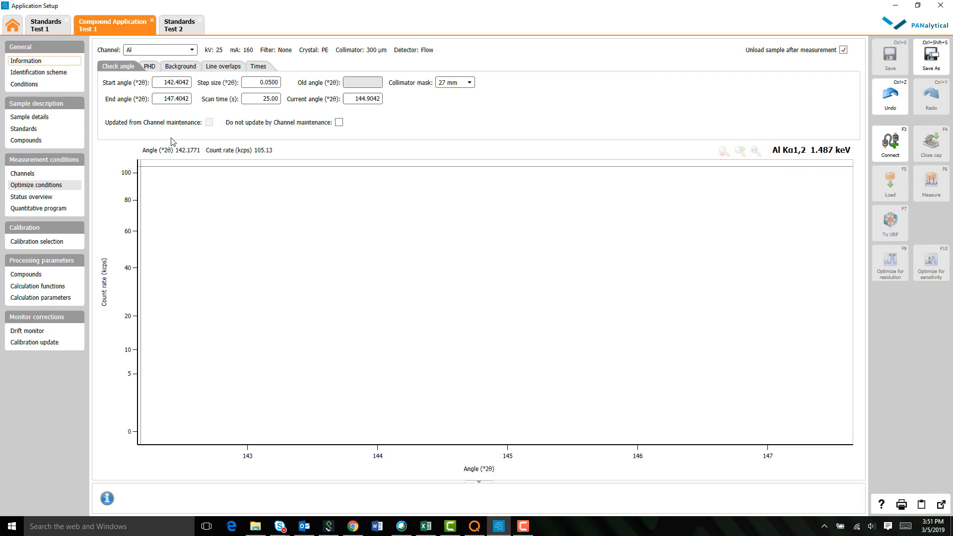
pyautogui.click(152, 69)
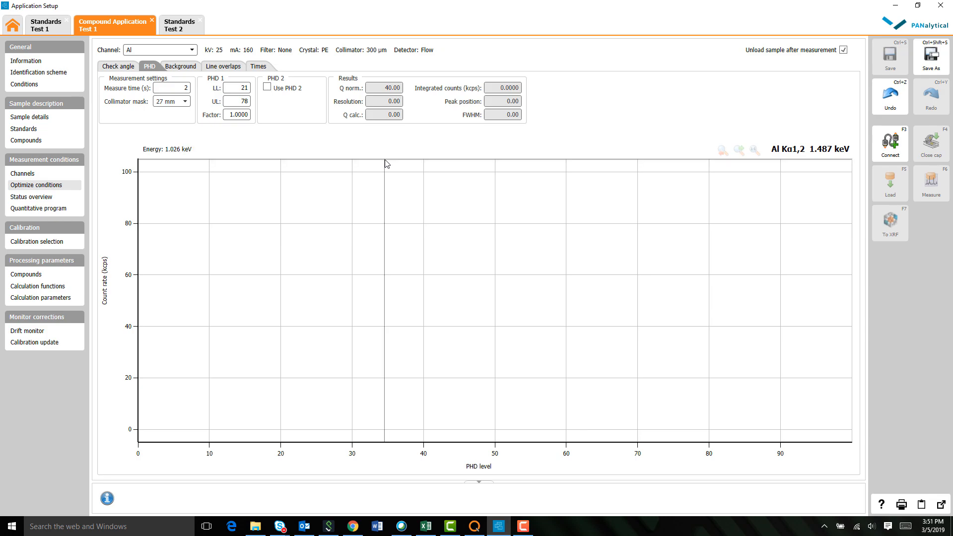
pyautogui.click(195, 50)
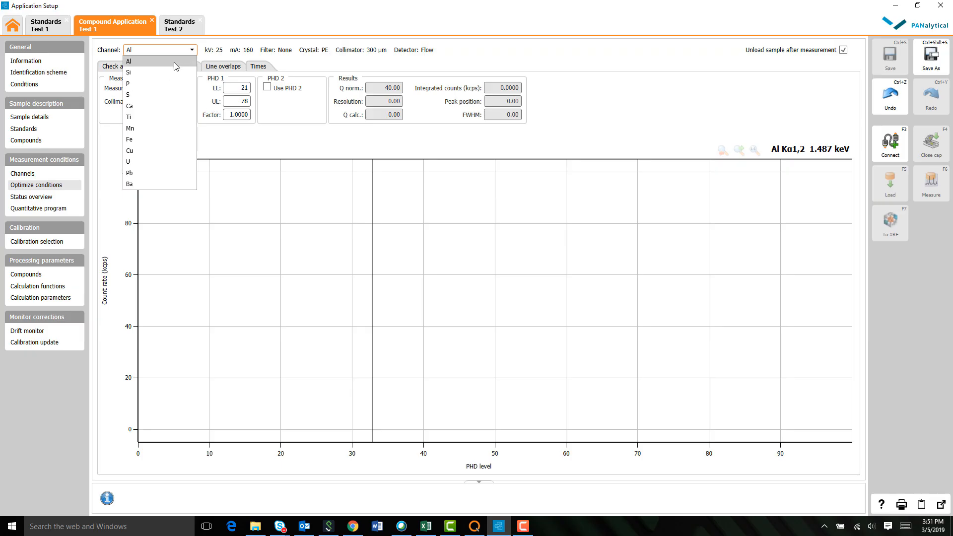
# Compare the compositions of the Test 2 and Test 1 standards and return to compound application Test 1
pyautogui.click(182, 30)
pyautogui.click(179, 24)
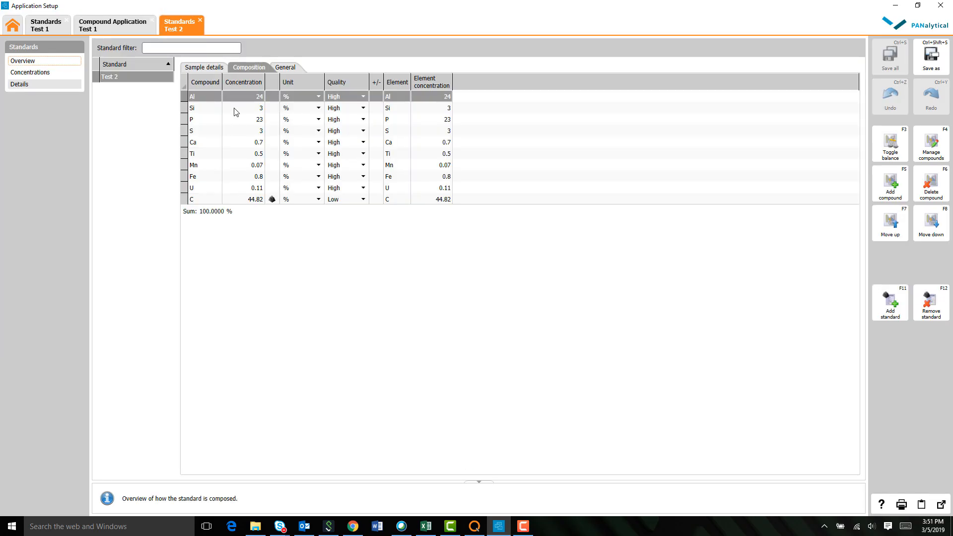
pyautogui.click(45, 30)
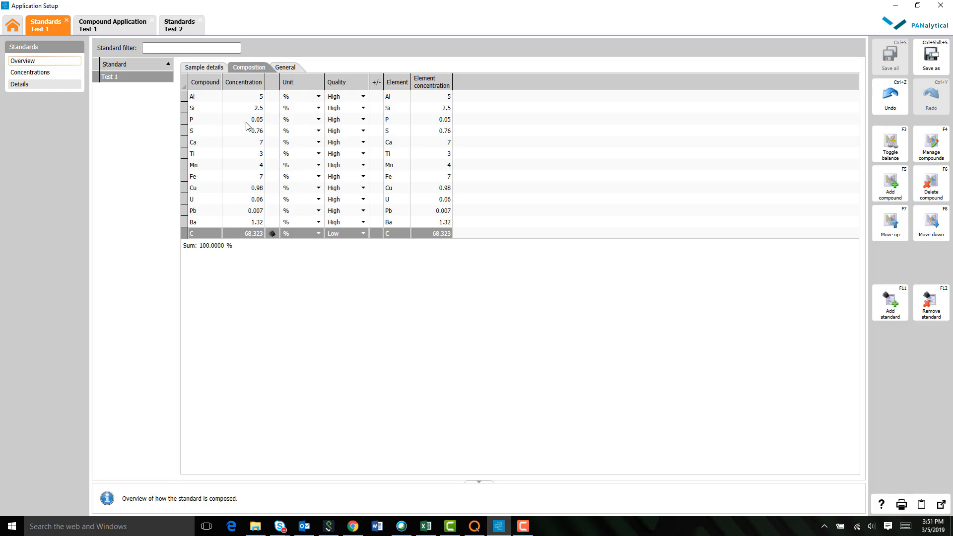
pyautogui.click(179, 25)
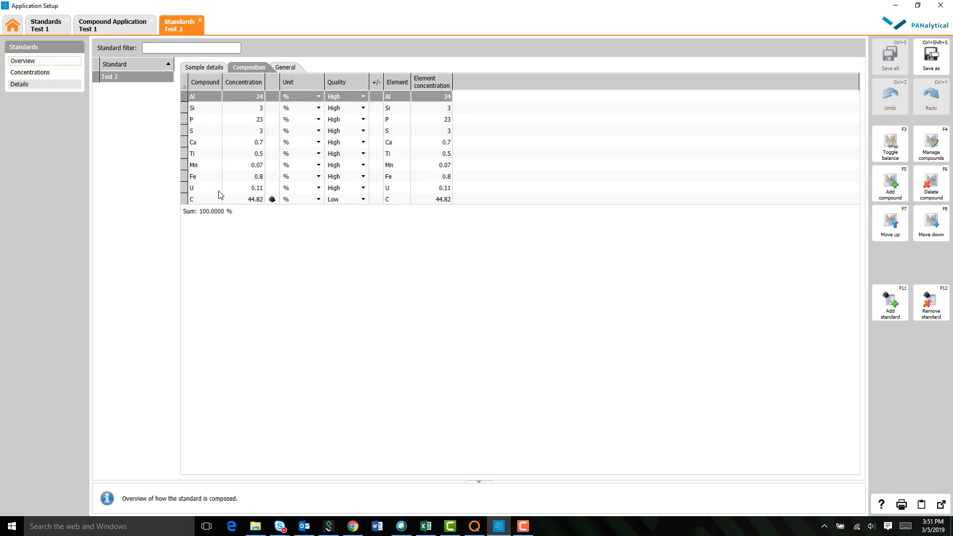
pyautogui.click(95, 26)
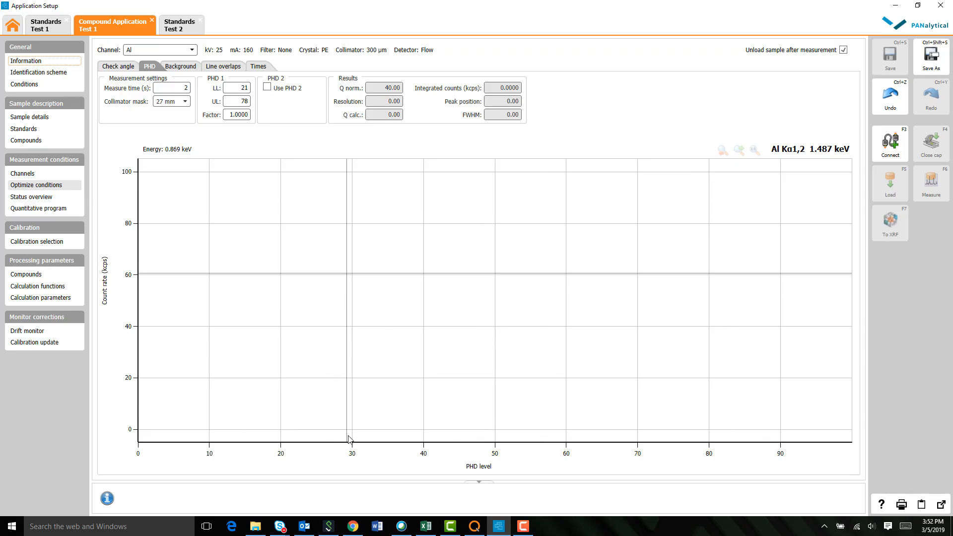
pyautogui.click(47, 31)
pyautogui.click(103, 30)
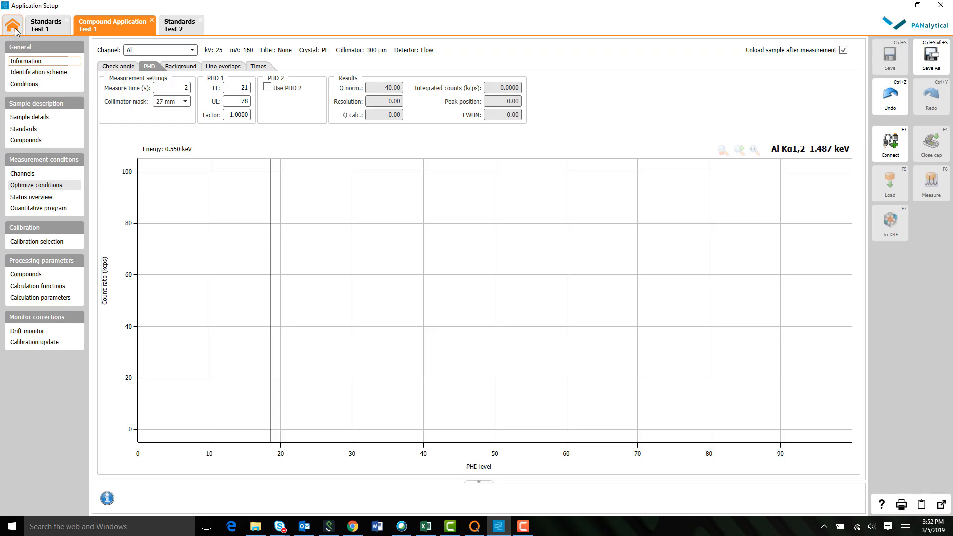
# Open the existing compound application CEMOXI 27 and display its Al channel in the measurement condition optimization
pyautogui.click(12, 25)
pyautogui.click(79, 140)
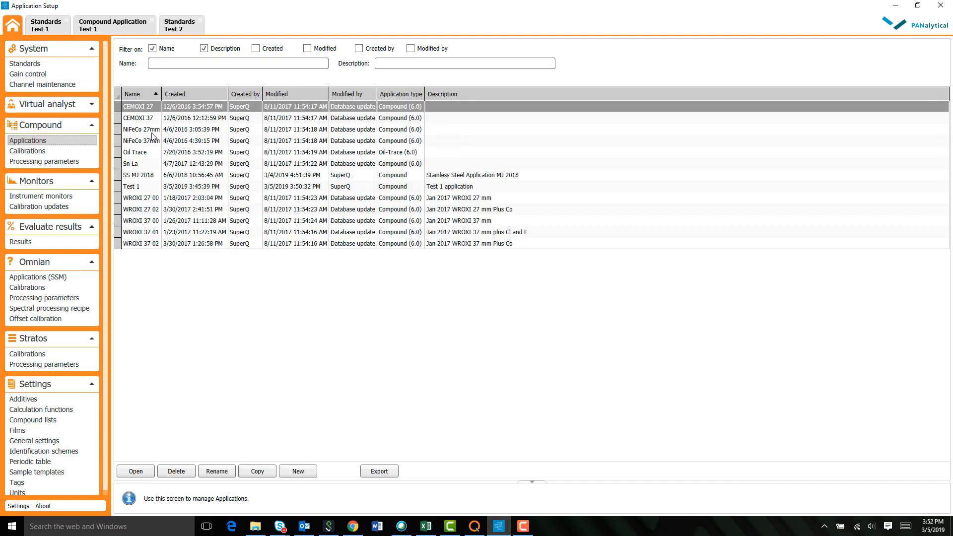
pyautogui.click(145, 110)
pyautogui.doubleClick(145, 110)
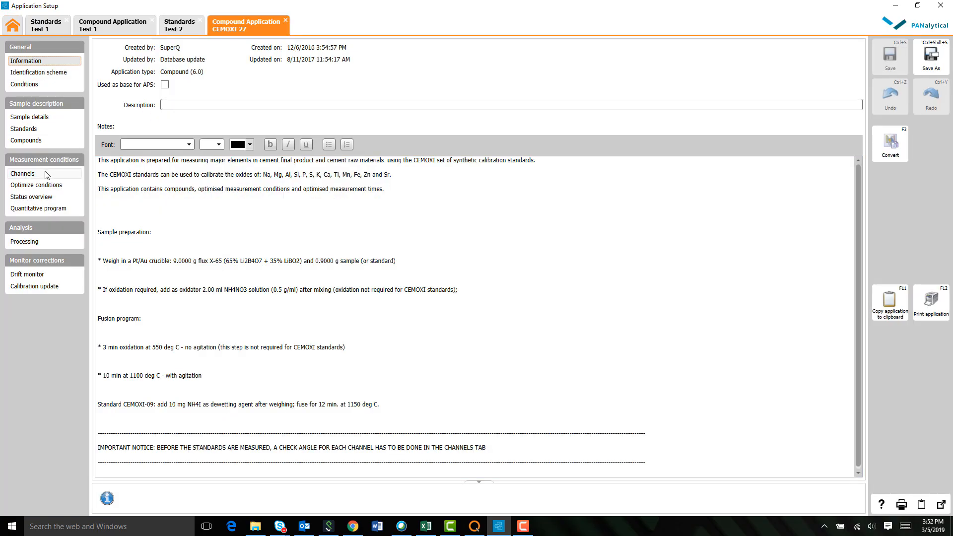
pyautogui.click(49, 186)
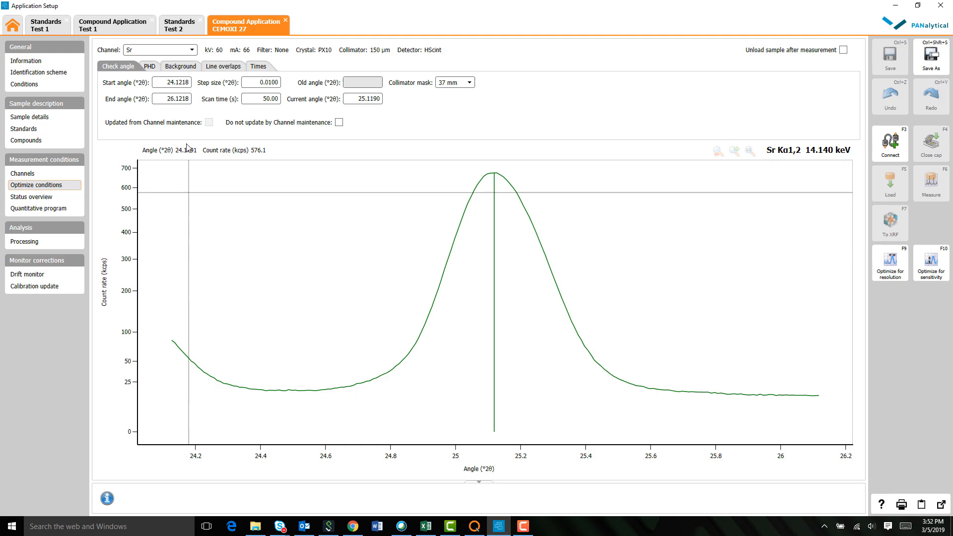
pyautogui.click(192, 49)
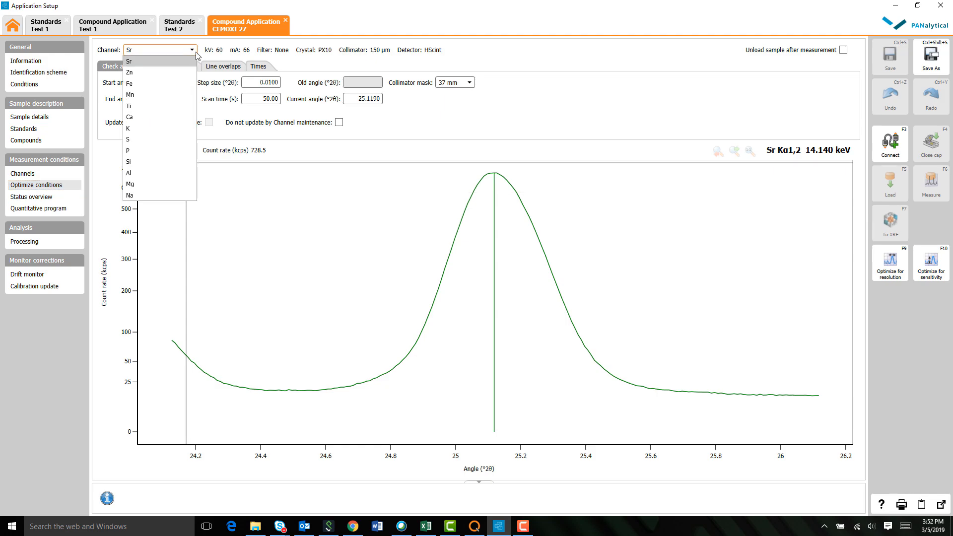
pyautogui.click(172, 172)
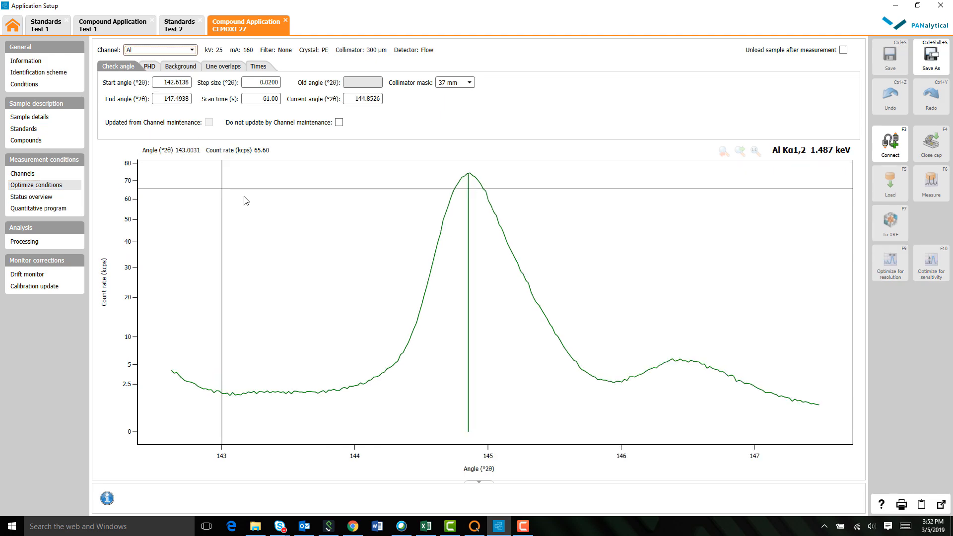
# Examine the Al channel's pulse height distribution and set its PHD 1 window to LL 28 and UL 75
pyautogui.click(149, 66)
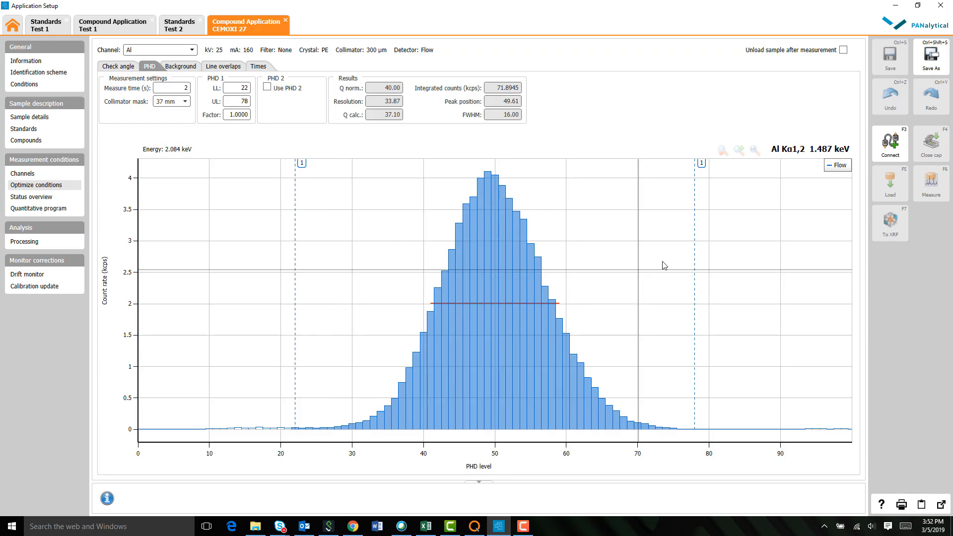
pyautogui.click(117, 66)
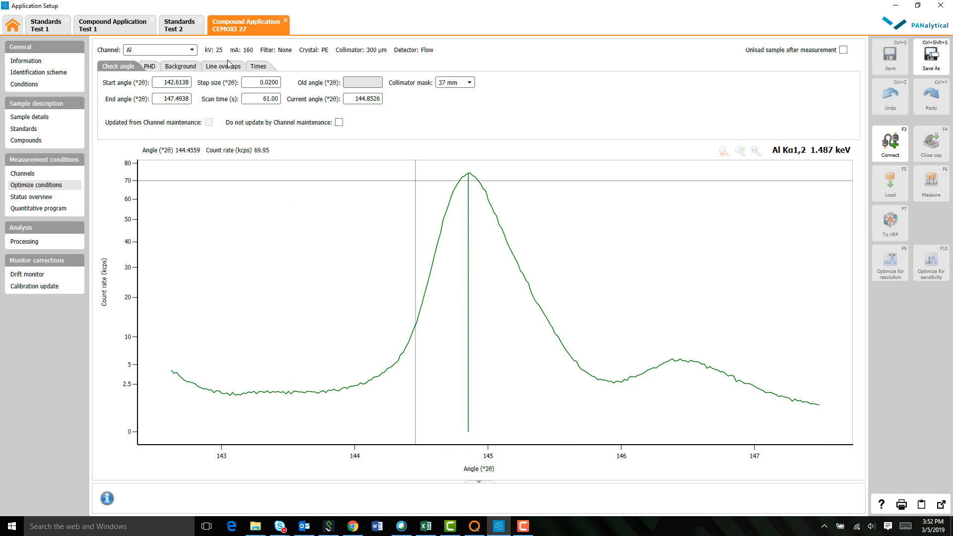
pyautogui.click(152, 66)
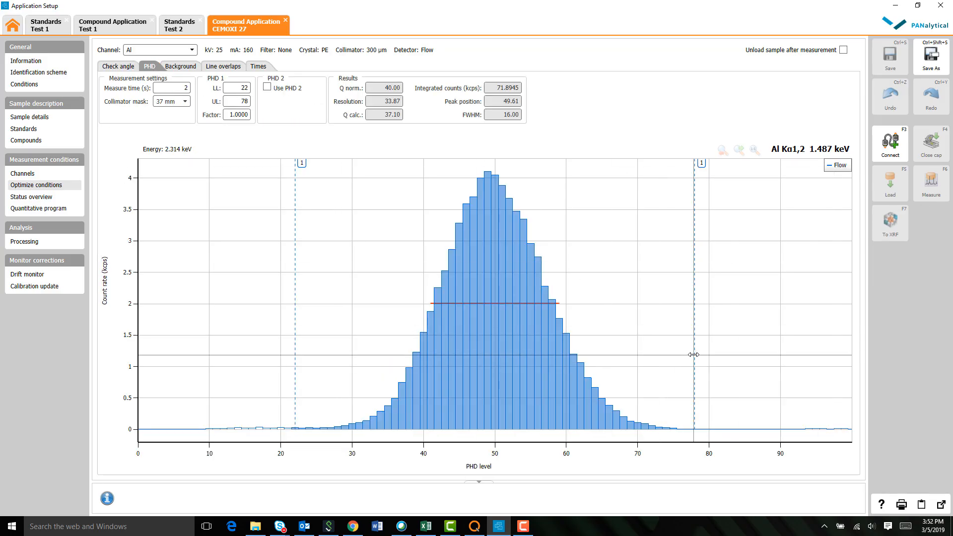
pyautogui.moveTo(693, 354); pyautogui.dragTo(672, 357)
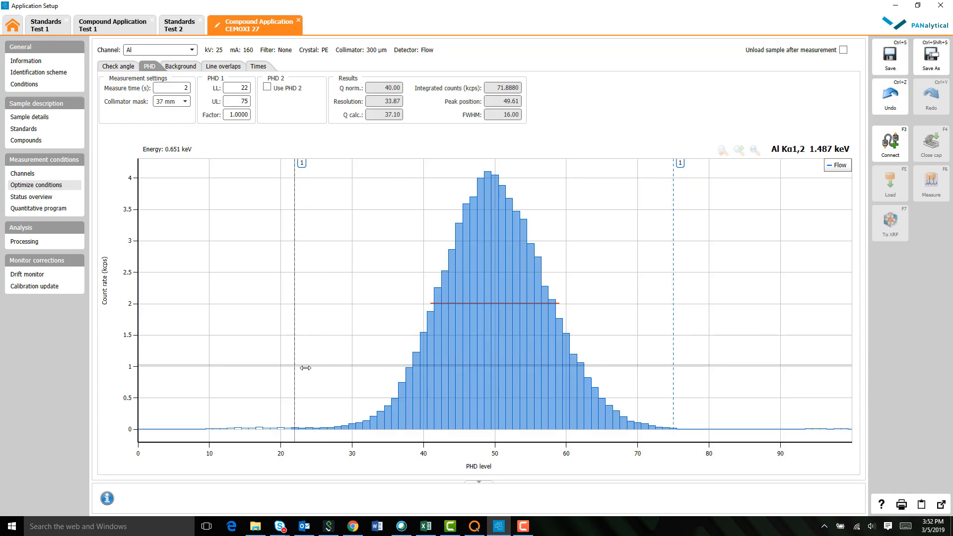
pyautogui.moveTo(294, 369); pyautogui.dragTo(336, 375)
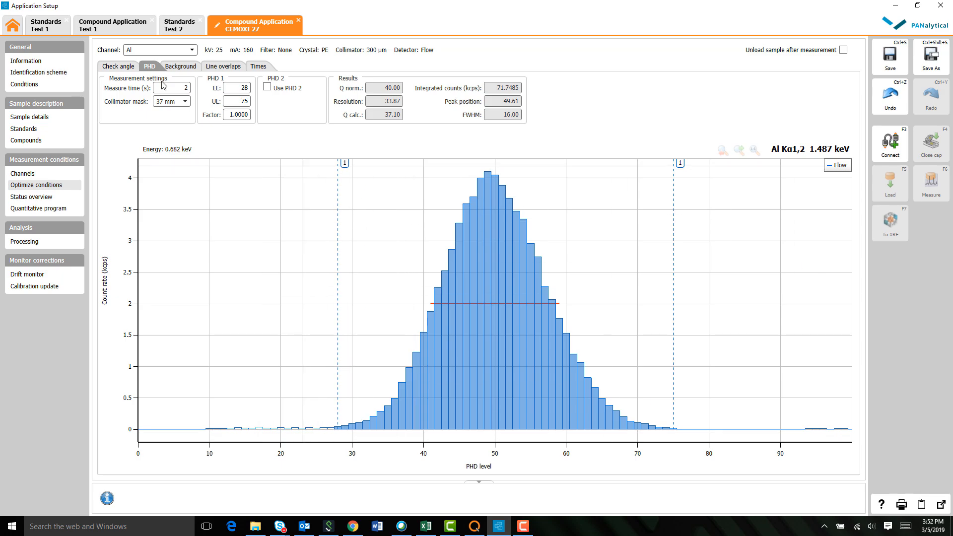
# Compare the Al channel's check angle scan with its pulse height distribution under the changed PHD window
pyautogui.click(128, 73)
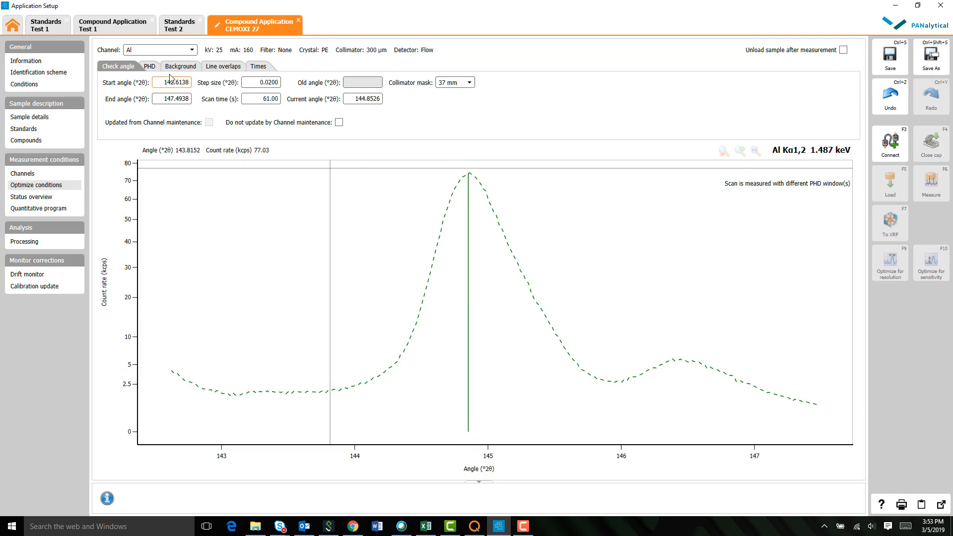
pyautogui.click(153, 68)
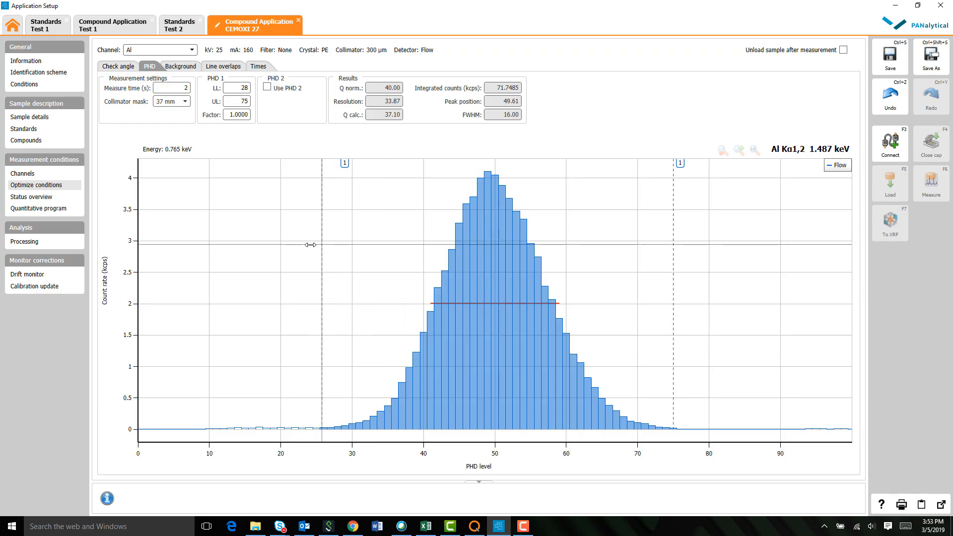
pyautogui.click(118, 66)
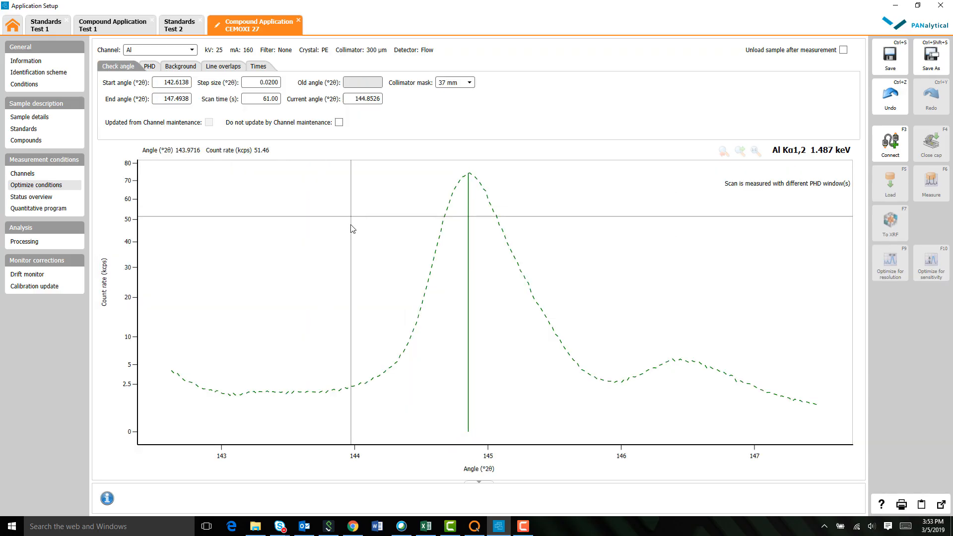
pyautogui.click(149, 67)
pyautogui.click(125, 67)
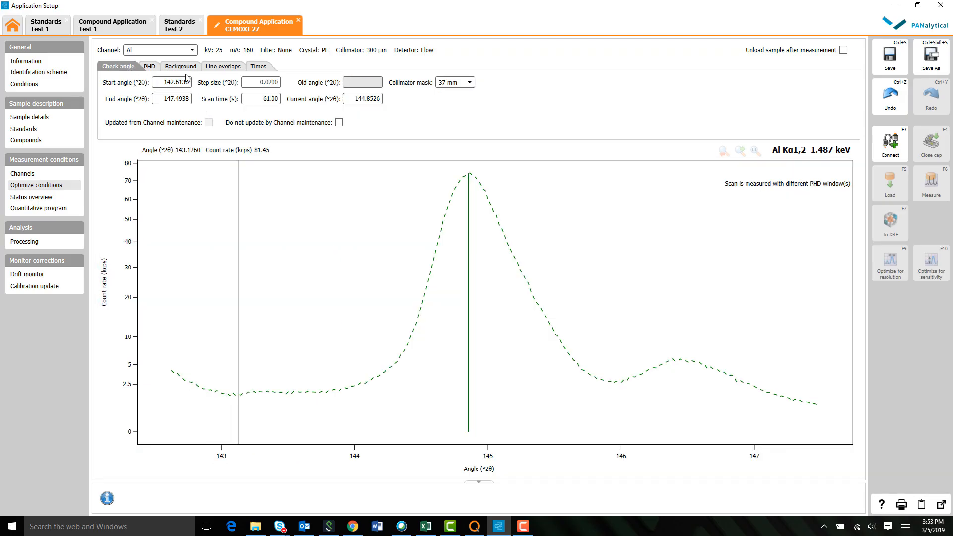
# Show the Al channel's line overlaps, try the line filter with all four orders, and limit it to first-order lines
pyautogui.click(213, 69)
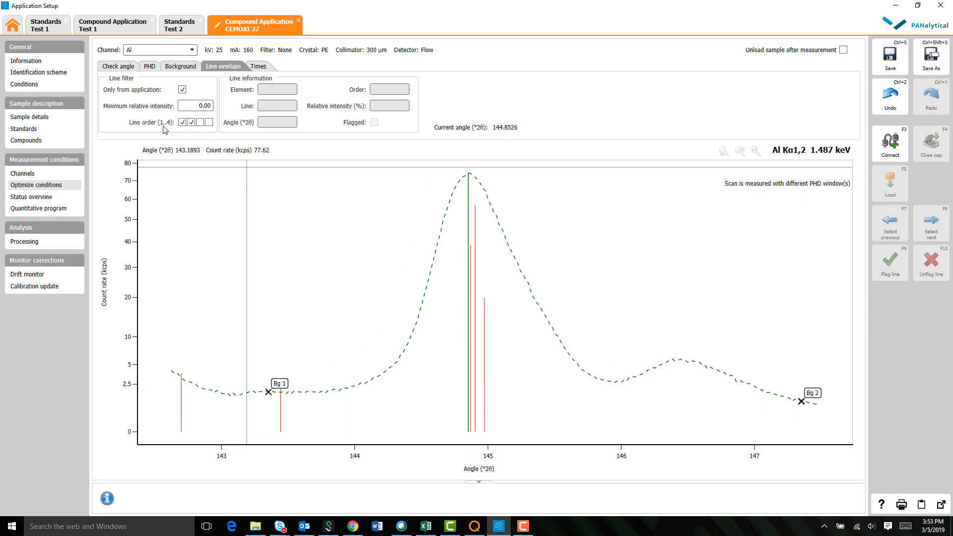
pyautogui.click(182, 123)
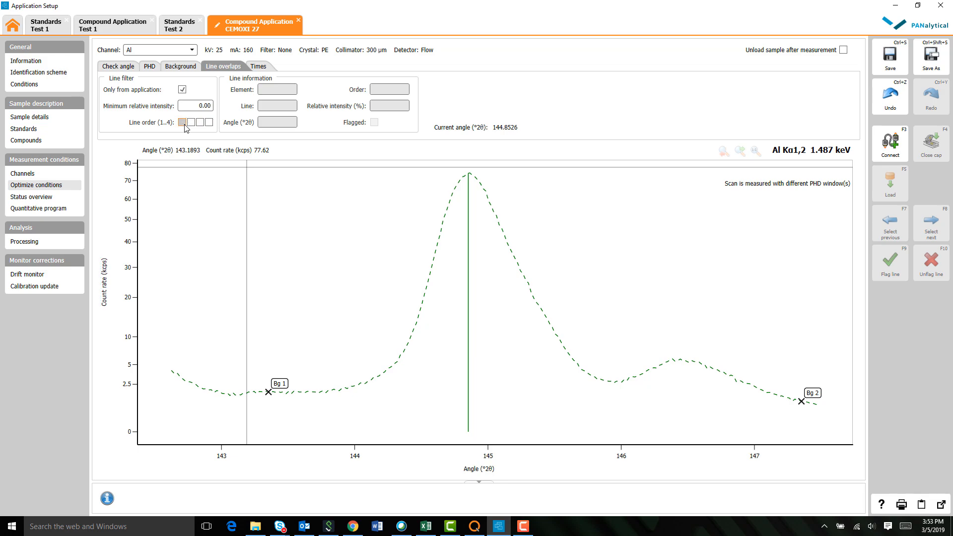
pyautogui.click(182, 123)
pyautogui.click(208, 124)
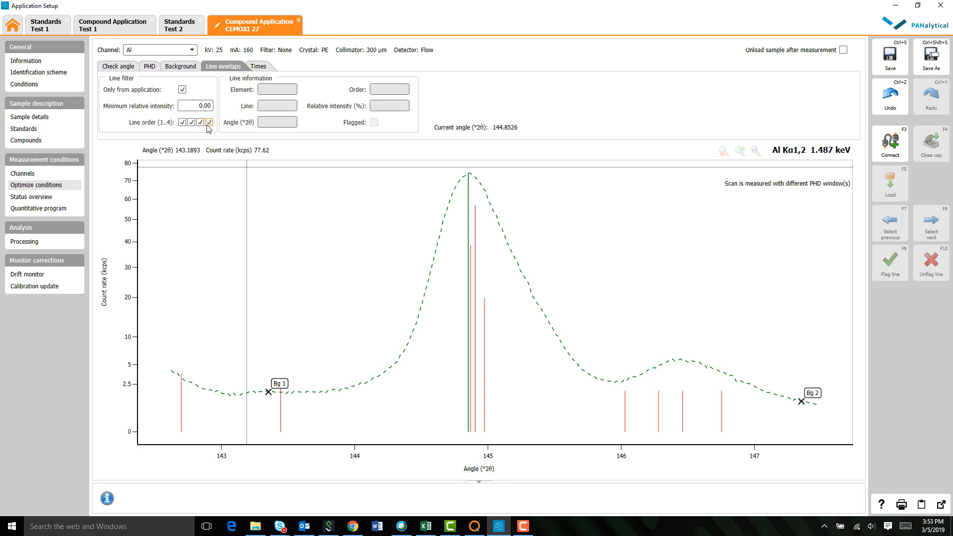
pyautogui.click(210, 124)
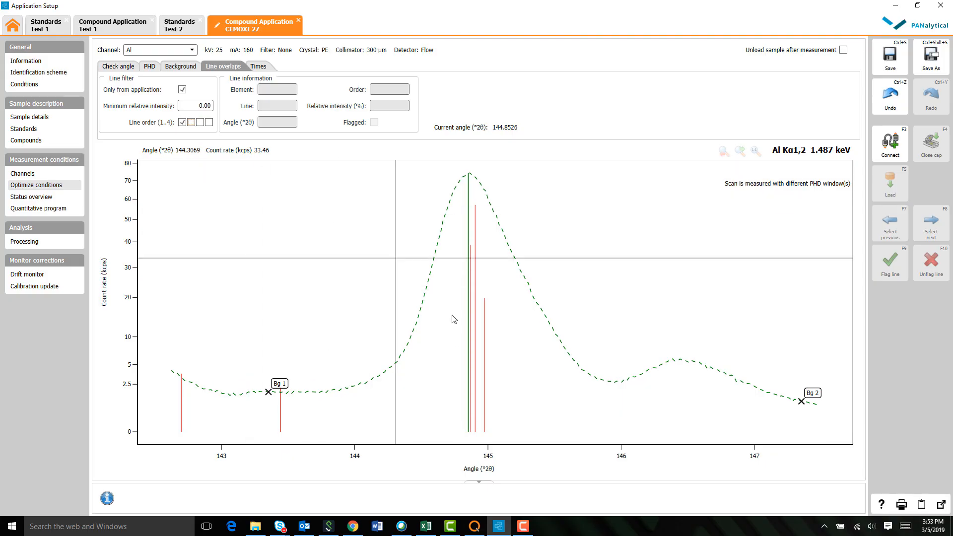
# Inspect the line information of the overlap lines at the Al peak and of the lines around background point Bg 1
pyautogui.click(477, 322)
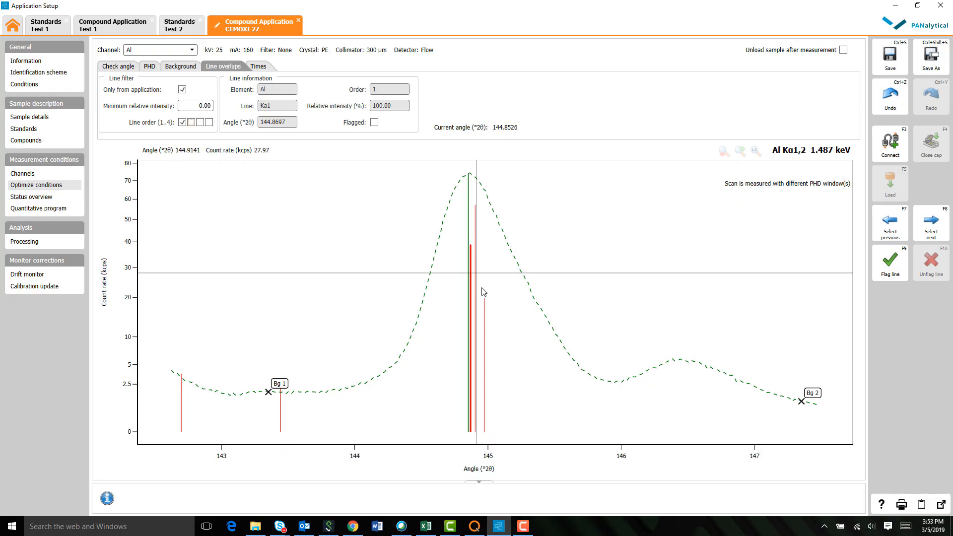
pyautogui.click(485, 311)
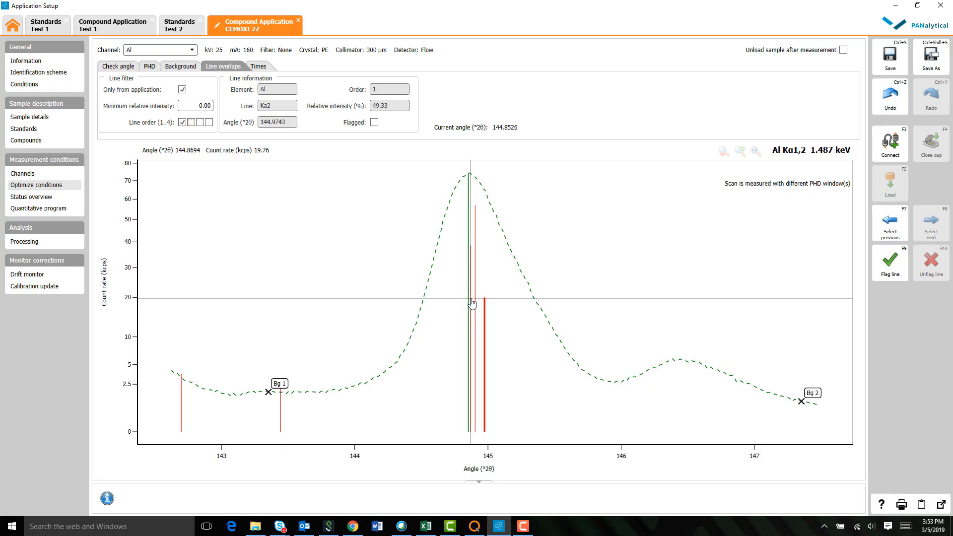
pyautogui.click(471, 306)
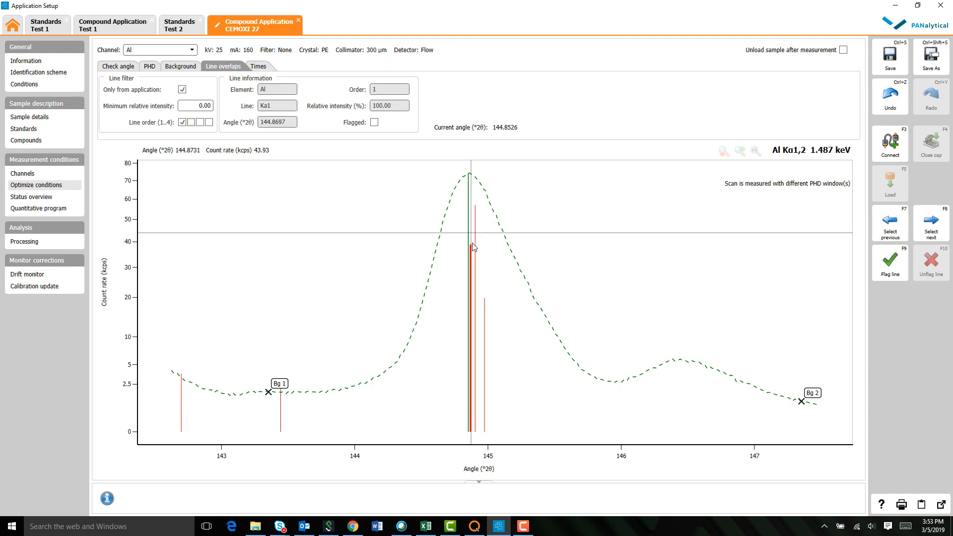
pyautogui.click(475, 259)
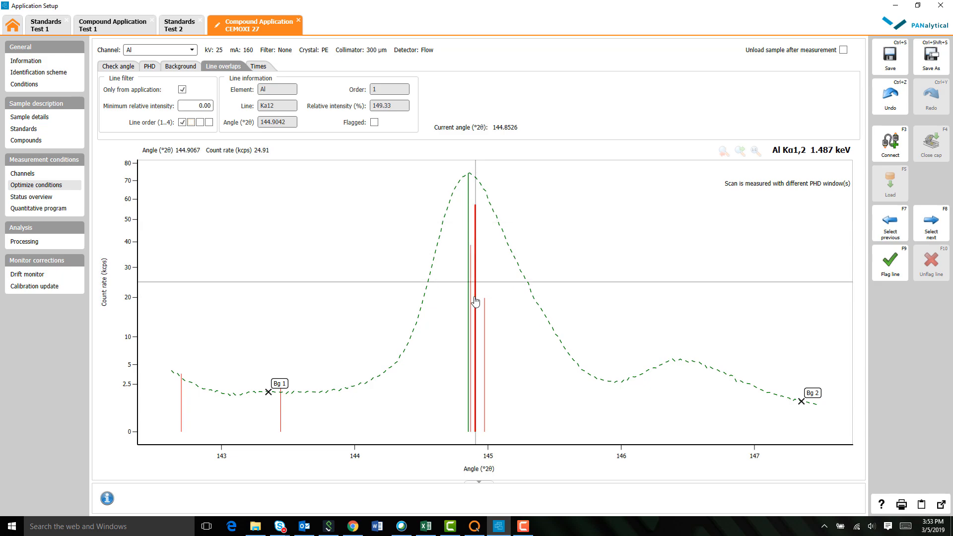
pyautogui.click(281, 409)
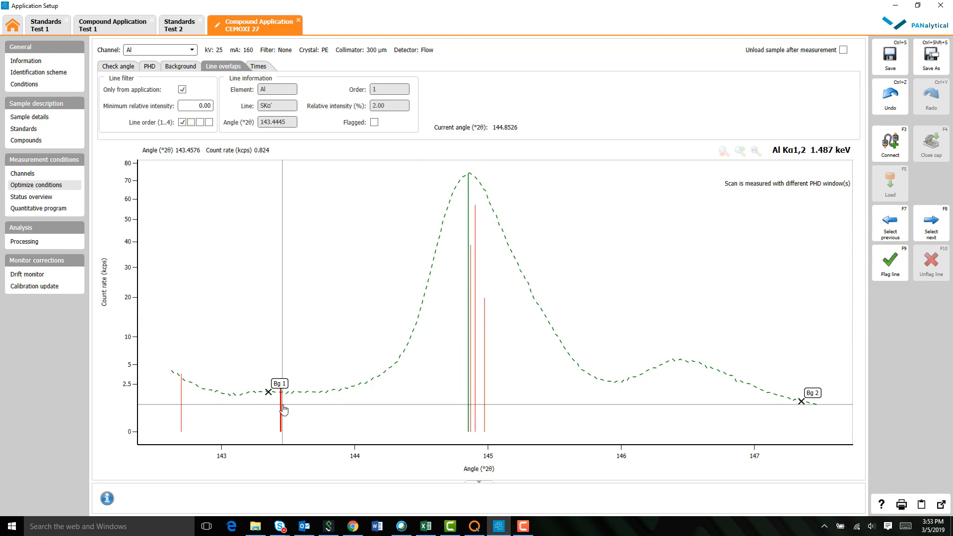
pyautogui.click(181, 423)
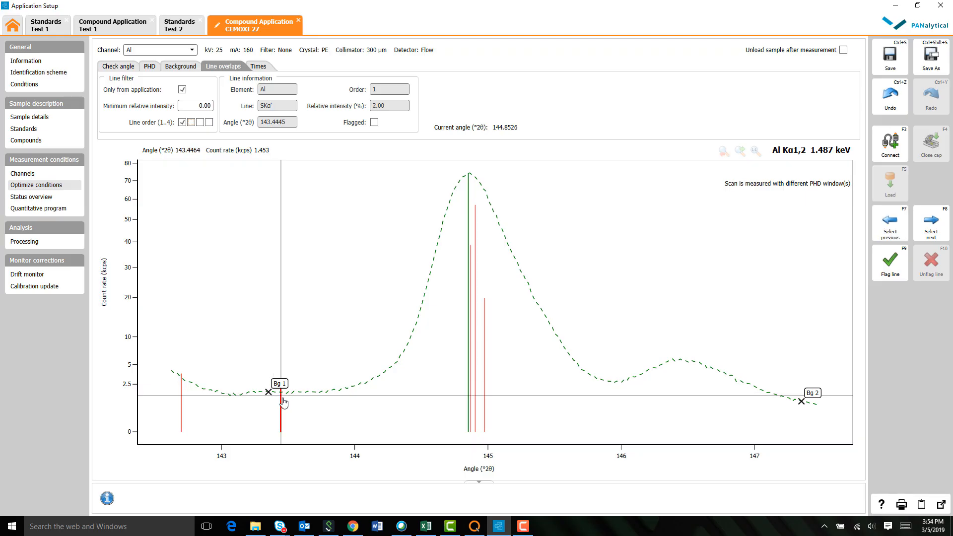
pyautogui.click(281, 397)
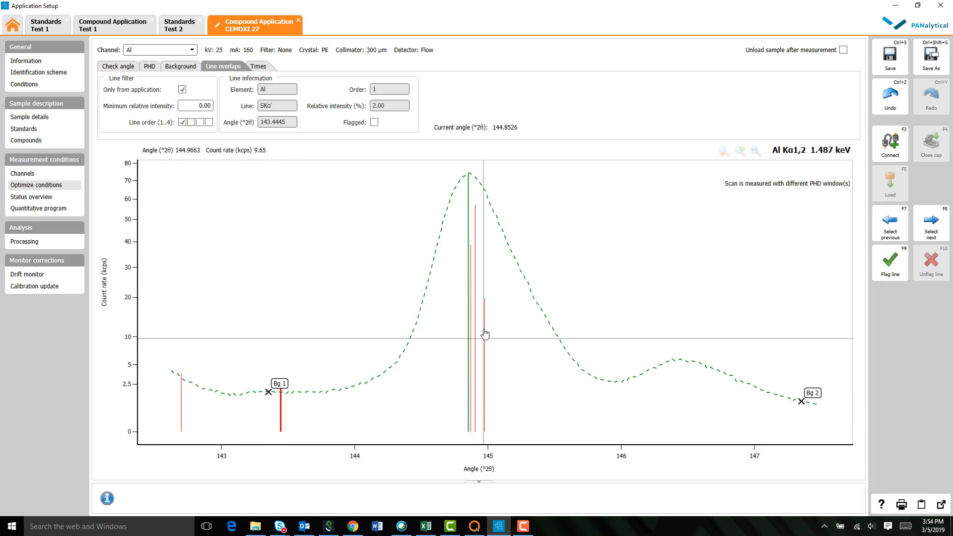
pyautogui.click(475, 254)
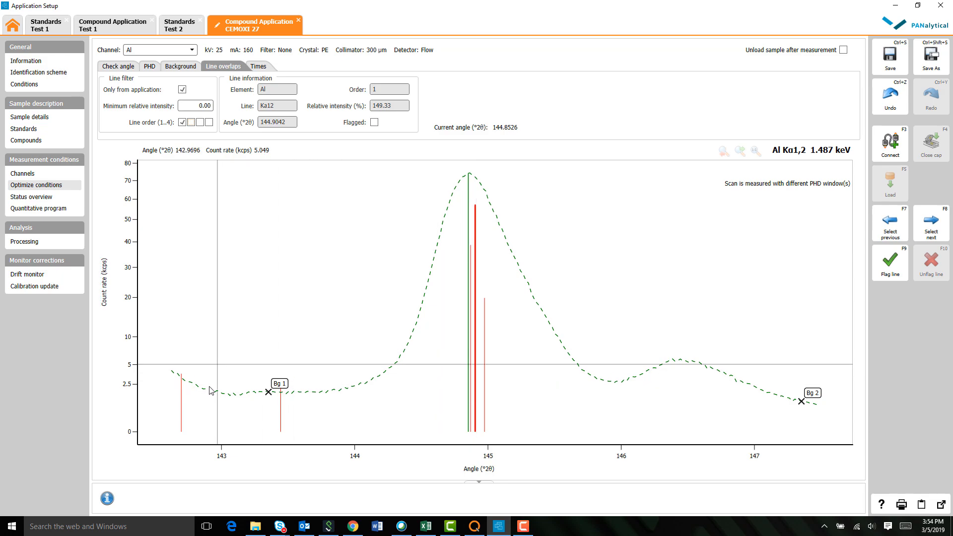
# Try flagging the Al SKa' overlap line beside background point Bg 1, and remove the flag again
pyautogui.click(280, 416)
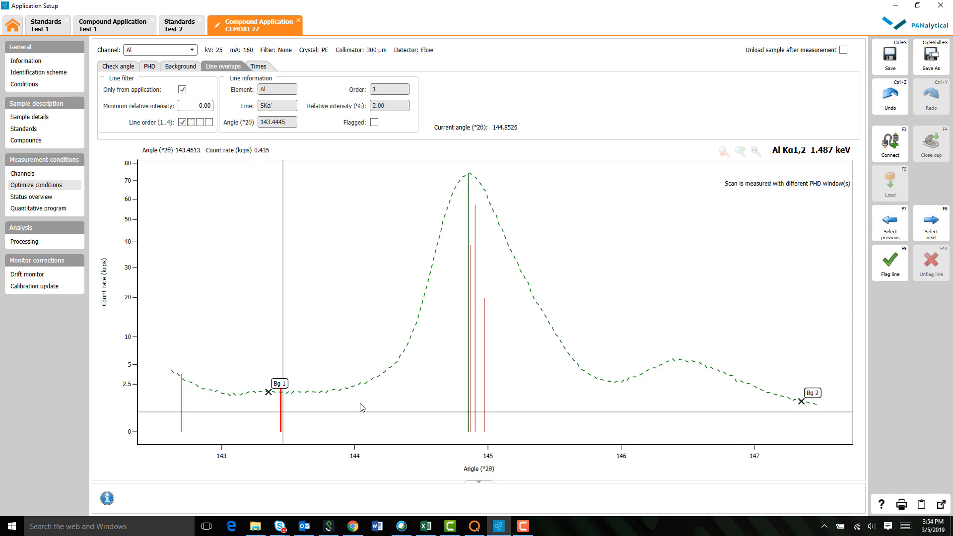
pyautogui.click(895, 271)
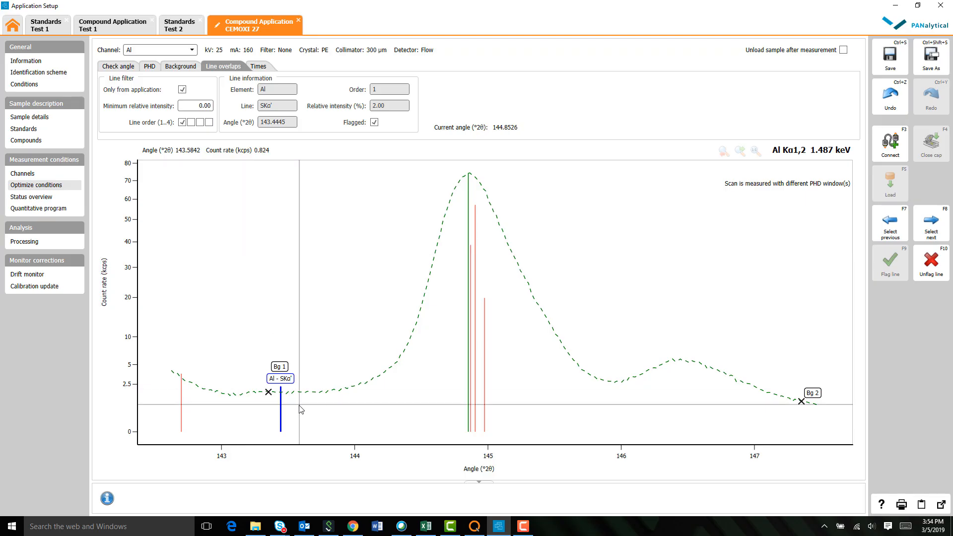
pyautogui.click(931, 261)
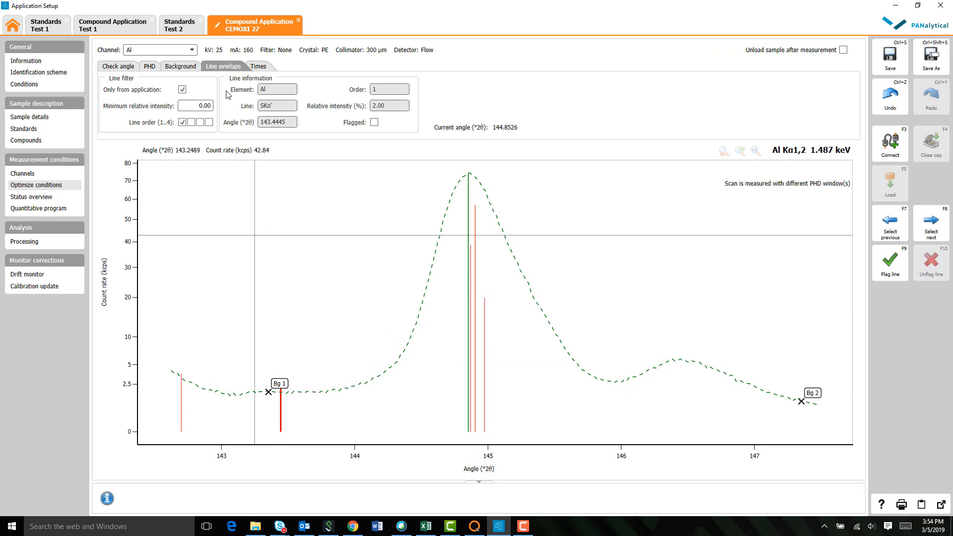
# Try the intensity-based background method for the Al channel and return to the position-based method
pyautogui.click(181, 66)
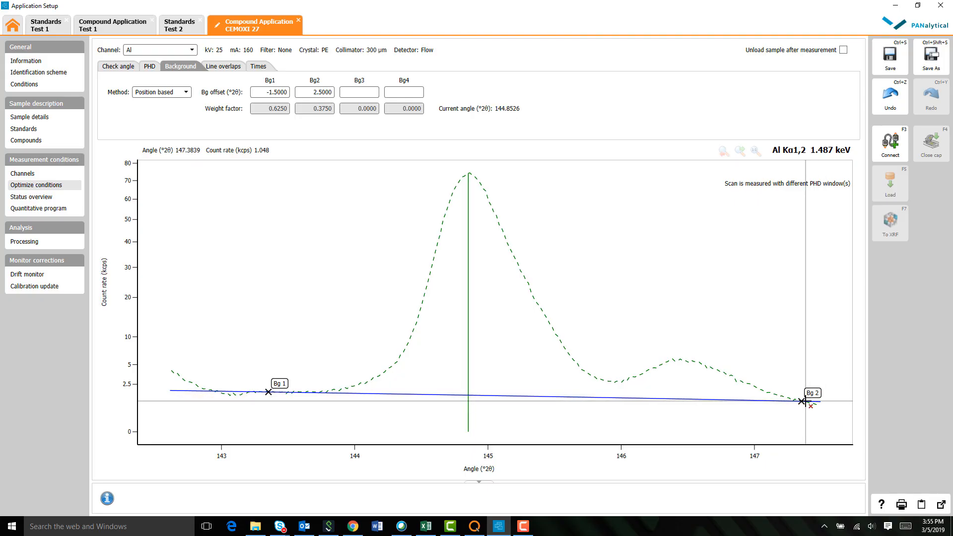
pyautogui.click(184, 93)
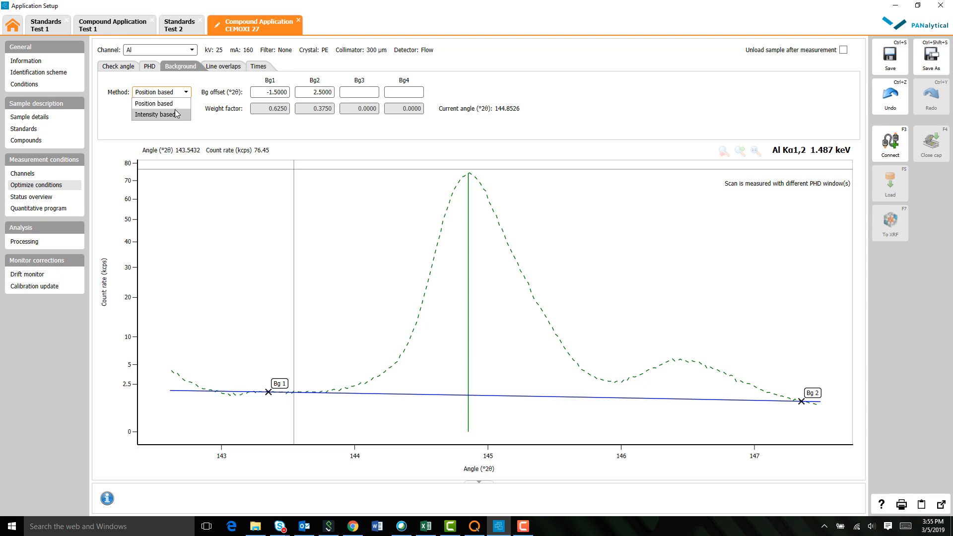
pyautogui.click(176, 114)
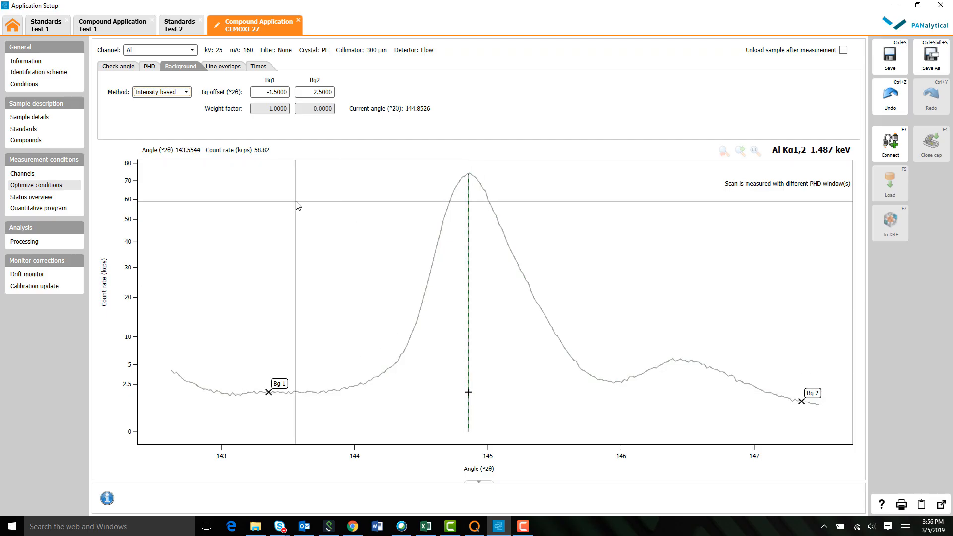
pyautogui.click(184, 93)
pyautogui.click(181, 105)
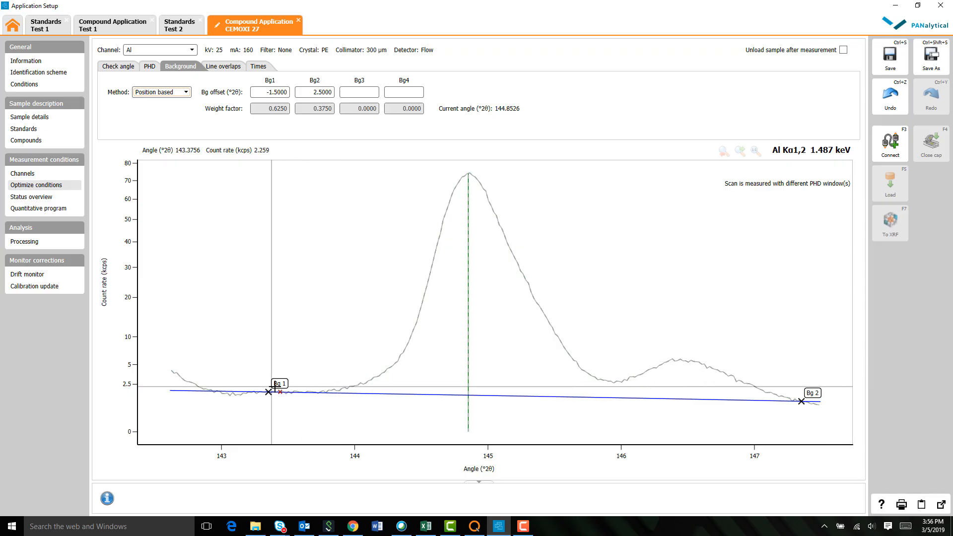
# Set the Al channel's background method to Intensity based and remove background point Bg 2
pyautogui.click(185, 93)
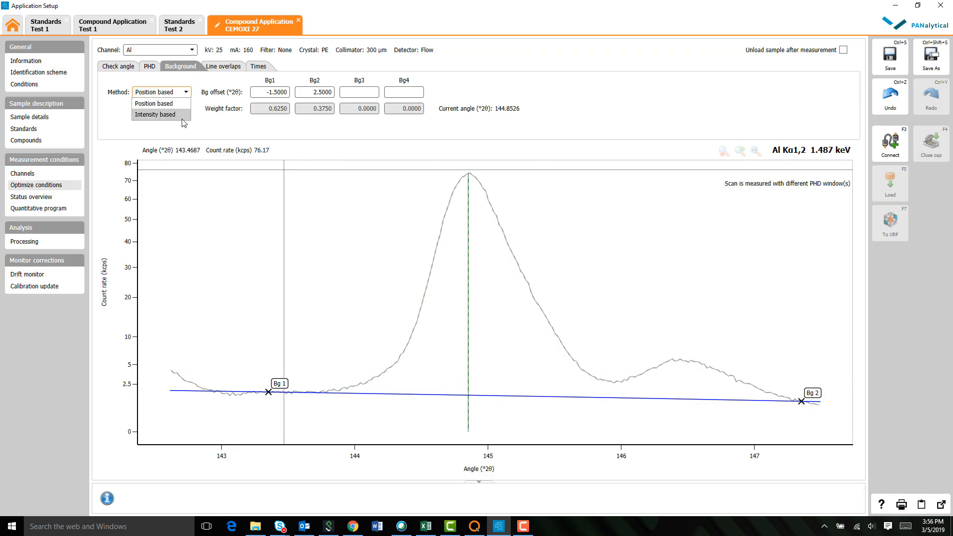
pyautogui.click(180, 118)
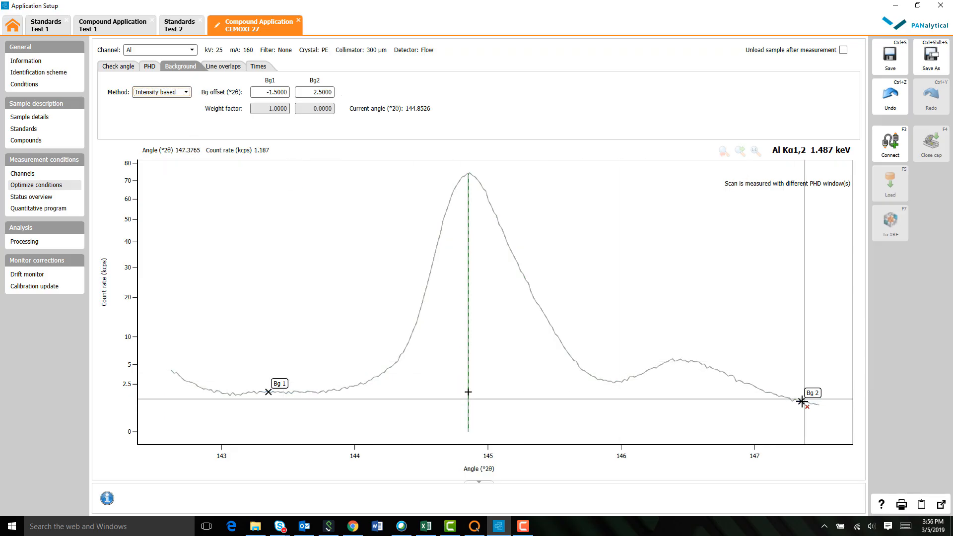
pyautogui.moveTo(802, 401)
pyautogui.mouseDown()
pyautogui.moveTo(812, 371)
pyautogui.moveTo(486, 379)
pyautogui.moveTo(467, 392)
pyautogui.mouseUp()
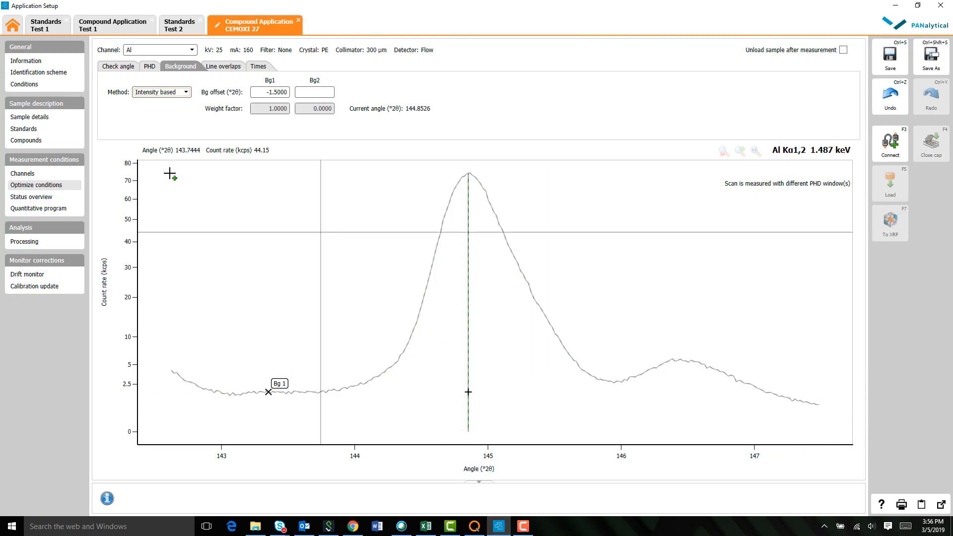
# Check the Al channel's line overlaps against its background settings with only Bg 1 in use
pyautogui.click(239, 67)
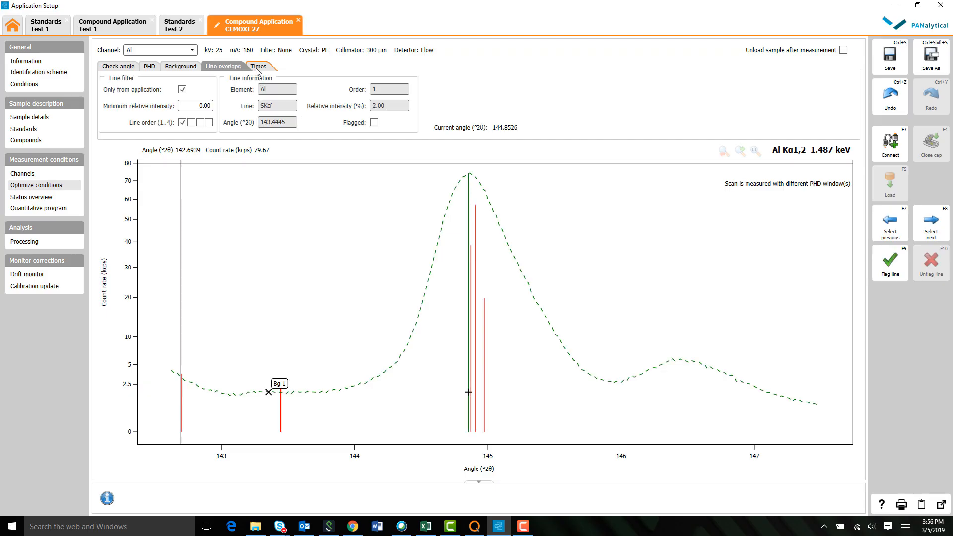
pyautogui.click(196, 65)
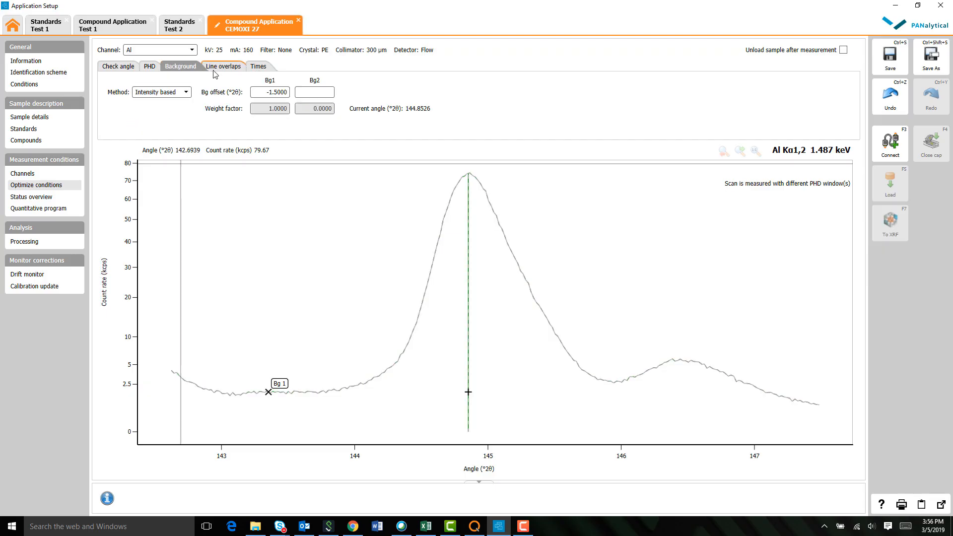
pyautogui.click(215, 70)
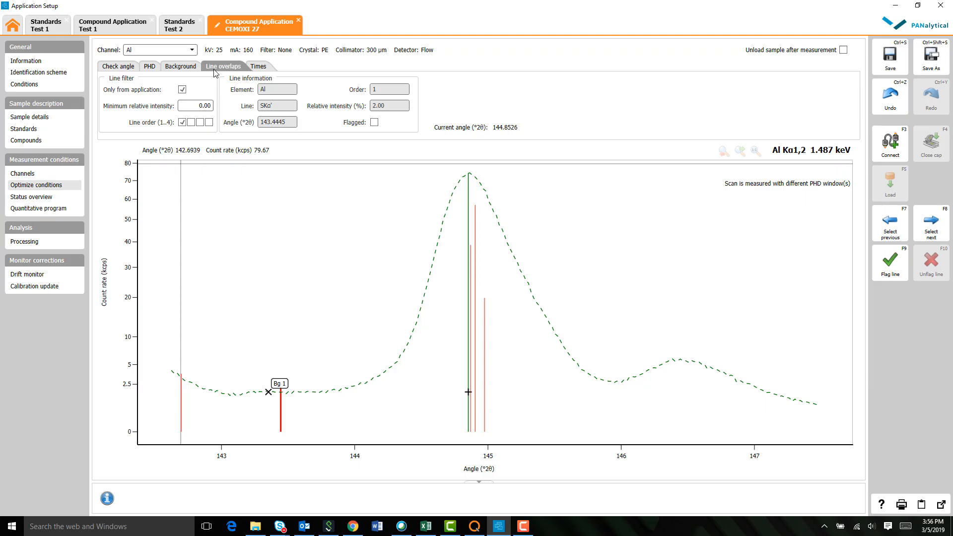
# Select 701-1a C as the standard for calculating the Al channel's measurement times
pyautogui.click(258, 70)
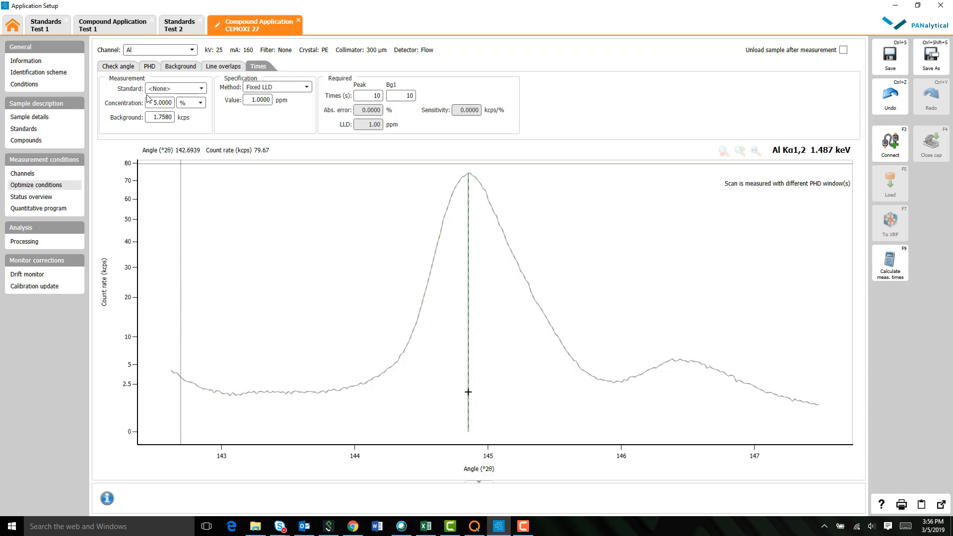
pyautogui.click(188, 89)
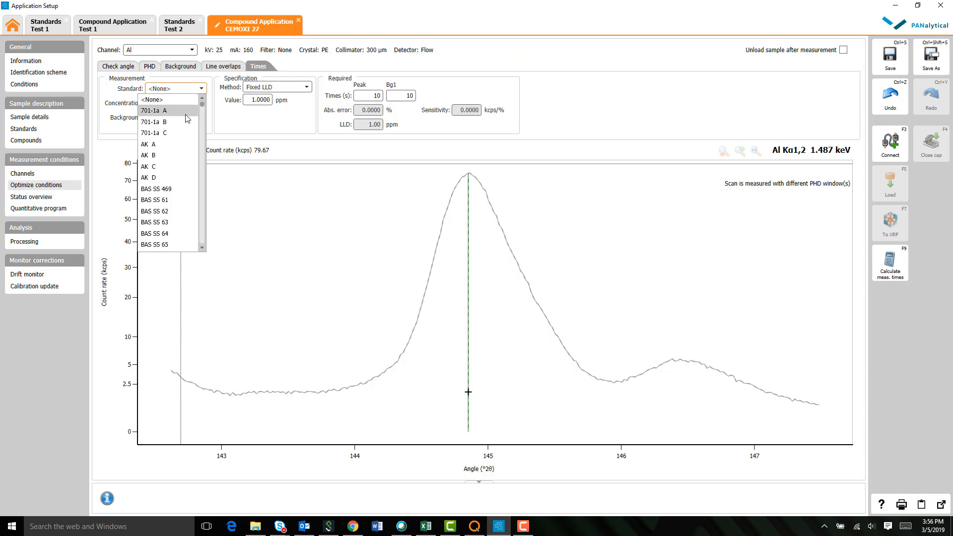
pyautogui.click(230, 123)
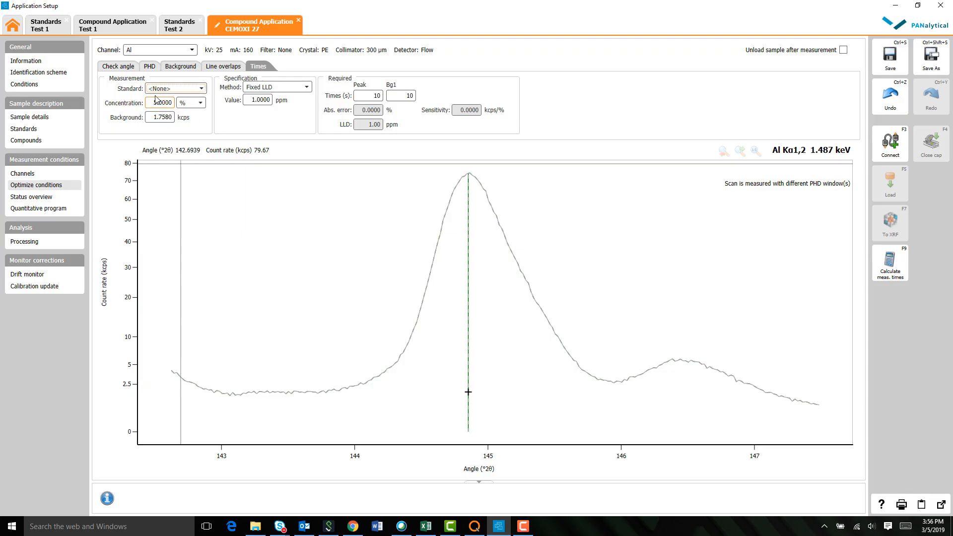
pyautogui.click(188, 95)
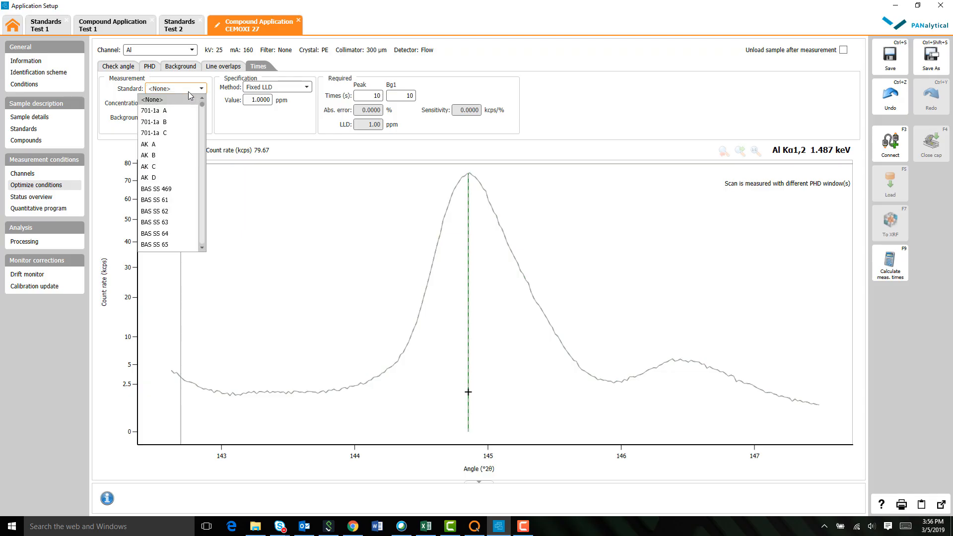
pyautogui.click(222, 118)
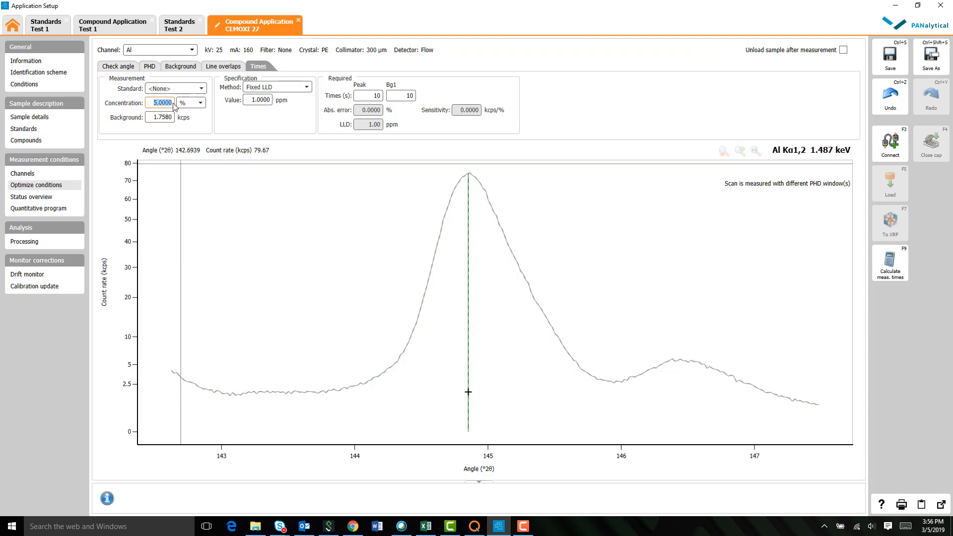
pyautogui.doubleClick(155, 104)
pyautogui.click(188, 91)
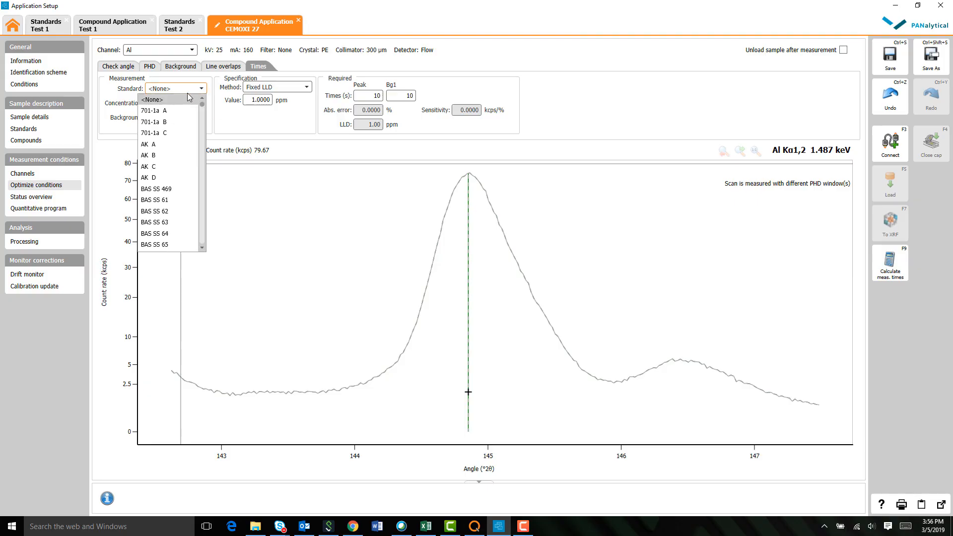
pyautogui.click(183, 133)
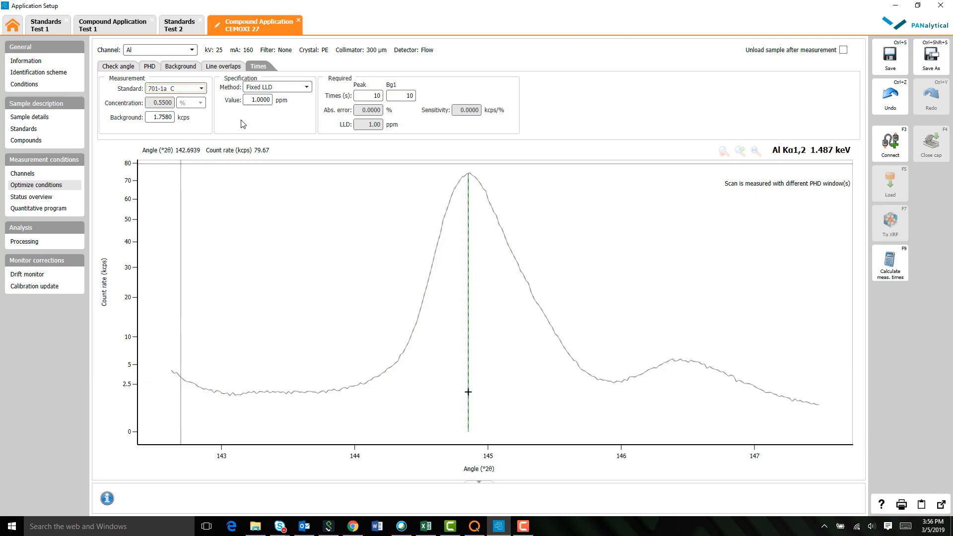
# Review the time specification methods, keep Fixed LLD, and calculate the Al channel's measurement times for 1 ppm
pyautogui.click(288, 89)
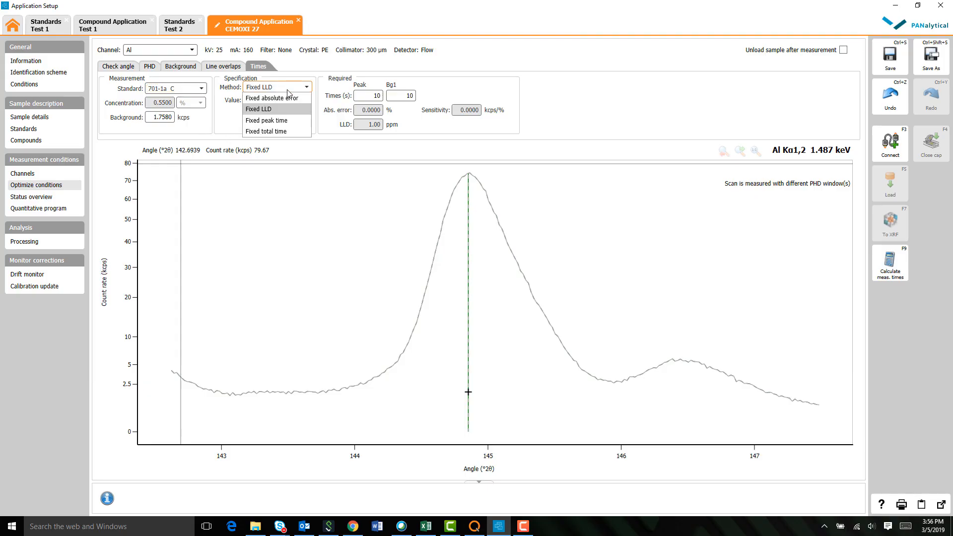
pyautogui.click(304, 111)
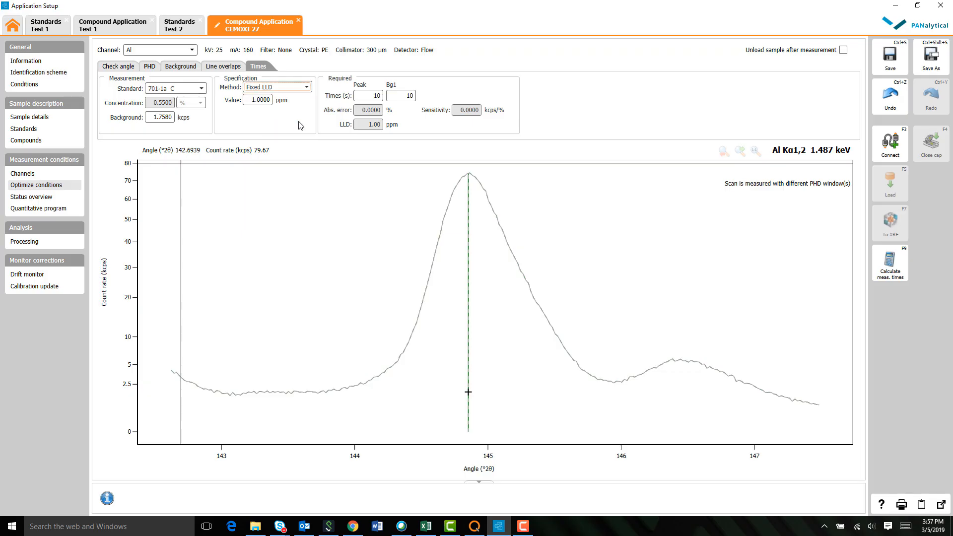
pyautogui.click(889, 263)
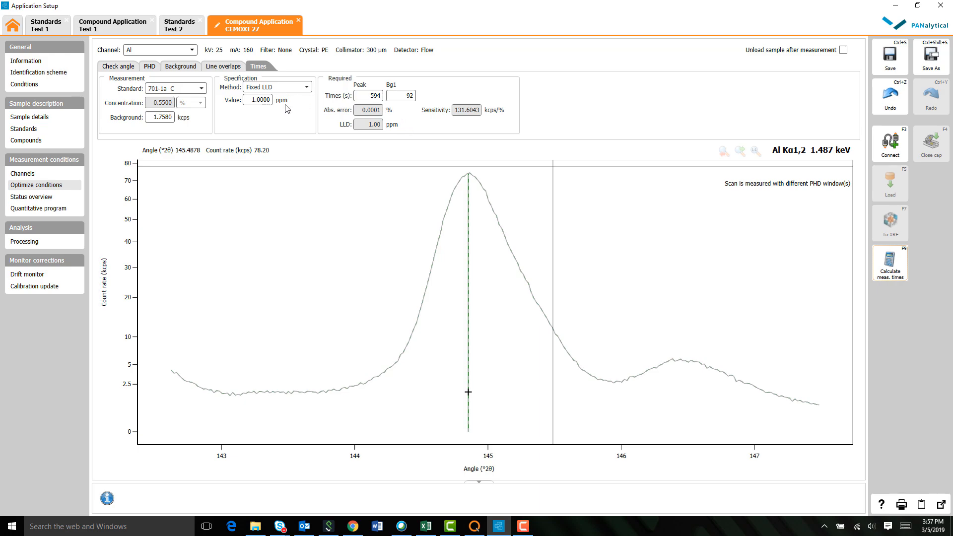
# Recalculate the Al channel's measurement times with a fixed LLD of 100 ppm and again with 50 ppm
pyautogui.click(369, 95)
pyautogui.moveTo(252, 100); pyautogui.dragTo(279, 102)
pyautogui.write('100')
pyautogui.click(890, 265)
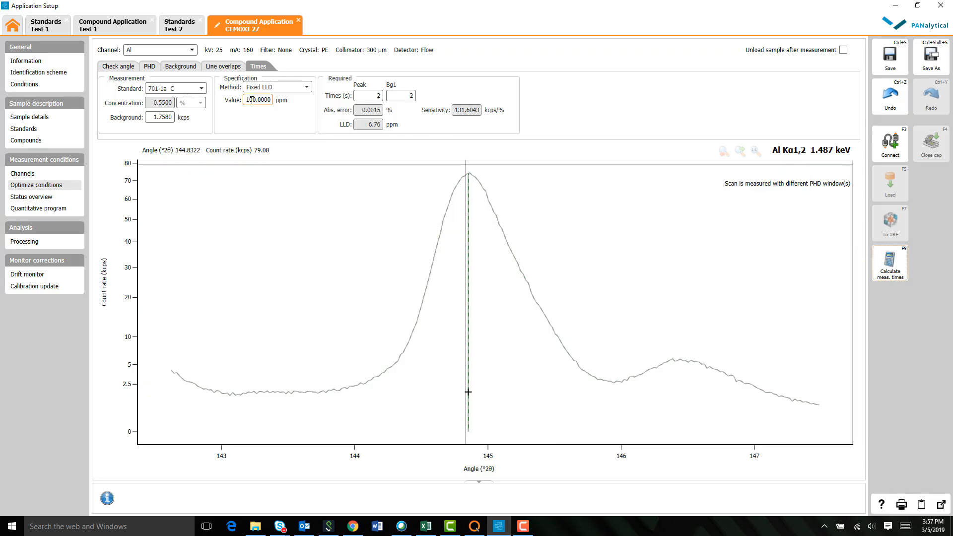
pyautogui.moveTo(247, 102); pyautogui.dragTo(283, 101)
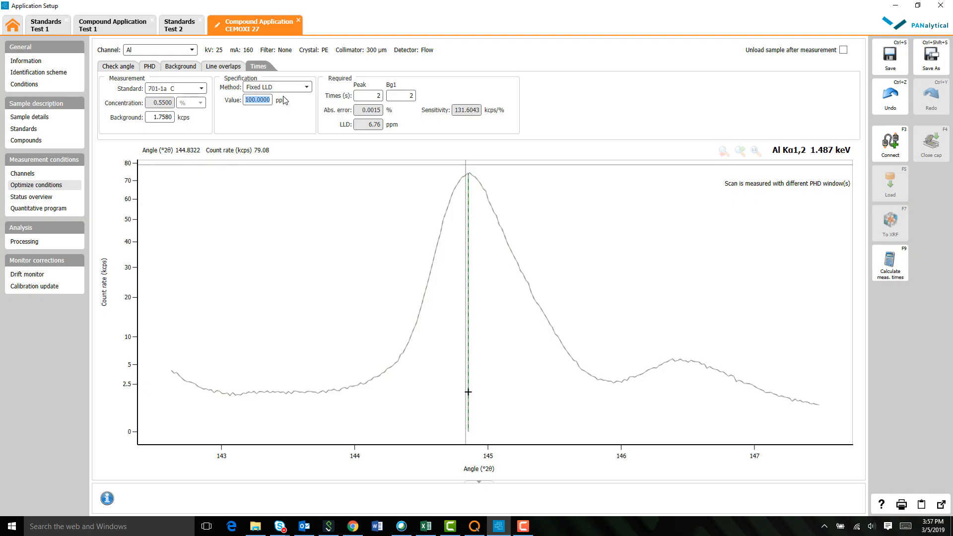
pyautogui.write('50')
pyautogui.click(896, 262)
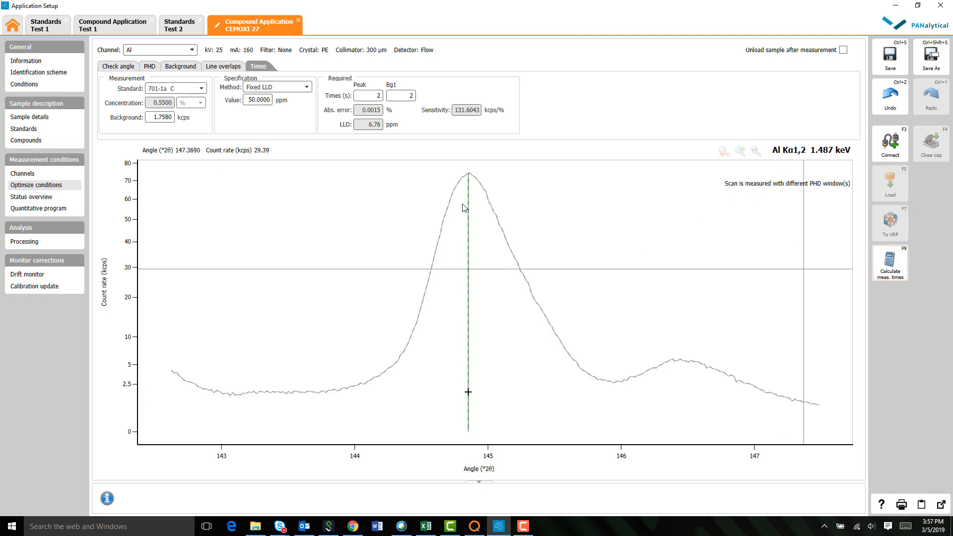
# Try fixed LLD values of 25 ppm and 10 ppm, recalculating the Al channel's measurement times for each
pyautogui.click(249, 101)
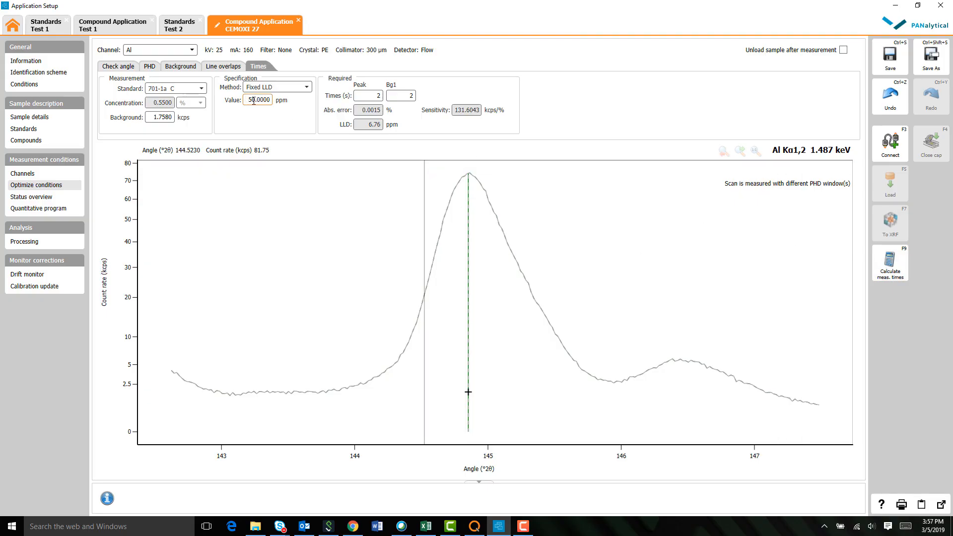
pyautogui.moveTo(249, 100); pyautogui.dragTo(280, 104)
pyautogui.write('25')
pyautogui.click(889, 262)
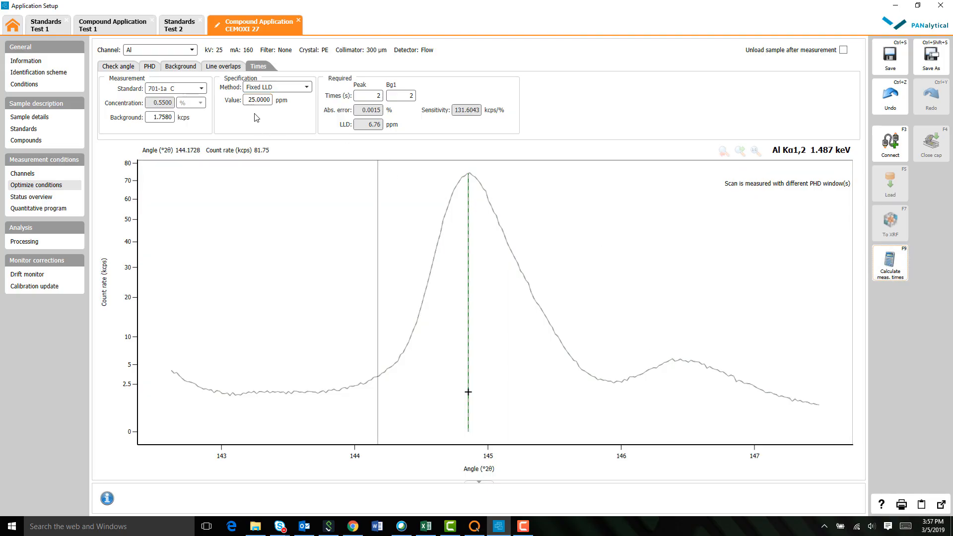
pyautogui.moveTo(249, 99); pyautogui.dragTo(279, 104)
pyautogui.write('10')
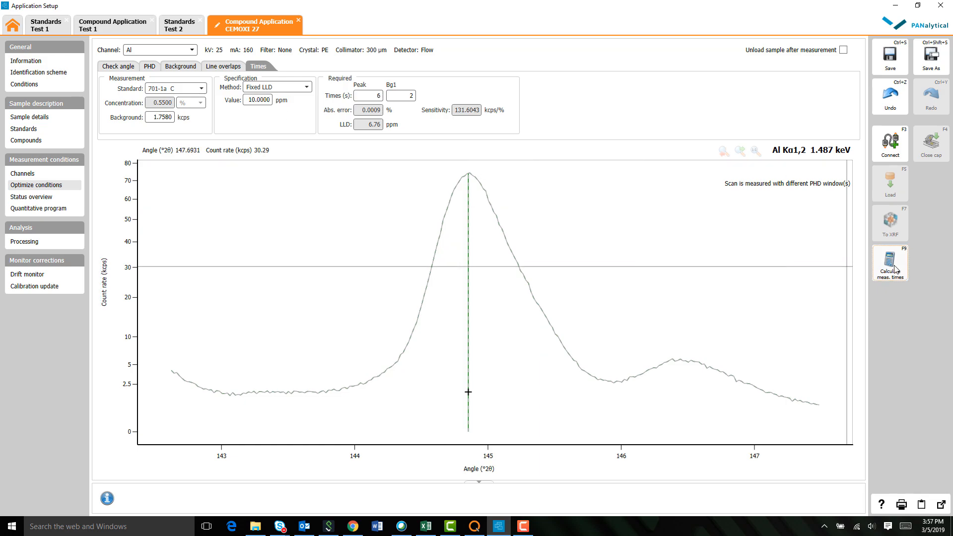
pyautogui.click(890, 262)
# Set the Al channel's fixed LLD to 5 ppm and calculate its measurement times
pyautogui.moveTo(250, 100); pyautogui.dragTo(281, 102)
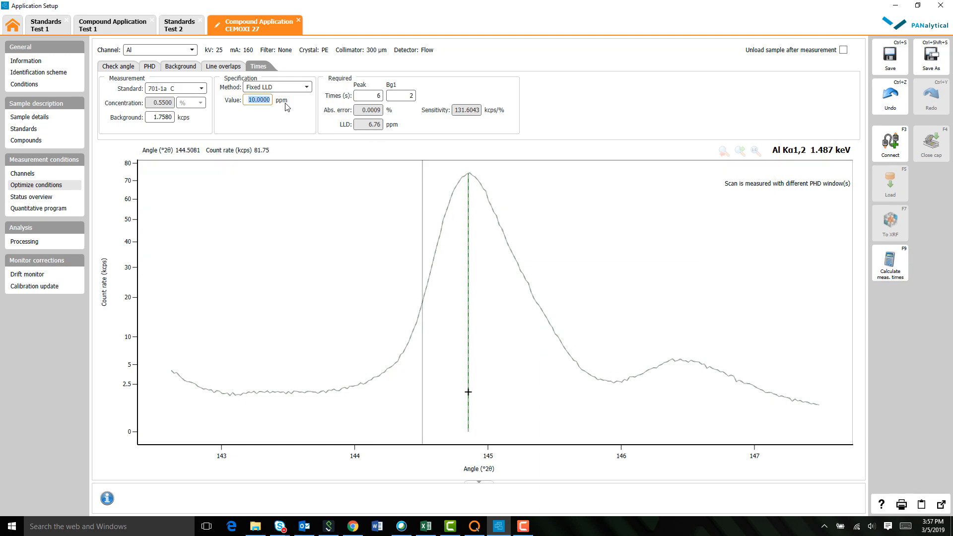
pyautogui.write('5')
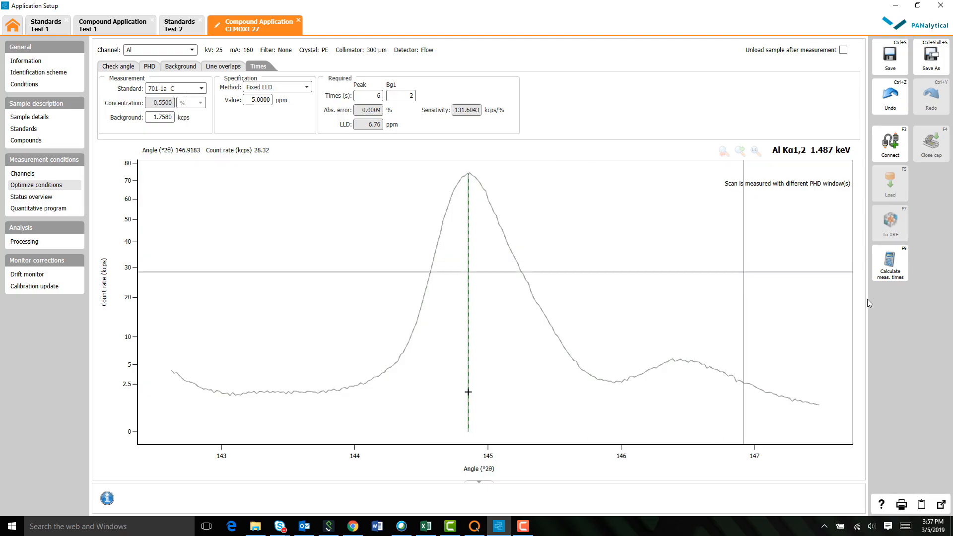
pyautogui.click(888, 272)
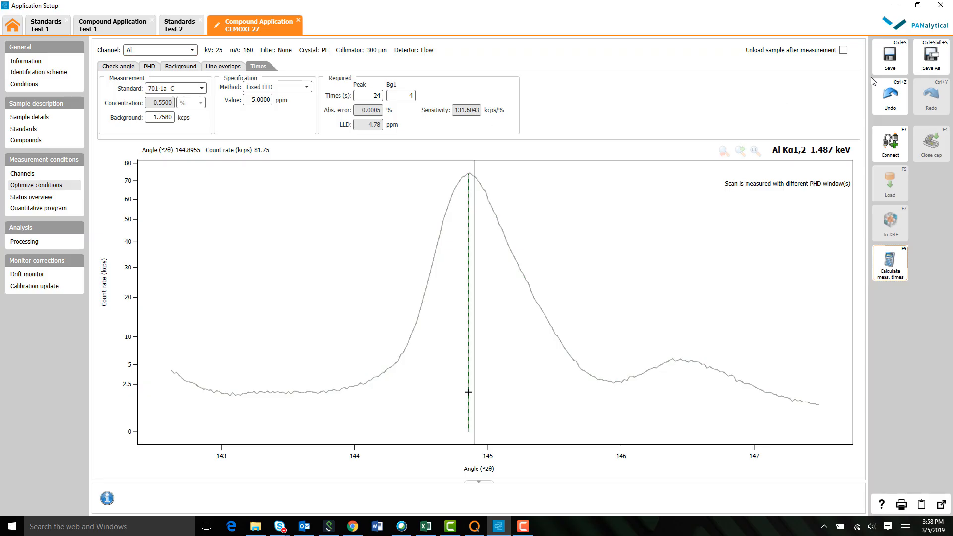
# Switch to the P channel and show its pulse height distribution
pyautogui.click(190, 50)
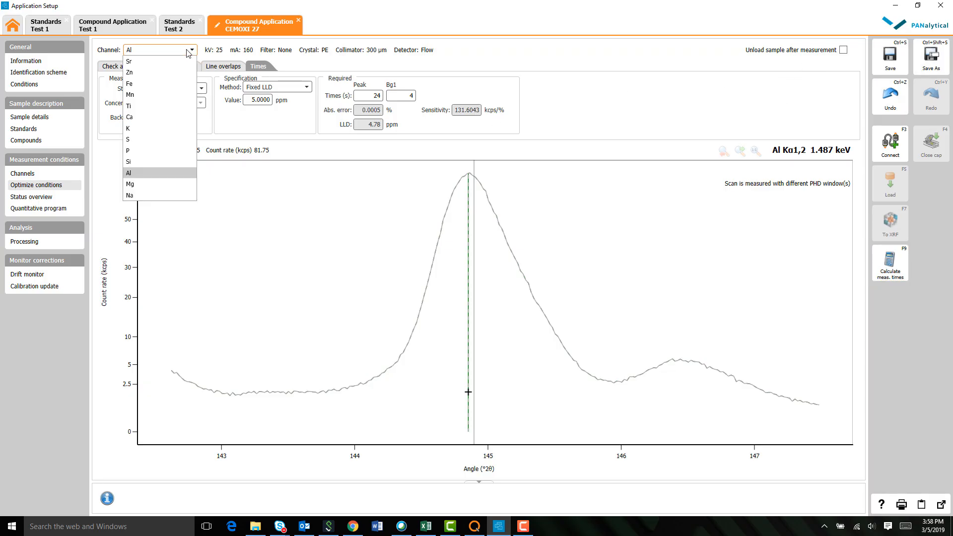
pyautogui.click(170, 151)
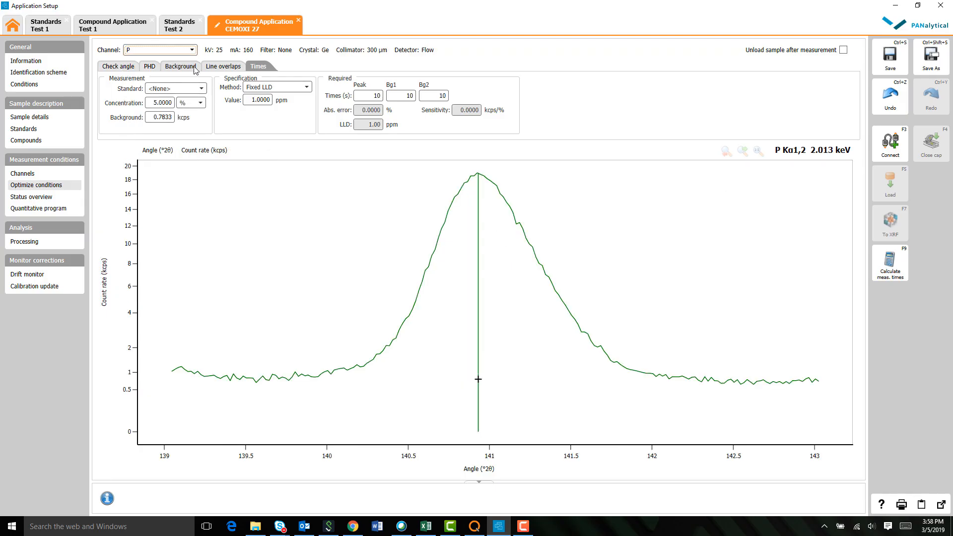
pyautogui.click(149, 66)
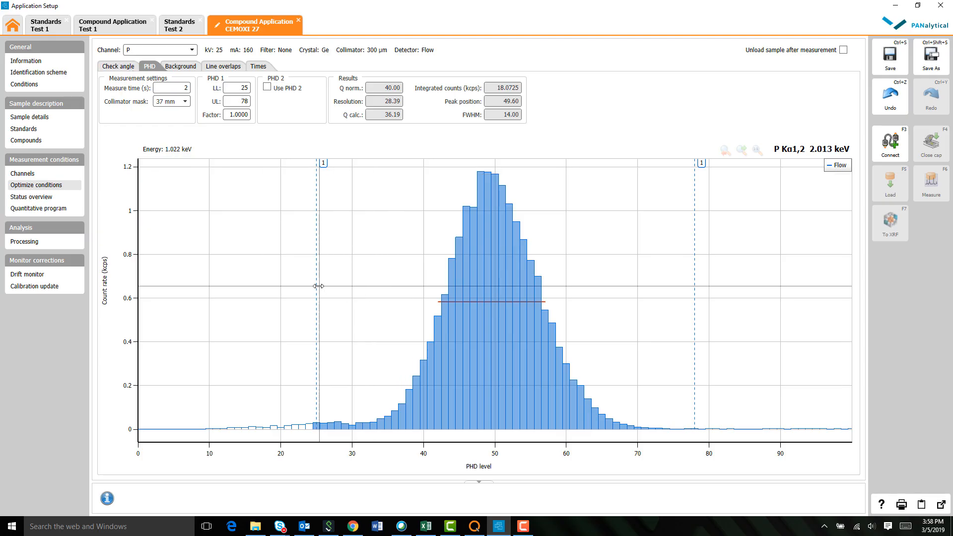
# Narrow the P channel's PHD 1 window to 32–71 and limit its line overlaps to first-order lines
pyautogui.moveTo(317, 293); pyautogui.dragTo(366, 293)
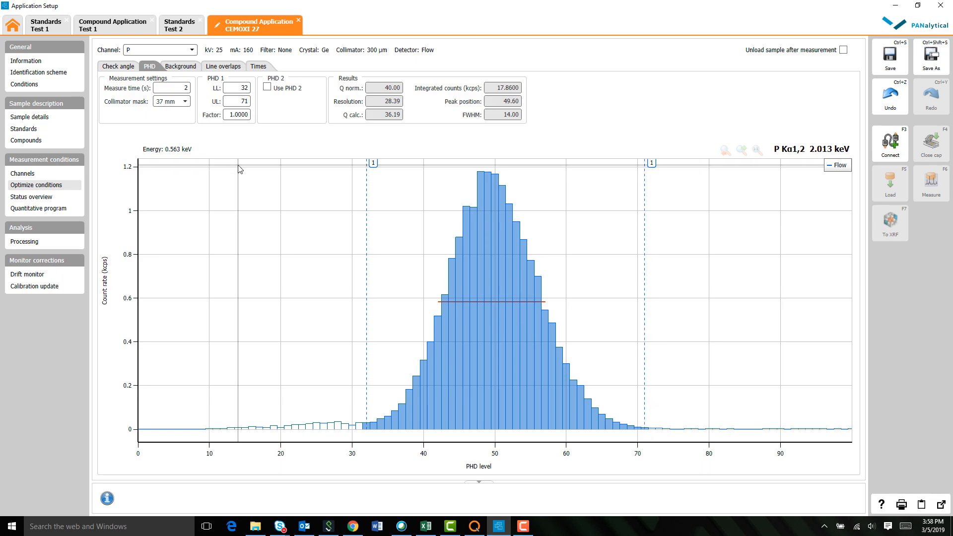
pyautogui.click(119, 67)
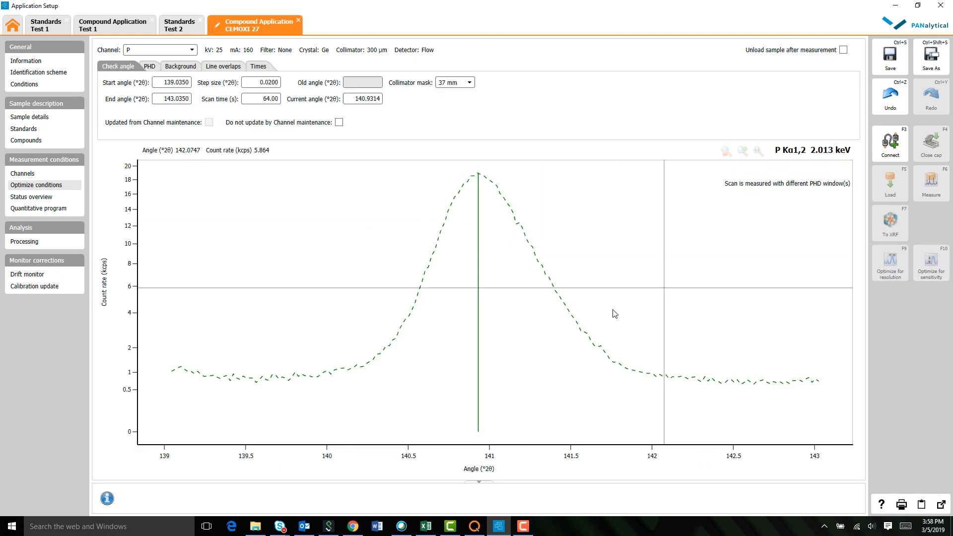
pyautogui.click(230, 75)
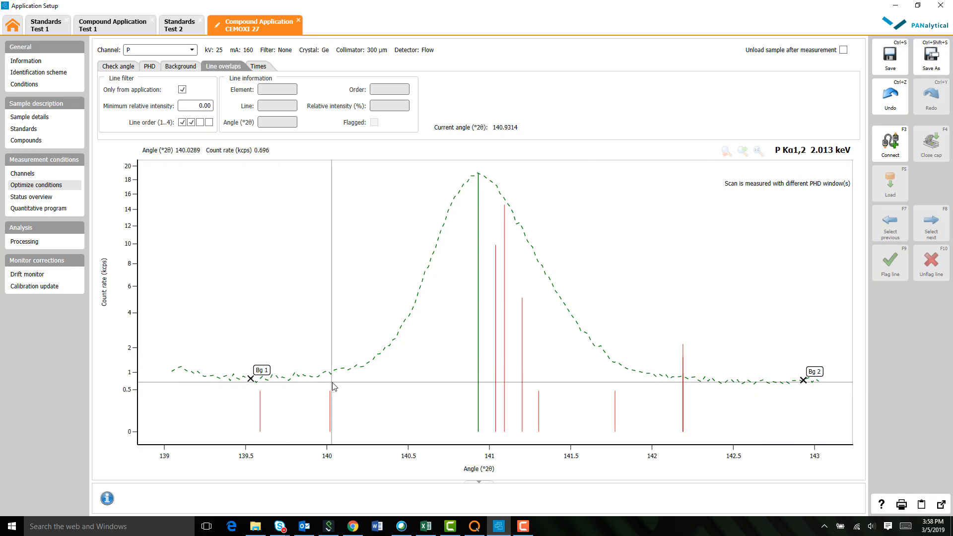
pyautogui.click(191, 122)
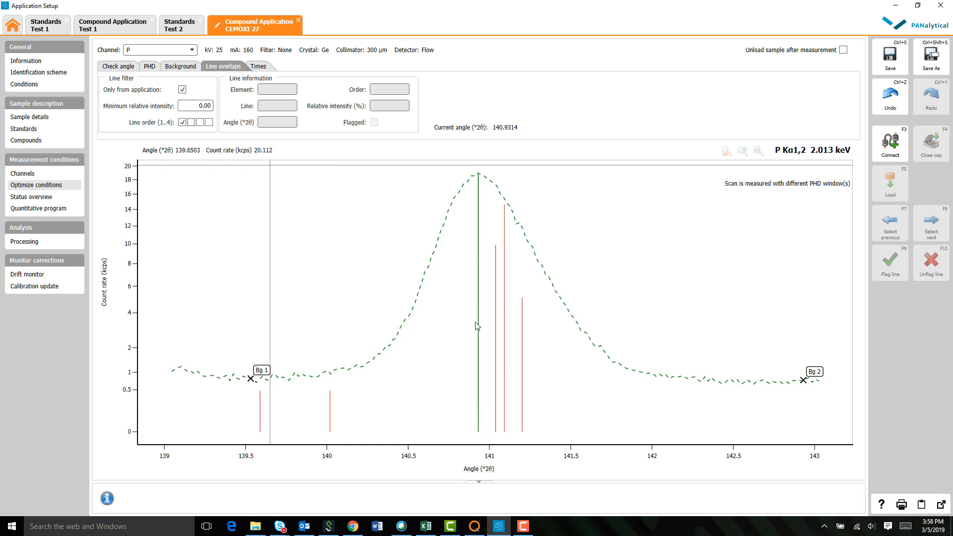
# Set the P channel's background method to Intensity based
pyautogui.click(184, 68)
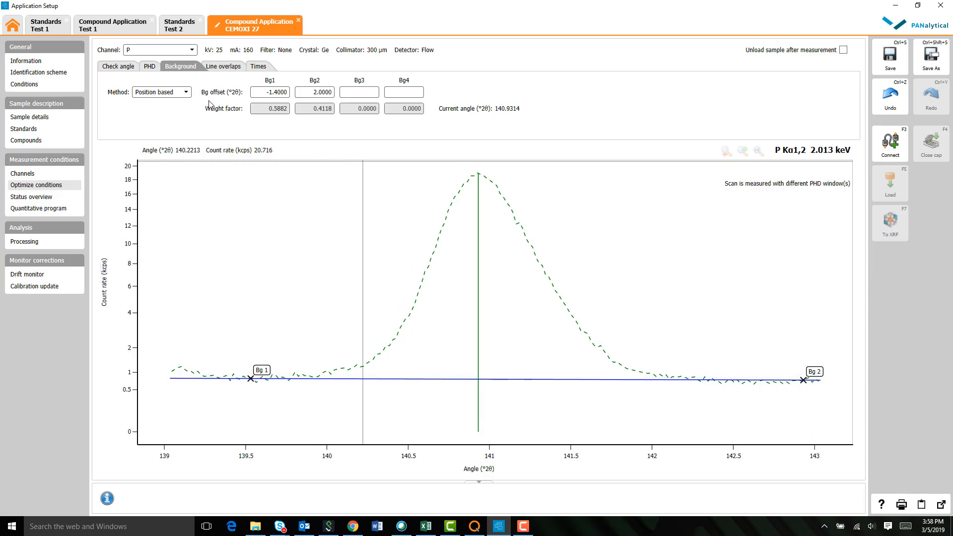
pyautogui.click(169, 92)
pyautogui.click(171, 116)
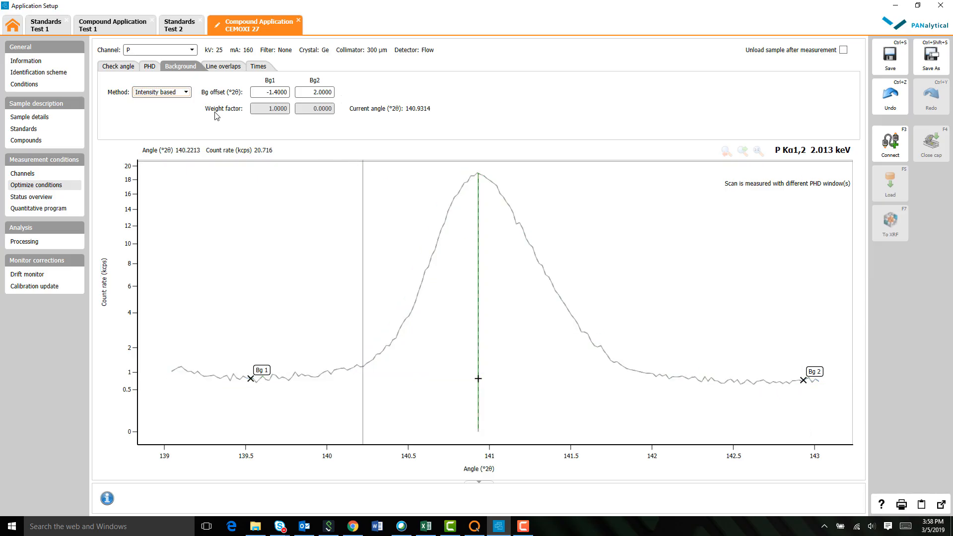
# Calculate the P channel's measurement times for a fixed LLD of 1 ppm and again for 100 ppm
pyautogui.click(273, 69)
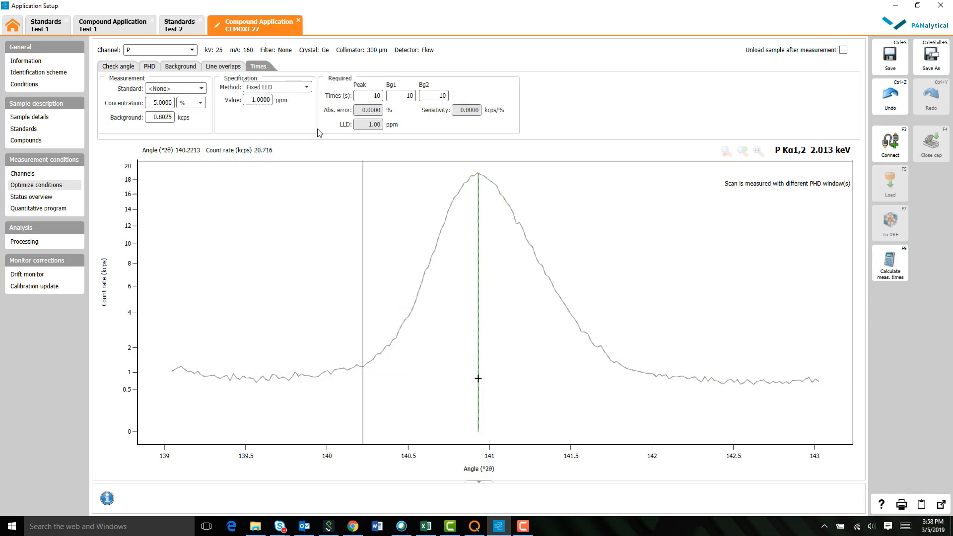
pyautogui.click(179, 94)
pyautogui.click(262, 138)
pyautogui.click(305, 92)
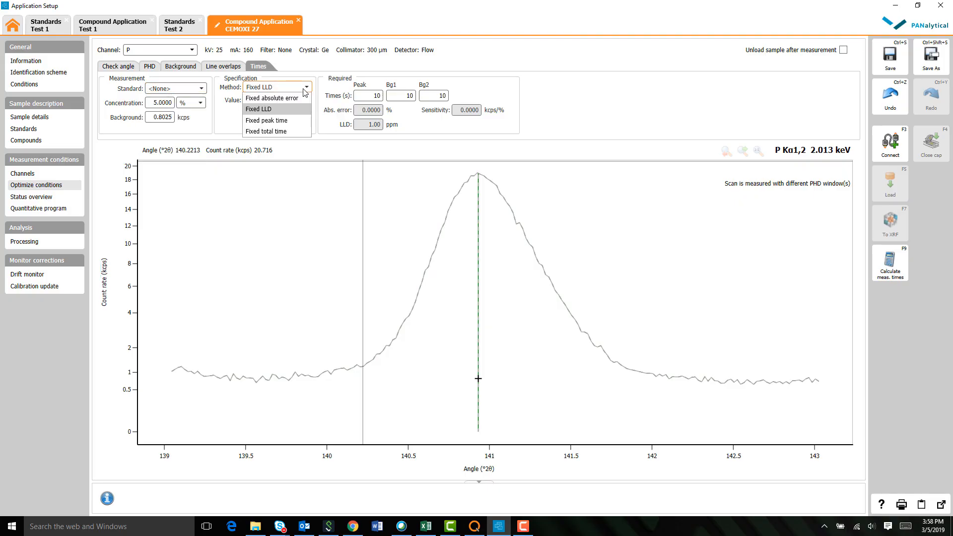
pyautogui.click(297, 110)
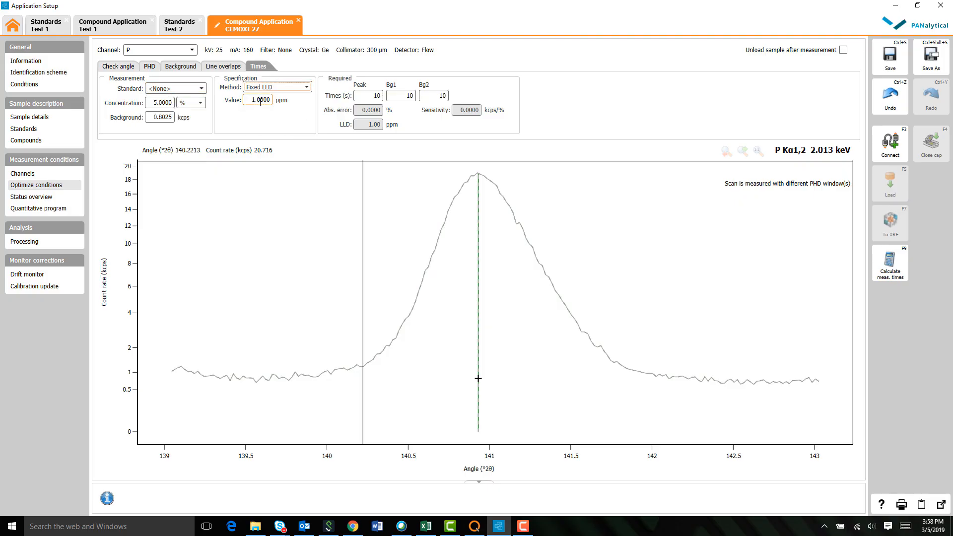
pyautogui.click(889, 263)
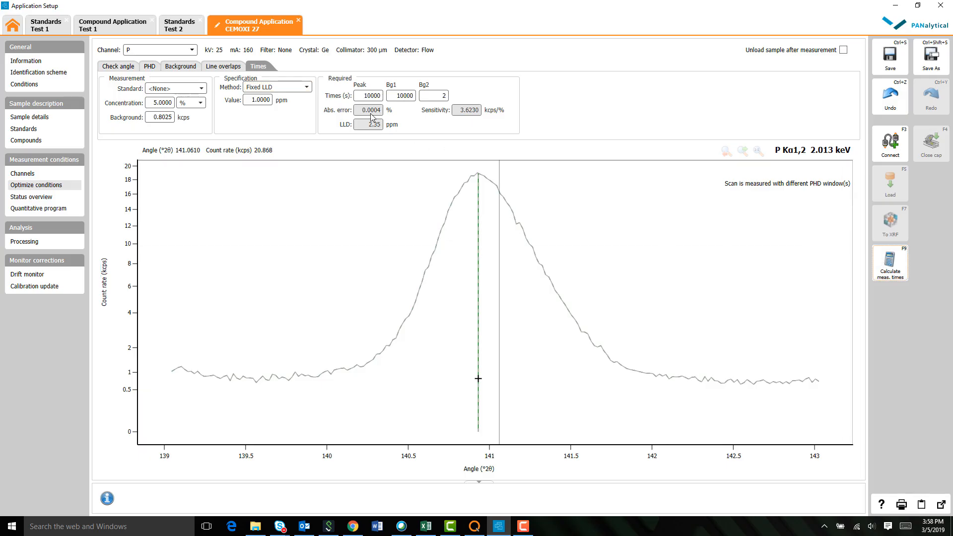
pyautogui.doubleClick(255, 99)
pyautogui.write('100')
pyautogui.click(879, 264)
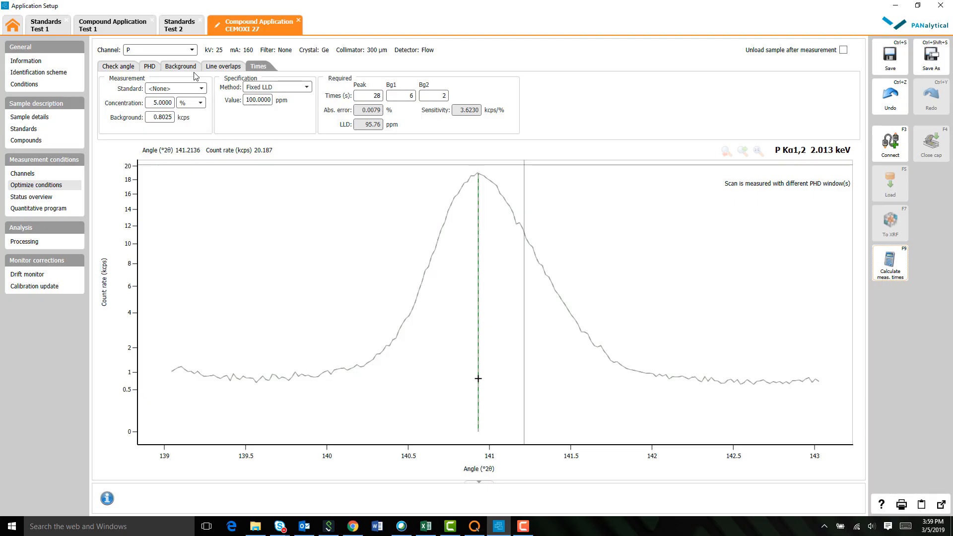
# Review the P channel's overlap, background, check angle and PHD settings, and show the status overview of all CEMOXI 27 channels
pyautogui.click(221, 67)
pyautogui.click(187, 67)
pyautogui.click(136, 67)
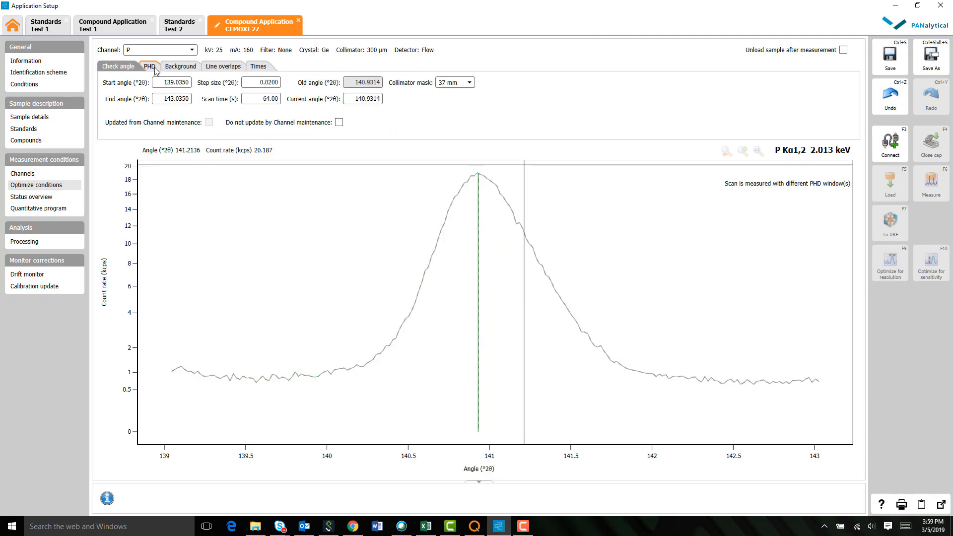
pyautogui.click(149, 67)
pyautogui.click(163, 50)
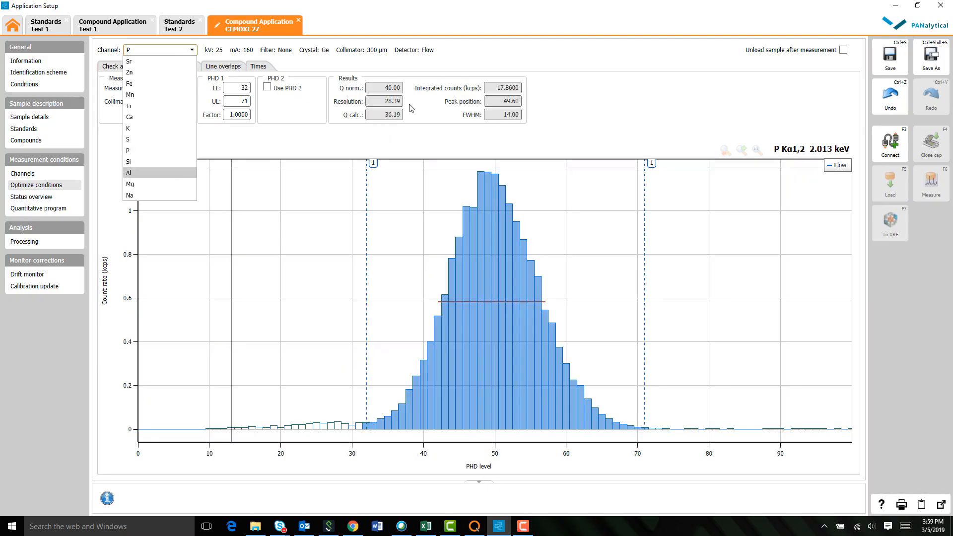
pyautogui.click(418, 59)
pyautogui.click(45, 197)
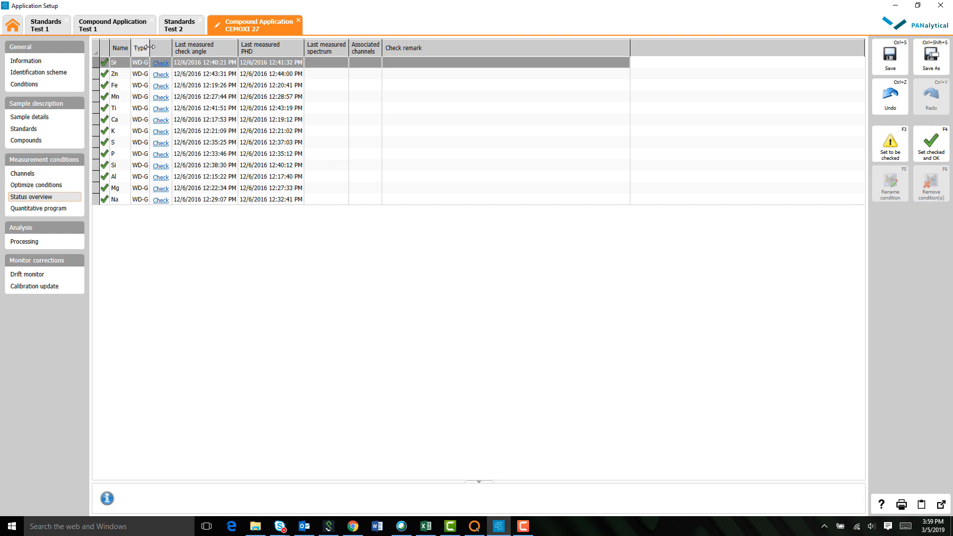
# In the Test 1 compound application, start a new goniometer channel for Al with the Kα1,2 line
pyautogui.click(121, 31)
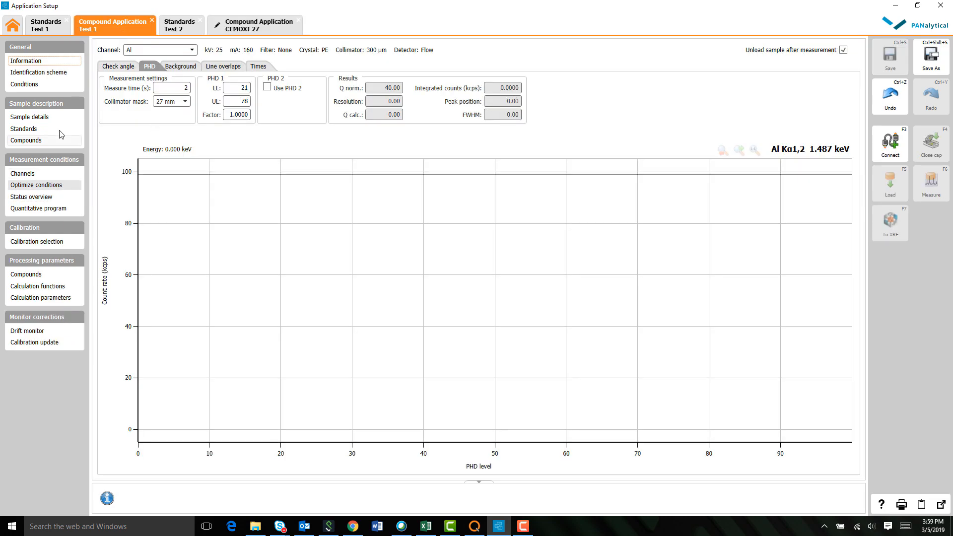
pyautogui.click(51, 174)
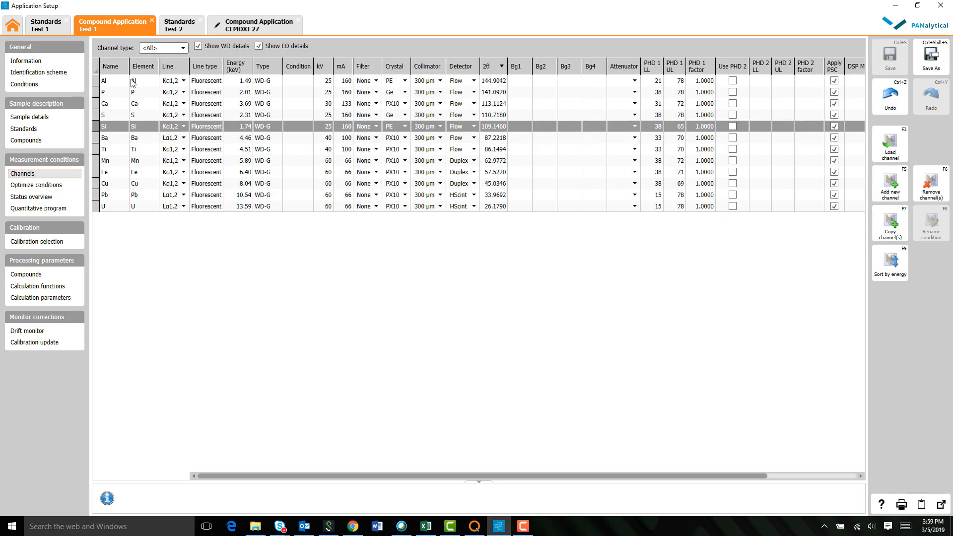
pyautogui.click(886, 197)
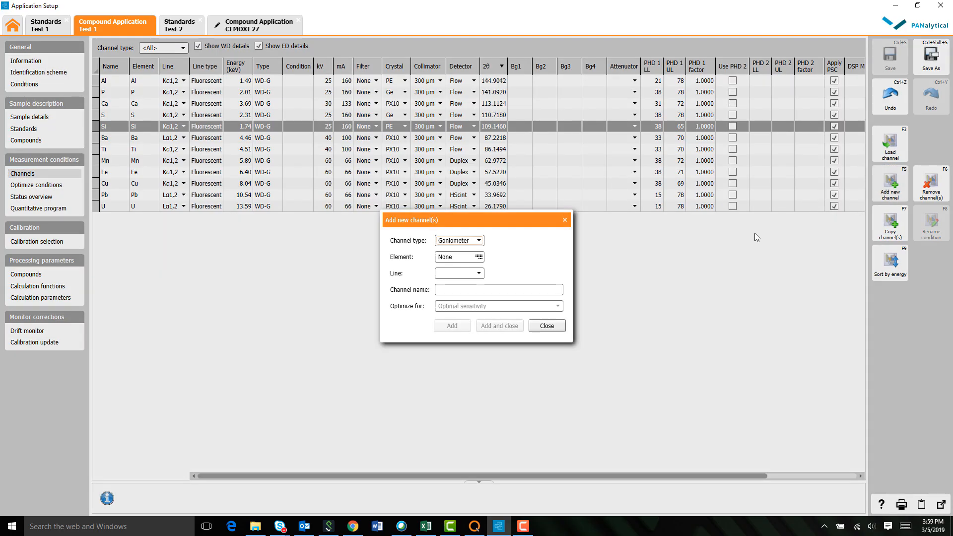
pyautogui.click(479, 257)
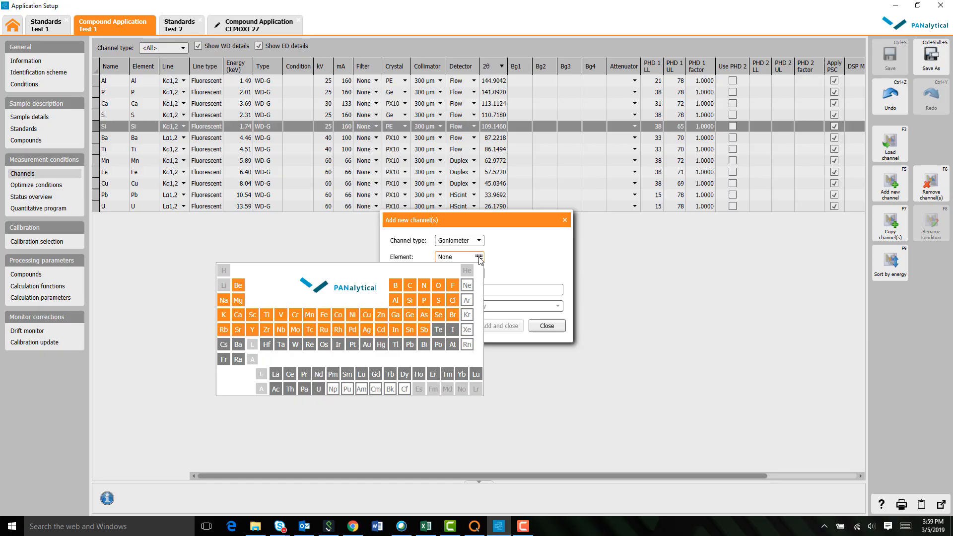
pyautogui.click(401, 300)
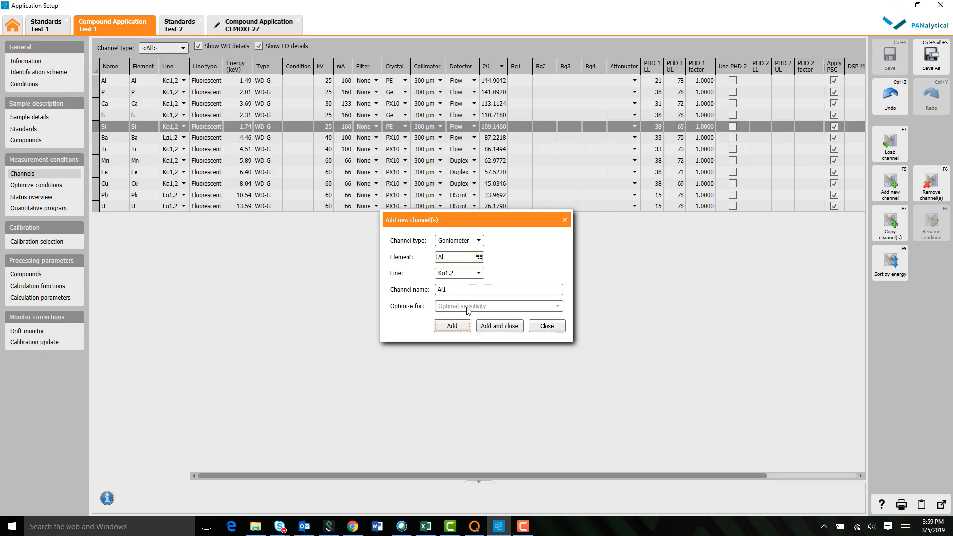
# Add the Al Kα1,2 goniometer channel named Al1 and set its filter to Brass / 400
pyautogui.click(495, 329)
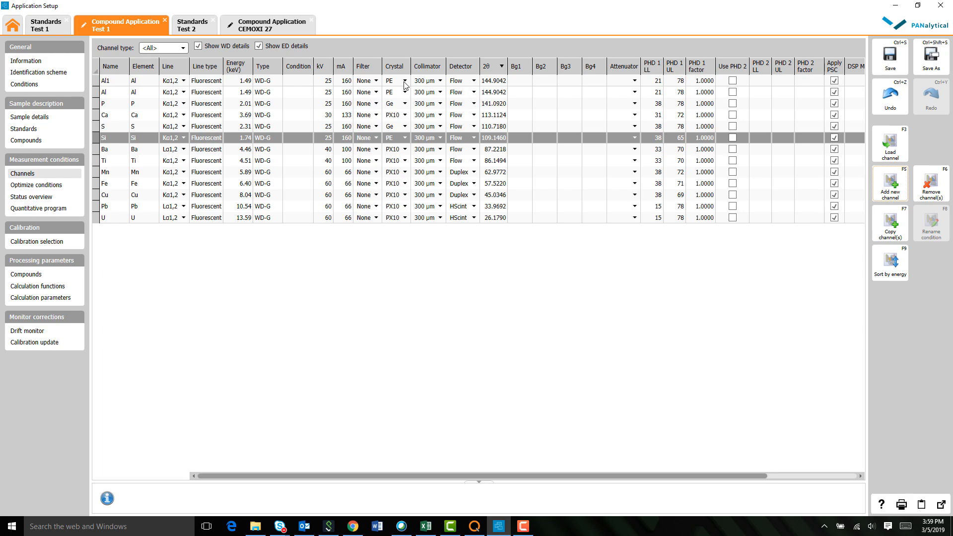
pyautogui.click(372, 80)
pyautogui.click(362, 104)
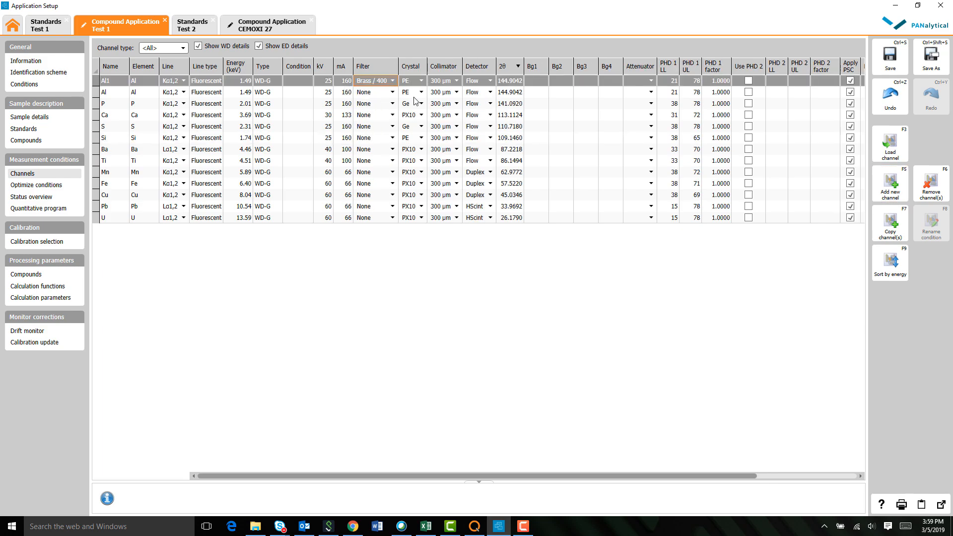
# Check the collimator, detector and crystal choices for channel Al1, and change its line to Kβ1,3
pyautogui.click(452, 84)
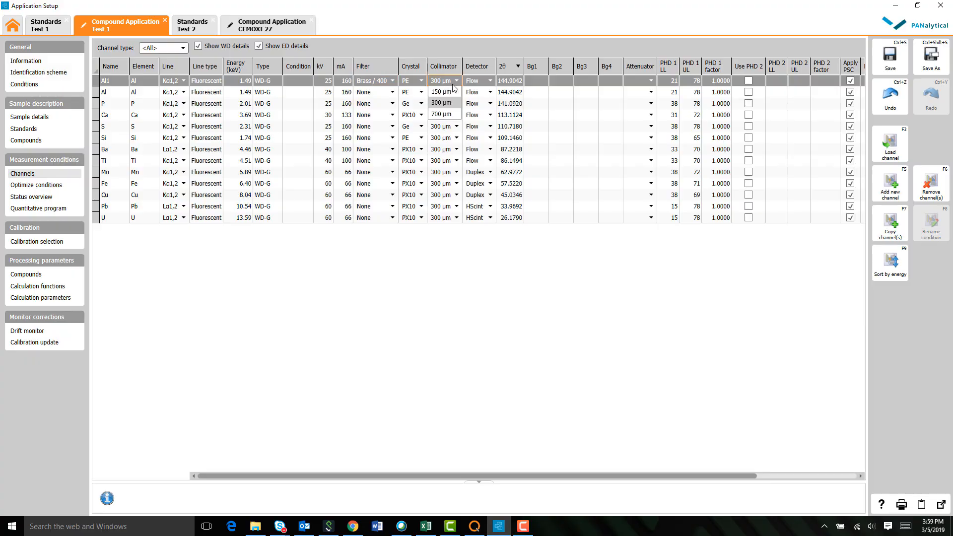
pyautogui.click(452, 84)
pyautogui.click(477, 83)
pyautogui.click(478, 84)
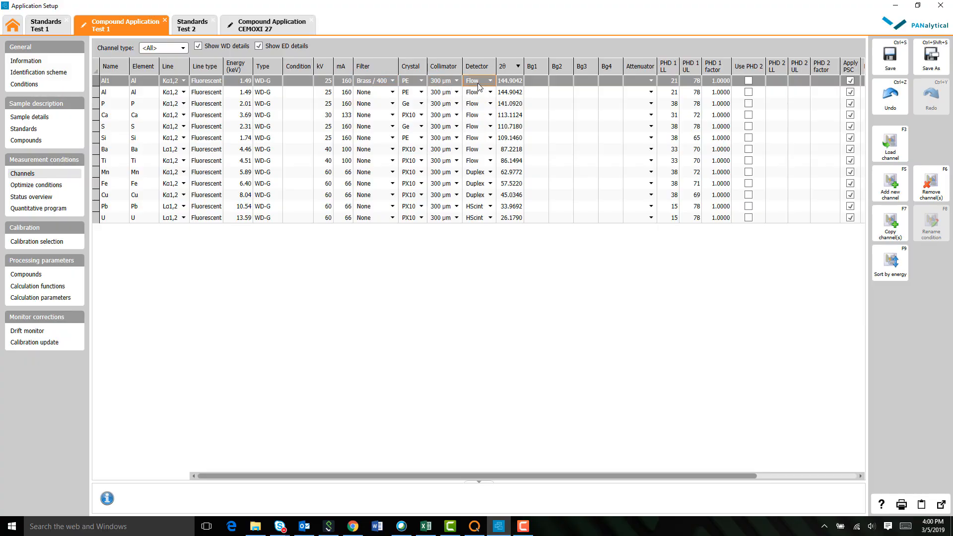
pyautogui.click(422, 88)
pyautogui.click(422, 89)
pyautogui.click(179, 82)
pyautogui.click(181, 103)
# Show the PHD optimization conditions for channel Al1
pyautogui.click(34, 185)
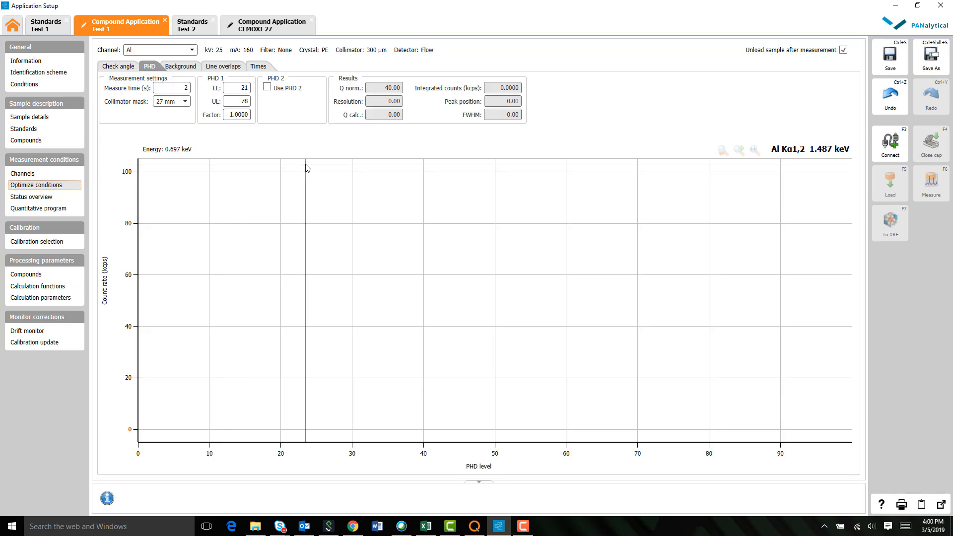
pyautogui.click(191, 50)
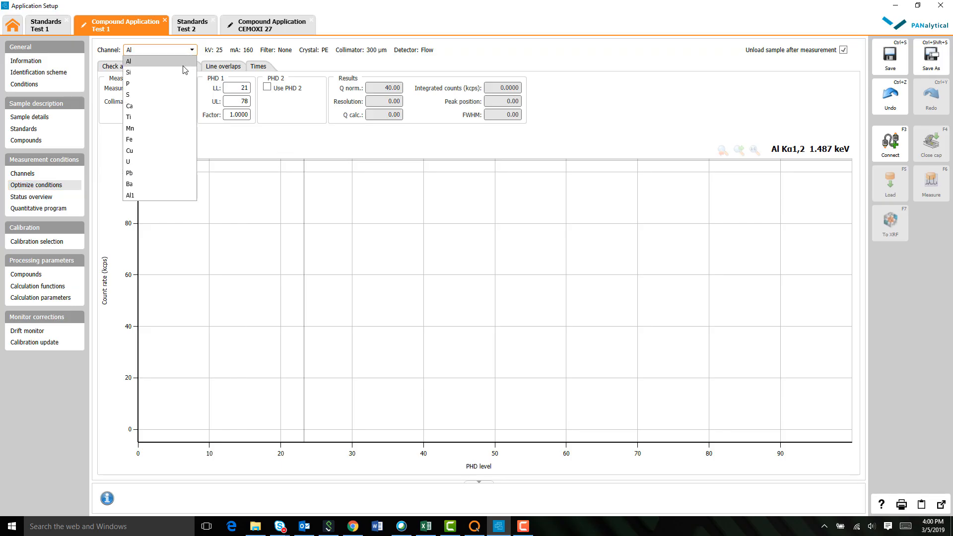
pyautogui.click(165, 195)
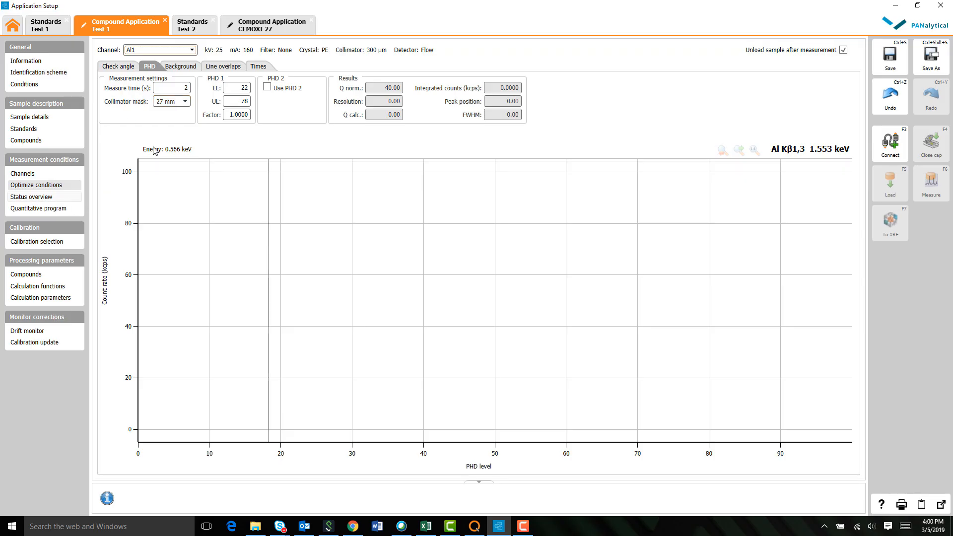
# Examine the channel times of the Sr and Zn main and background channels in the CEMOXI 27 application's quantitative program
pyautogui.click(258, 22)
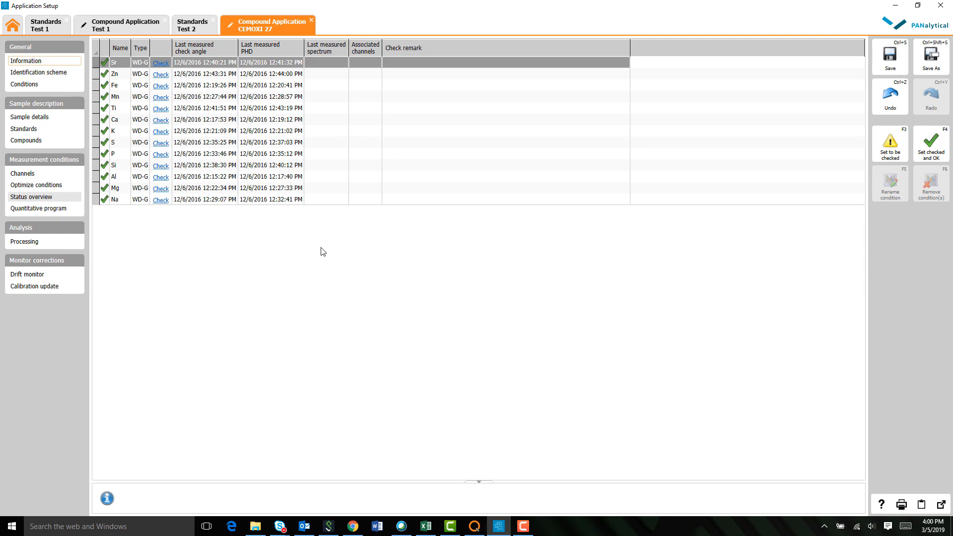
pyautogui.click(65, 211)
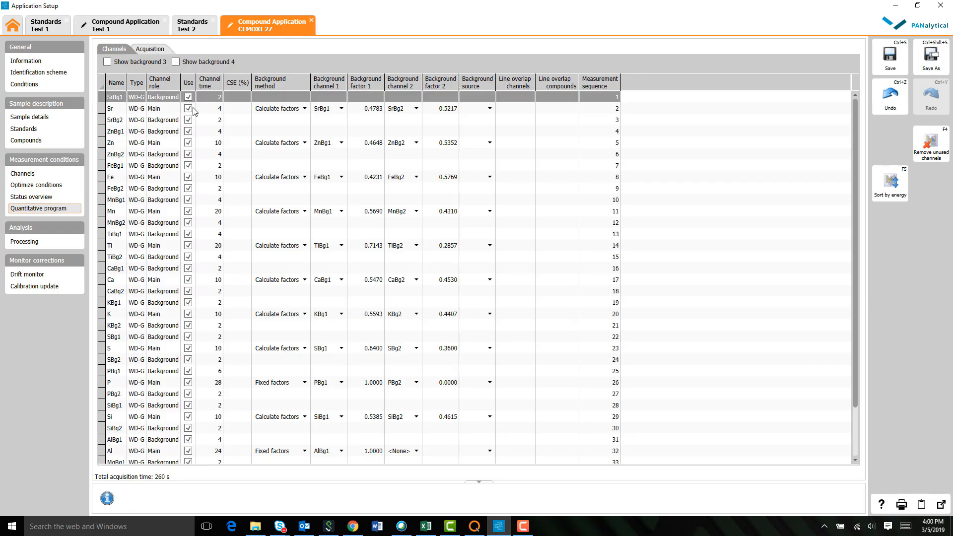
pyautogui.click(213, 109)
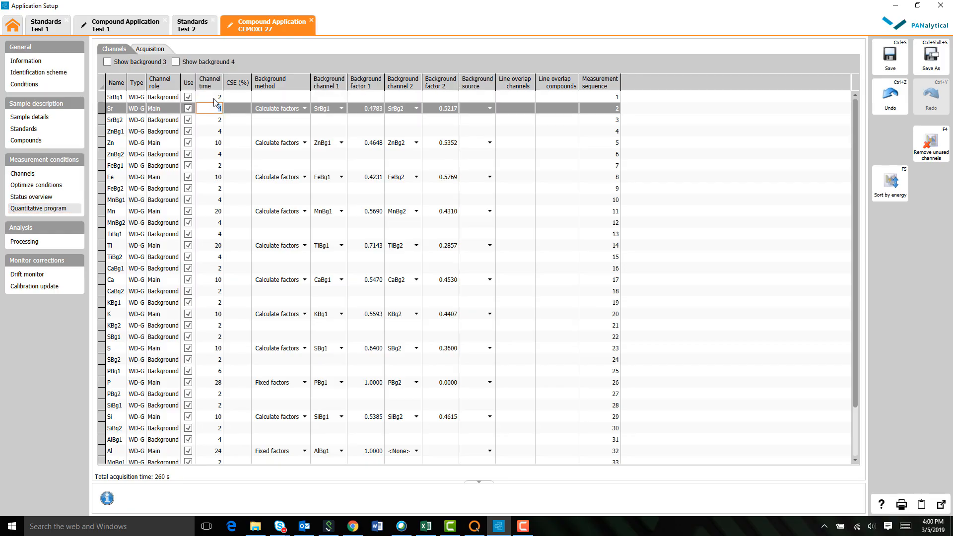
pyautogui.click(214, 130)
pyautogui.click(217, 151)
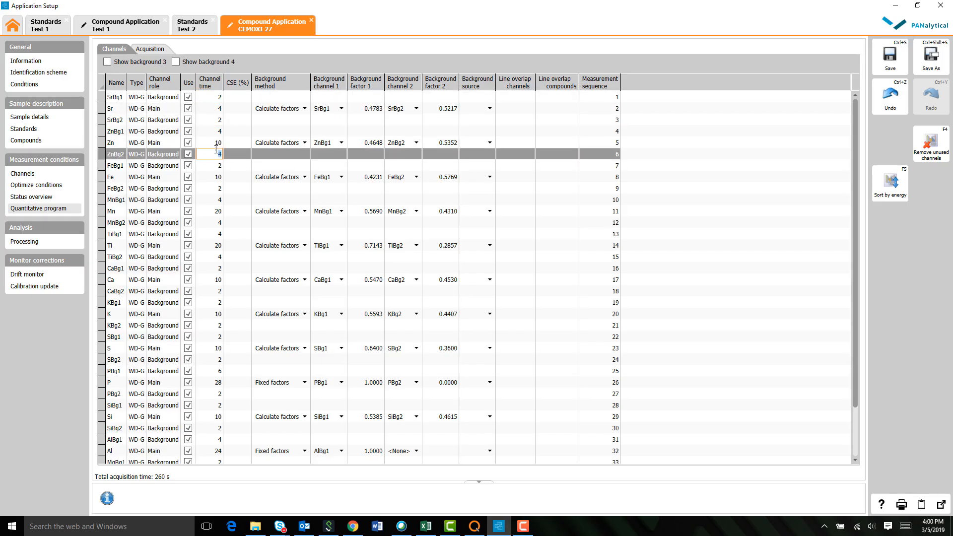
pyautogui.click(214, 143)
pyautogui.click(210, 108)
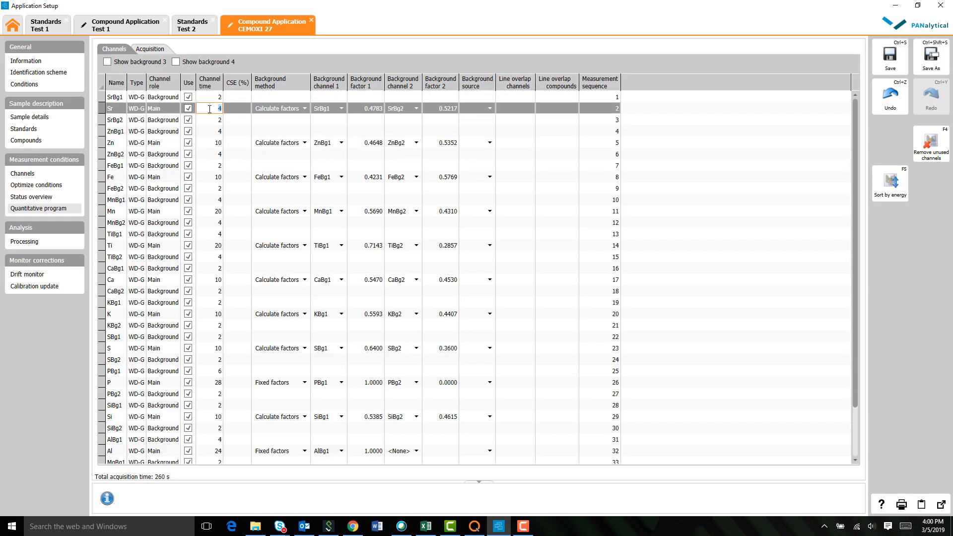
# Review the background method and background channel 1 options for Sr, keeping Calculate factors as the method
pyautogui.click(297, 111)
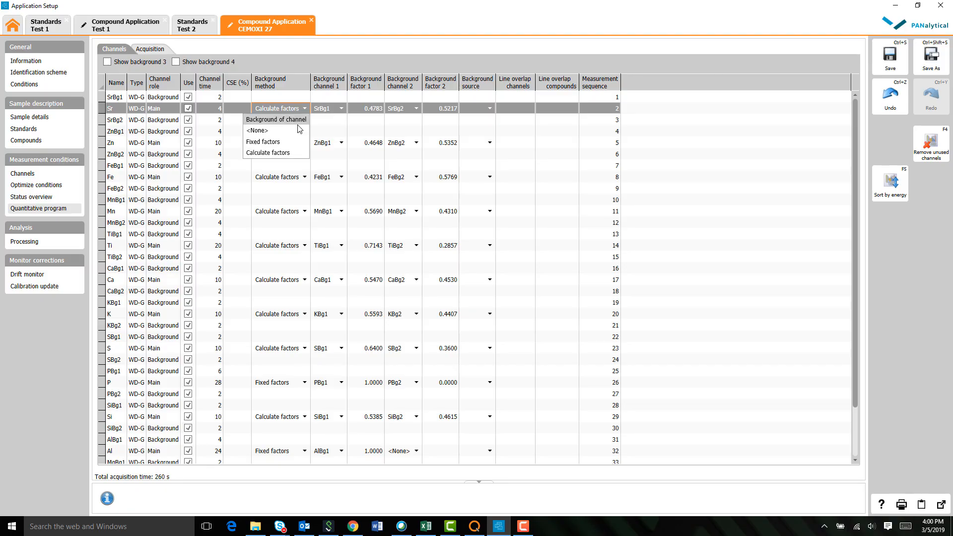
pyautogui.click(295, 153)
pyautogui.click(338, 111)
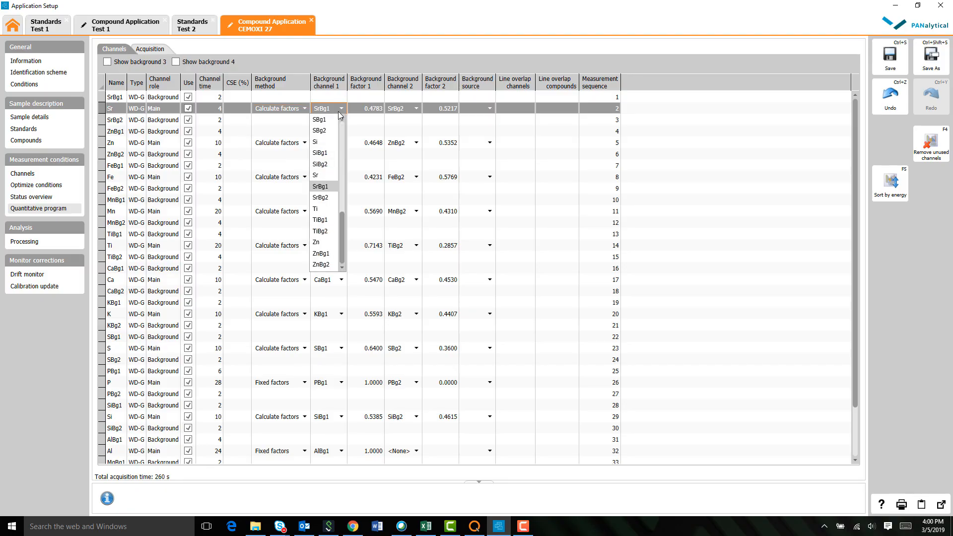
pyautogui.click(401, 134)
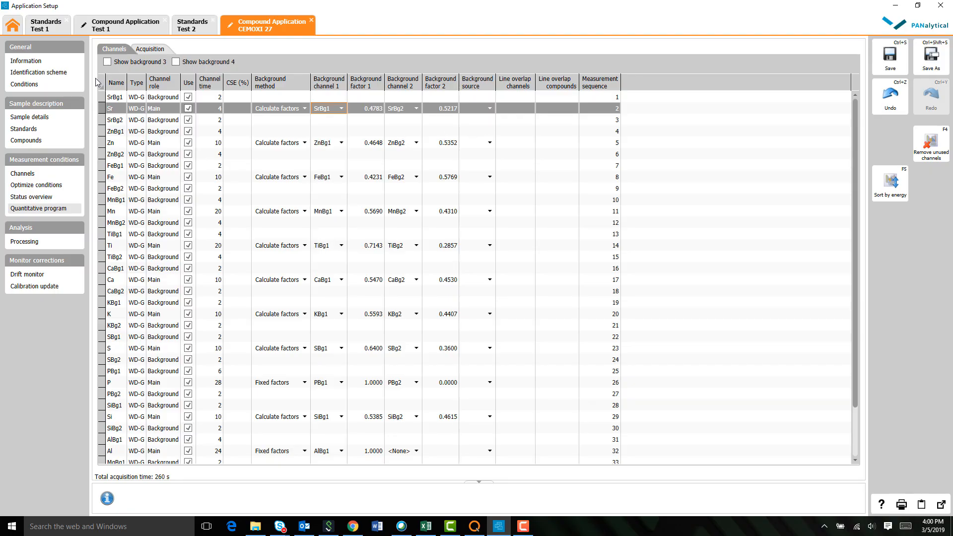
# Review the acquisition groups of the quantitative program, and sort its channels by energy
pyautogui.click(150, 49)
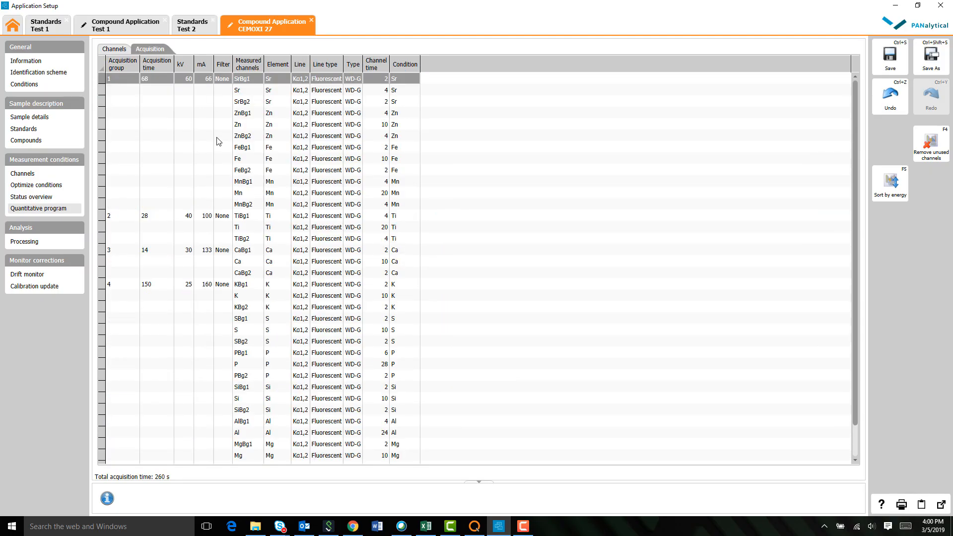
pyautogui.scroll(-1, 189, 217)
pyautogui.click(114, 49)
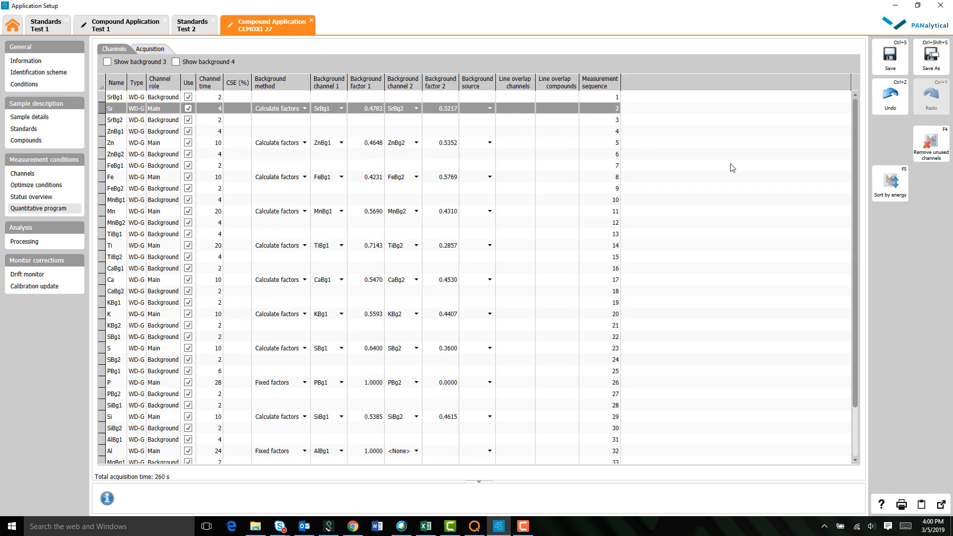
pyautogui.click(896, 195)
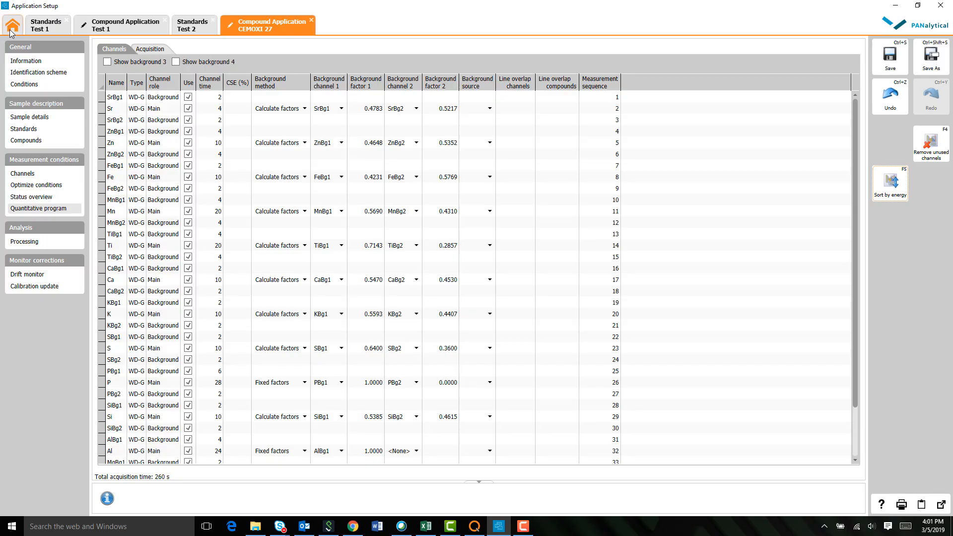
# Open the CEMOXI 27 calibration from the list of compound calibrations
pyautogui.click(130, 26)
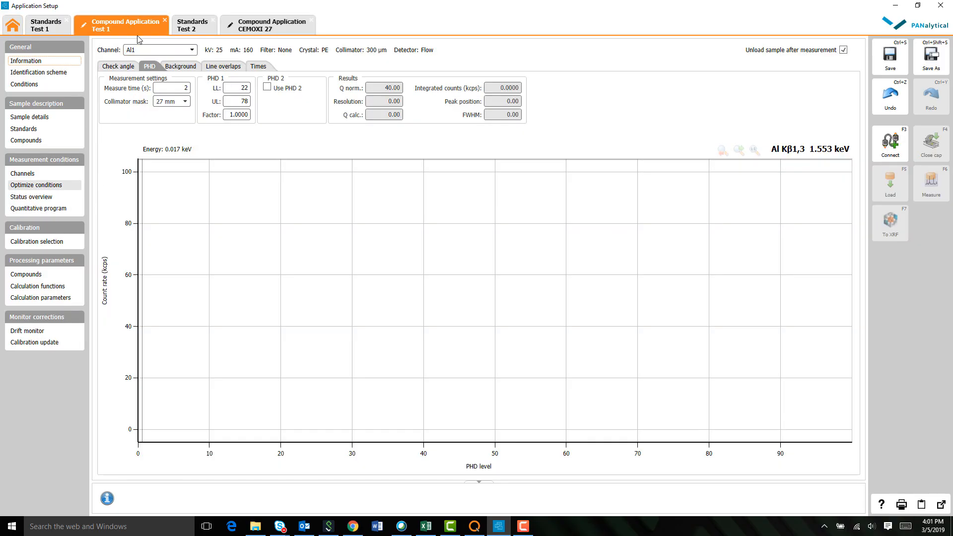
pyautogui.click(12, 25)
pyautogui.click(55, 153)
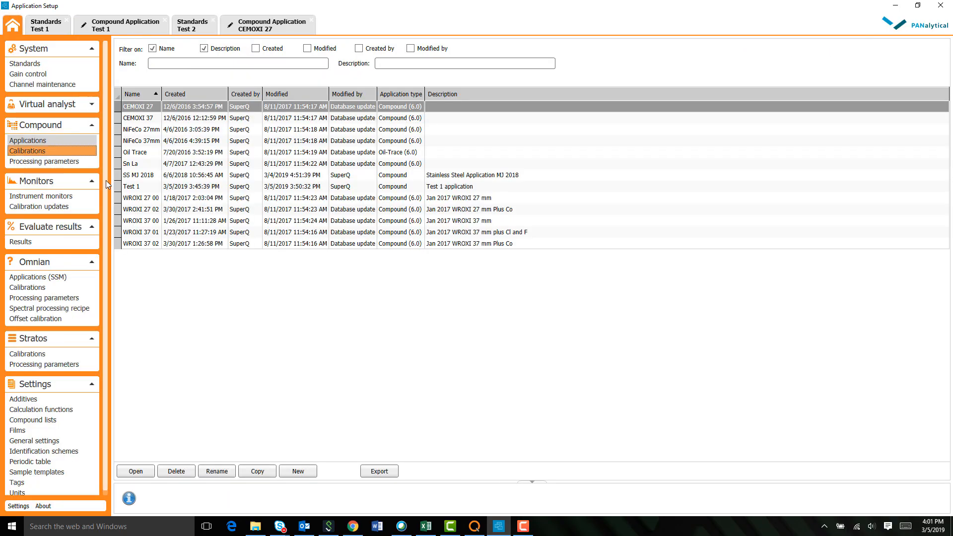
pyautogui.click(166, 119)
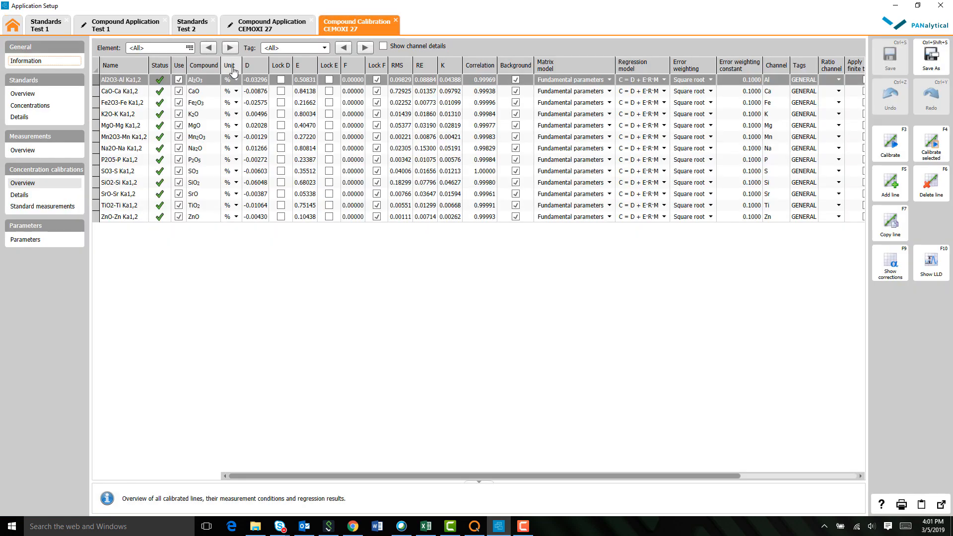
# Select the Test 1 calibration for the Test 1 compound application and check which tags it offers
pyautogui.click(138, 30)
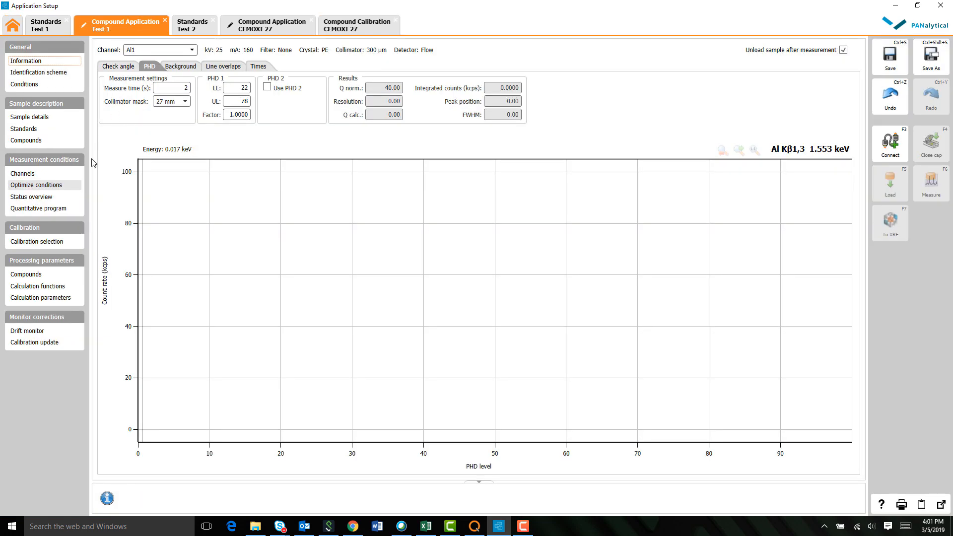
pyautogui.click(55, 242)
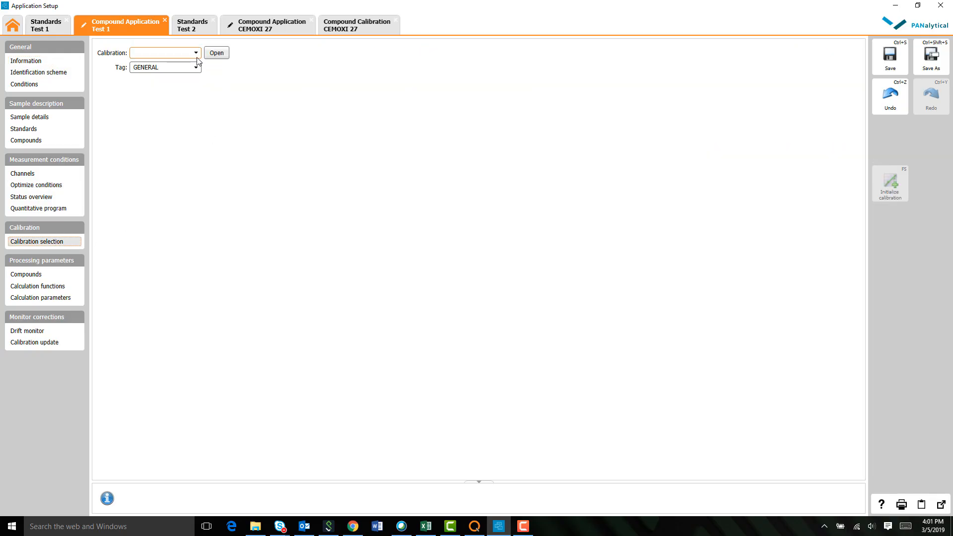
pyautogui.click(200, 54)
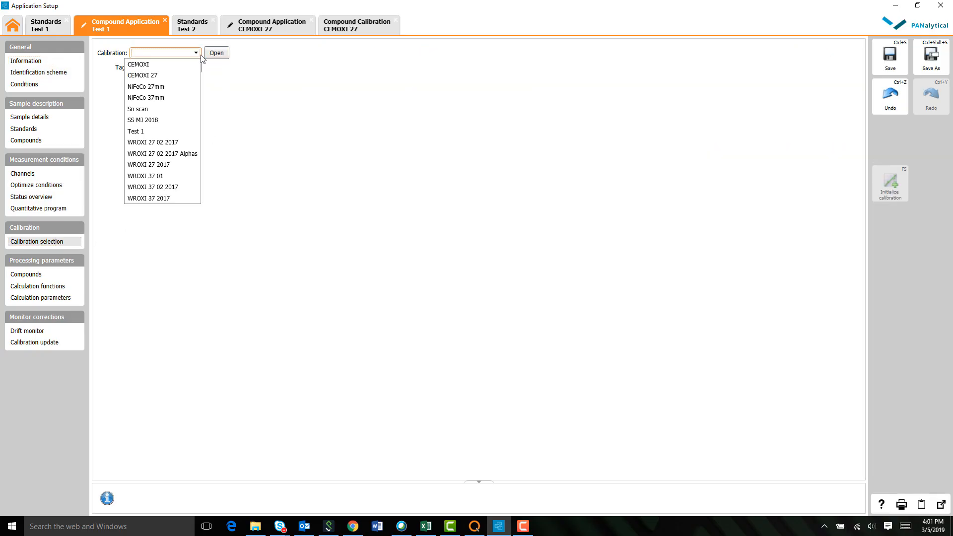
pyautogui.click(182, 131)
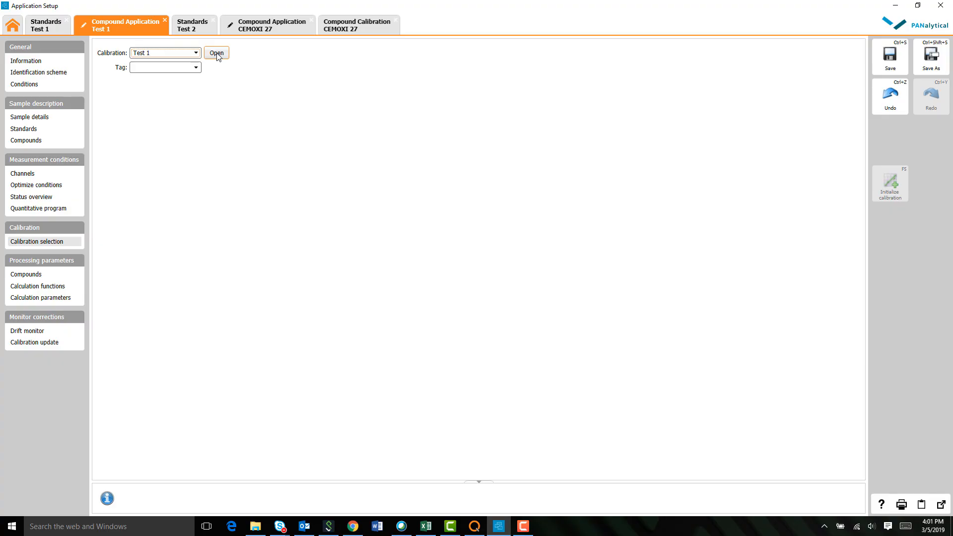
pyautogui.click(190, 70)
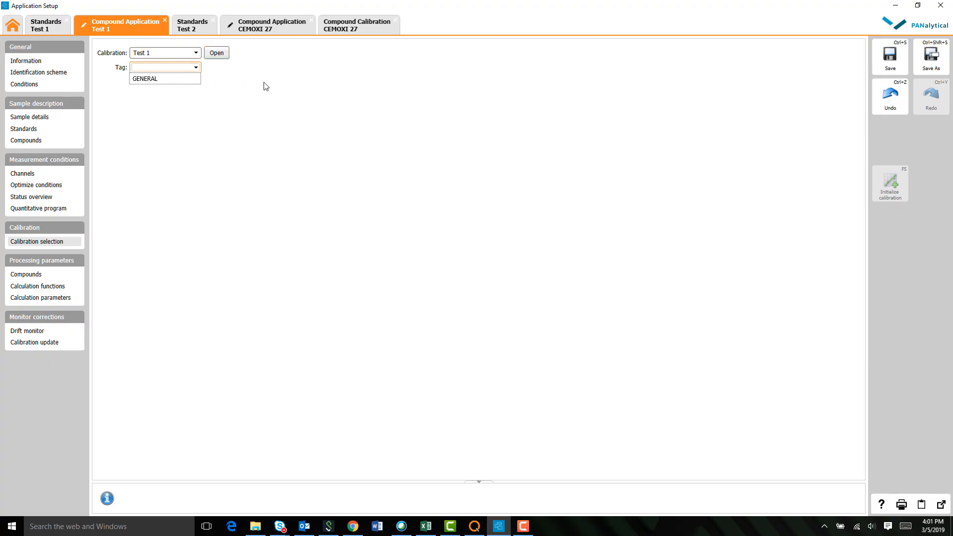
pyautogui.click(266, 85)
# Look over the compound calibrations list and the overview and general information of the CEMOXI 27 calibration
pyautogui.click(356, 29)
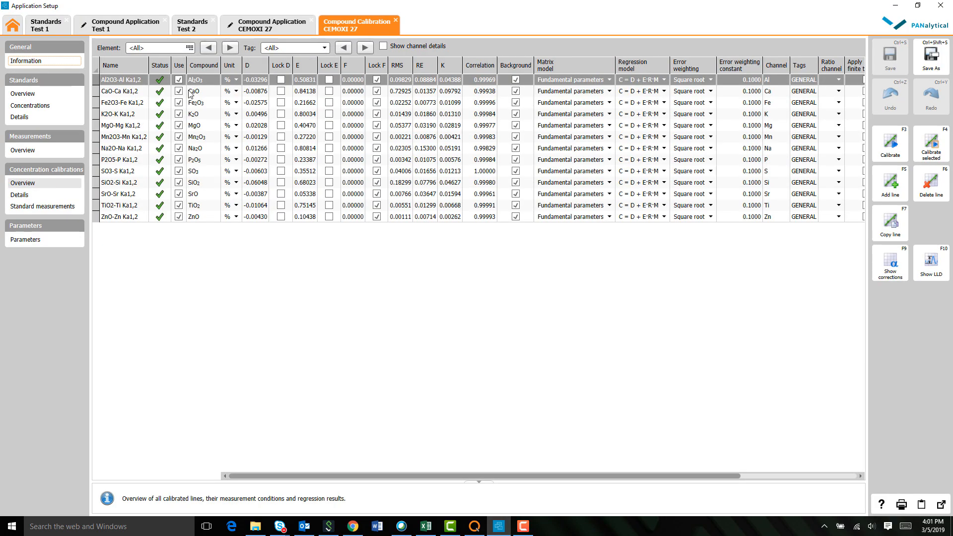
pyautogui.click(13, 25)
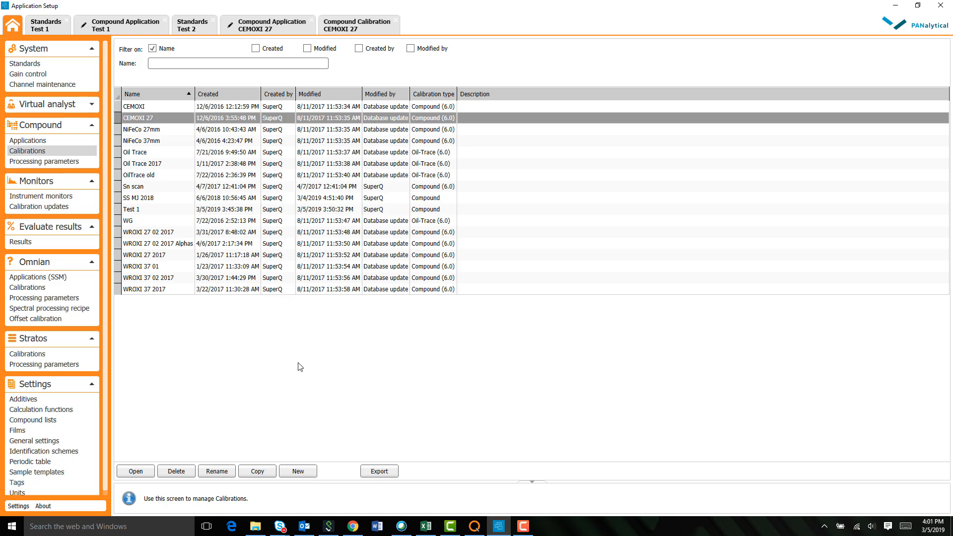
pyautogui.click(358, 34)
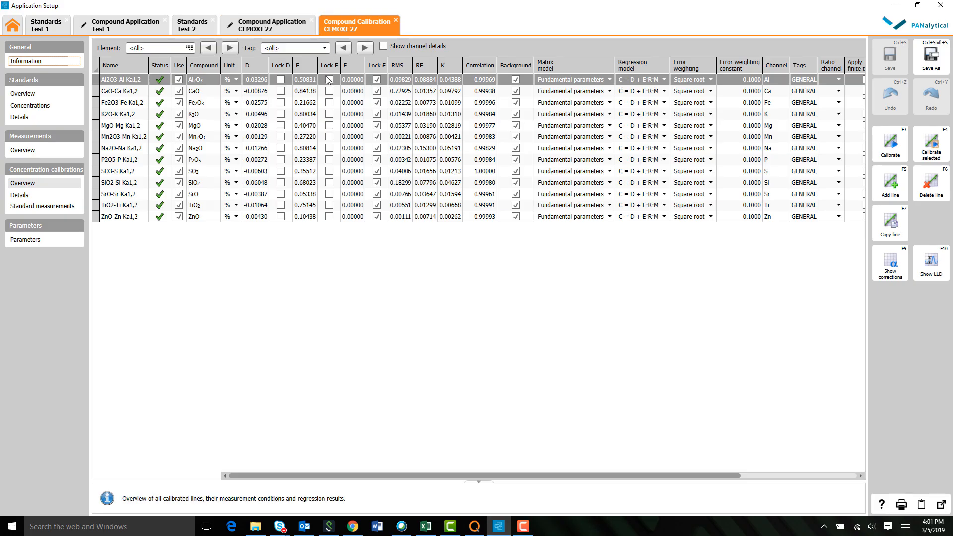
pyautogui.click(27, 62)
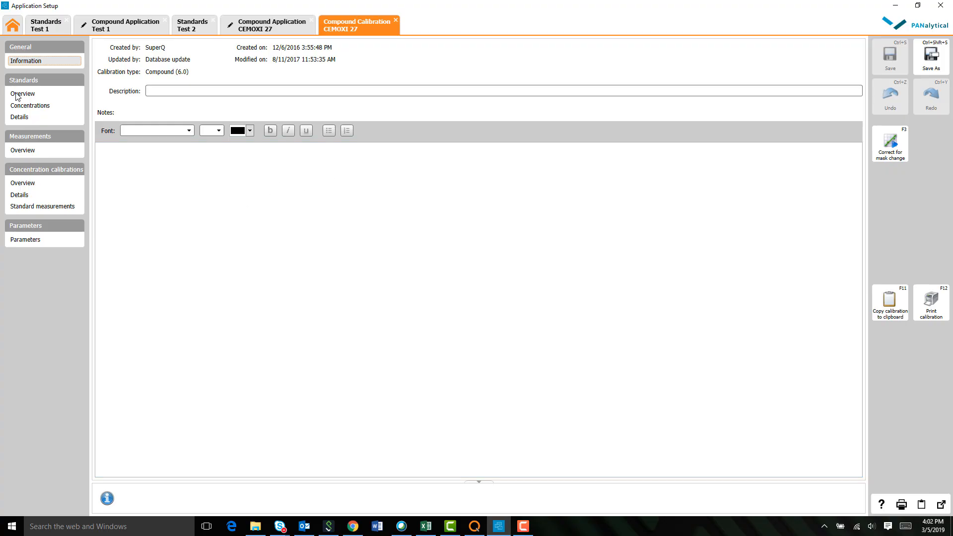
# Review the CEMOXI 27 standards' compound overview, concentrations and sample details, and the composition of standard PAN CEMOXI-01
pyautogui.click(49, 96)
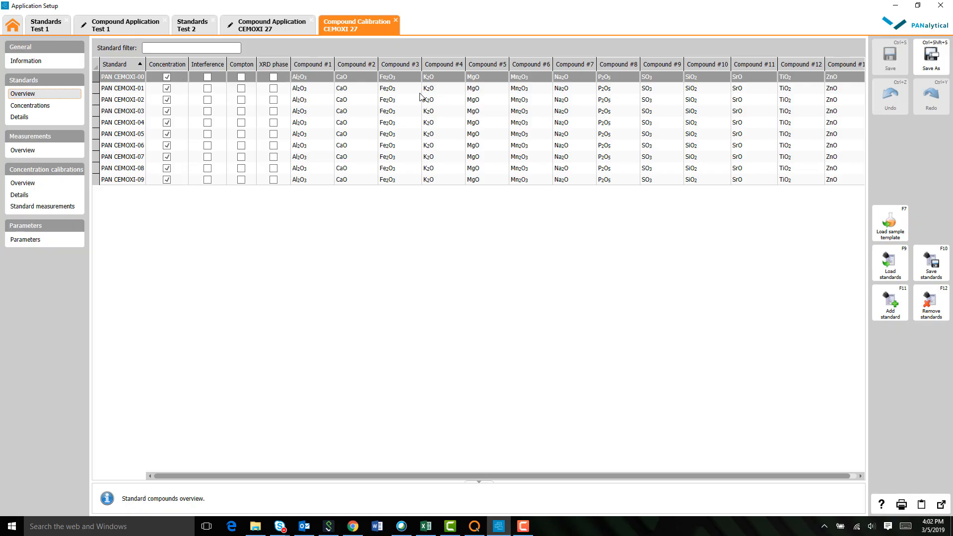
pyautogui.click(54, 114)
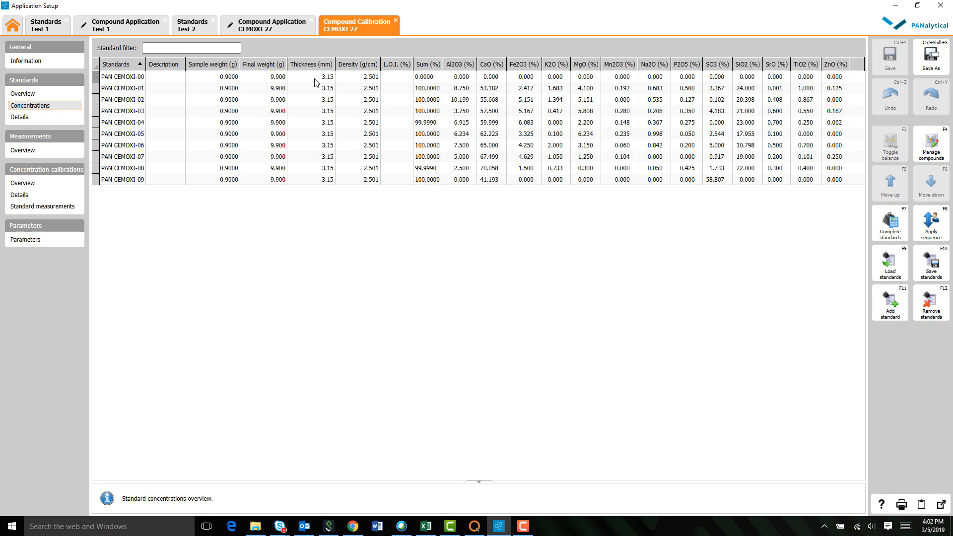
pyautogui.click(58, 118)
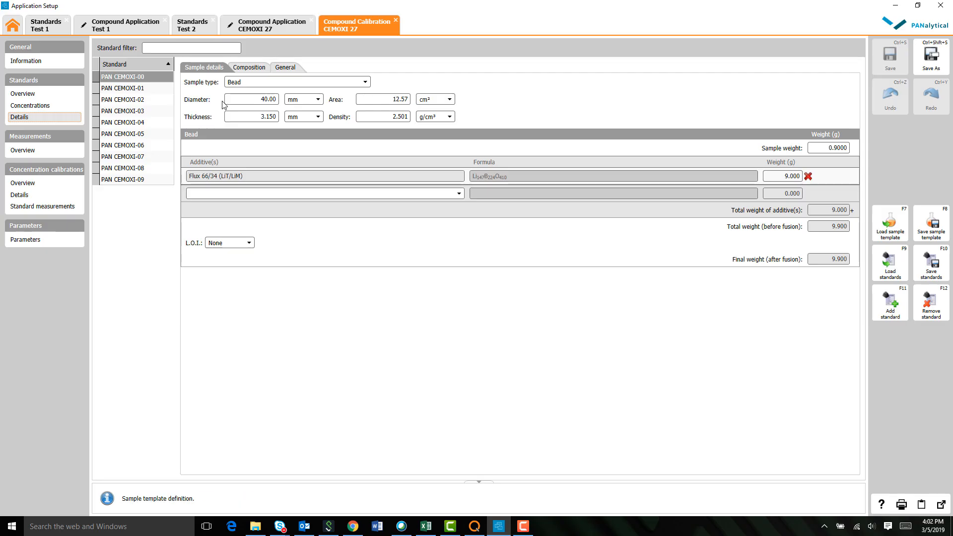
pyautogui.click(249, 68)
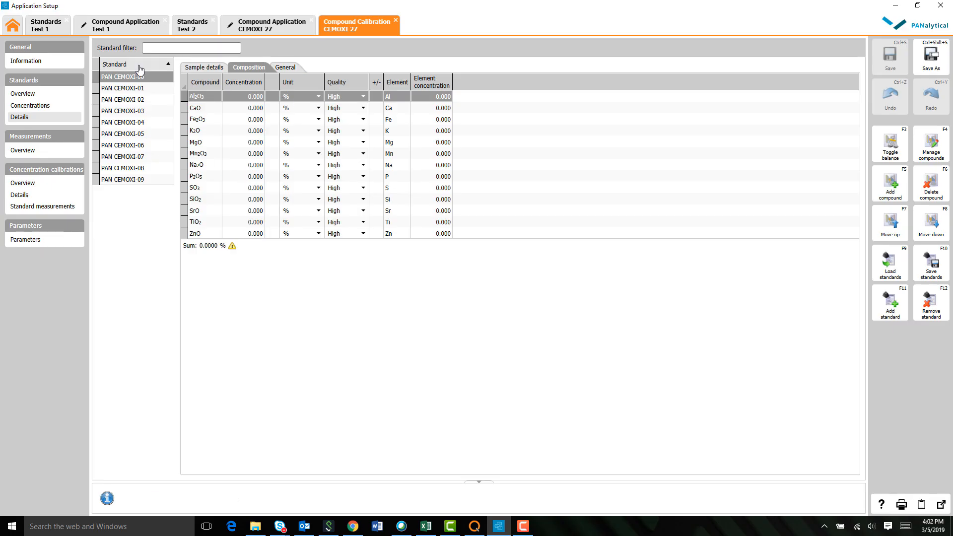
pyautogui.click(141, 88)
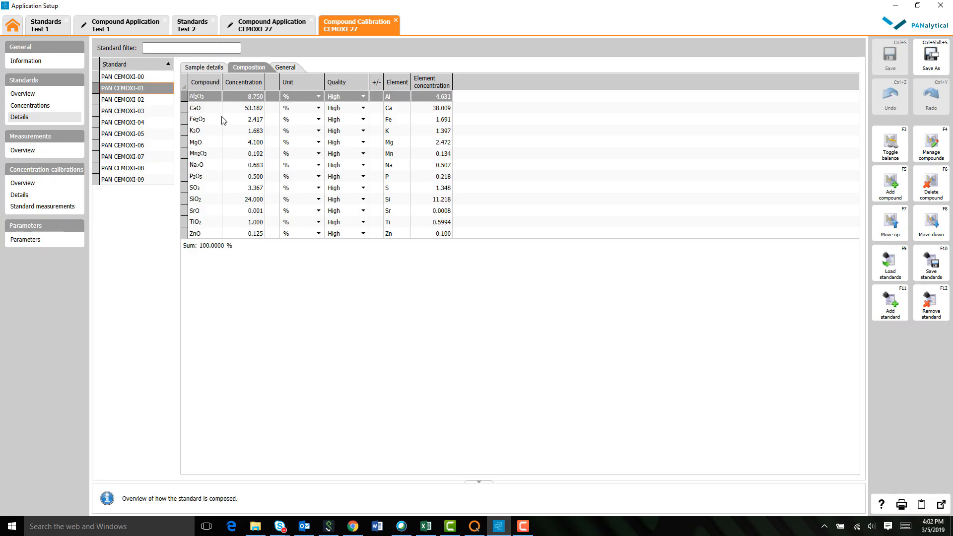
# Compare the compositions of the standards from PAN CEMOXI-02 to PAN CEMOXI-07 and check the sample details of PAN CEMOXI-07
pyautogui.click(133, 101)
pyautogui.click(133, 111)
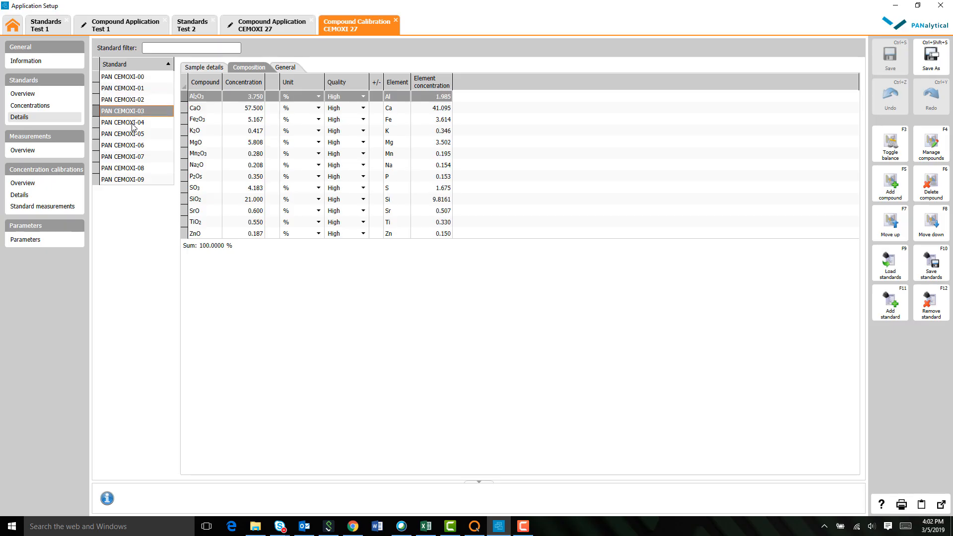
pyautogui.click(134, 124)
pyautogui.click(135, 135)
pyautogui.click(136, 156)
pyautogui.click(206, 69)
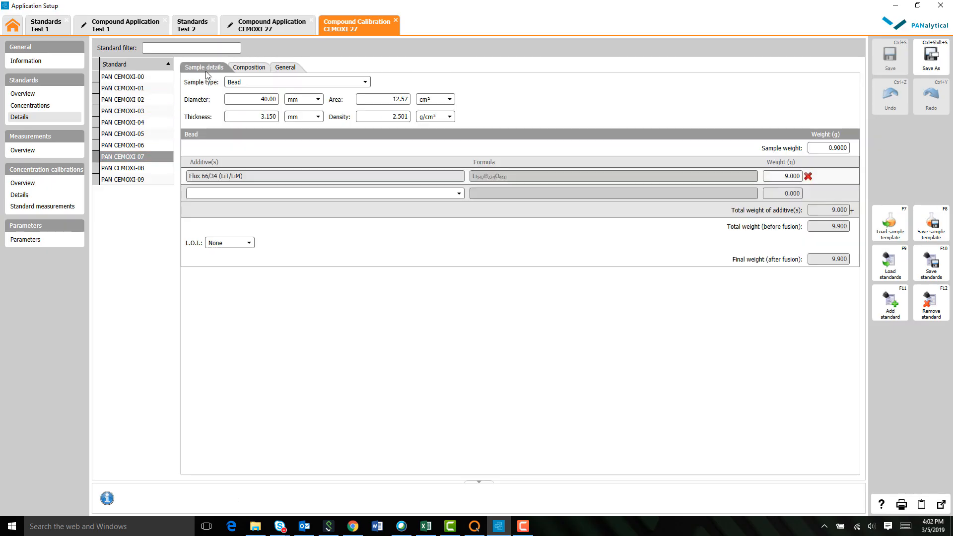
# Review the CEMOXI 27 calibration's measurement overview and its standards' overview, concentrations and details
pyautogui.click(34, 152)
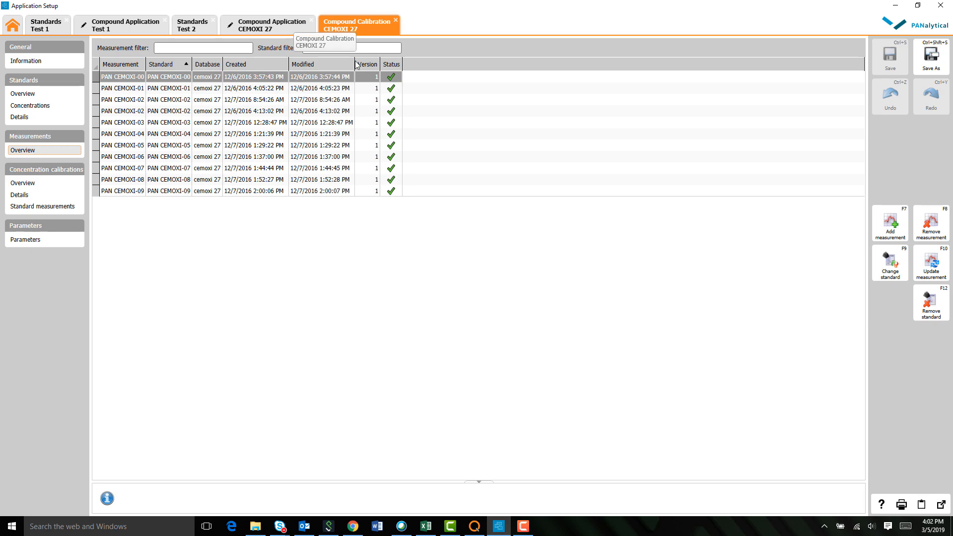
pyautogui.click(40, 94)
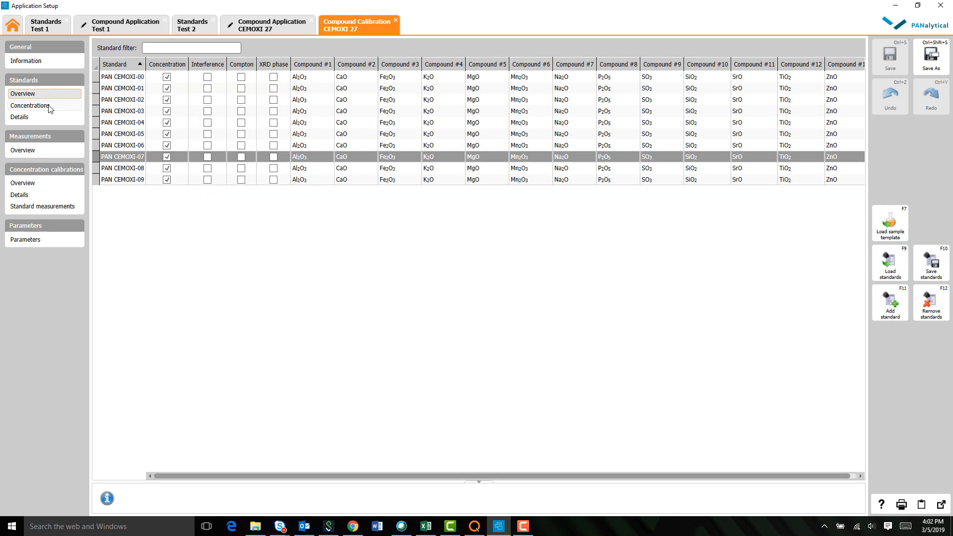
pyautogui.click(49, 106)
pyautogui.click(46, 119)
pyautogui.click(45, 105)
pyautogui.click(44, 96)
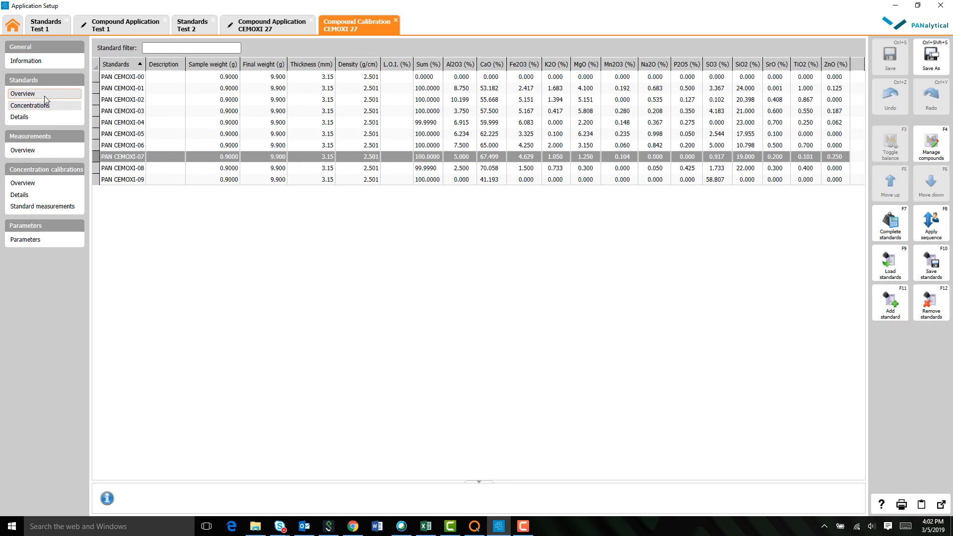
# Open the Test 1 calibration from the Test 1 compound application and review its standards' overview, concentrations and details
pyautogui.click(122, 25)
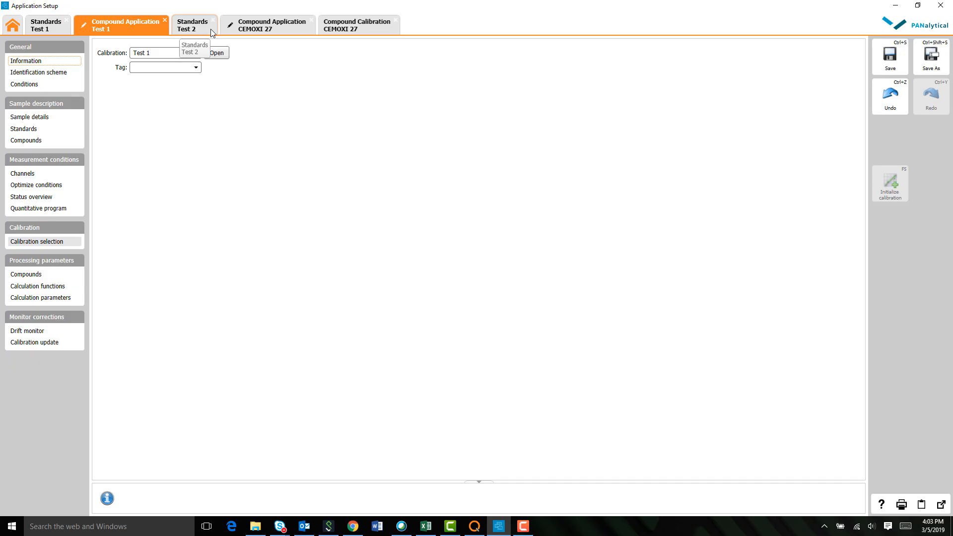
pyautogui.click(221, 53)
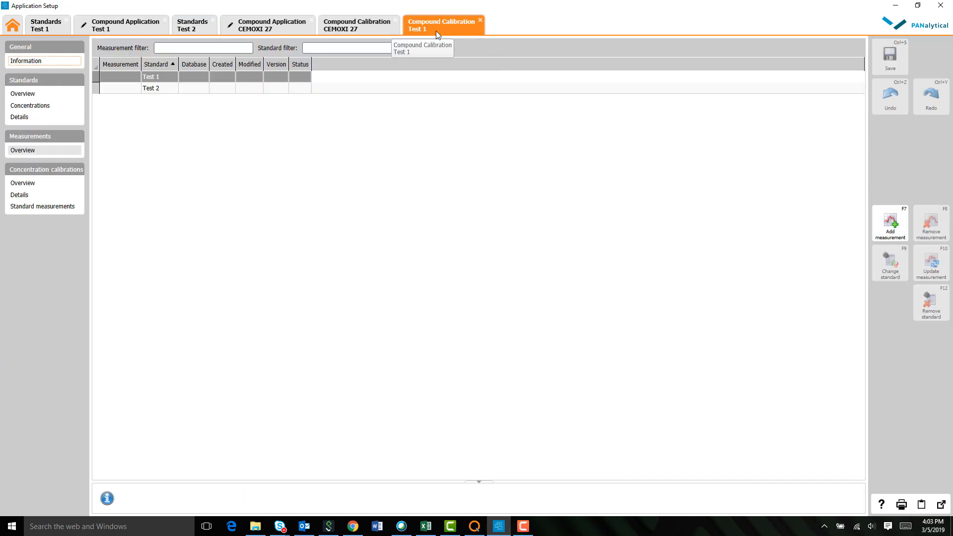
pyautogui.click(28, 93)
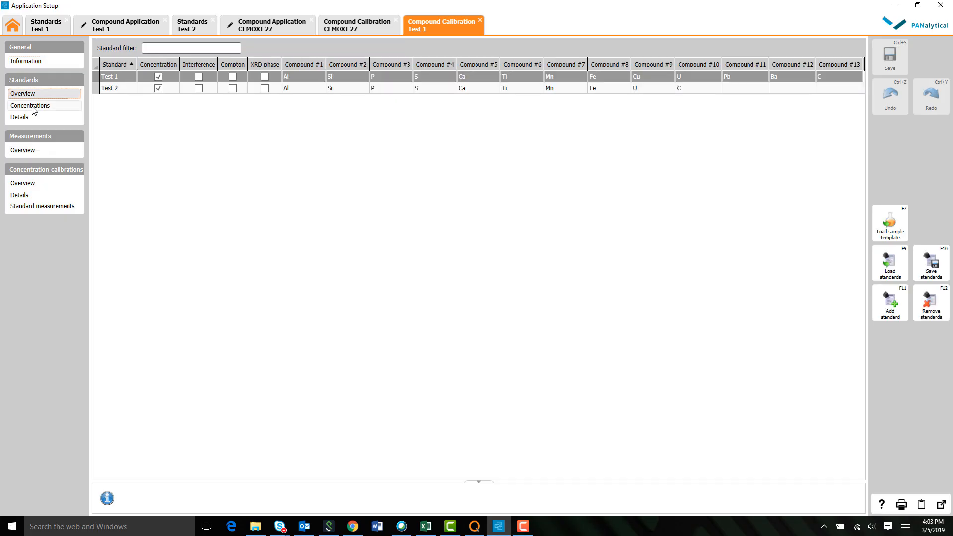
pyautogui.click(33, 107)
pyautogui.click(31, 117)
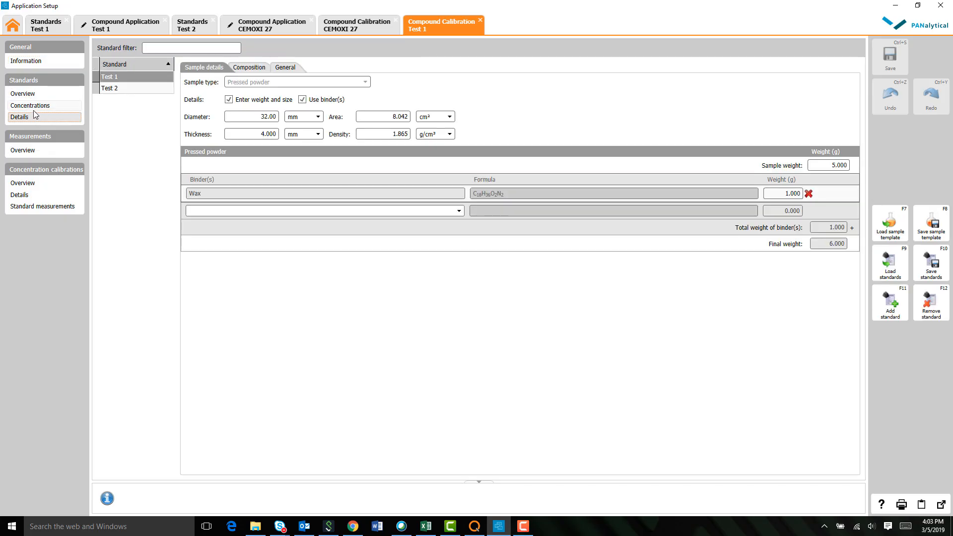
pyautogui.click(34, 106)
pyautogui.click(34, 96)
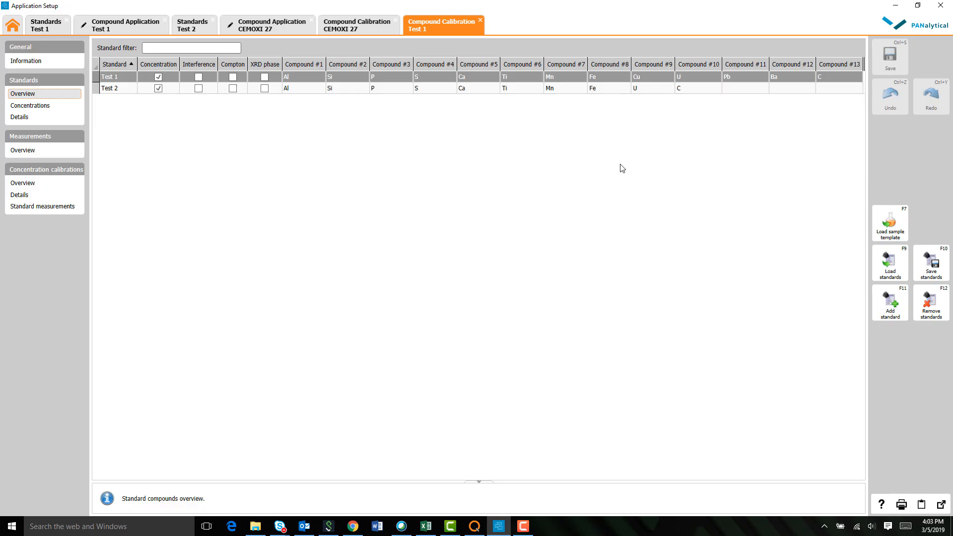
# Look through the database standards that can be loaded into the Test 1 calibration, and close the list without loading any
pyautogui.click(887, 273)
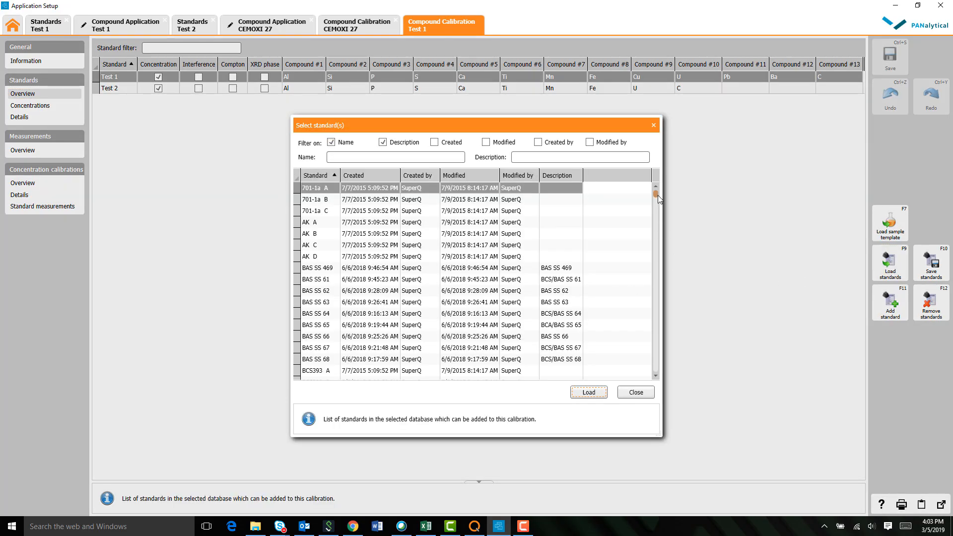
pyautogui.moveTo(656, 195)
pyautogui.mouseDown()
pyautogui.moveTo(649, 221)
pyautogui.moveTo(647, 191)
pyautogui.mouseUp()
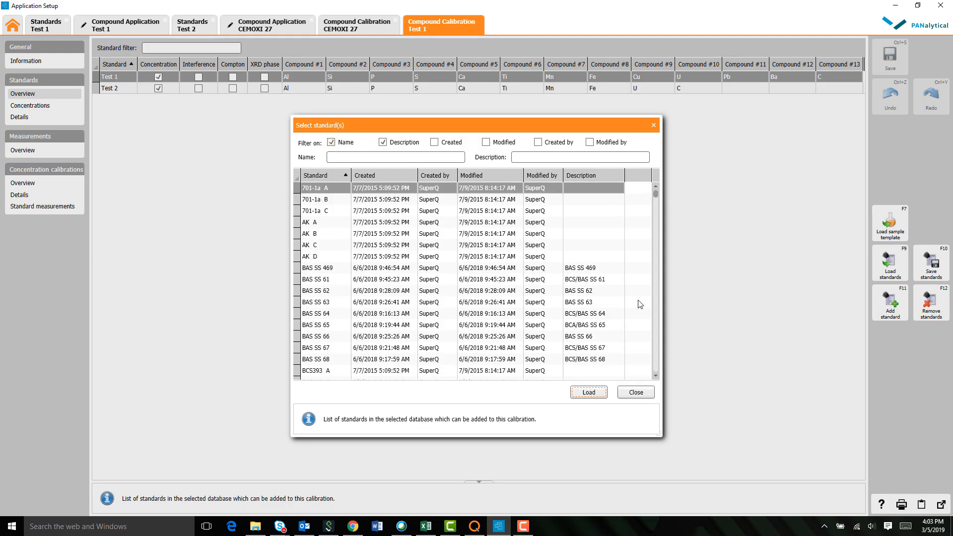
pyautogui.click(640, 392)
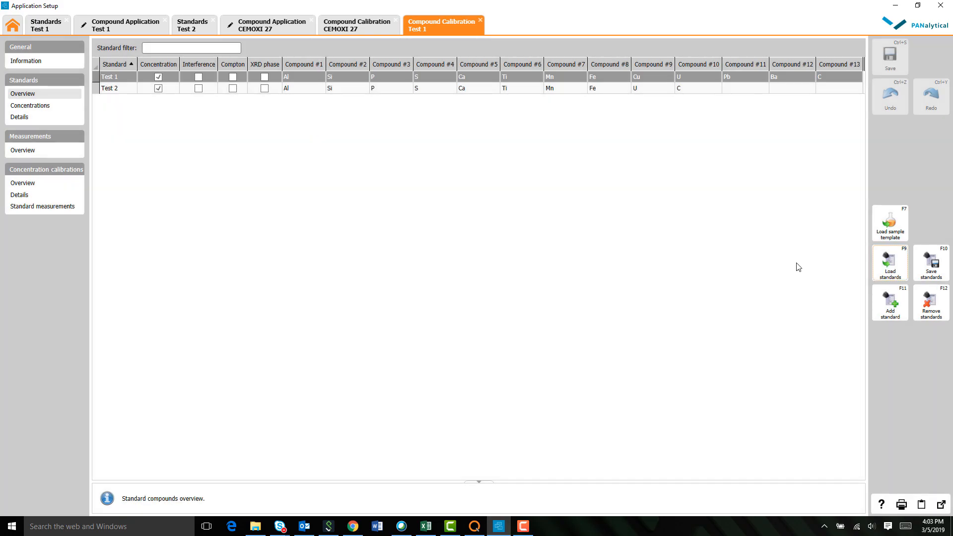
# Check the Test 1 calibration's standard concentrations, sample details and measurement overview
pyautogui.click(55, 106)
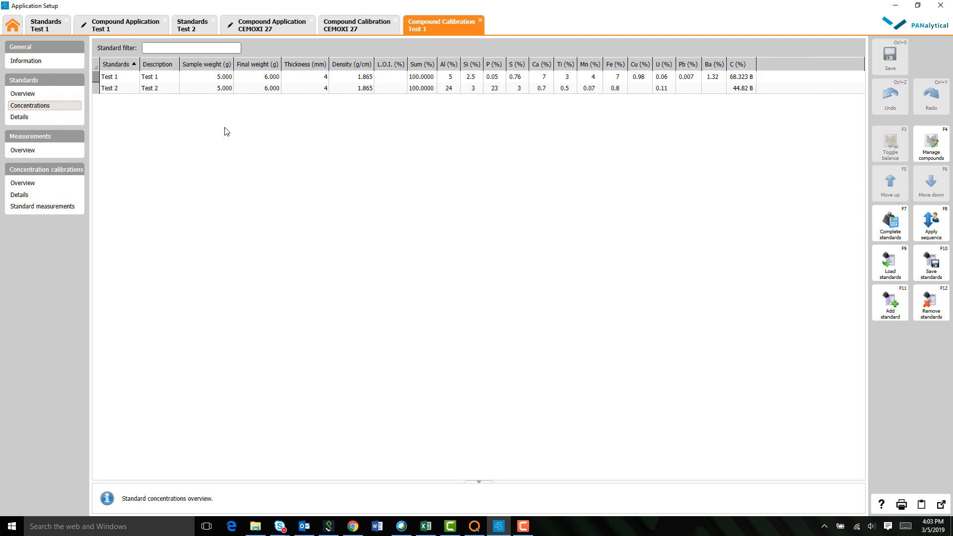
pyautogui.click(53, 96)
pyautogui.click(49, 117)
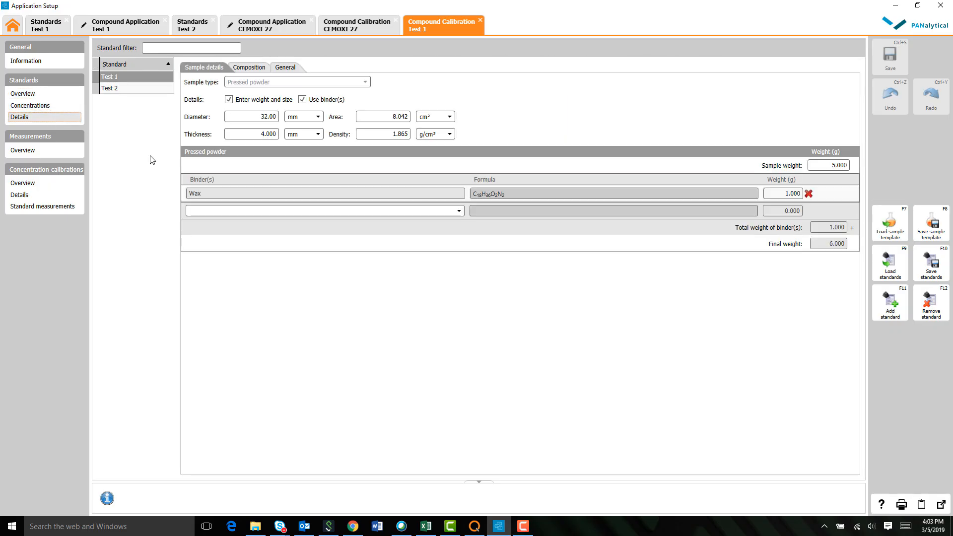
pyautogui.click(62, 150)
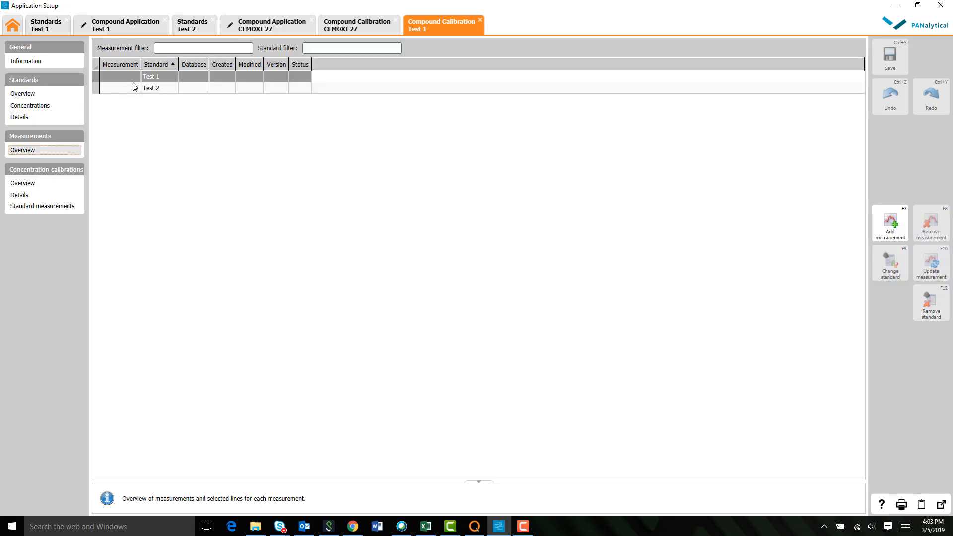
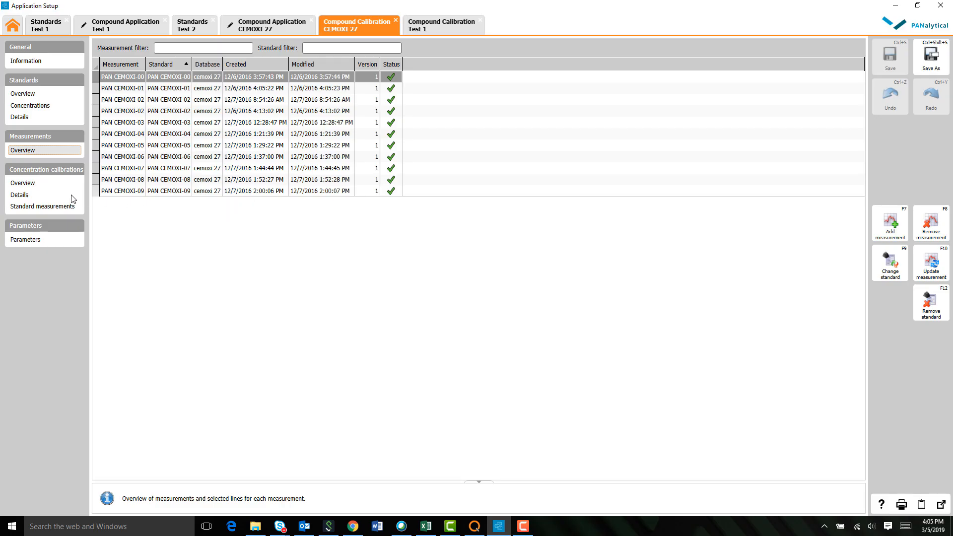
# Open the line calibration settings from the CEMOXI 27 concentration calibrations overview and set the matrix model to None
pyautogui.click(57, 183)
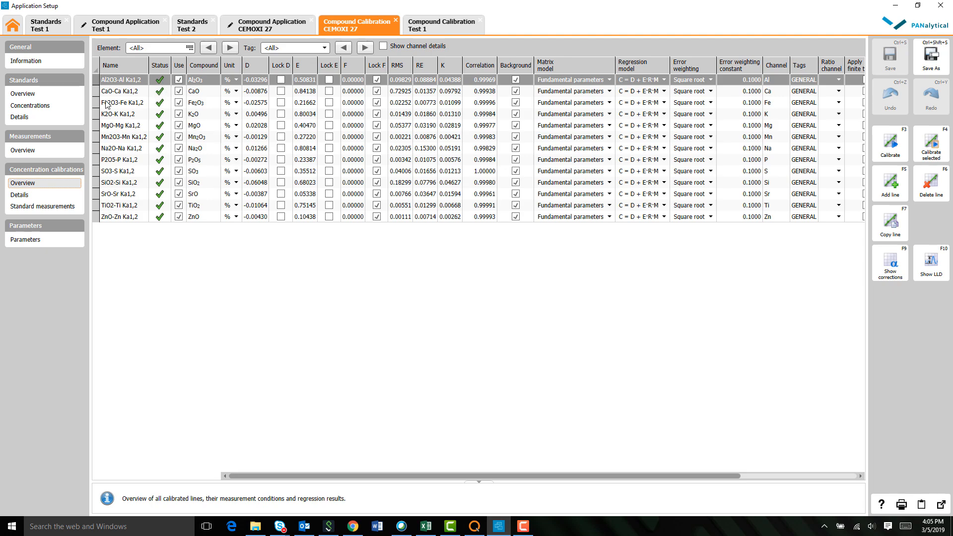
pyautogui.click(890, 144)
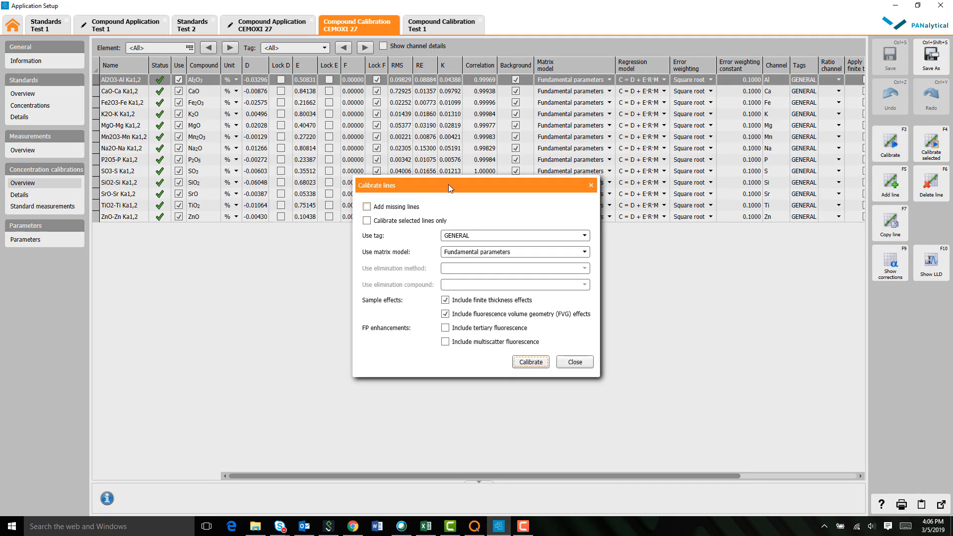
pyautogui.moveTo(448, 183); pyautogui.dragTo(515, 149)
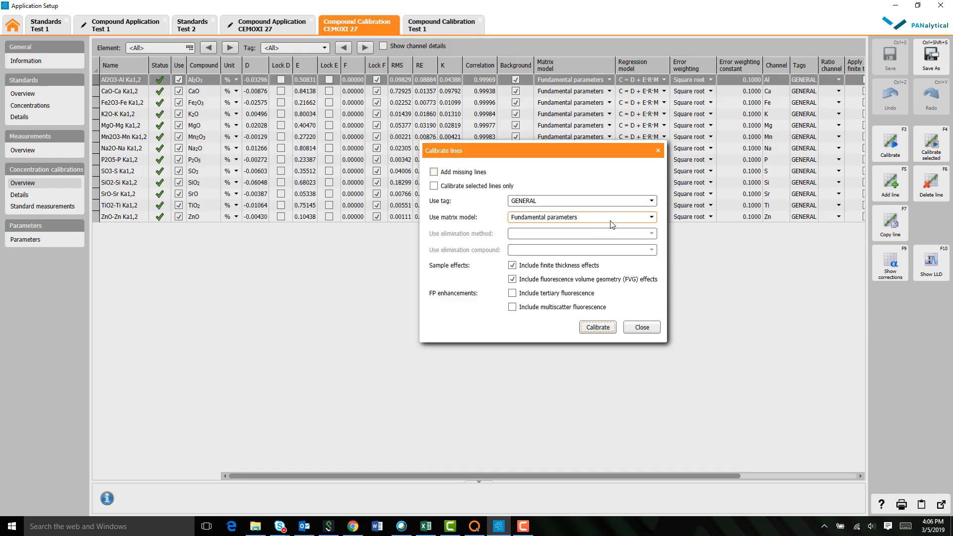
pyautogui.click(534, 218)
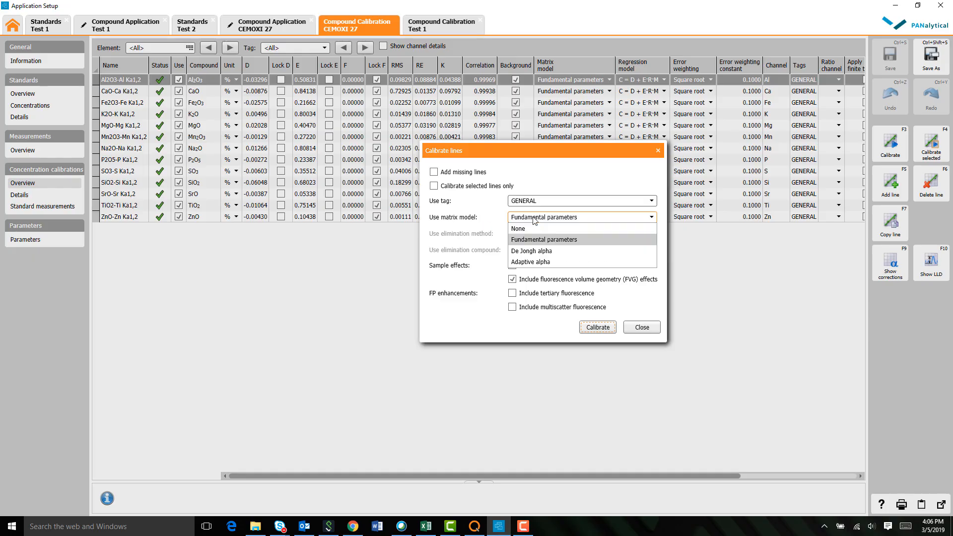
pyautogui.click(578, 230)
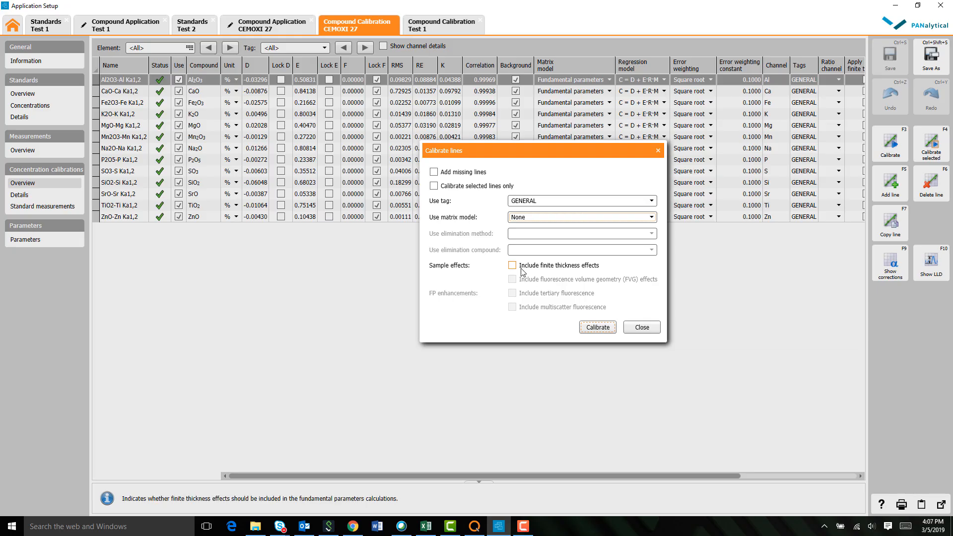
# Check the weight and size entries in the sample details of the Test 1 standard
pyautogui.click(52, 28)
pyautogui.click(213, 68)
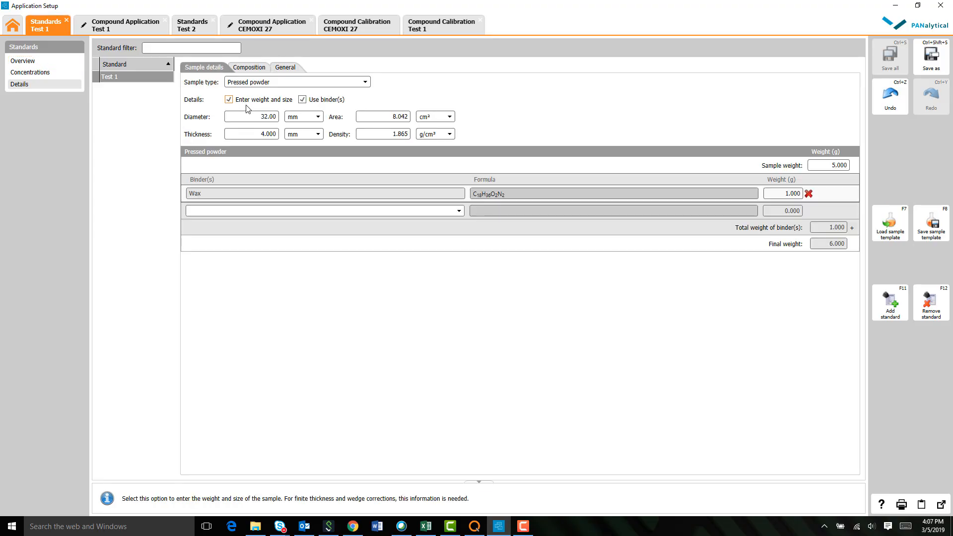
pyautogui.click(264, 116)
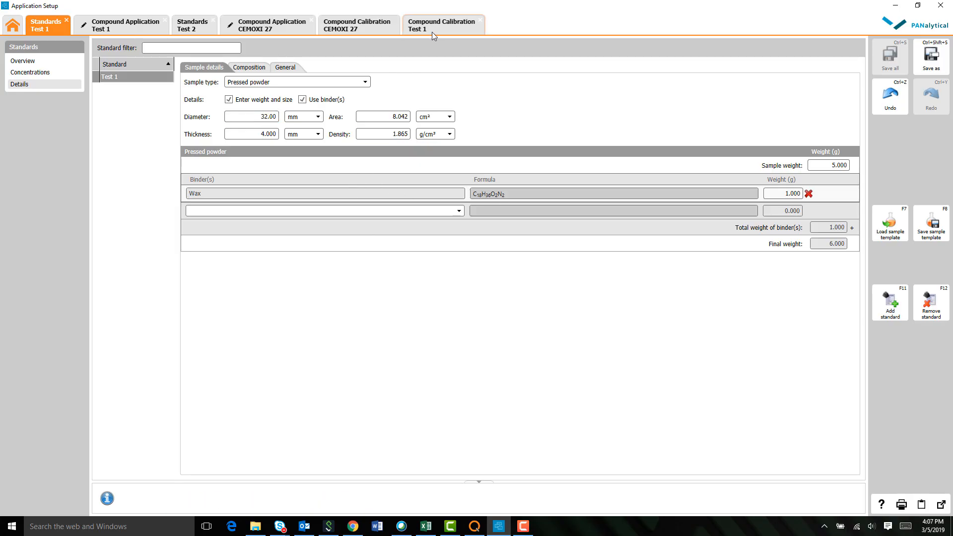
# Include finite thickness and fluorescence volume geometry effects in the CEMOXI 27 line calibration settings, and close them without calibrating
pyautogui.click(359, 30)
pyautogui.press('F3')
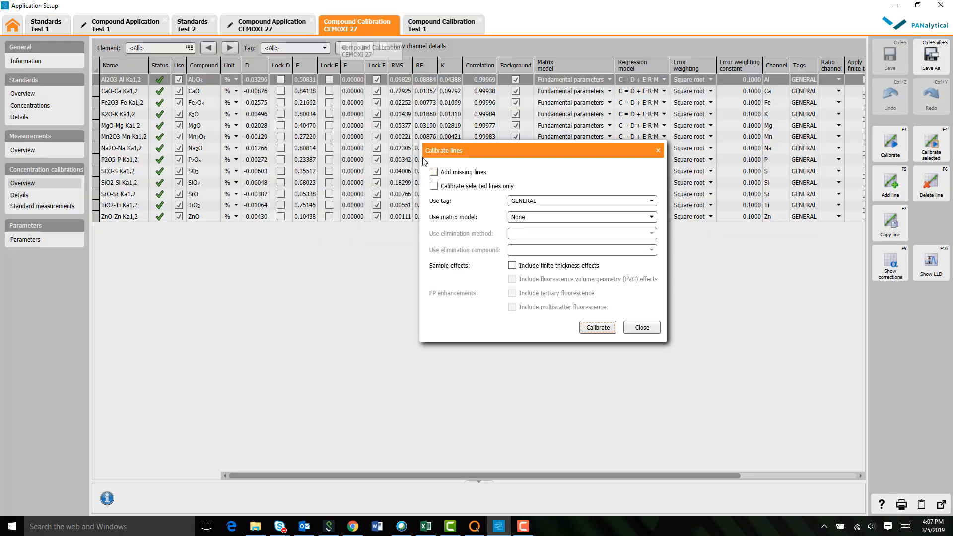
pyautogui.click(555, 272)
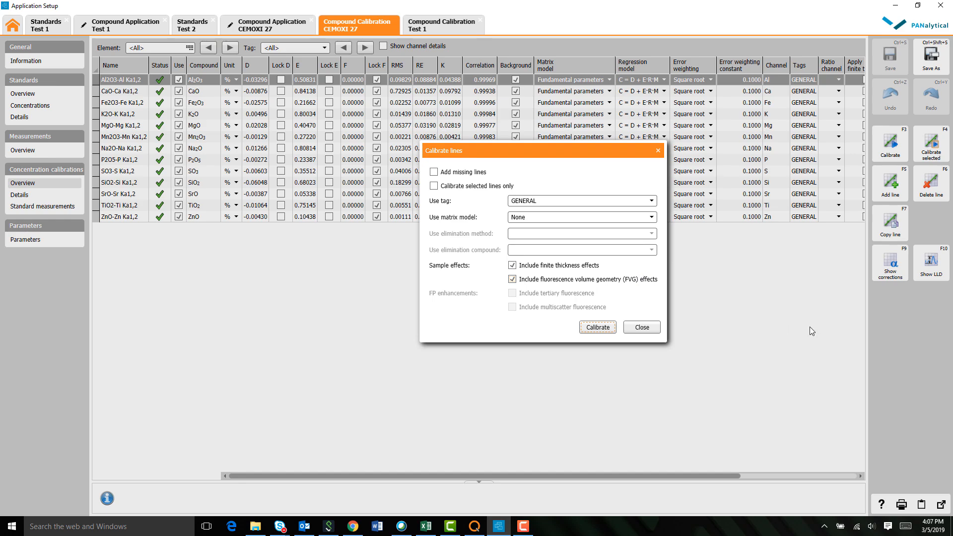
pyautogui.click(640, 327)
# Open the help page on the concentration calibrations overview and read its description of the calibration line columns
pyautogui.click(881, 504)
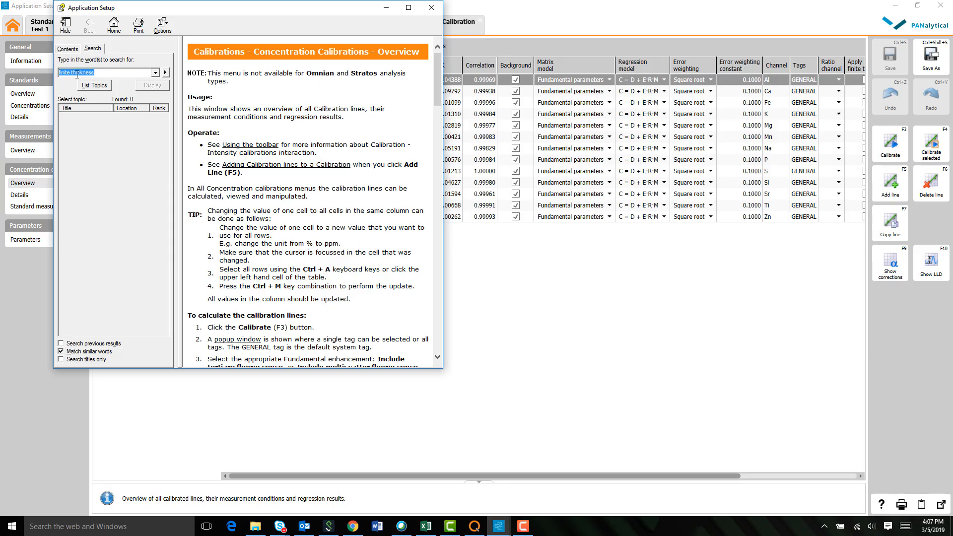
pyautogui.click(311, 225)
pyautogui.scroll(-15, 322, 229)
pyautogui.scroll(-16, 336, 232)
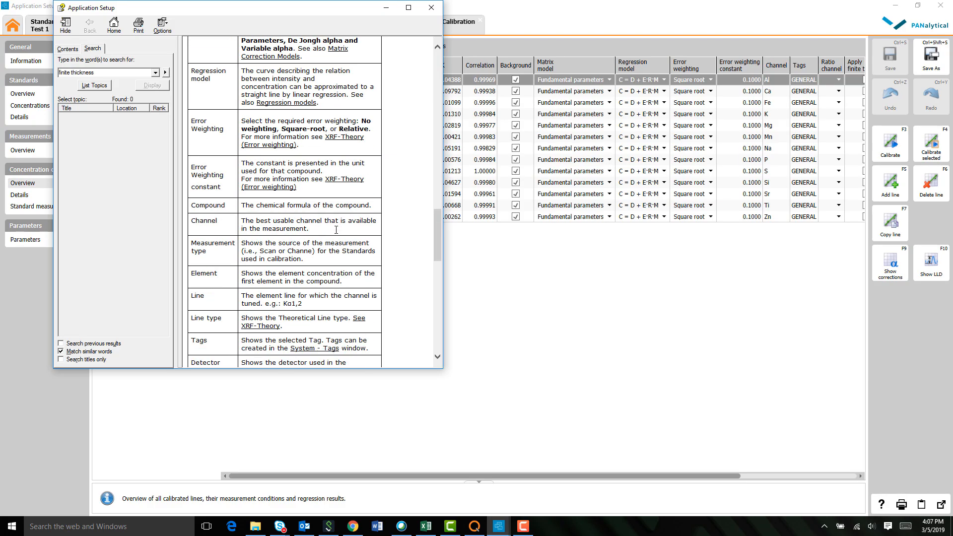
pyautogui.scroll(10, 335, 230)
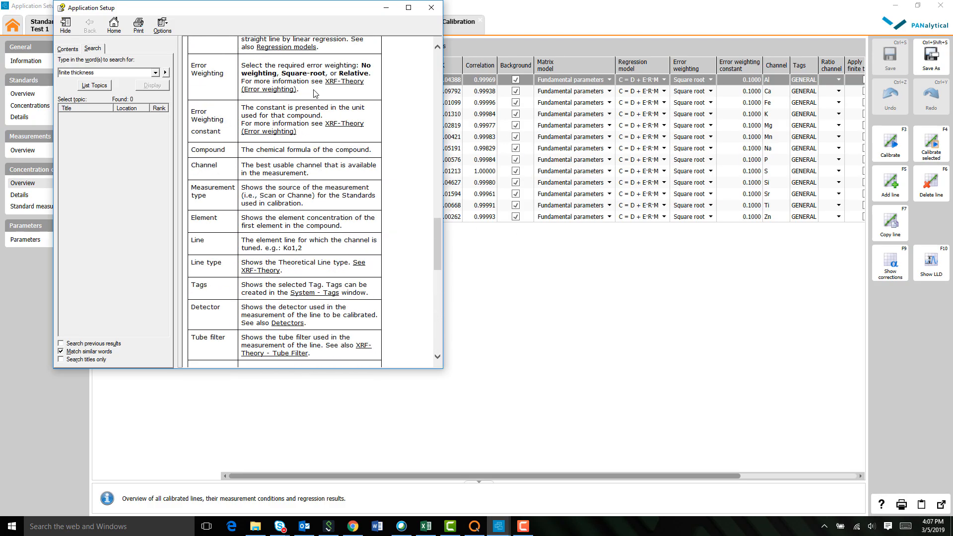
# Search the help for "finite thickness" and read the processing parameters topic's finite thickness and fluorescent volume geometry corrections
pyautogui.moveTo(133, 73); pyautogui.dragTo(57, 73)
pyautogui.press('Return')
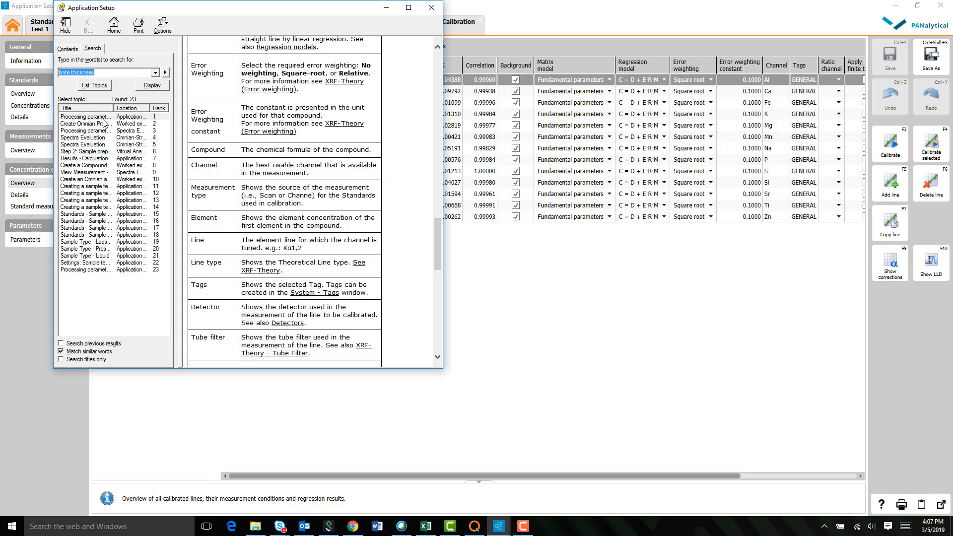
pyautogui.moveTo(113, 108); pyautogui.dragTo(137, 109)
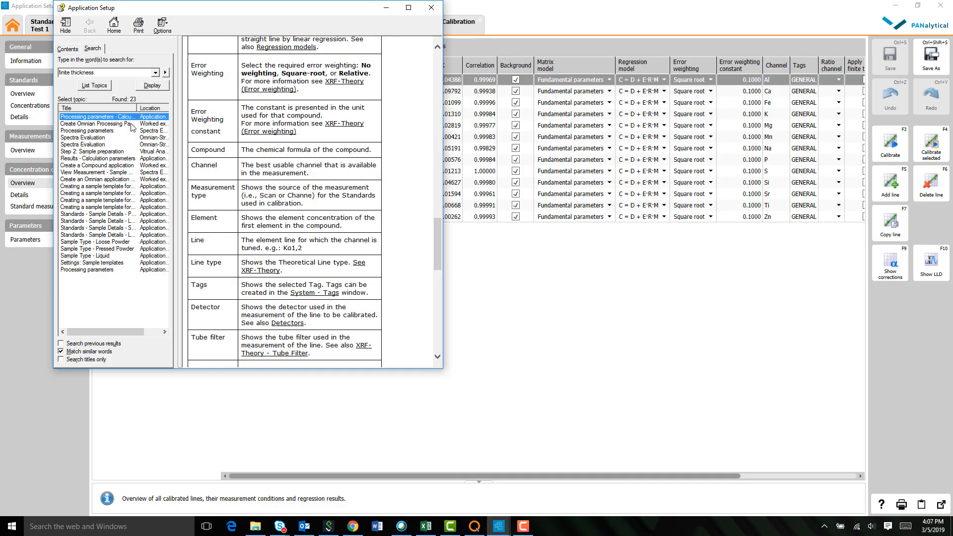
pyautogui.doubleClick(124, 120)
pyautogui.scroll(-10, 313, 252)
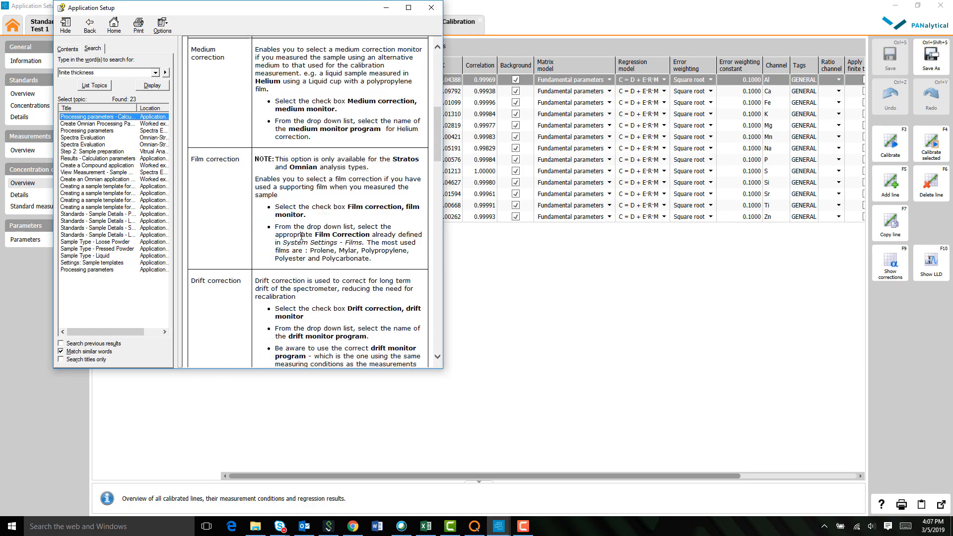
pyautogui.scroll(-8, 313, 252)
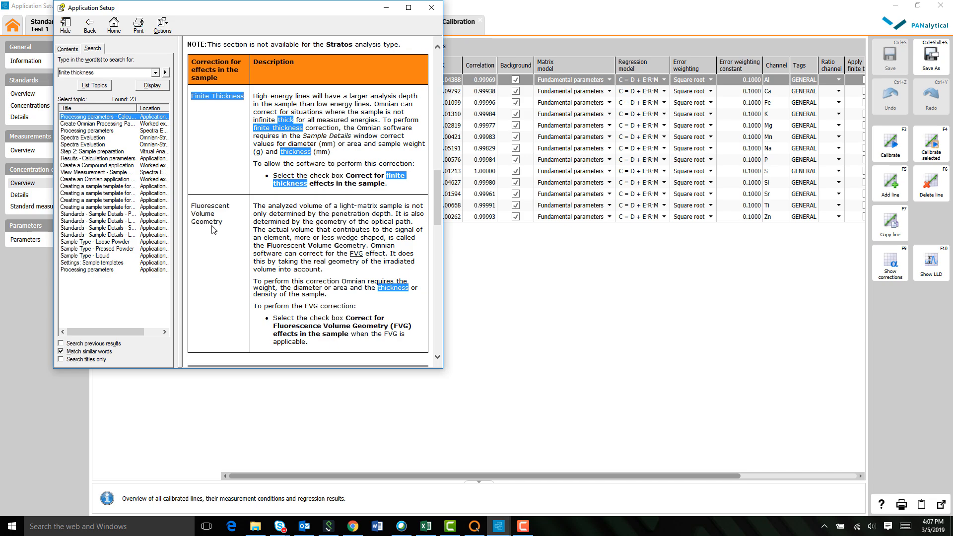
# Browse the help contents, expanding the Measure and Analyse and Application packages topics, and minimize the help window
pyautogui.moveTo(348, 11); pyautogui.dragTo(414, 69)
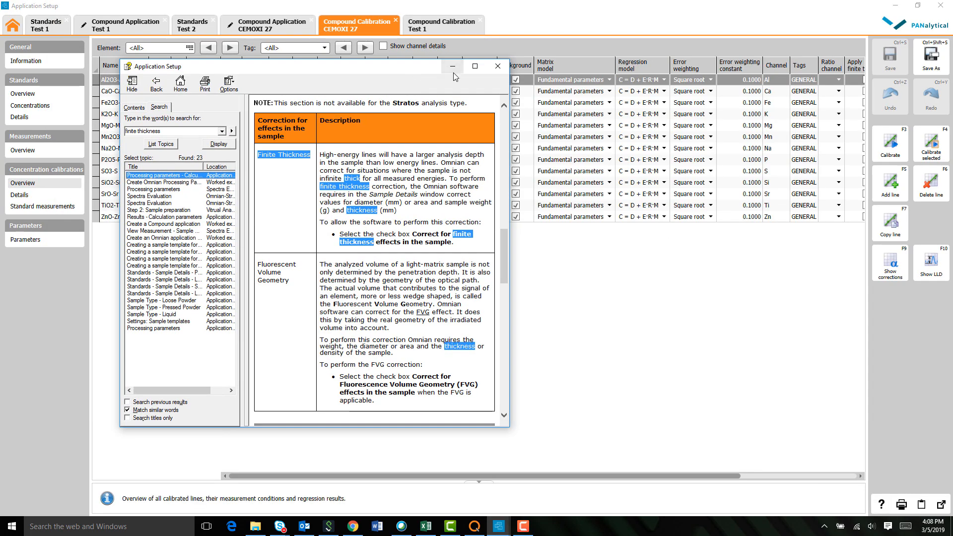
pyautogui.click(133, 108)
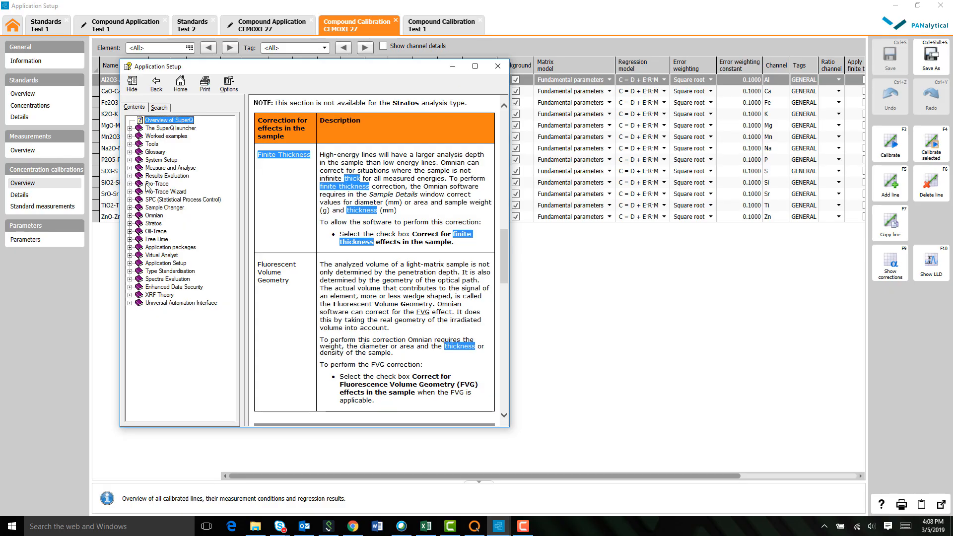
pyautogui.click(130, 168)
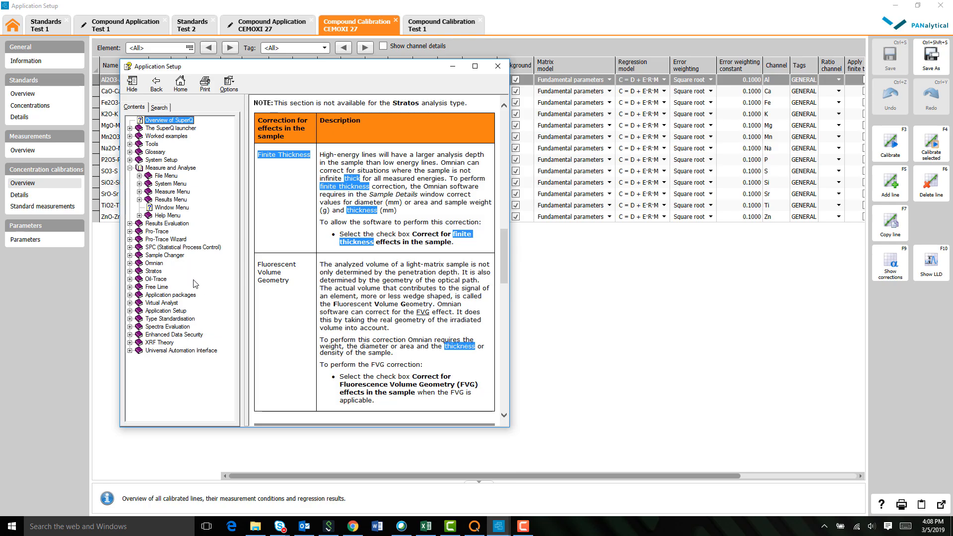
pyautogui.click(130, 295)
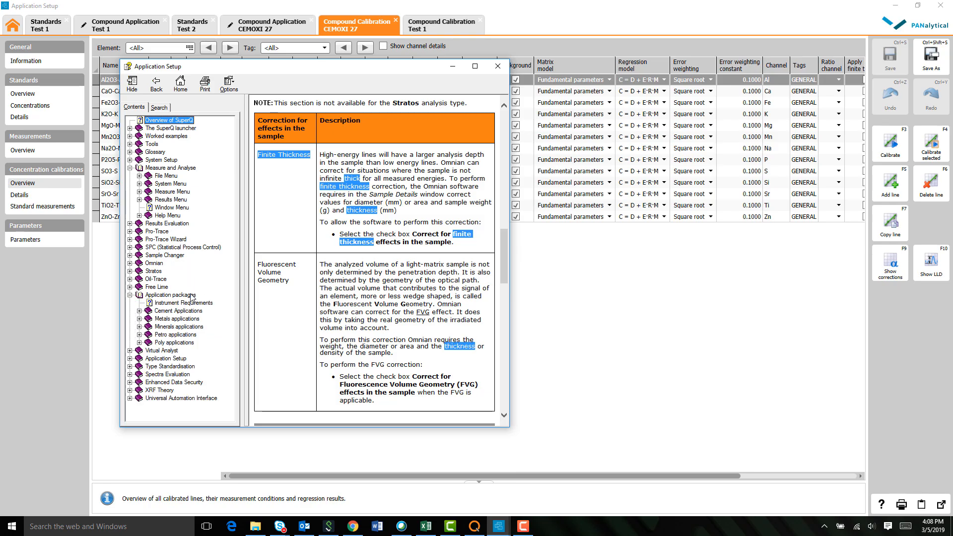
pyautogui.click(451, 66)
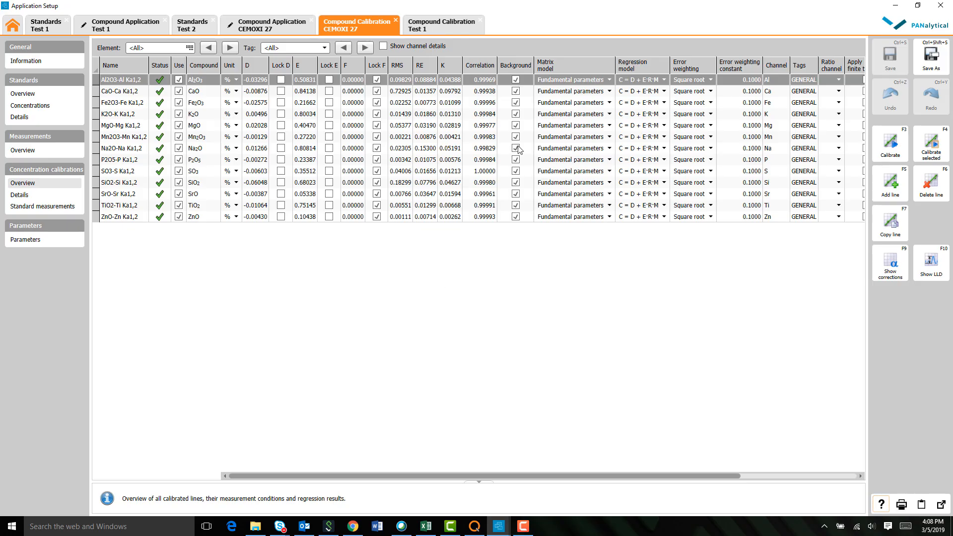
# Calibrate all CEMOXI 27 lines under the GENERAL tag with the matrix model set to None
pyautogui.click(891, 150)
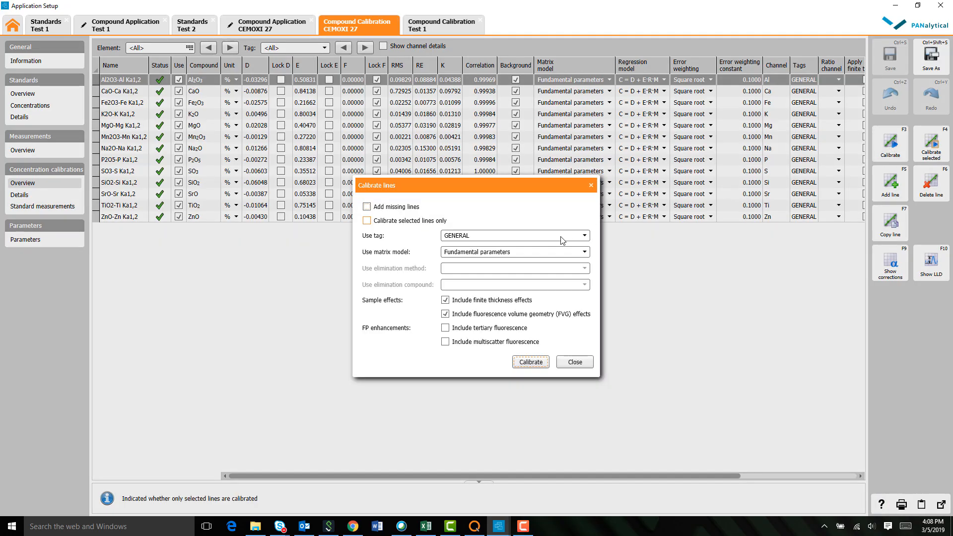
pyautogui.click(532, 253)
pyautogui.click(524, 266)
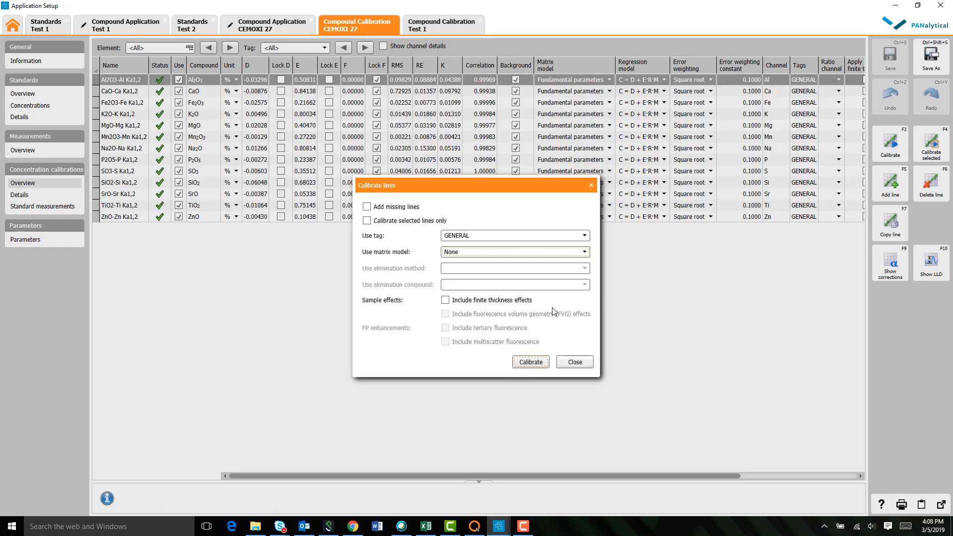
pyautogui.click(530, 362)
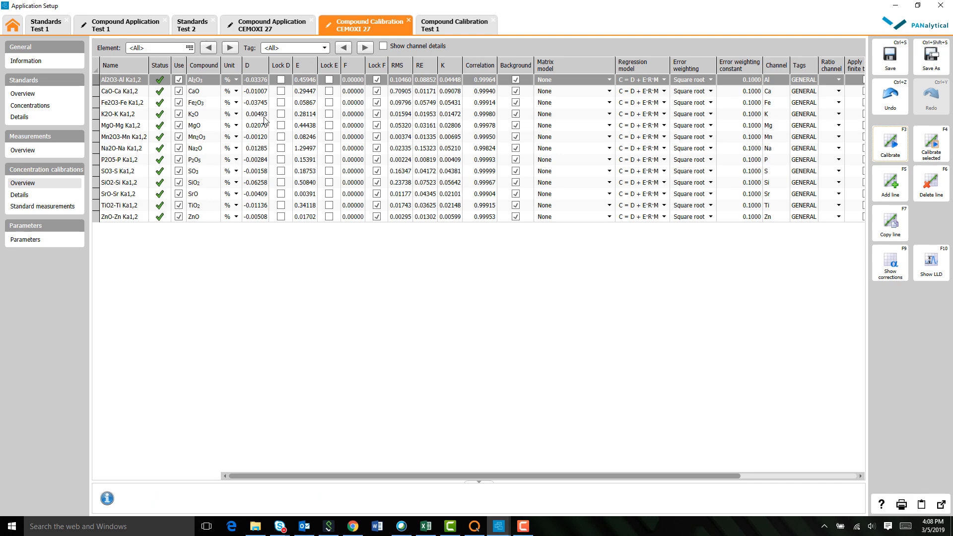
# Open the concentration calibration details and compare the calibration graphs of the individual compound lines for scatter around the fit
pyautogui.click(25, 197)
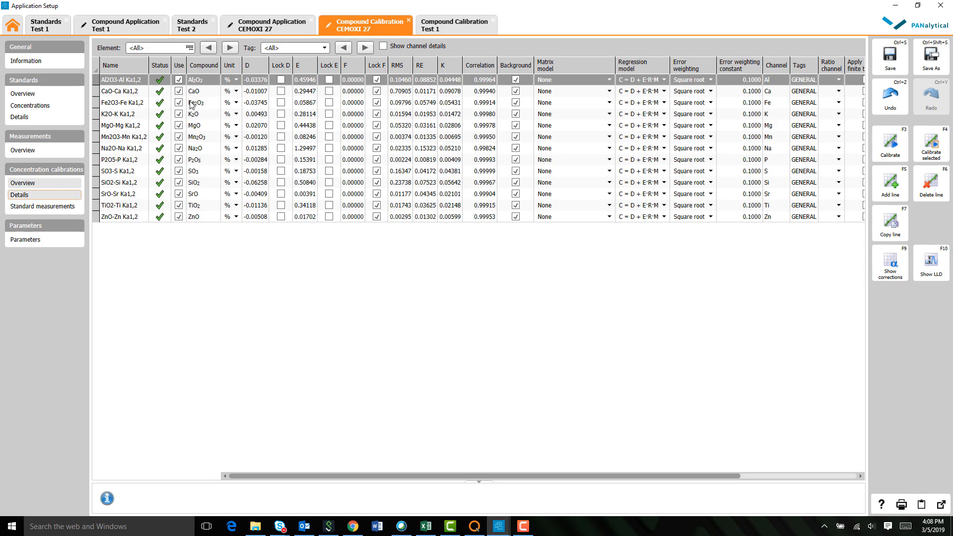
pyautogui.click(120, 76)
pyautogui.click(122, 88)
pyautogui.click(123, 103)
pyautogui.click(127, 125)
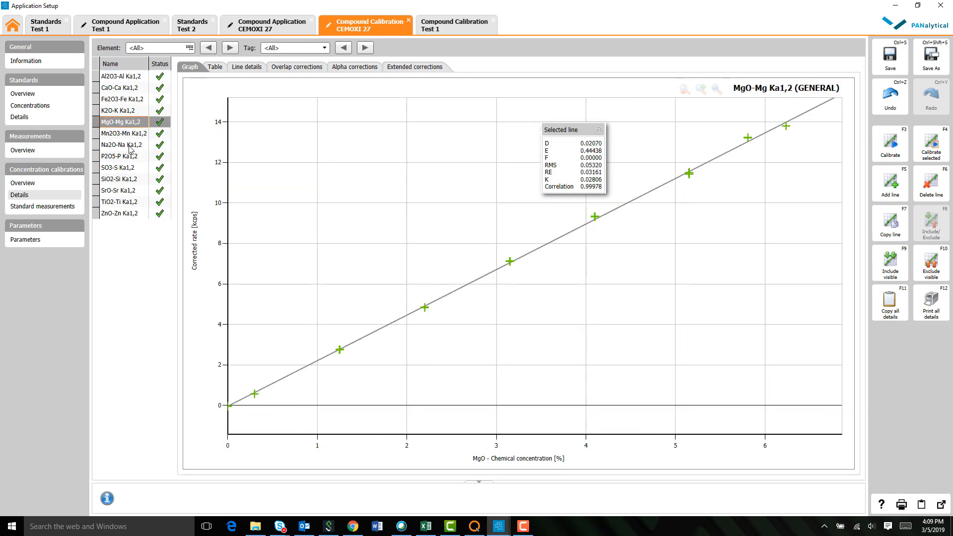
pyautogui.click(130, 147)
pyautogui.click(131, 134)
pyautogui.click(132, 125)
pyautogui.click(129, 111)
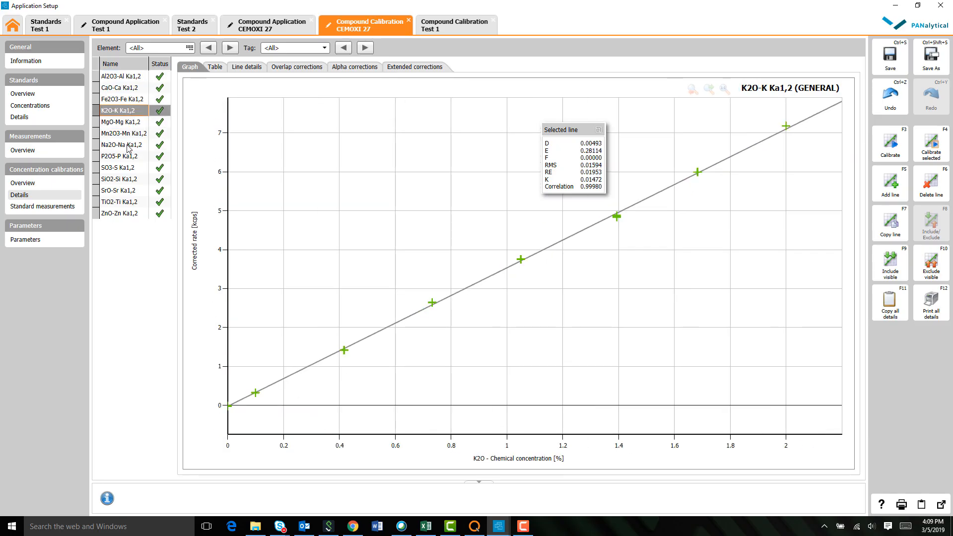
pyautogui.click(129, 146)
pyautogui.click(129, 168)
pyautogui.click(130, 180)
pyautogui.click(130, 192)
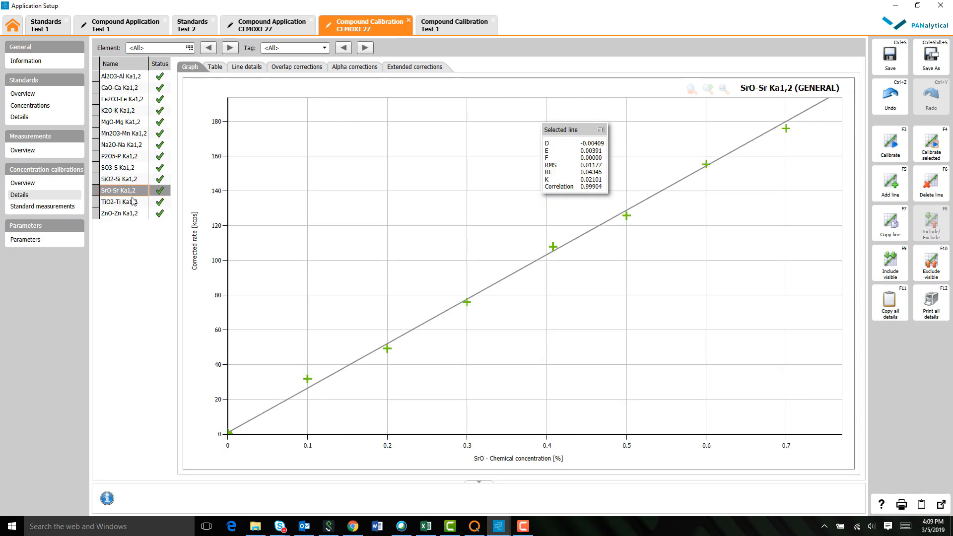
pyautogui.click(134, 201)
pyautogui.click(132, 213)
pyautogui.click(130, 111)
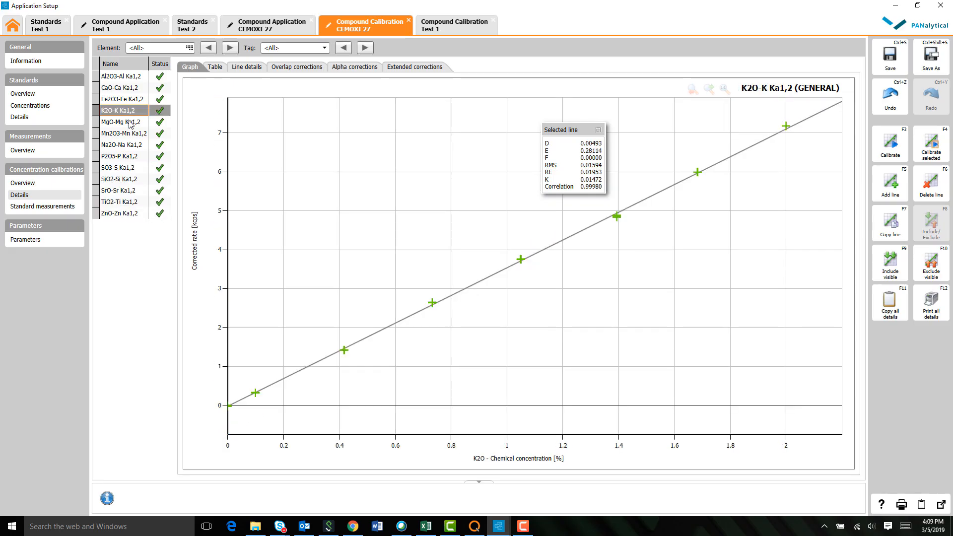
pyautogui.click(130, 122)
# Include the excluded 12/6/2016 measurement of PAN CEMOXI-02 in the Fe2O3-Fe line and recalibrate that line
pyautogui.click(132, 100)
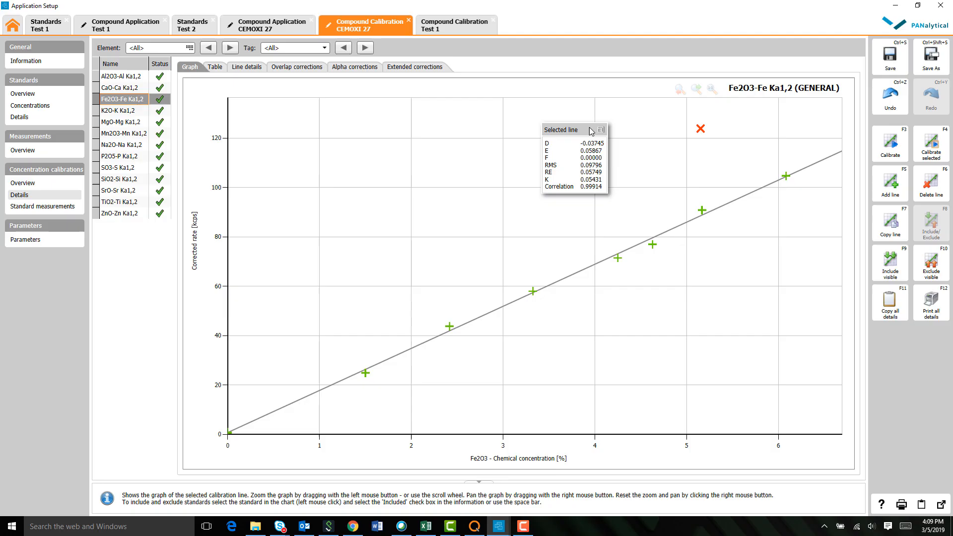
pyautogui.click(700, 130)
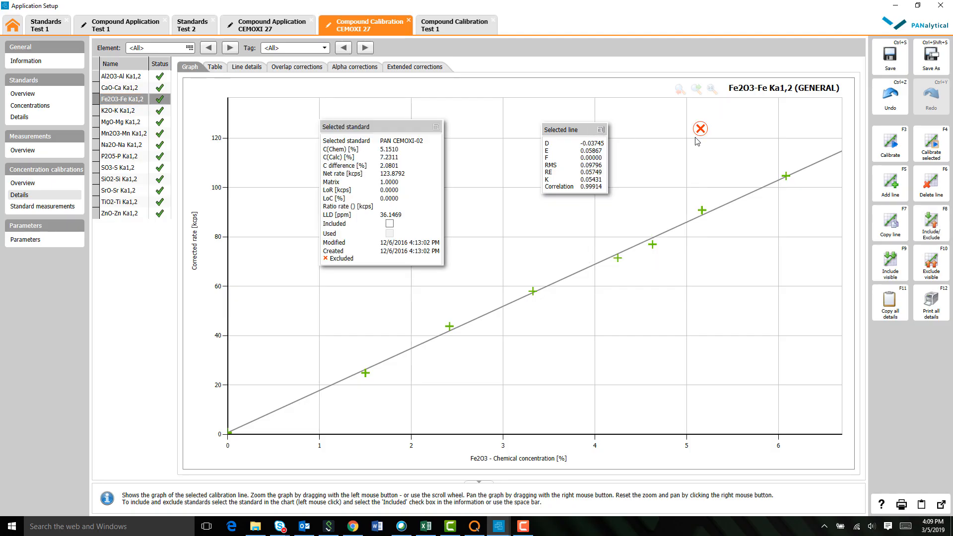
pyautogui.click(389, 224)
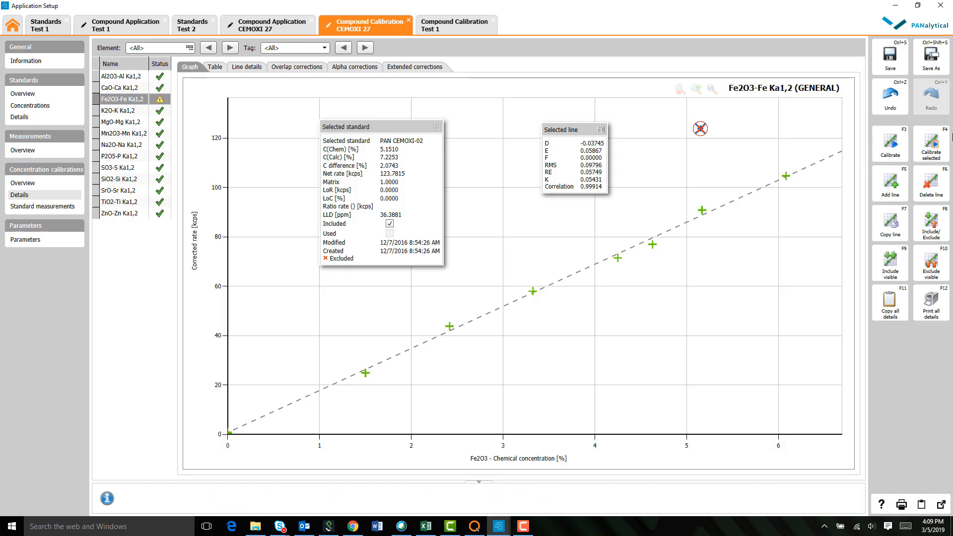
pyautogui.click(933, 148)
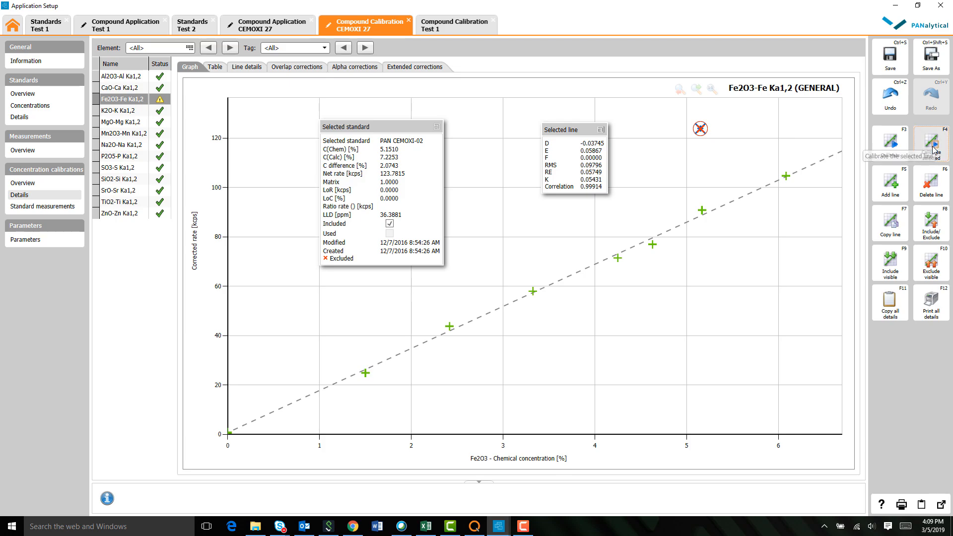
# Include the 12/7/2016 measurement of PAN CEMOXI-02 in the Fe2O3-Fe line as well and recalibrate it, showing the full graph again
pyautogui.moveTo(700, 135)
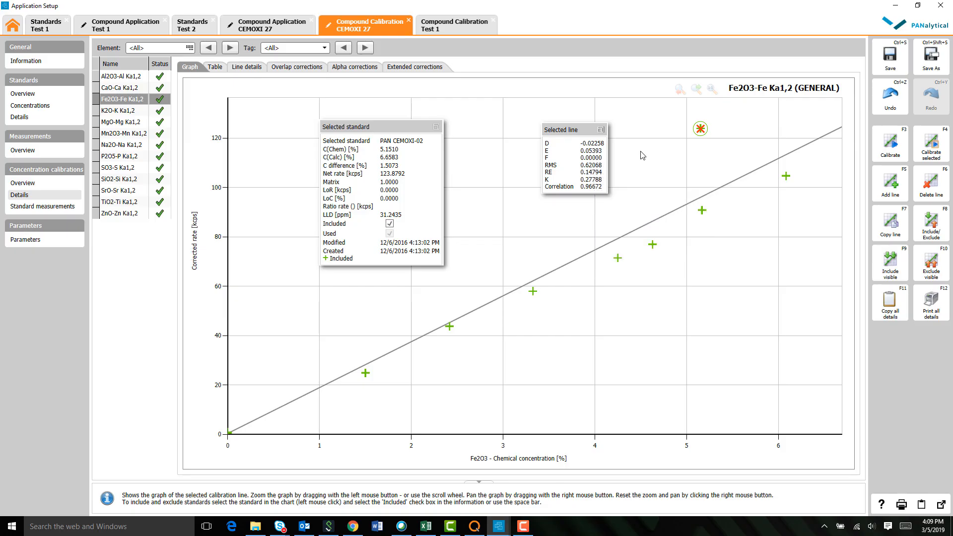
pyautogui.moveTo(732, 114); pyautogui.dragTo(675, 147)
pyautogui.moveTo(554, 225); pyautogui.dragTo(495, 275)
pyautogui.click(499, 314)
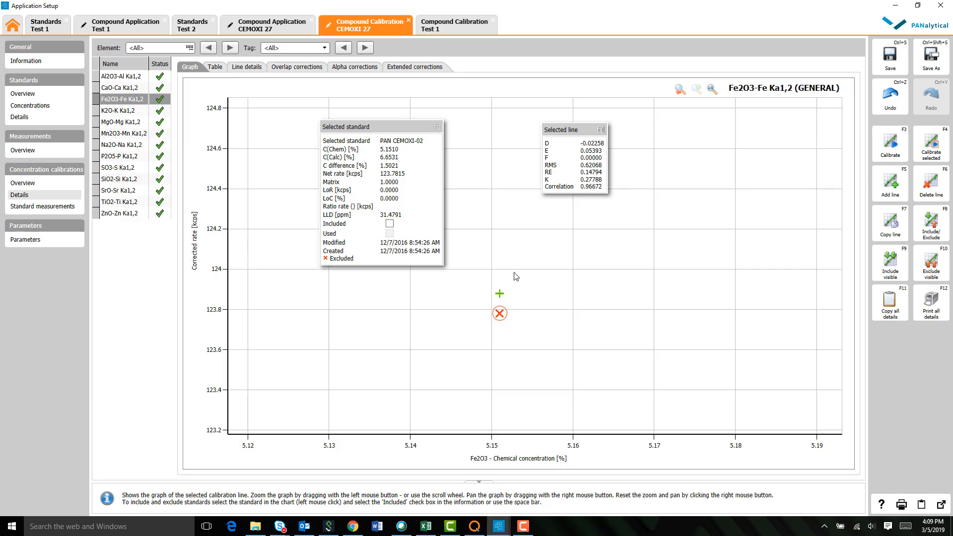
pyautogui.click(390, 224)
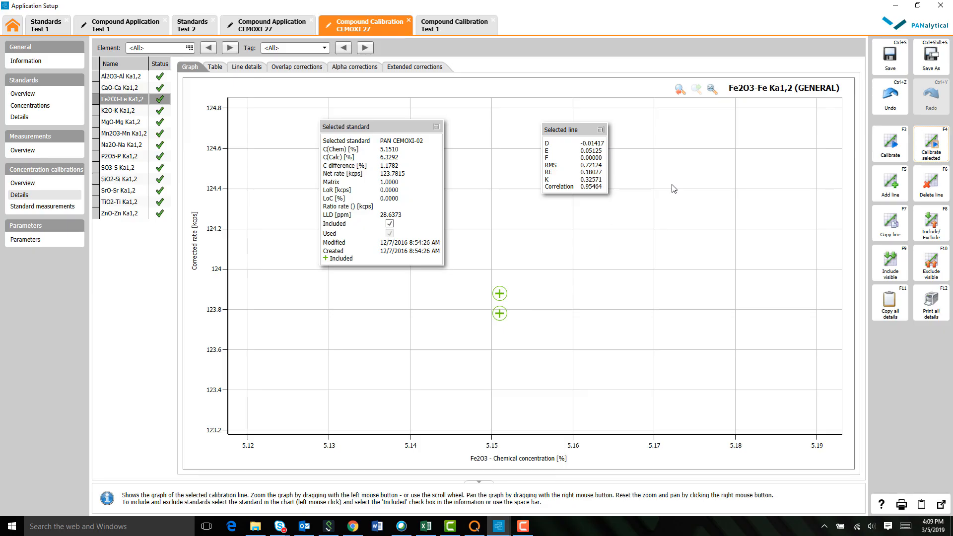
pyautogui.rightClick(683, 156)
pyautogui.click(712, 90)
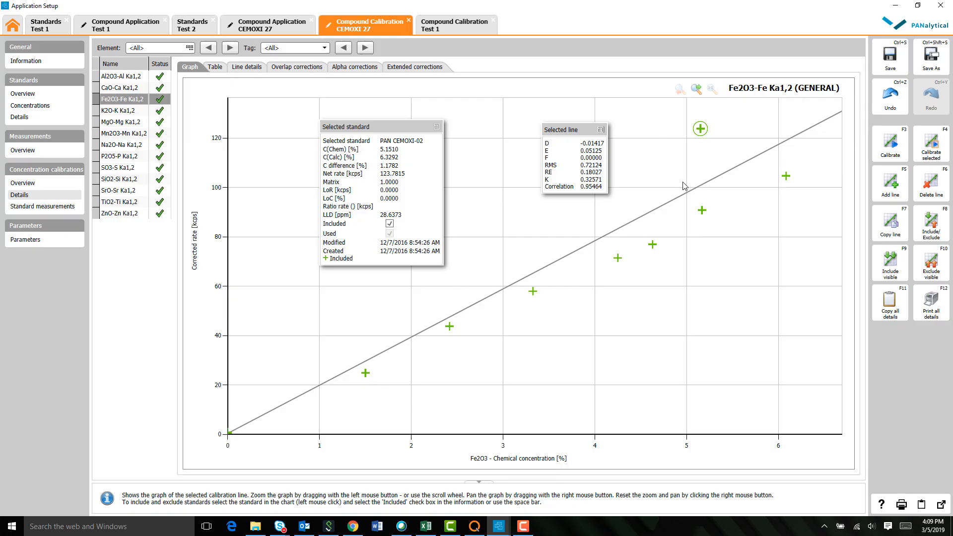
# Exclude both PAN CEMOXI-02 measurements from the Fe2O3-Fe line again and recalibrate the line
pyautogui.click(704, 133)
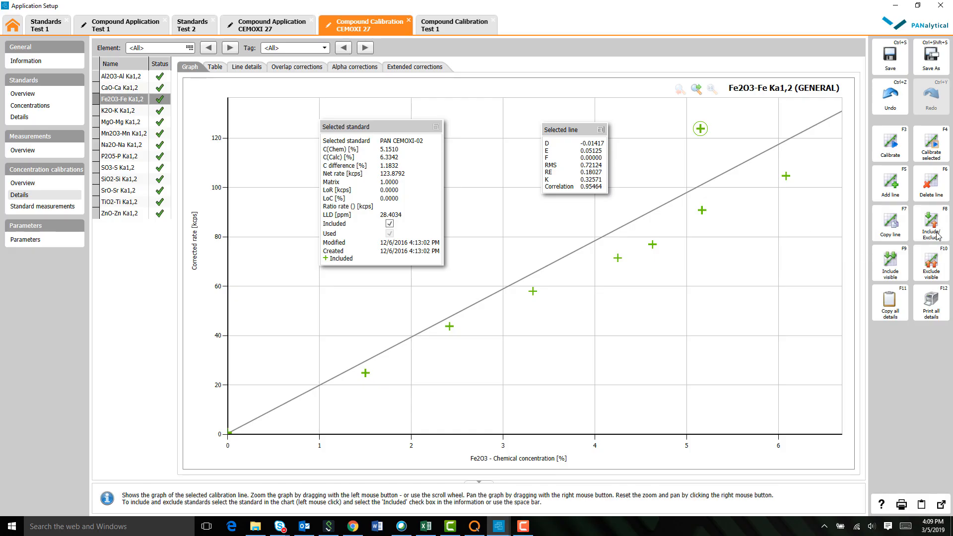
pyautogui.click(390, 225)
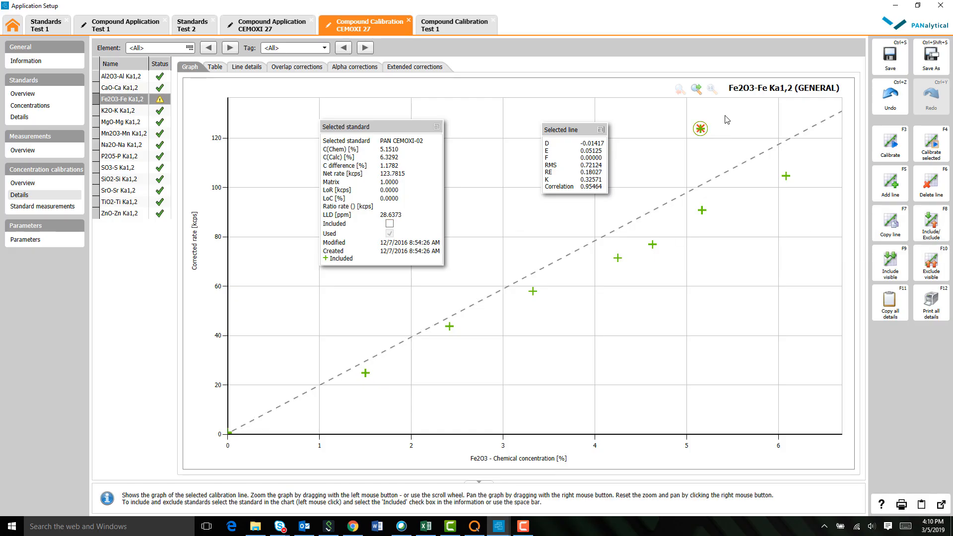
pyautogui.moveTo(673, 148); pyautogui.dragTo(673, 148)
pyautogui.moveTo(590, 230); pyautogui.dragTo(525, 277)
pyautogui.click(499, 300)
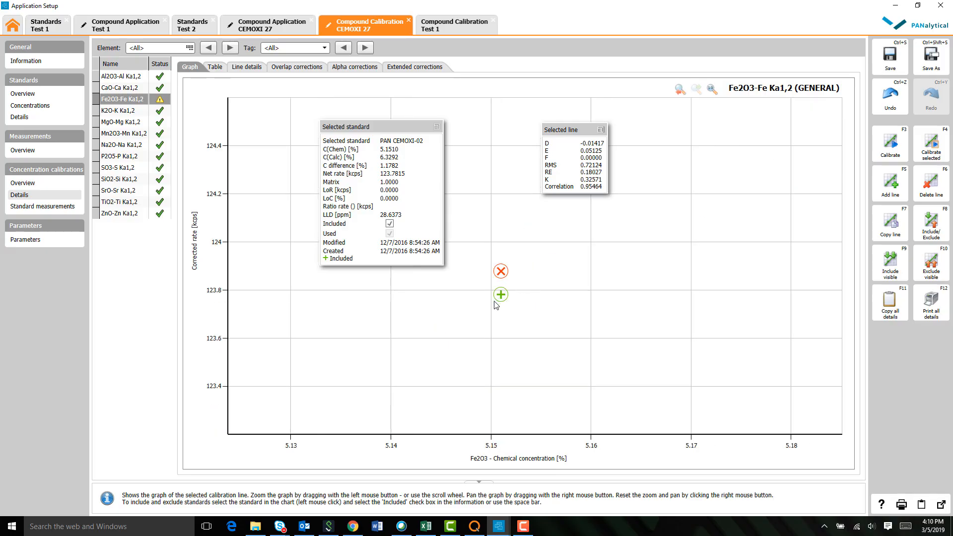
pyautogui.click(390, 224)
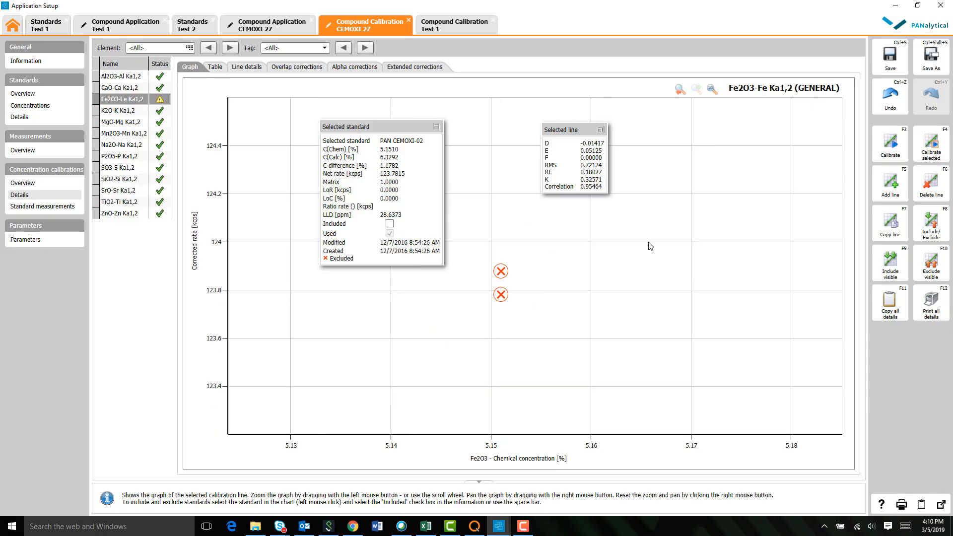
pyautogui.click(940, 160)
pyautogui.click(712, 89)
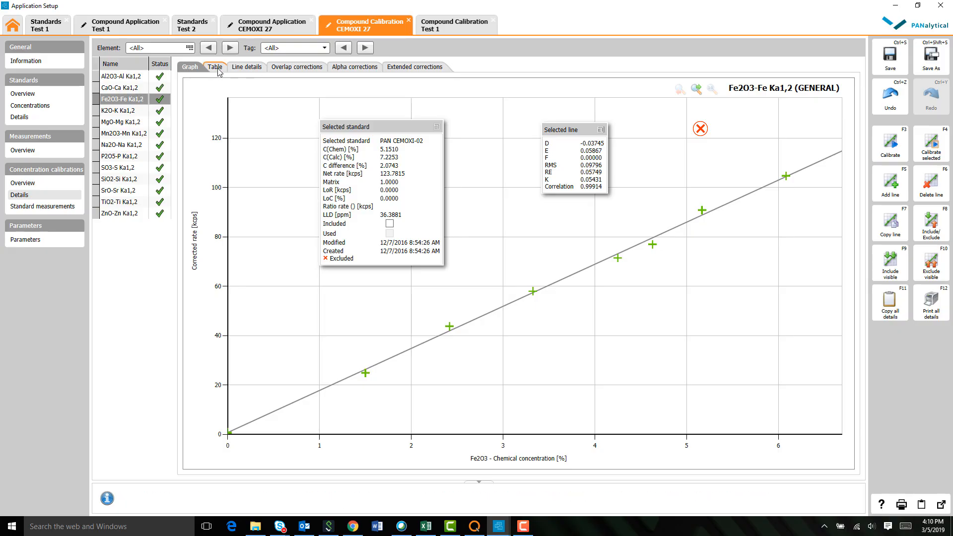
# From the concentration calibrations overview, read the help topic on error weighting with its RMS, RE and K factor formulas, and close the help
pyautogui.click(30, 183)
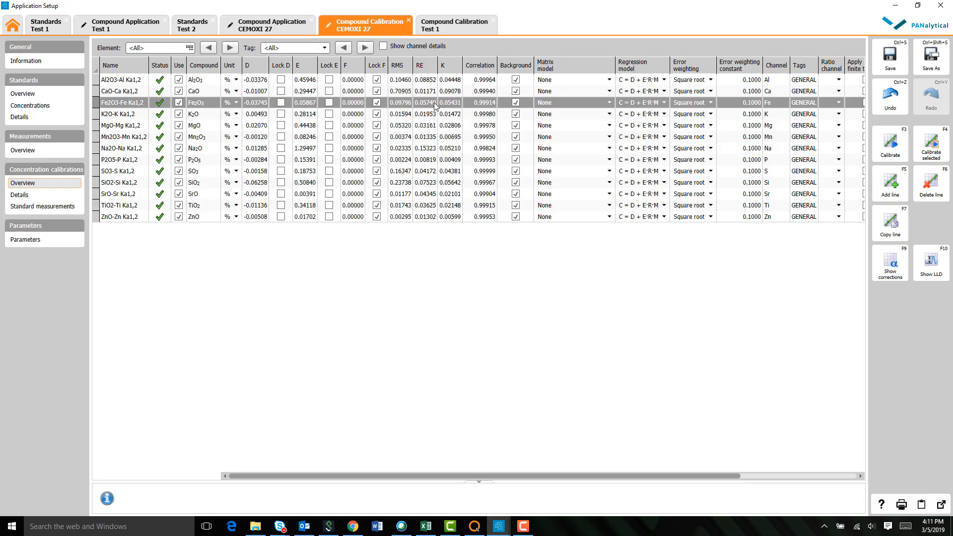
pyautogui.press('F1')
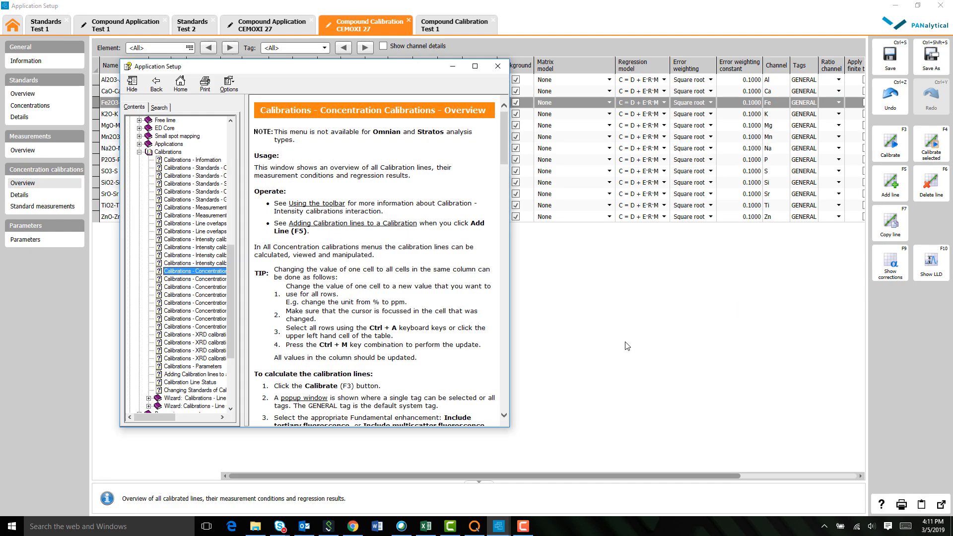
pyautogui.scroll(-5, 424, 305)
pyautogui.scroll(-10, 425, 312)
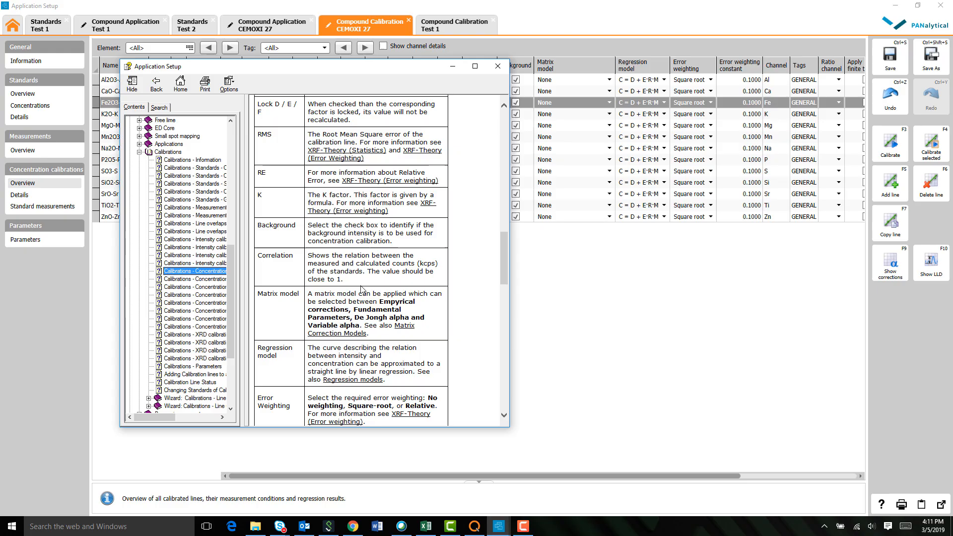
pyautogui.click(359, 211)
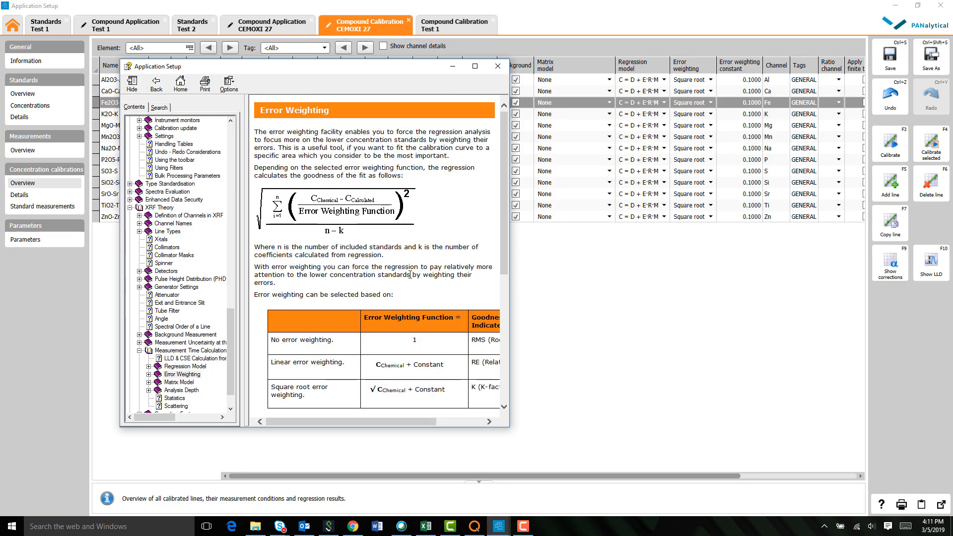
pyautogui.scroll(-5, 409, 274)
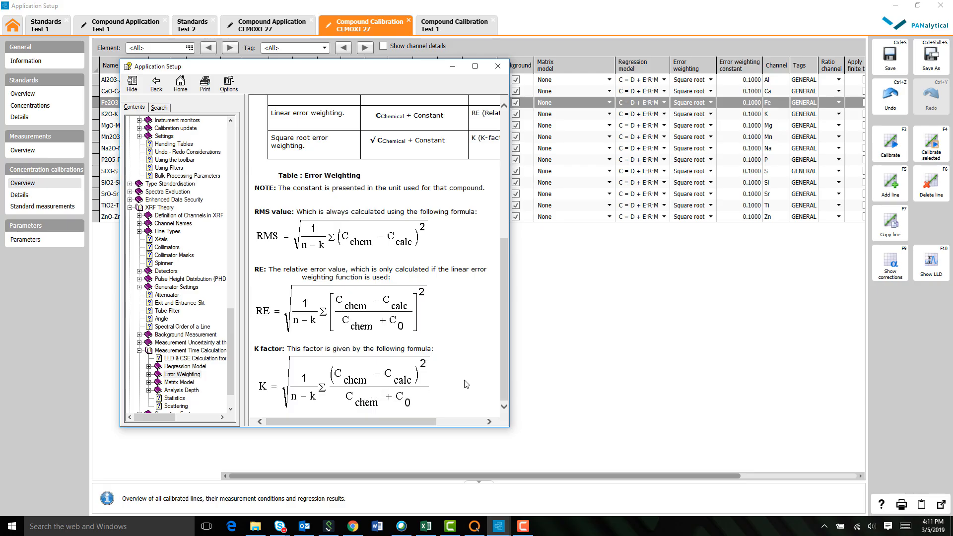
pyautogui.scroll(8, 464, 382)
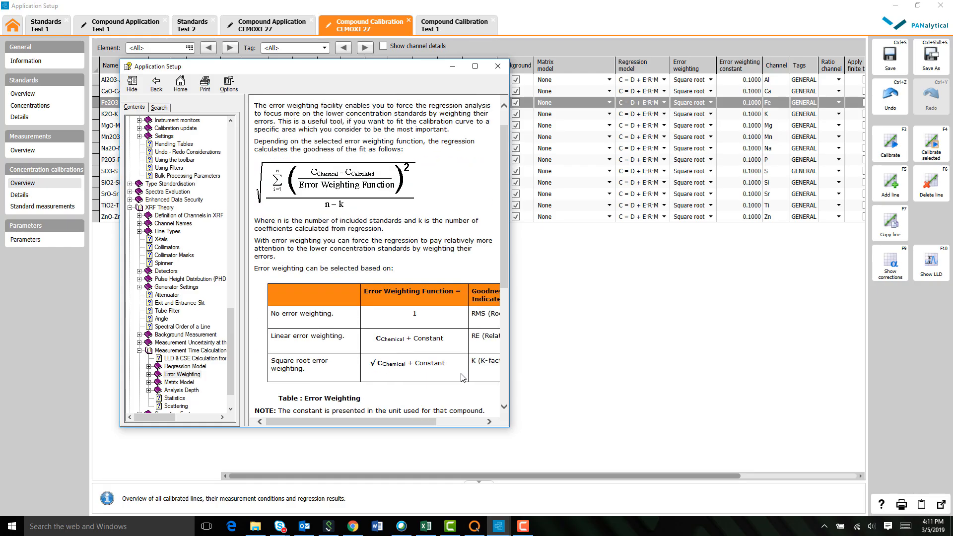
pyautogui.click(498, 66)
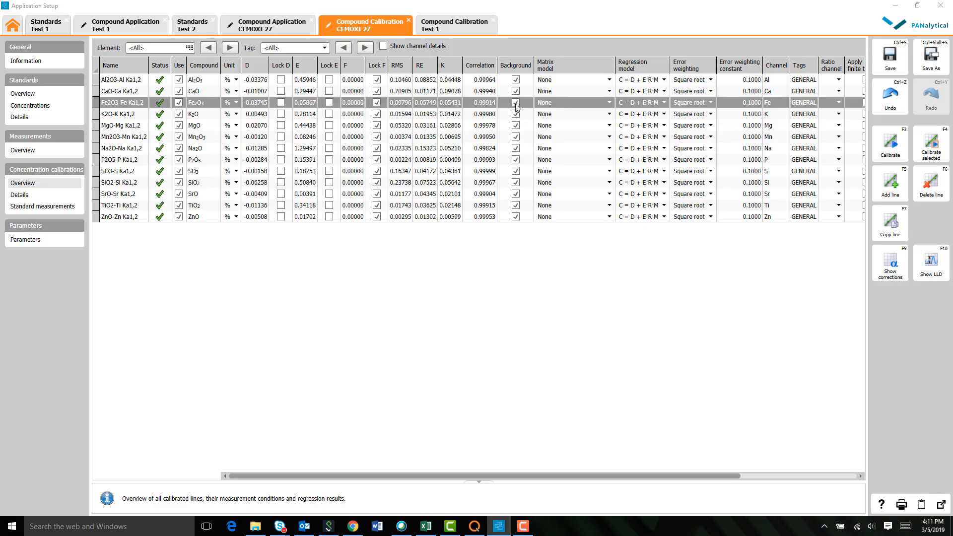
# Set the matrix model of the Fe2O3-Fe line to Fundamental parameters and recalibrate that line
pyautogui.click(561, 103)
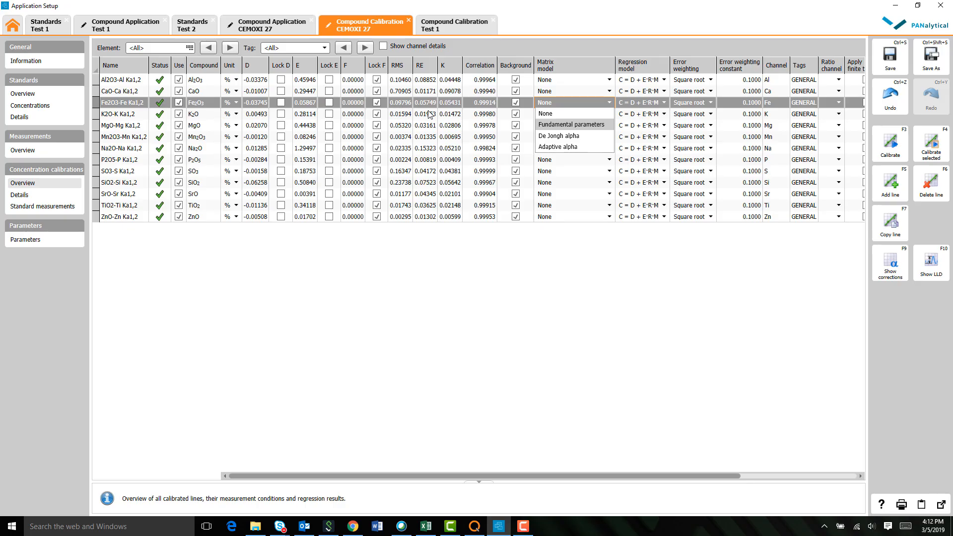
pyautogui.click(569, 125)
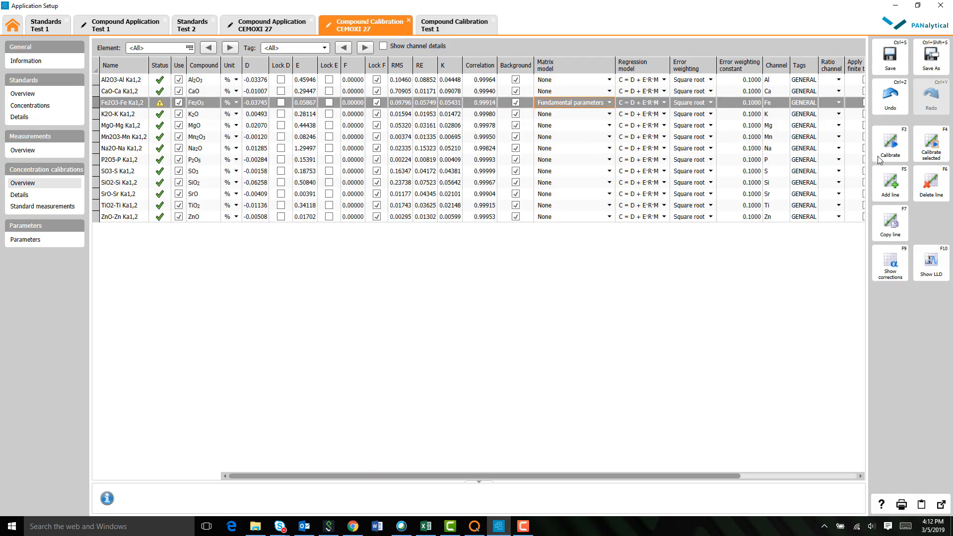
pyautogui.click(933, 149)
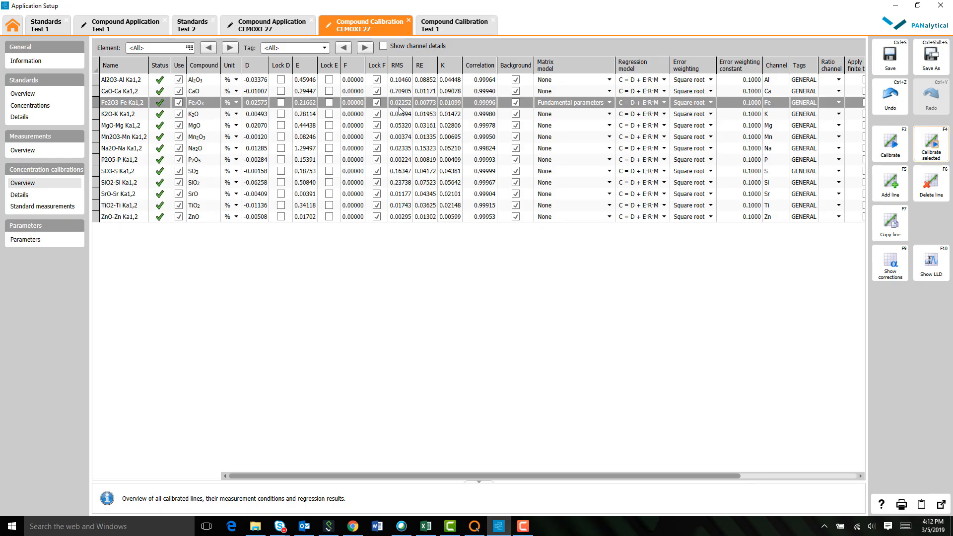
# Set the Fe2O3-Fe line's matrix model back to None and recalibrate the line for comparison
pyautogui.click(583, 103)
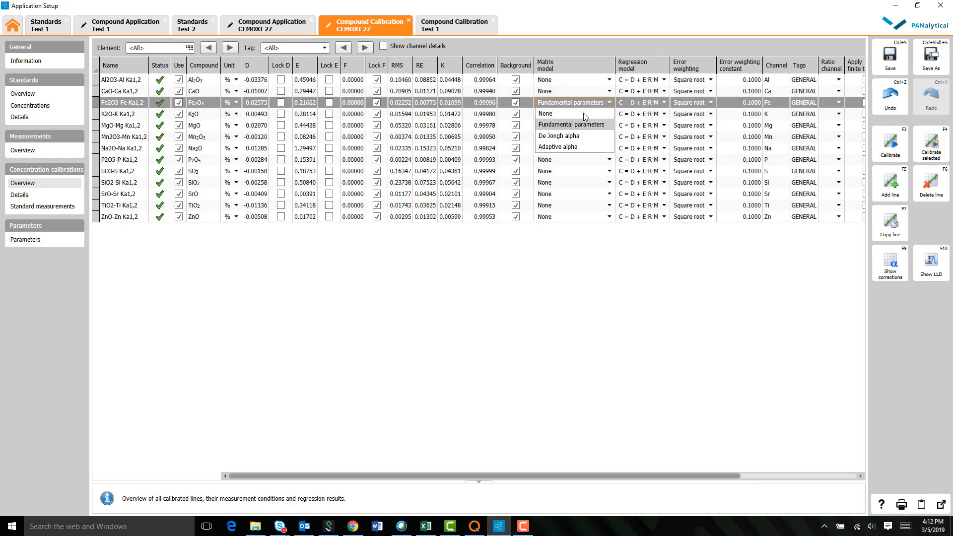
pyautogui.click(584, 115)
pyautogui.click(928, 154)
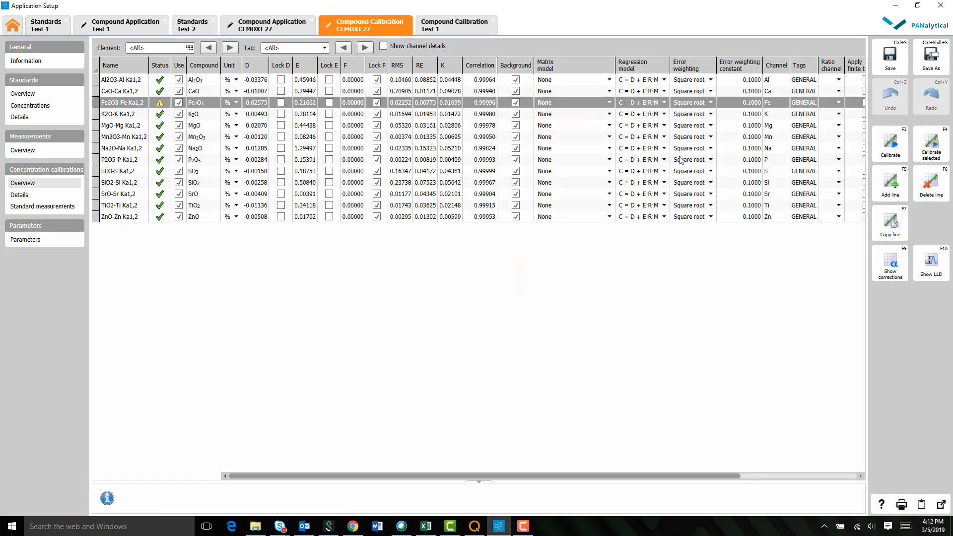
# Apply the Fundamental parameters matrix model to the Fe2O3-Fe line again and recalibrate only that line
pyautogui.click(573, 102)
pyautogui.click(571, 126)
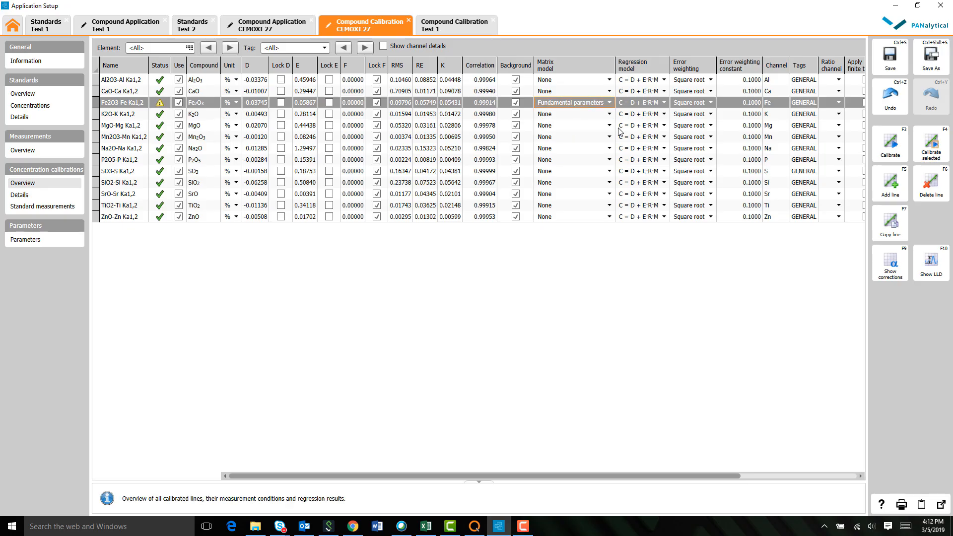
pyautogui.click(929, 142)
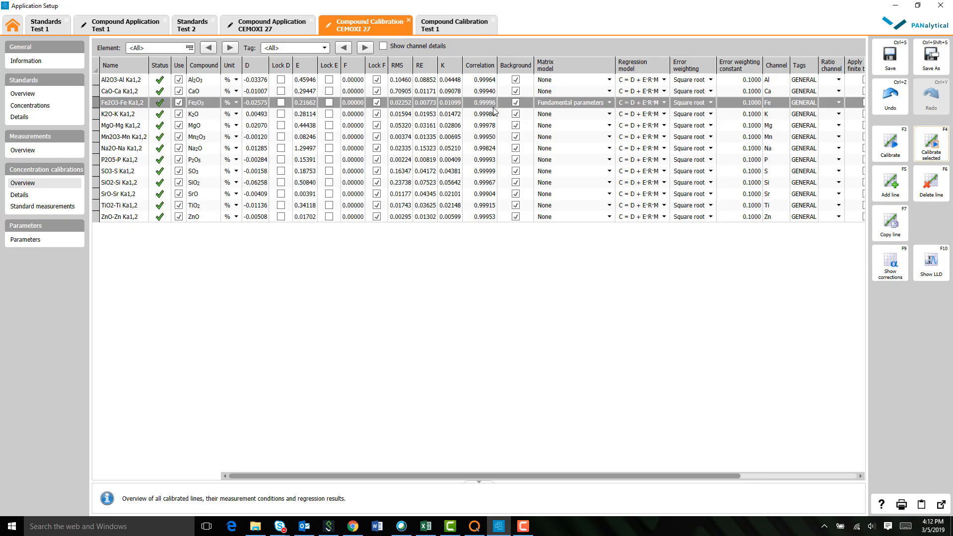
# Examine the Fe2O3-Fe calibration graph, comparing chemical and calculated concentrations of individual standards from PAN CEMOXI-00 upward
pyautogui.click(38, 195)
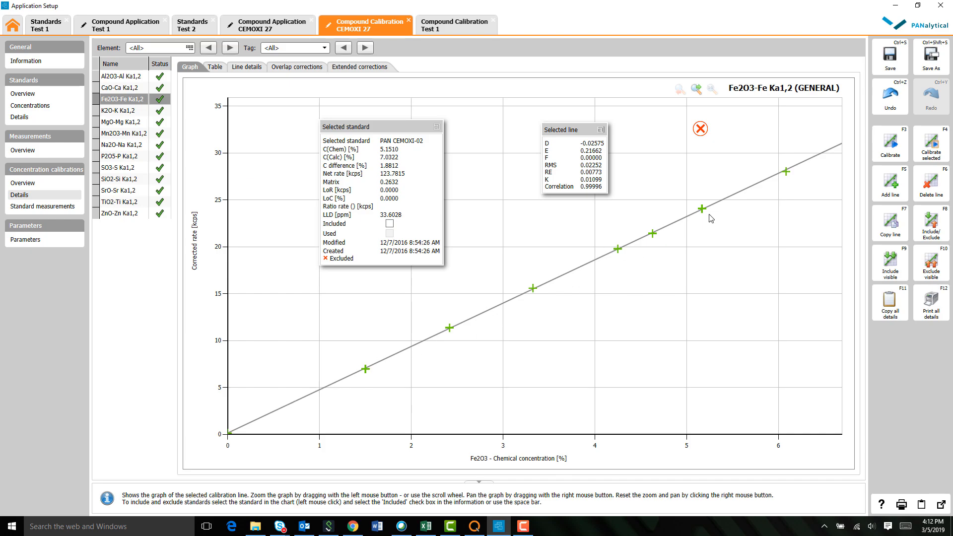
pyautogui.click(230, 434)
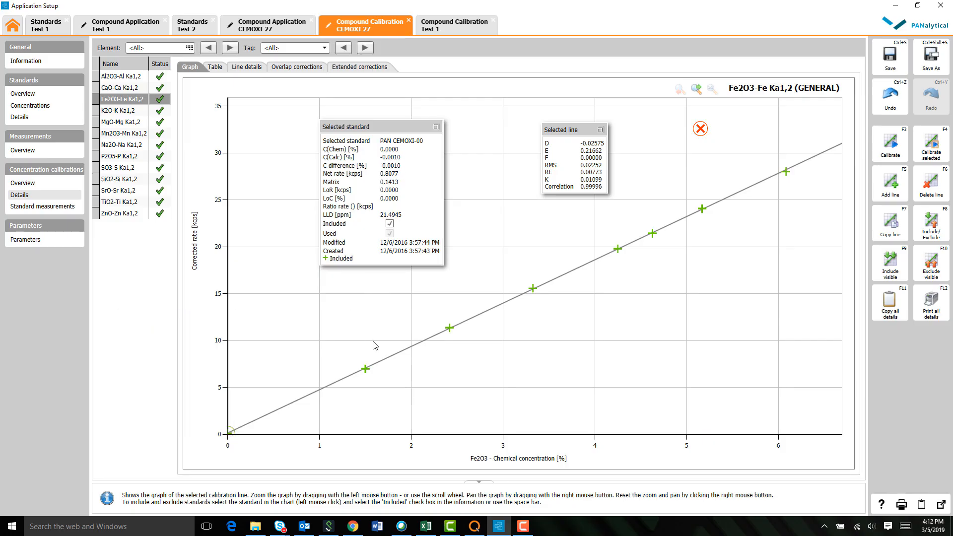
pyautogui.click(366, 369)
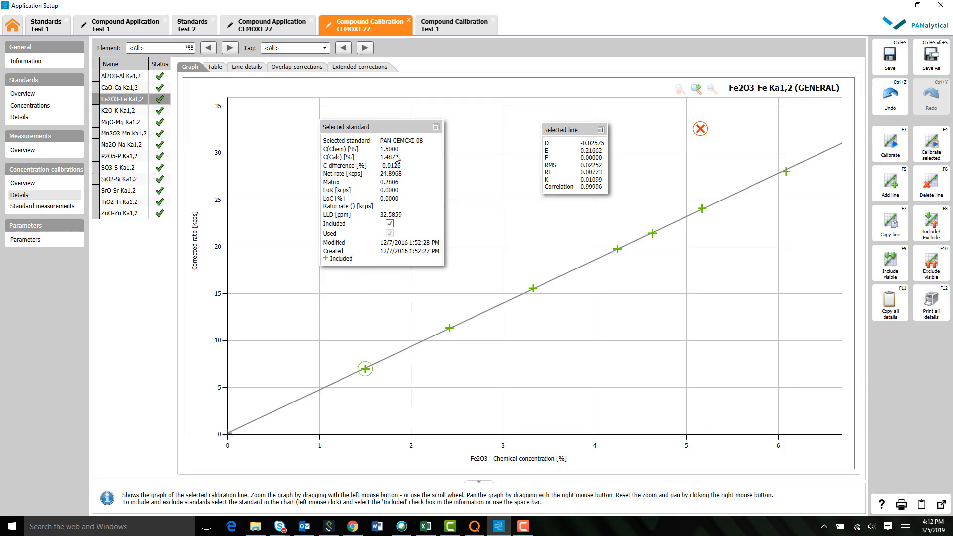
pyautogui.click(449, 328)
pyautogui.click(533, 288)
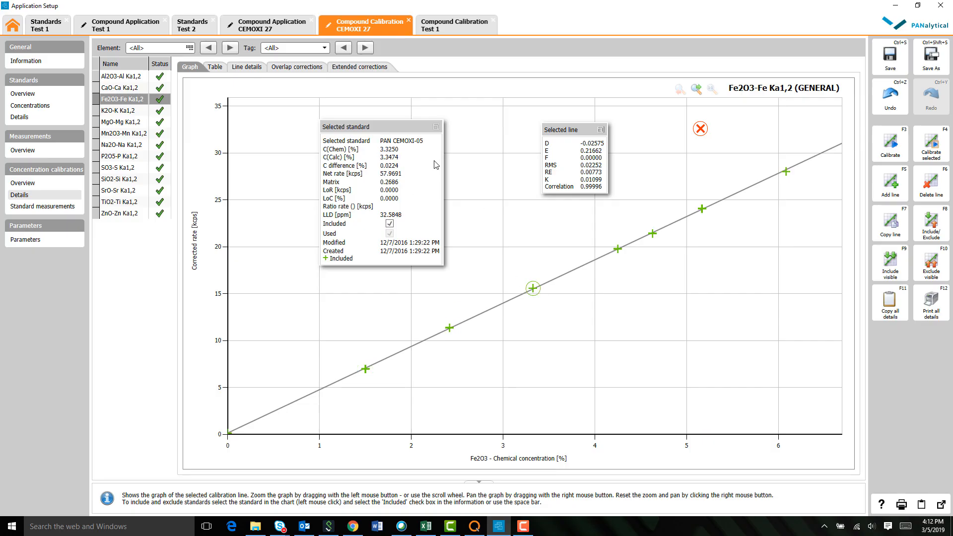
pyautogui.click(623, 249)
pyautogui.click(652, 235)
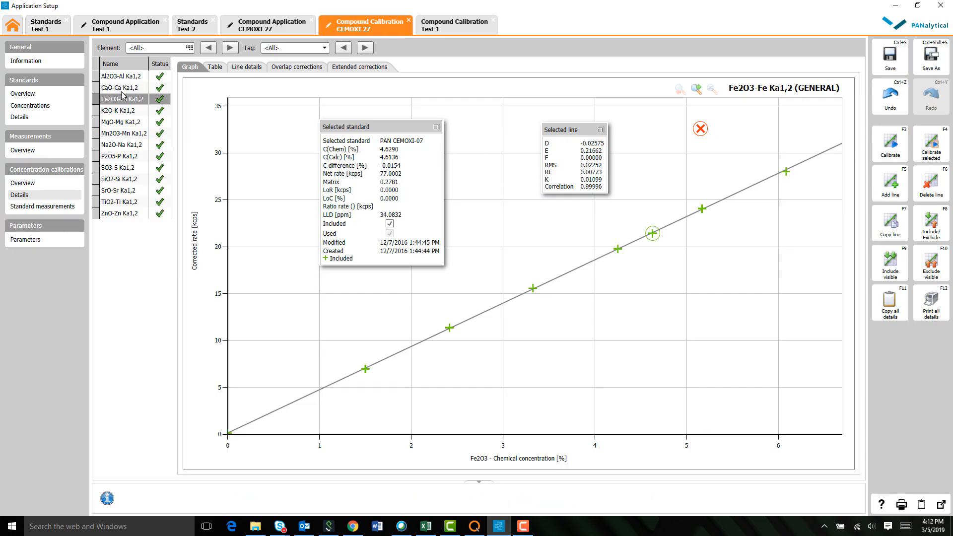
# Return to the concentration calibrations overview and review the matrix model options for the Fe2O3-Fe line without changing the model
pyautogui.click(35, 182)
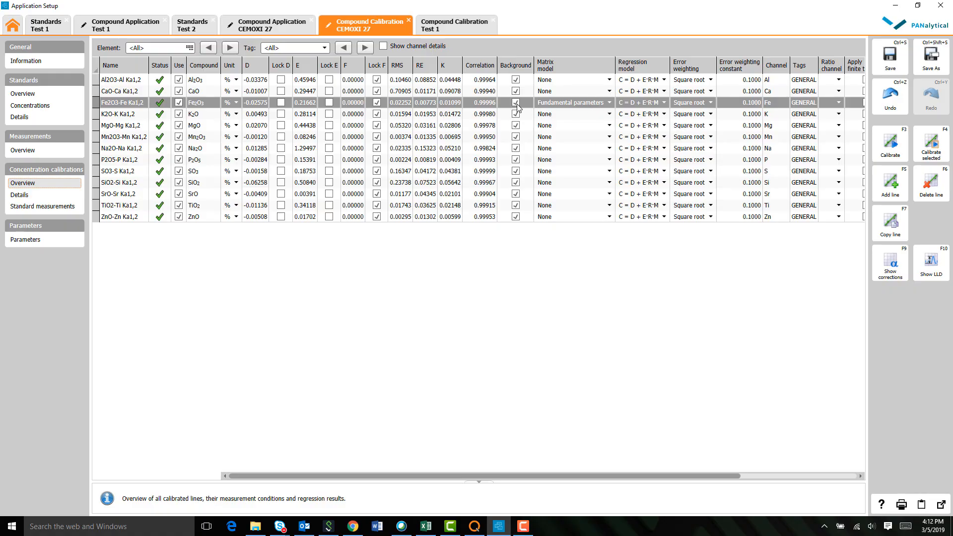
pyautogui.click(555, 102)
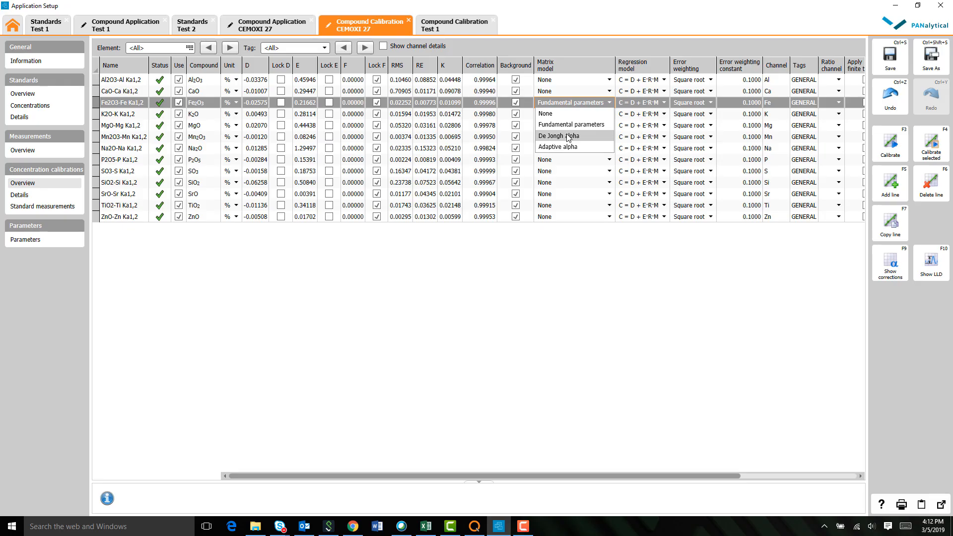
pyautogui.click(565, 102)
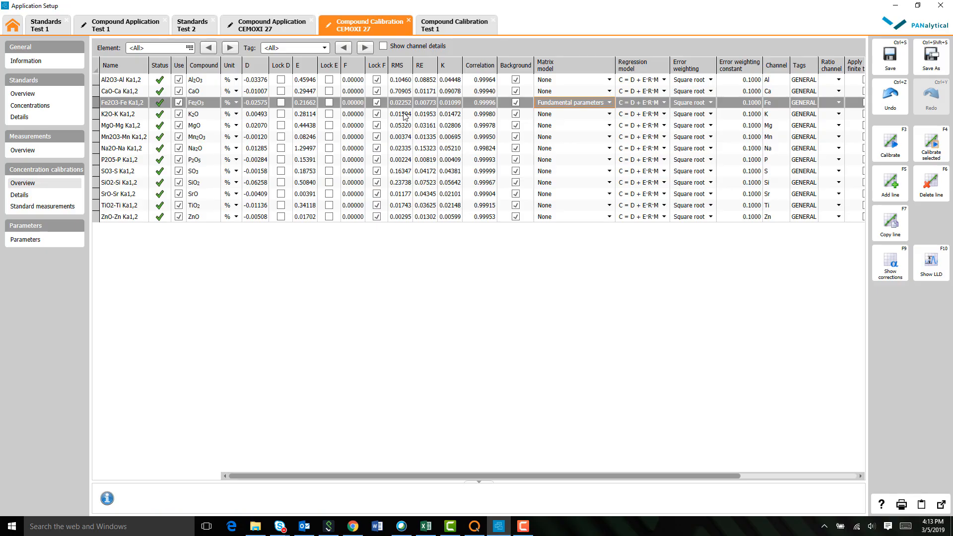
# Set the matrix model of the CaO-Ca line to Fundamental parameters and recalibrate that line
pyautogui.click(129, 92)
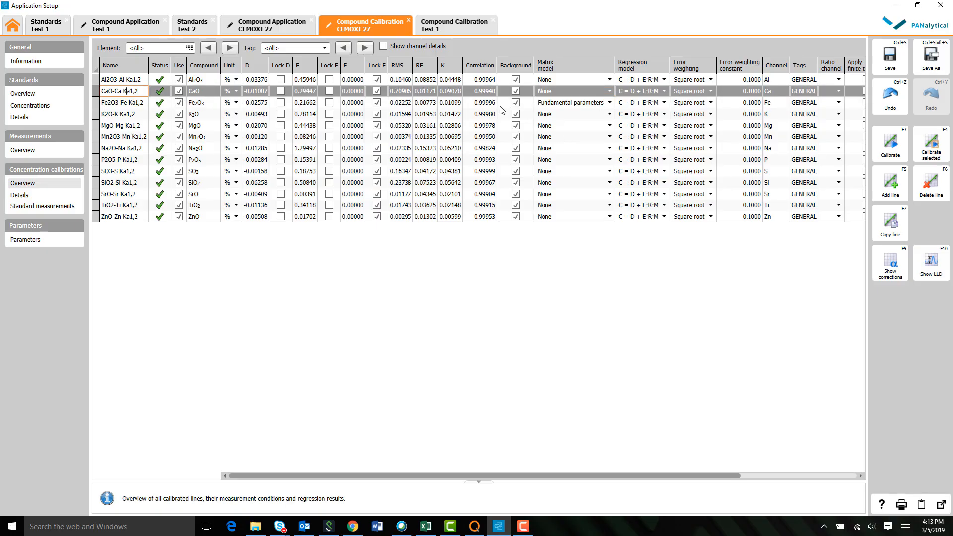
pyautogui.click(593, 93)
pyautogui.click(588, 118)
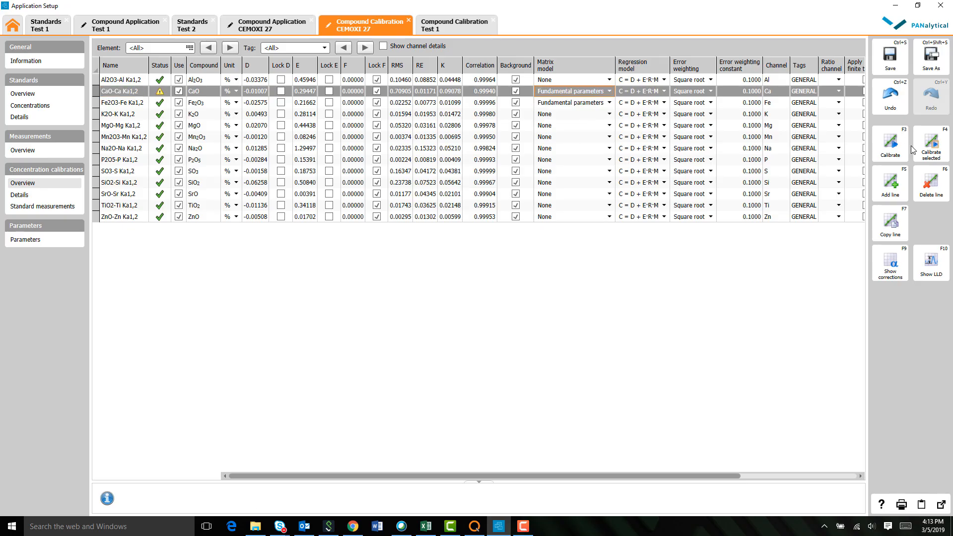
pyautogui.press('F4')
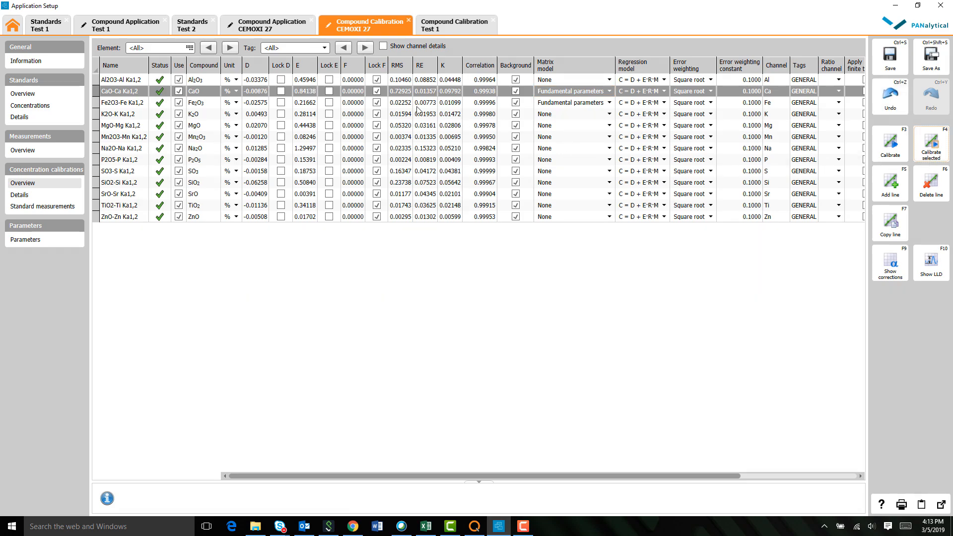
# Change the CaO-Ca line's matrix model to De Jongh alpha and recalibrate
pyautogui.click(593, 91)
pyautogui.click(561, 127)
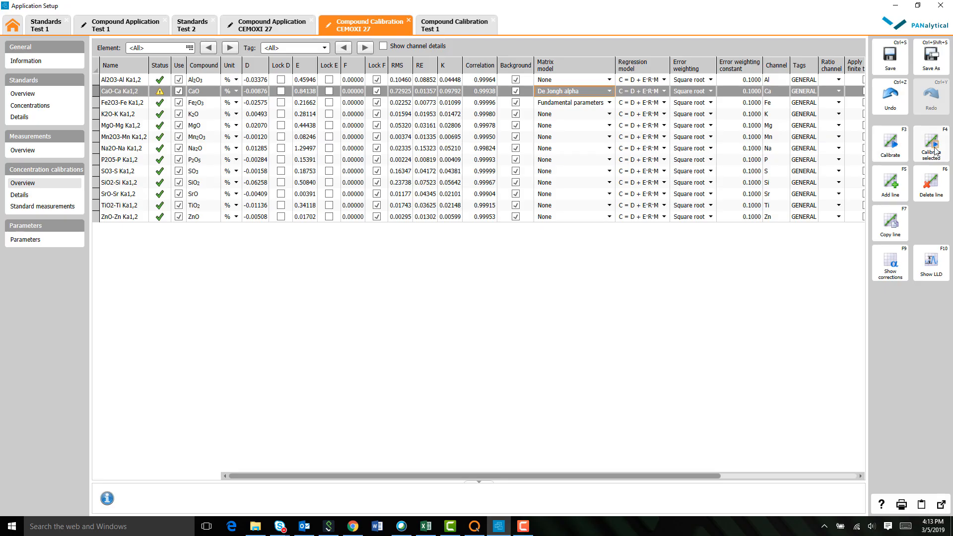
pyautogui.click(888, 146)
# Set the CaO-Ca line's matrix model back to None and recalibrate the line
pyautogui.click(559, 93)
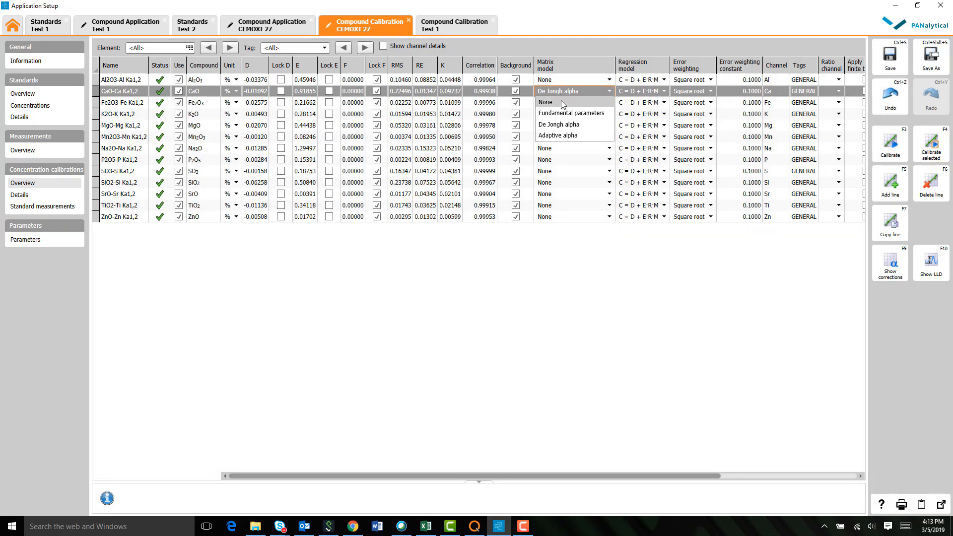
pyautogui.click(559, 103)
pyautogui.click(925, 155)
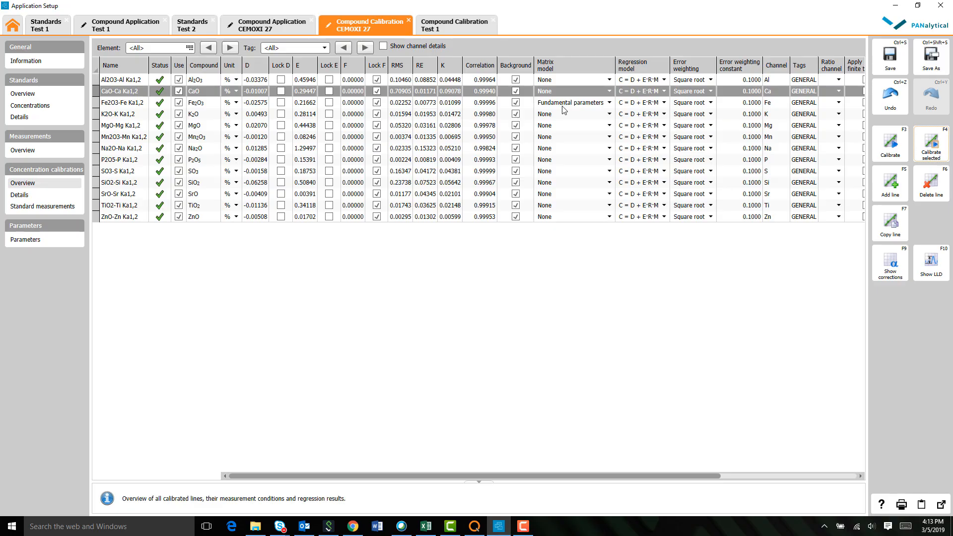
# Try recalibrating the CaO-Ca line with background disabled, and re-enable background with another recalibration
pyautogui.click(515, 91)
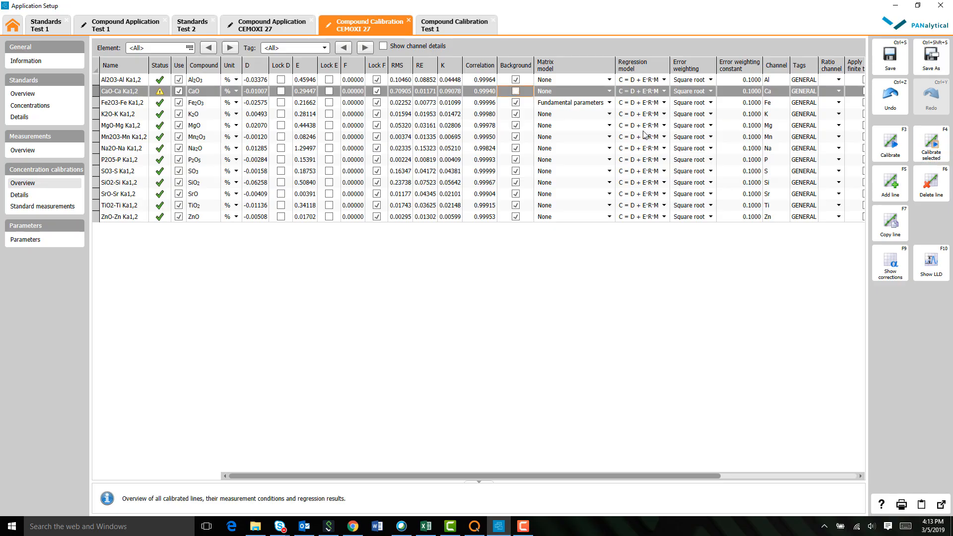
pyautogui.click(930, 154)
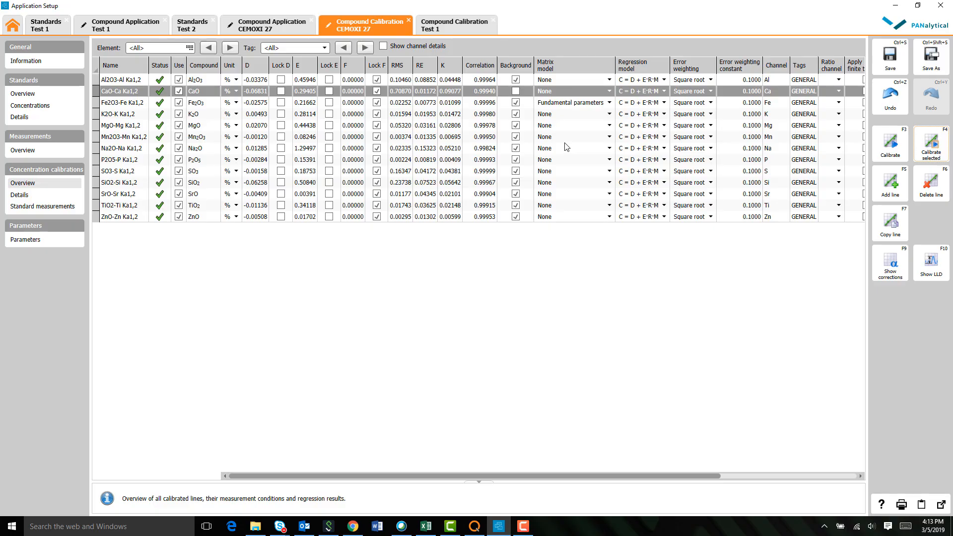
pyautogui.click(515, 91)
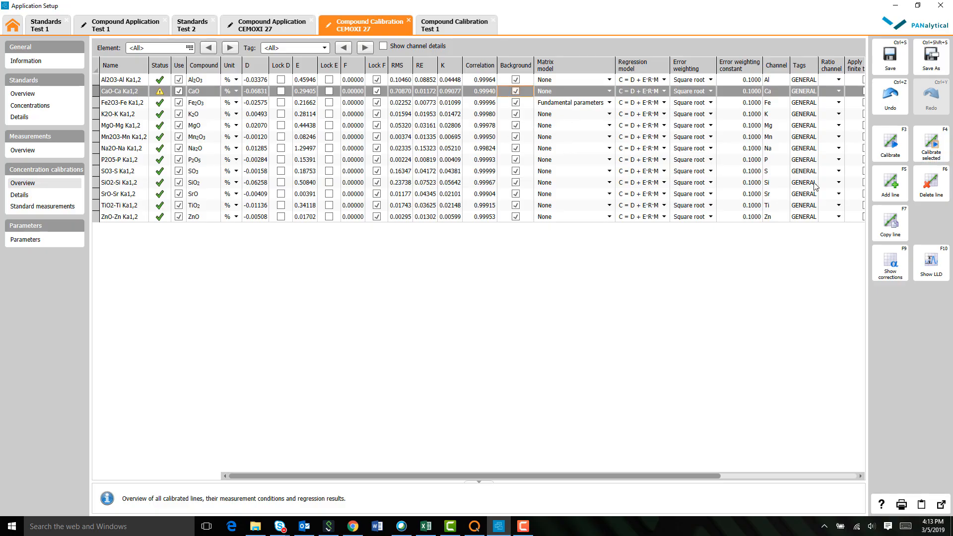
pyautogui.click(927, 157)
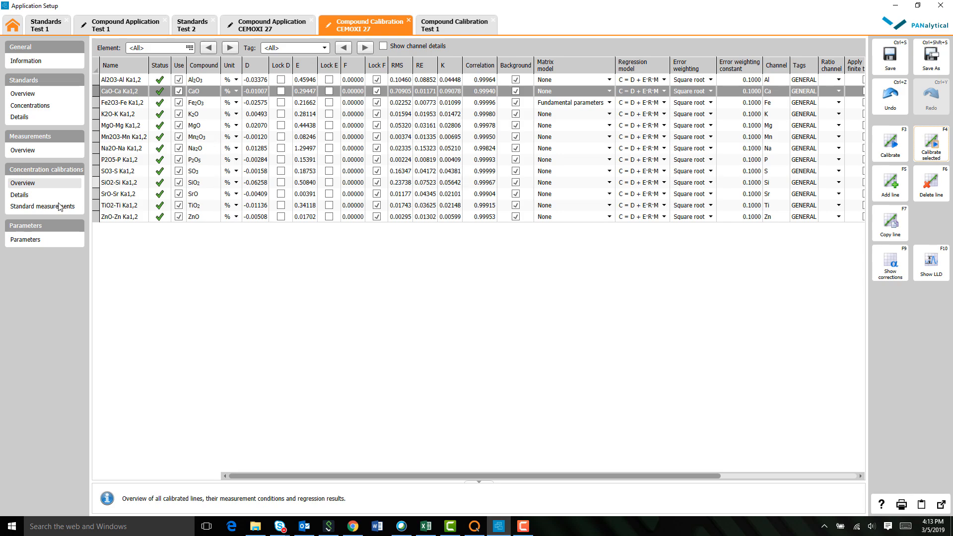
# Review the CaO-Ca line's calibration details: graph, standards table, line details, and overlap, alpha and extended corrections
pyautogui.click(34, 194)
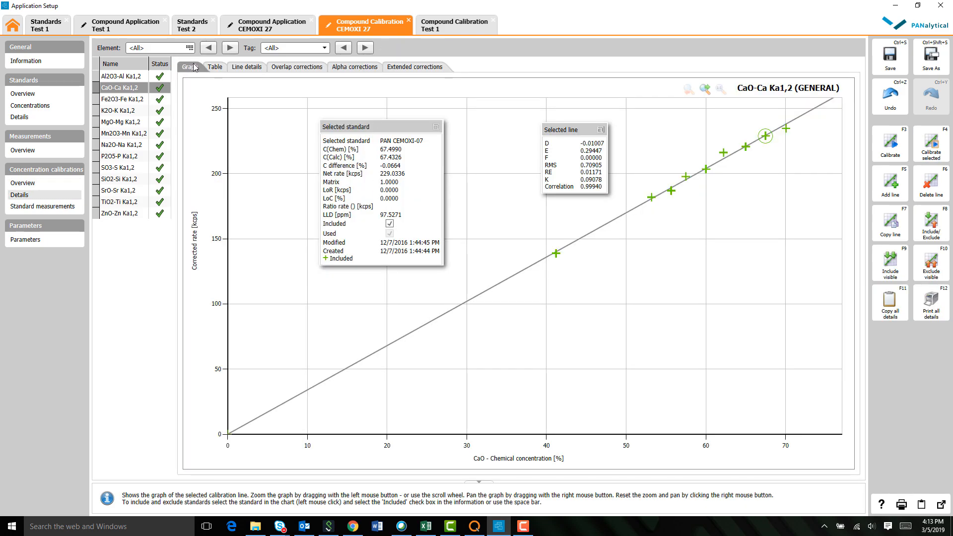
pyautogui.click(215, 66)
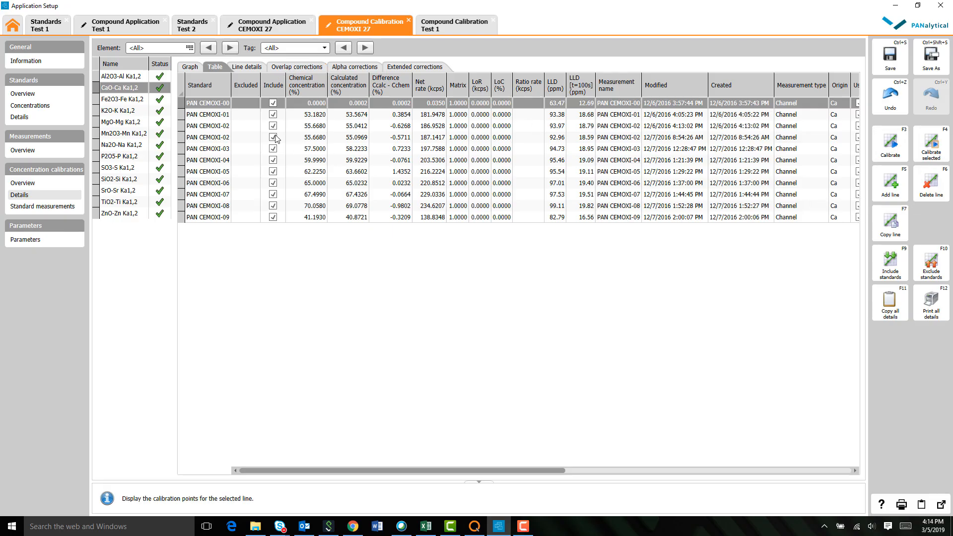
pyautogui.click(58, 206)
pyautogui.click(54, 195)
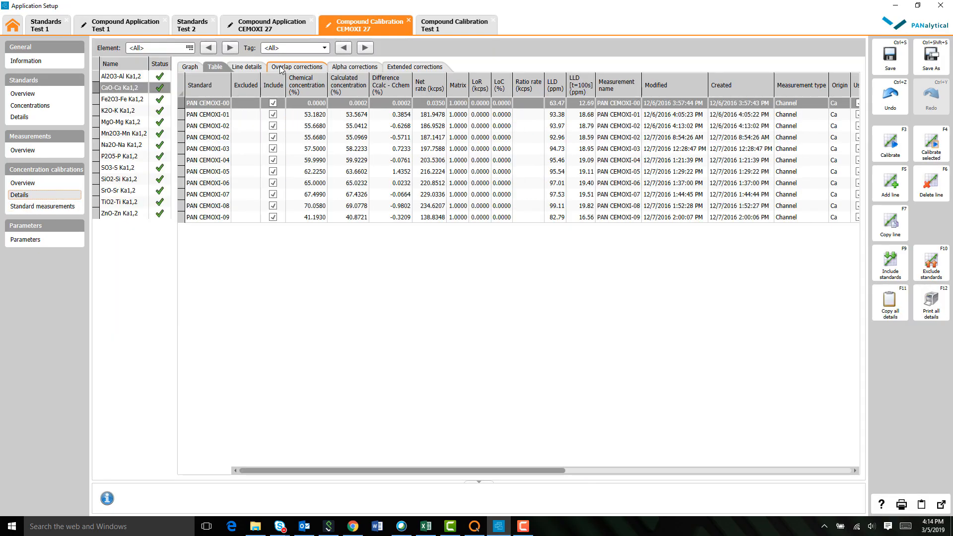
pyautogui.click(249, 67)
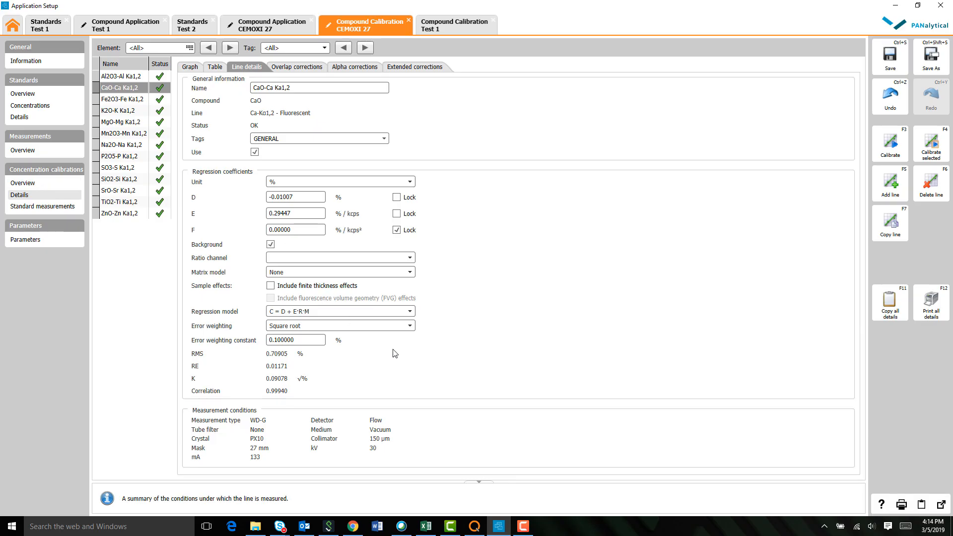
pyautogui.click(297, 69)
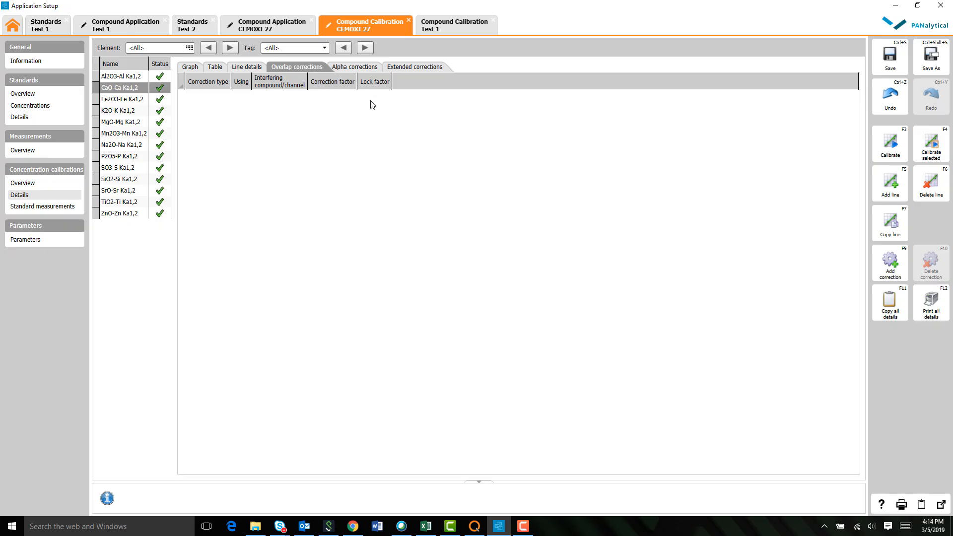
pyautogui.click(359, 67)
pyautogui.click(411, 70)
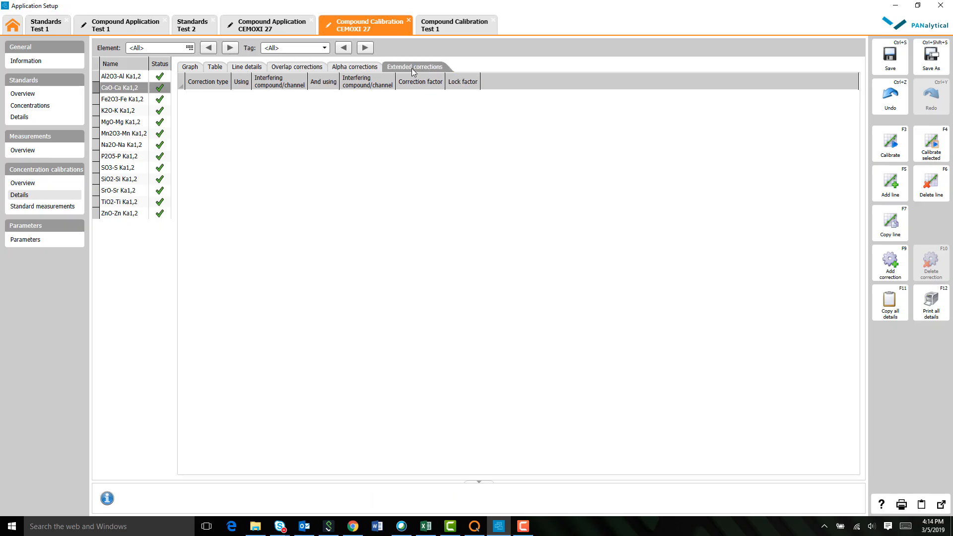
pyautogui.click(196, 68)
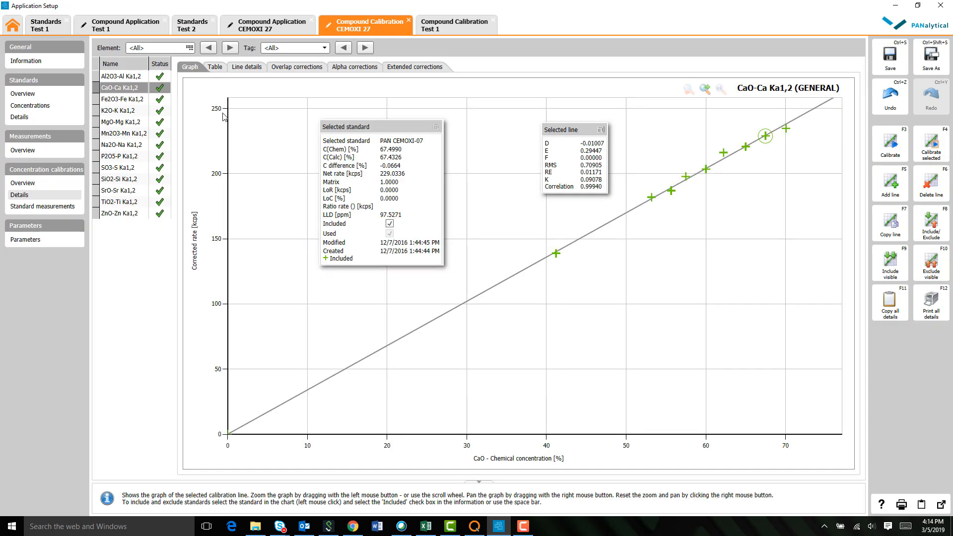
# Review the standard measurements and general parameters of the CEMOXI 27 calibration, and return to the home list of calibrations
pyautogui.click(59, 208)
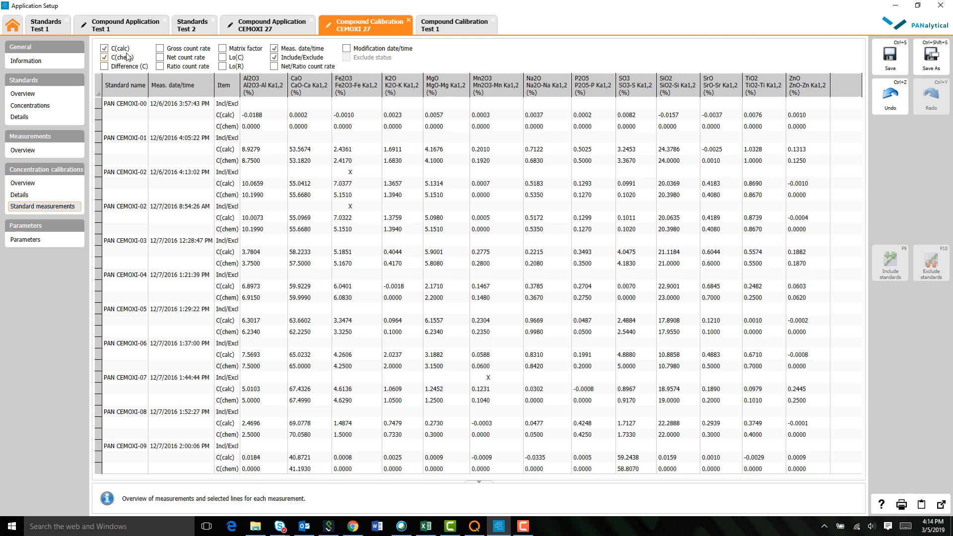
pyautogui.click(48, 240)
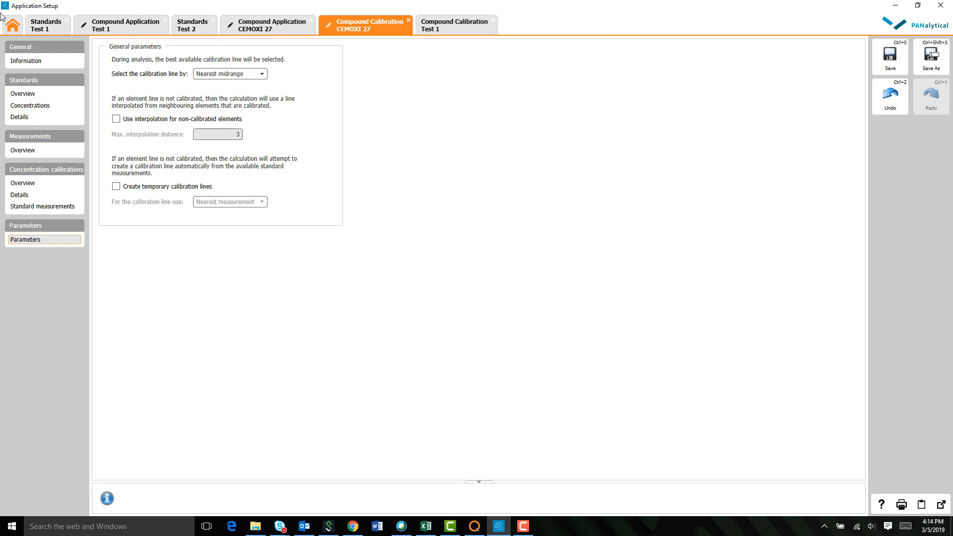
pyautogui.click(11, 24)
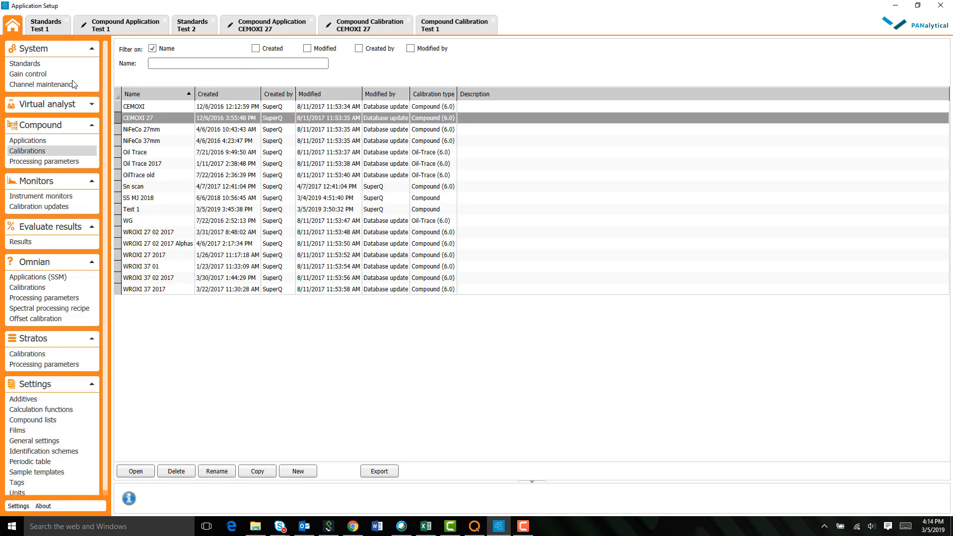
# Review the existing CEMOXI instrument monitor: its general information, monitor correction type options, and measurement channels
pyautogui.click(76, 195)
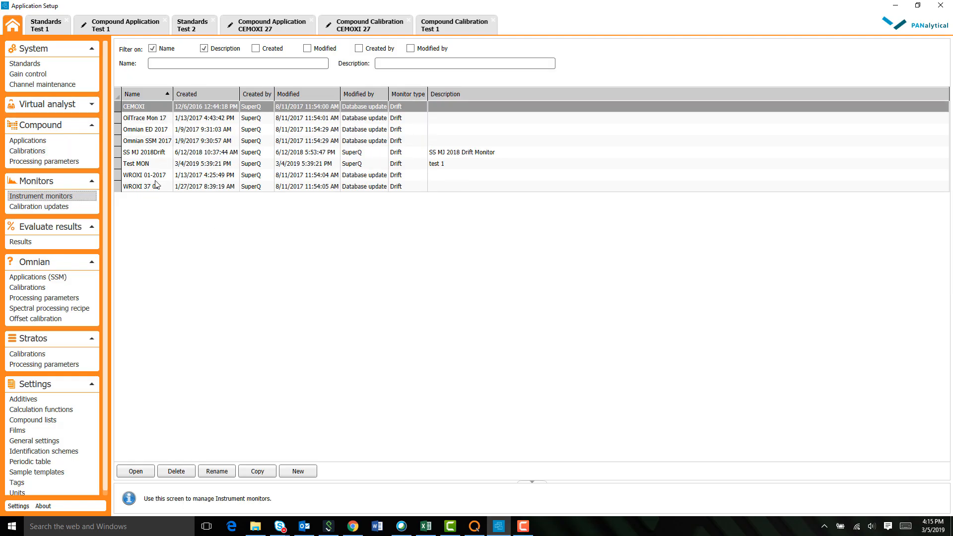
pyautogui.doubleClick(154, 110)
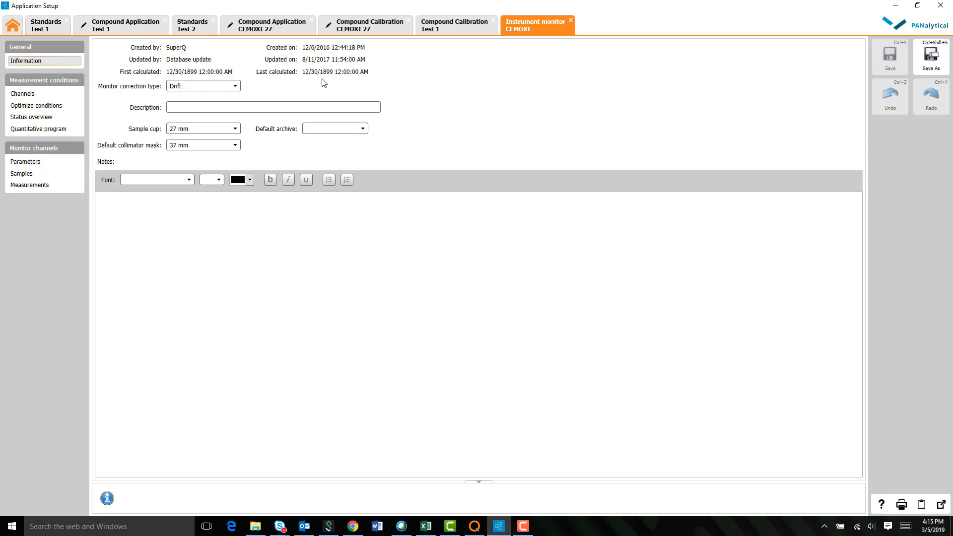
pyautogui.click(236, 87)
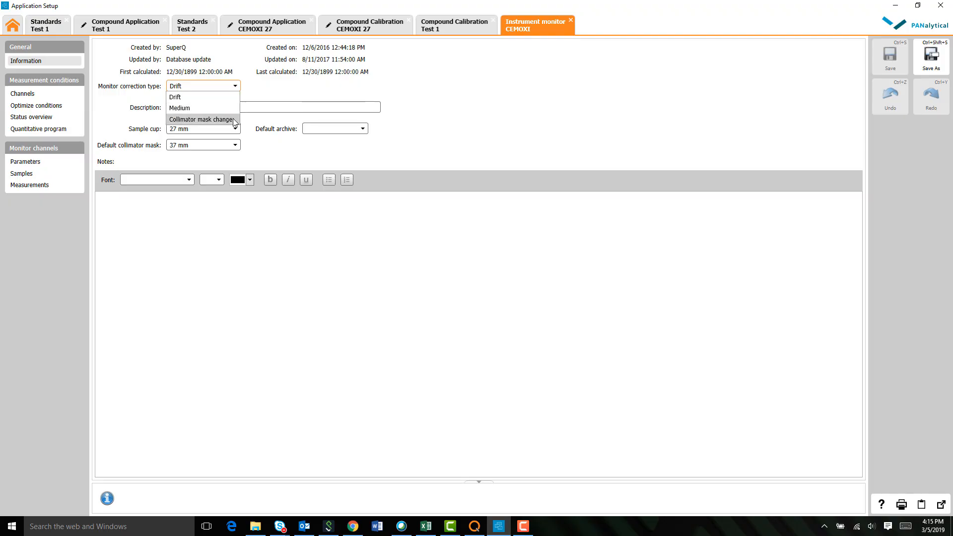
pyautogui.click(227, 98)
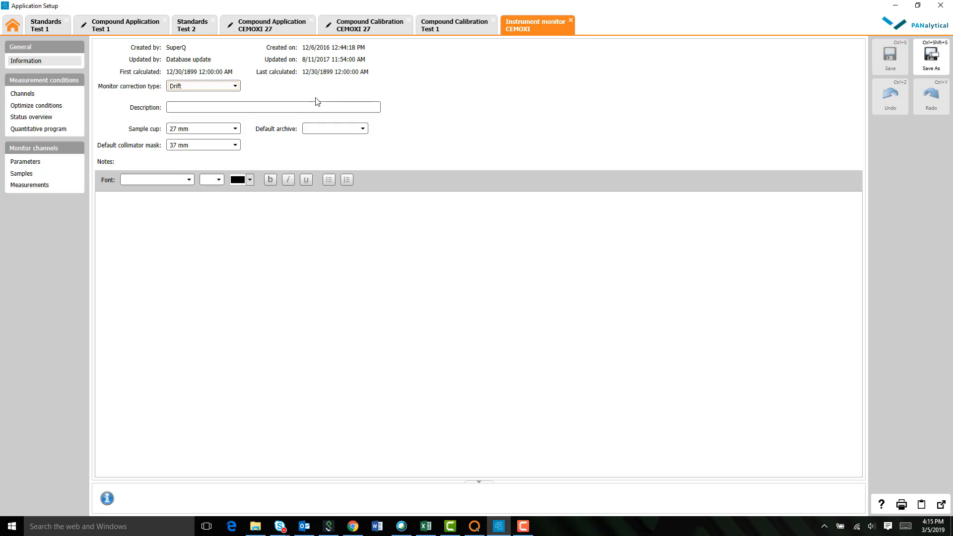
pyautogui.click(298, 107)
pyautogui.click(23, 94)
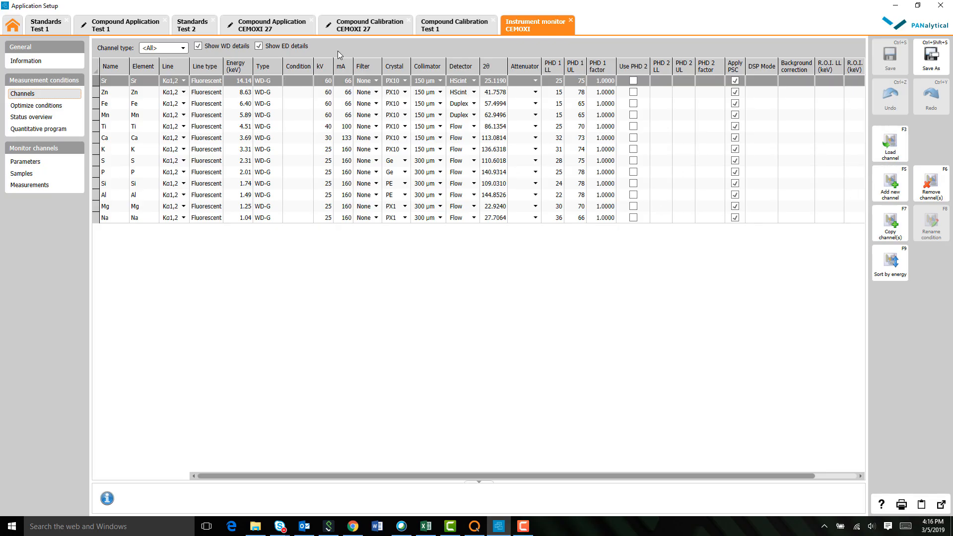
# Create a new drift instrument monitor with description Test MON 2, a 27 mm sample cup and a 27 mm default collimator mask
pyautogui.click(13, 27)
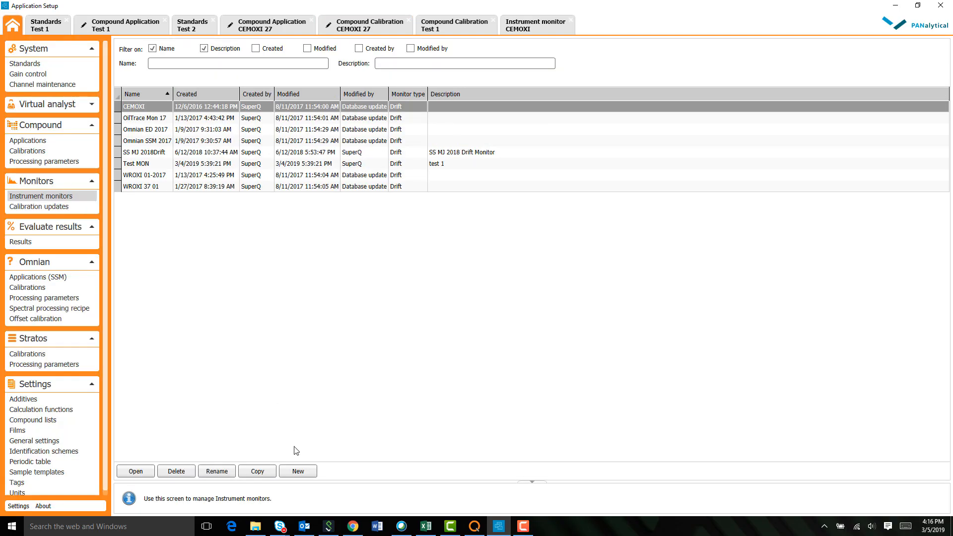
pyautogui.click(299, 472)
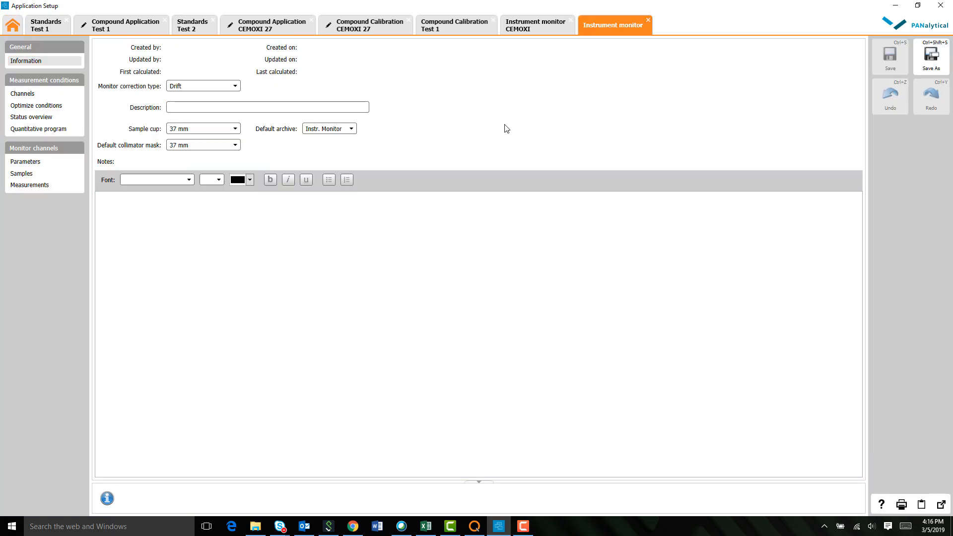
pyautogui.write('Test MON 2')
pyautogui.click(371, 220)
pyautogui.click(230, 129)
pyautogui.click(221, 162)
pyautogui.click(216, 145)
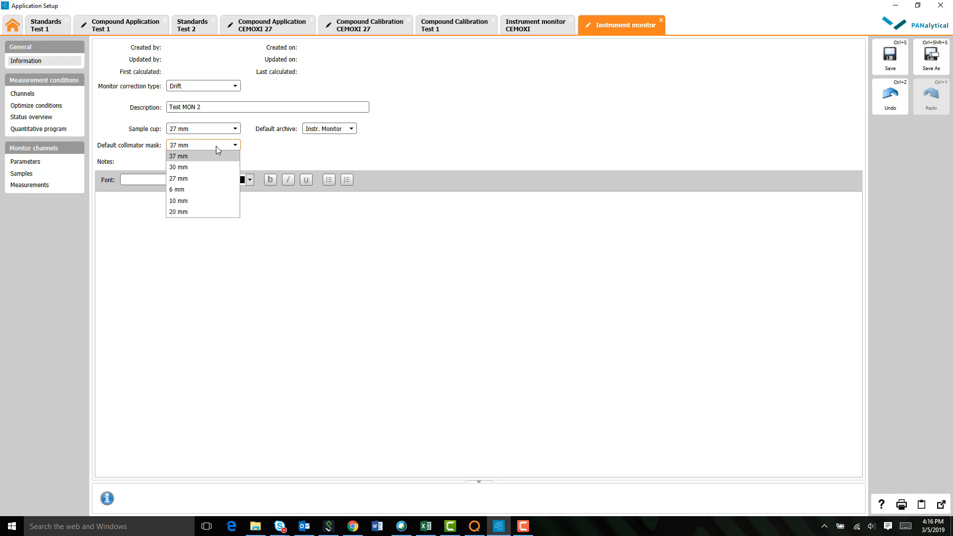
pyautogui.click(216, 178)
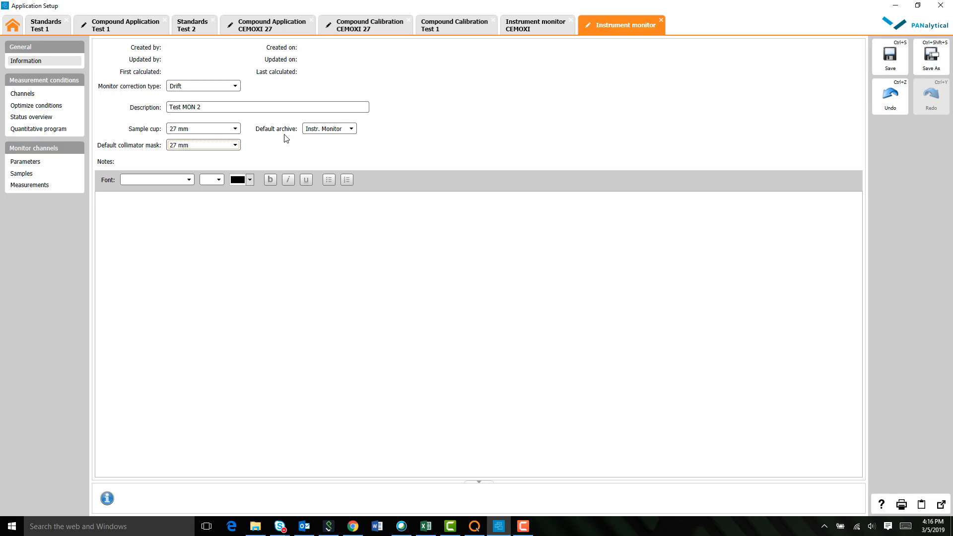
# Browse the default archive options without changing the selection, and save the new instrument monitor as TEST 2 MON
pyautogui.click(331, 133)
pyautogui.scroll(-5, 340, 221)
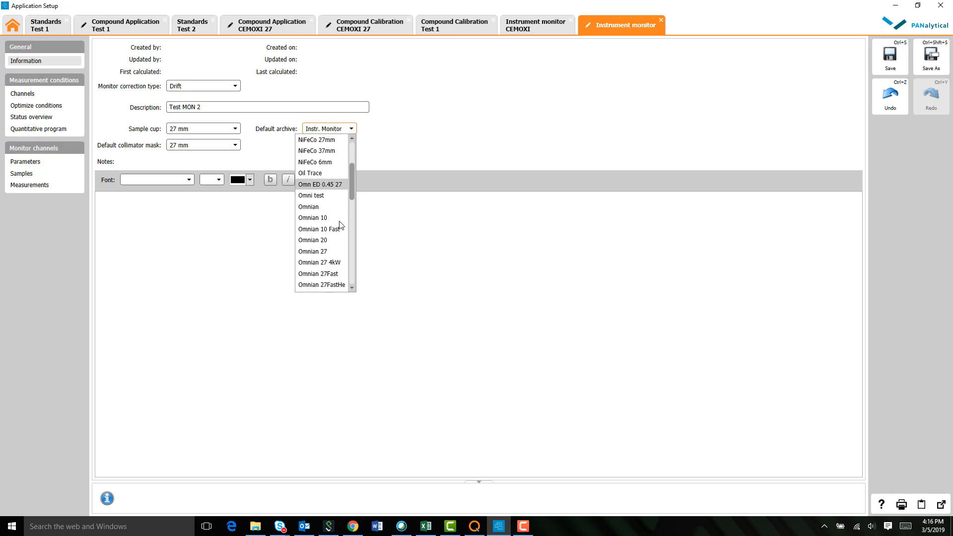
pyautogui.scroll(3, 340, 221)
pyautogui.click(434, 151)
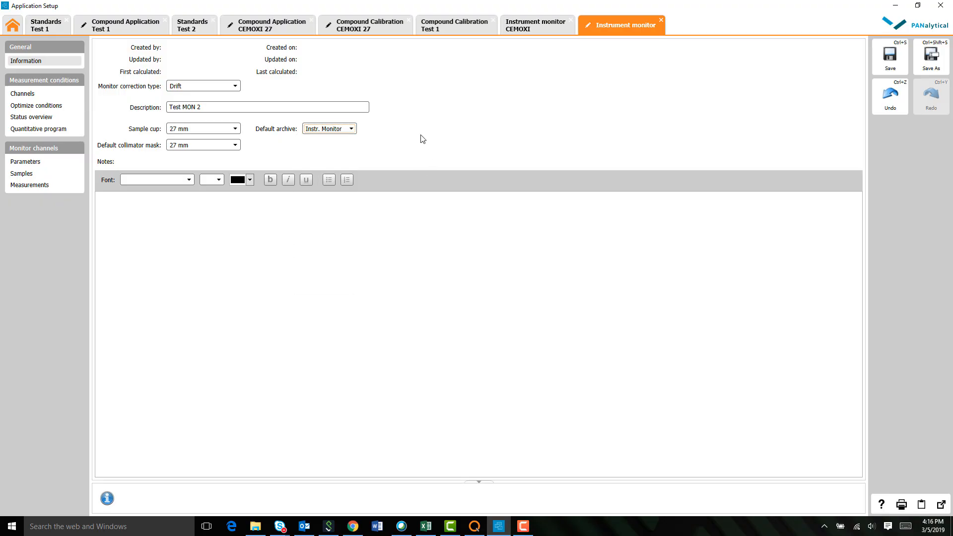
pyautogui.click(944, 61)
pyautogui.click(484, 278)
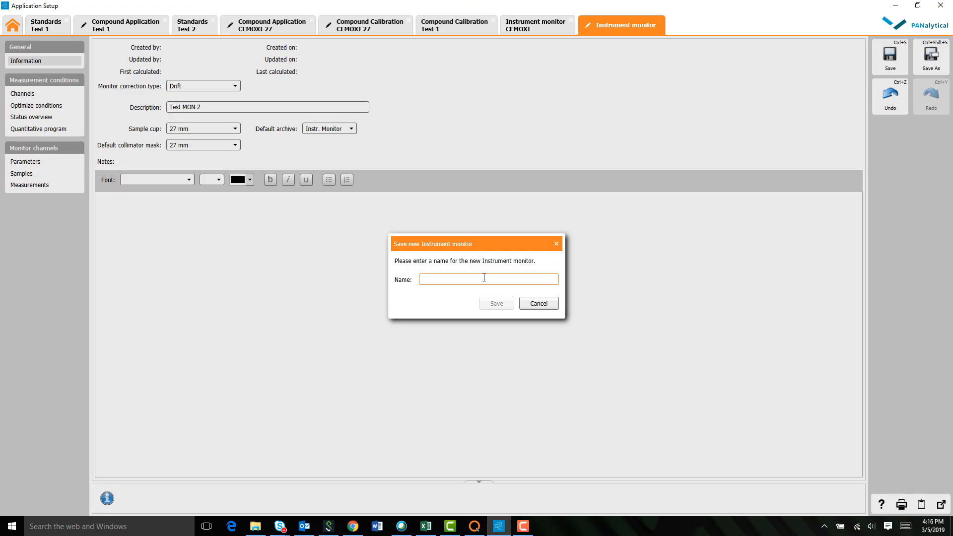
pyautogui.write('TEST 2 MON')
pyautogui.click(503, 300)
# Load all channels from the Test 1 application into the TEST 2 MON monitor
pyautogui.click(24, 93)
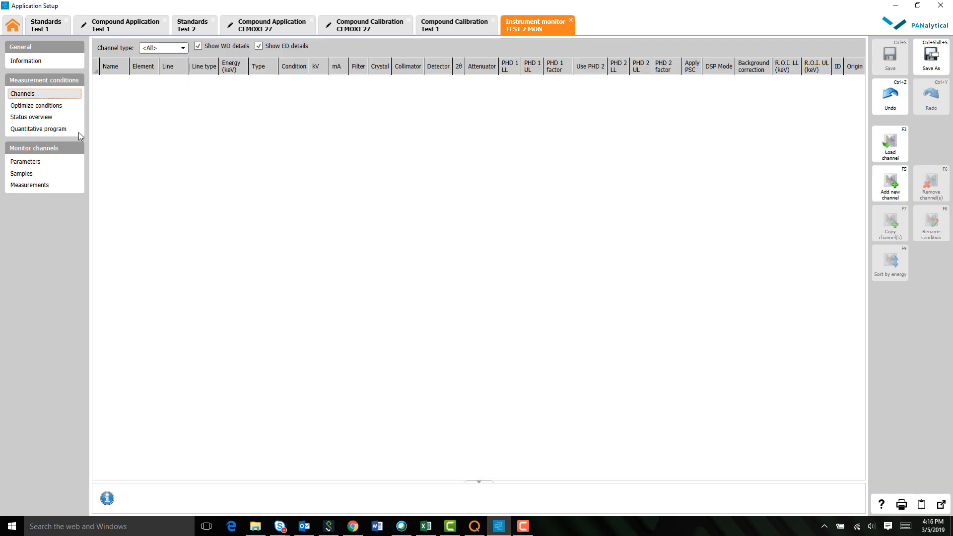
pyautogui.click(889, 144)
pyautogui.click(350, 166)
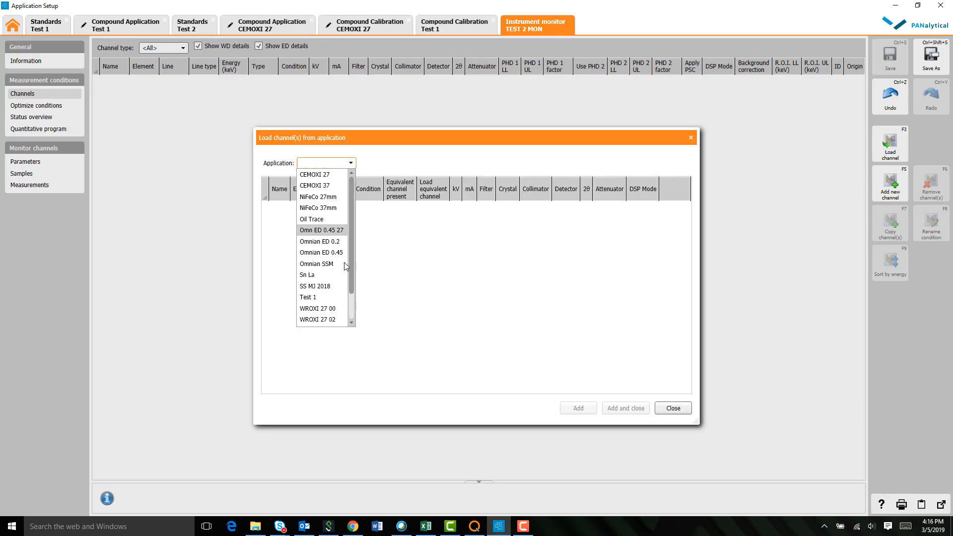
pyautogui.click(329, 297)
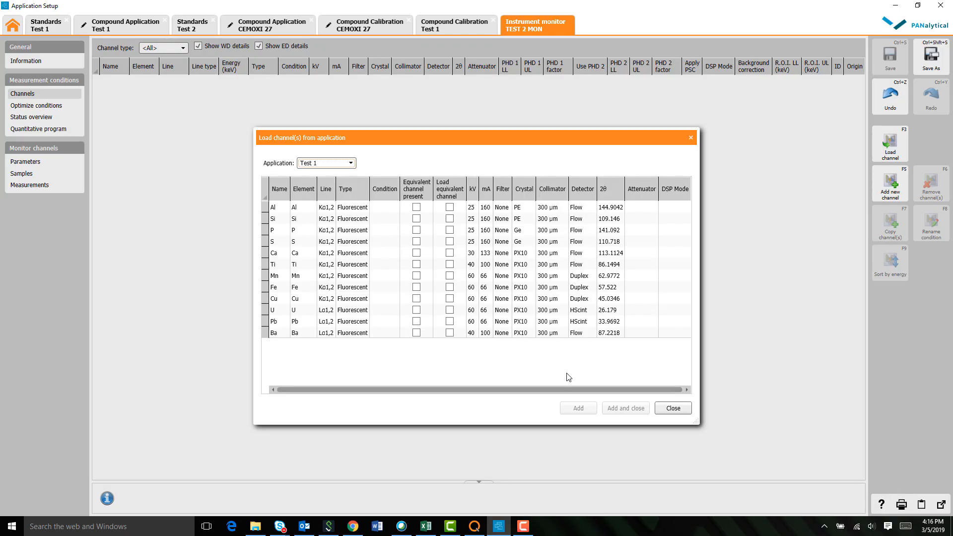
pyautogui.click(265, 198)
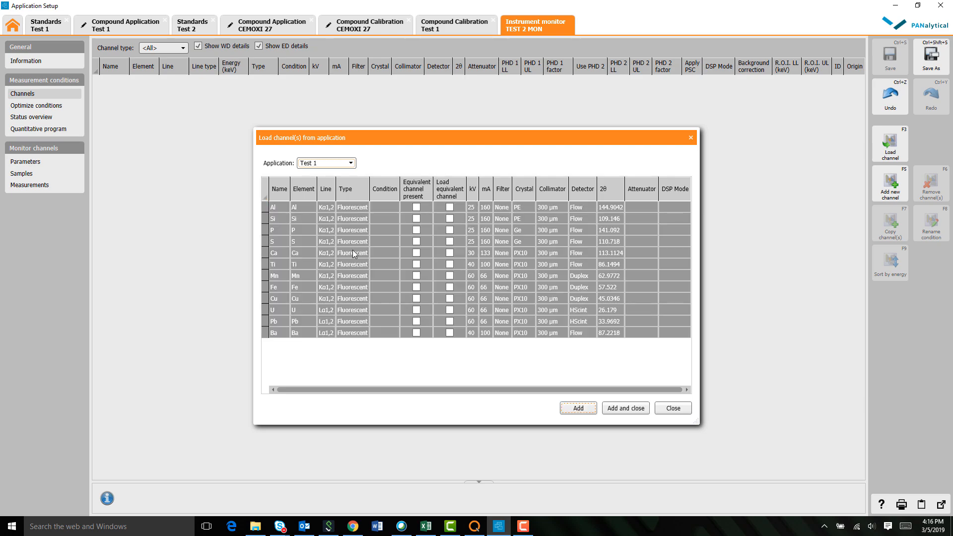
pyautogui.click(625, 407)
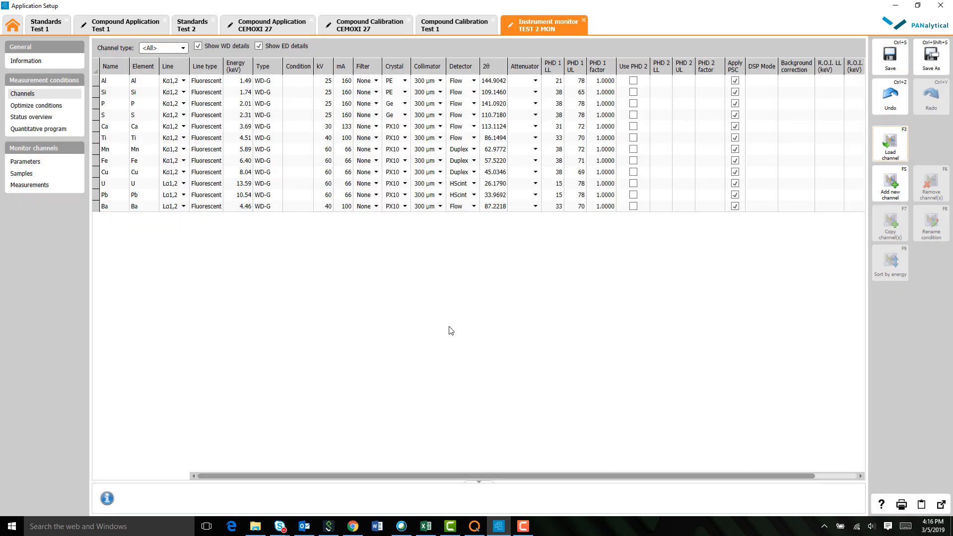
# Review the monitor's optimize conditions, channel status overview, and quantitative program channels and acquisition settings
pyautogui.click(64, 107)
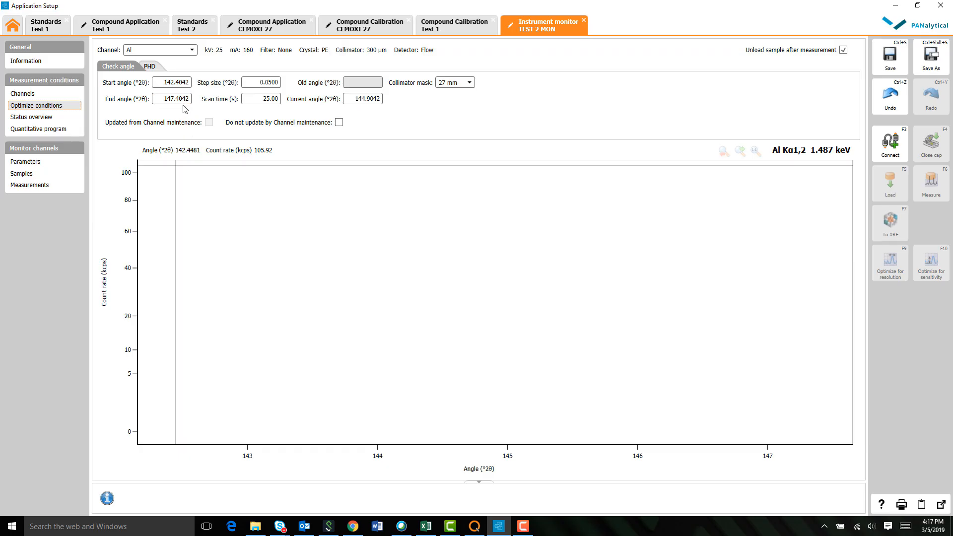
pyautogui.click(49, 121)
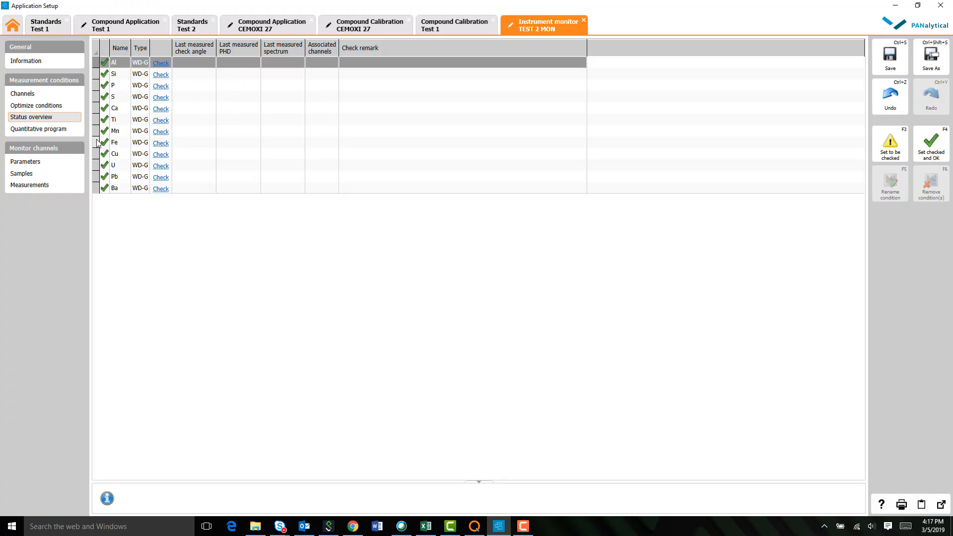
pyautogui.click(20, 129)
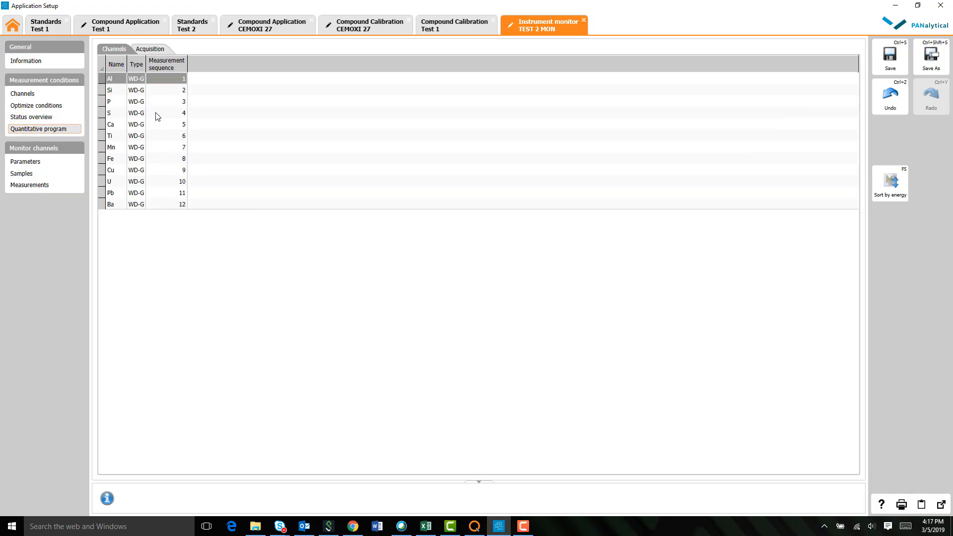
pyautogui.click(150, 48)
pyautogui.click(123, 48)
# Lock the intercept for every channel from Al to Ba in the monitor channel parameters
pyautogui.click(30, 163)
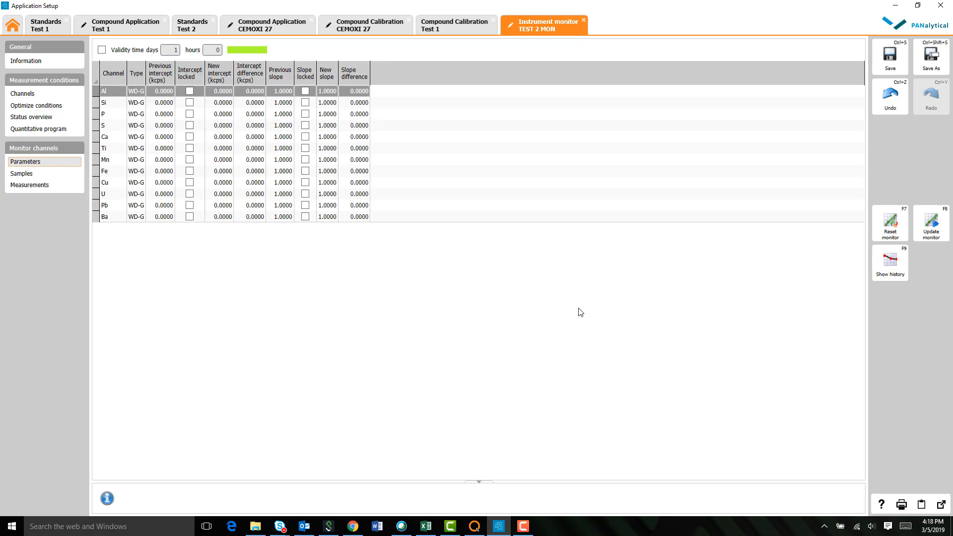
pyautogui.click(98, 197)
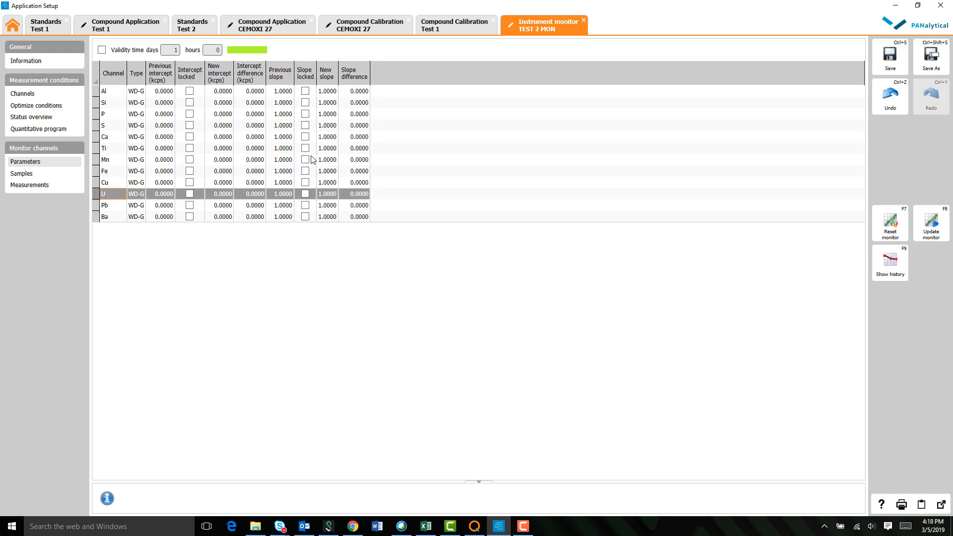
pyautogui.click(190, 91)
pyautogui.click(190, 102)
pyautogui.click(190, 114)
pyautogui.click(190, 125)
pyautogui.click(190, 137)
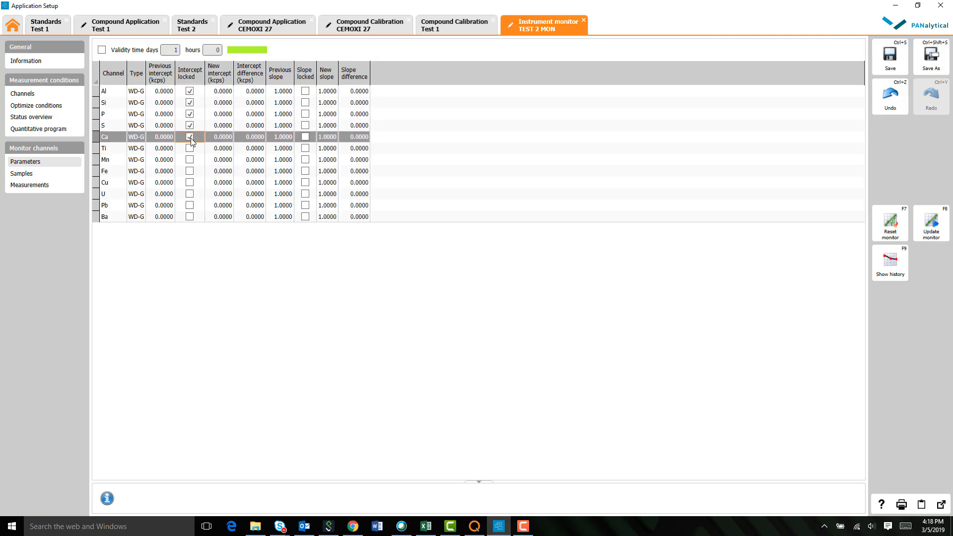
pyautogui.click(190, 149)
pyautogui.click(190, 159)
pyautogui.click(190, 171)
pyautogui.click(190, 182)
pyautogui.click(190, 194)
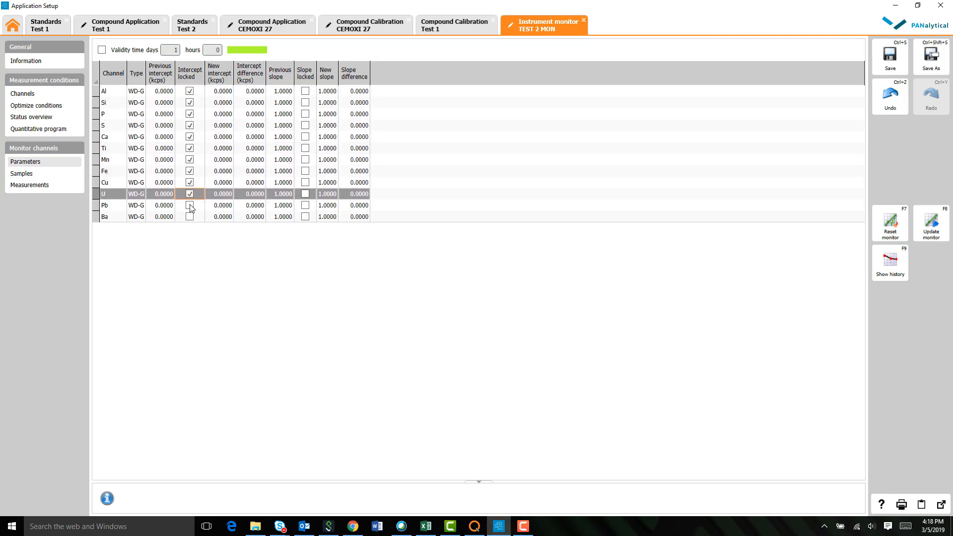
pyautogui.click(190, 205)
pyautogui.click(190, 217)
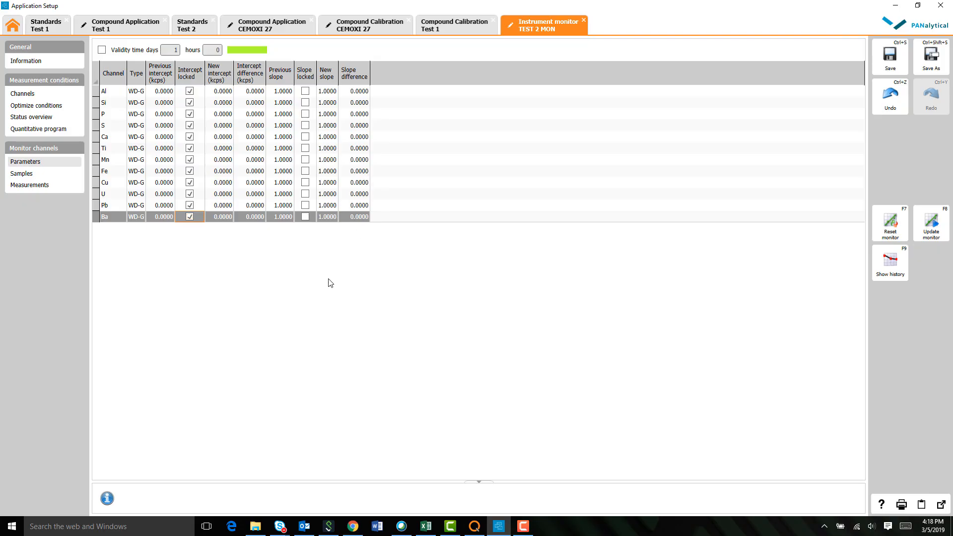
# Add a monitor sample named AUSMON to the TEST 2 MON monitor
pyautogui.click(63, 177)
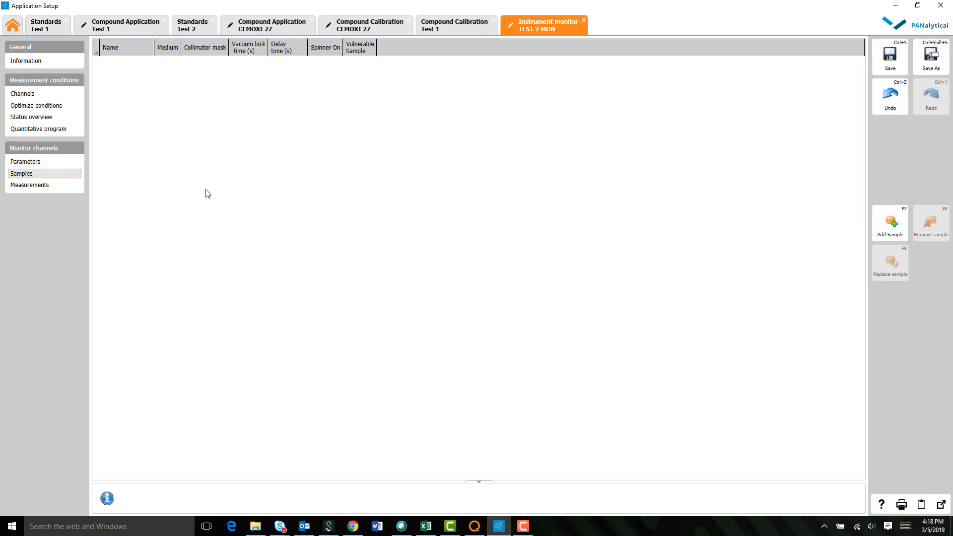
pyautogui.click(890, 223)
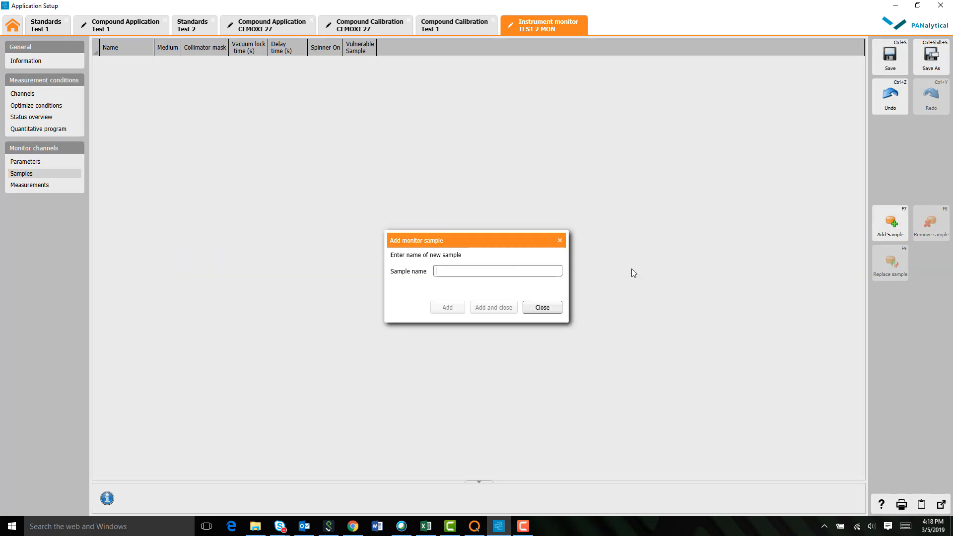
pyautogui.write('AUSMON')
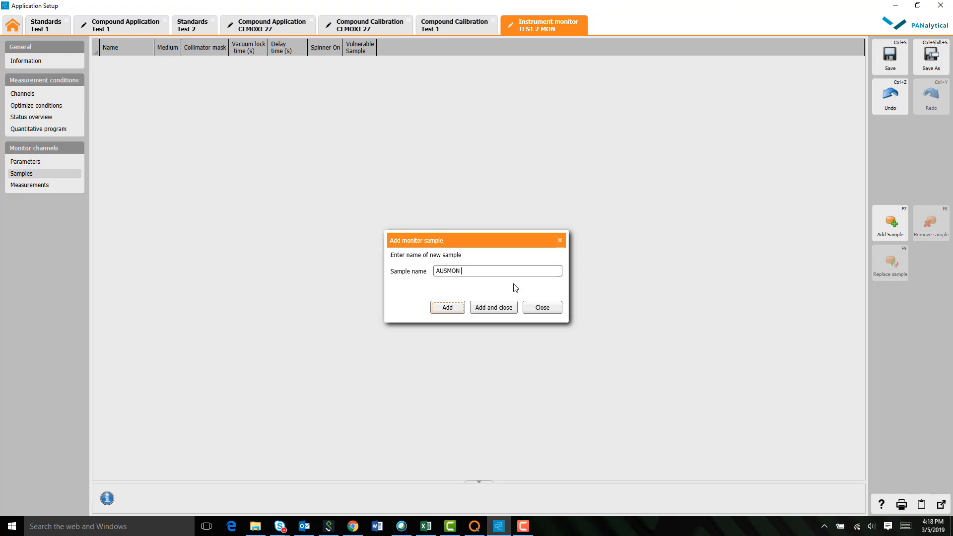
pyautogui.click(513, 307)
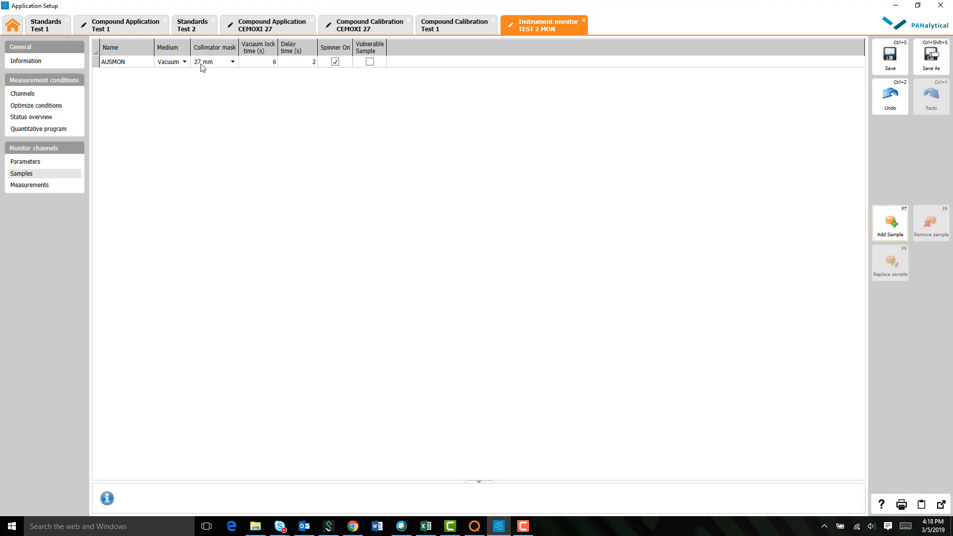
# Set AUSMON's vacuum lock time to 10 s and delay time to 4 s, keeping the vacuum medium and 27 mm collimator mask
pyautogui.click(258, 62)
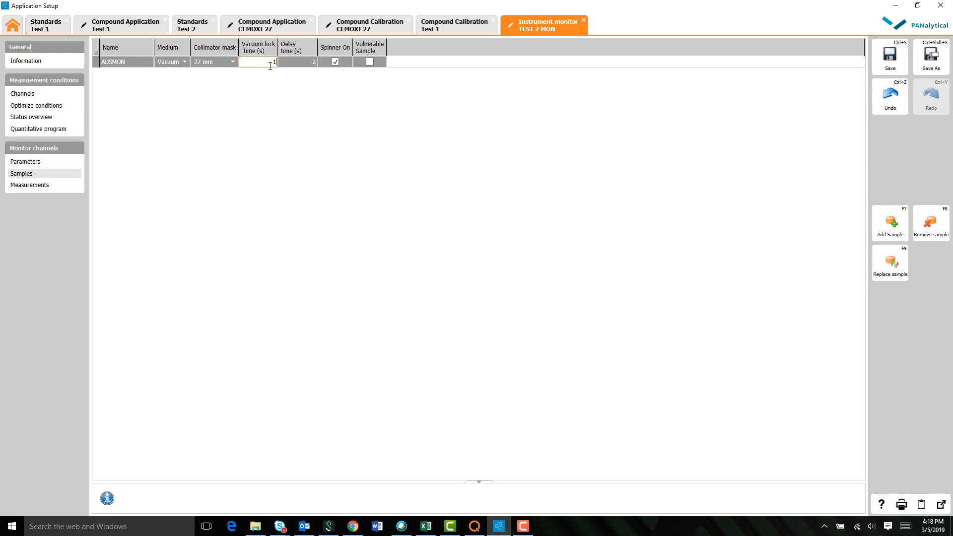
pyautogui.press('Tab')
pyautogui.write('4')
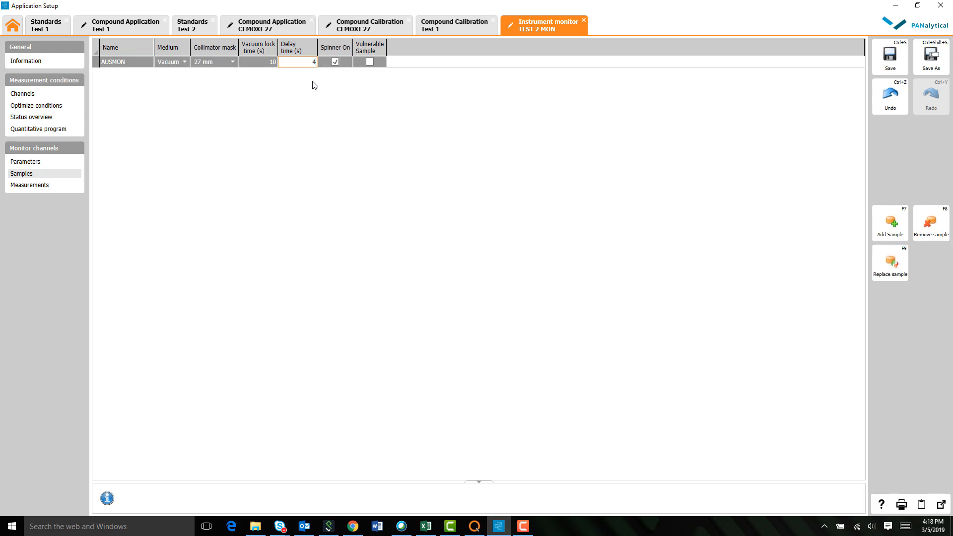
pyautogui.click(181, 62)
pyautogui.click(214, 63)
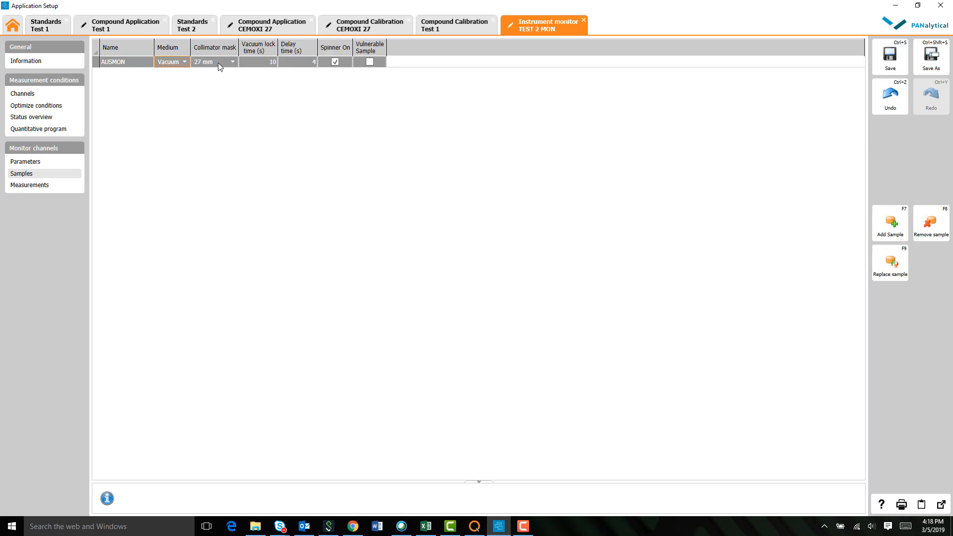
pyautogui.click(218, 63)
pyautogui.click(223, 63)
# Add a second monitor sample named Test 1 with a vacuum lock time of 10 s and a delay time of 4 s
pyautogui.click(888, 221)
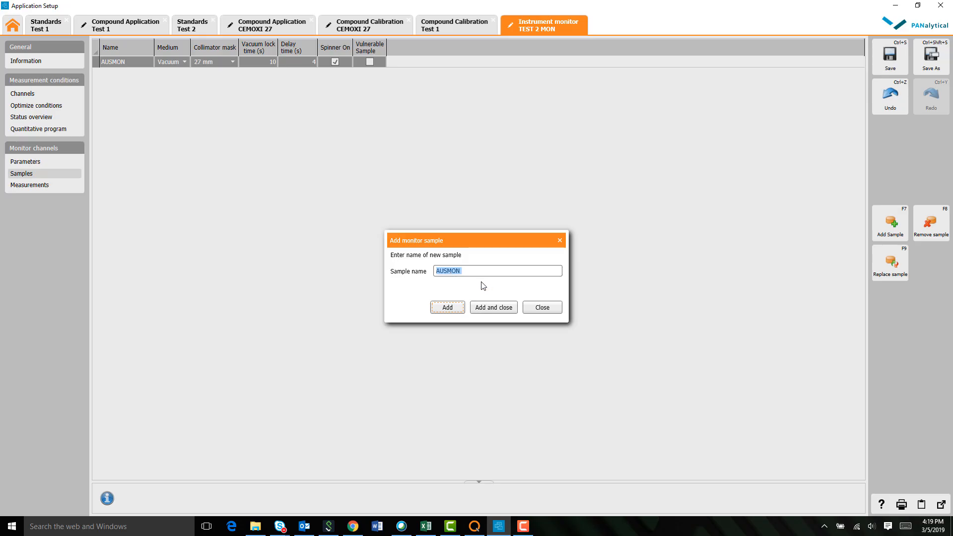
pyautogui.write('TEst 1')
pyautogui.click(491, 307)
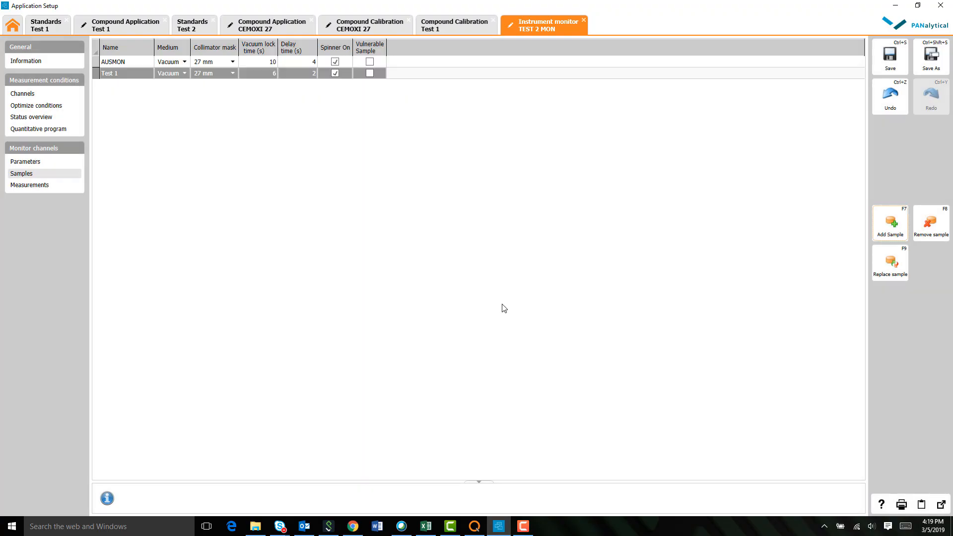
pyautogui.click(273, 76)
pyautogui.write('10')
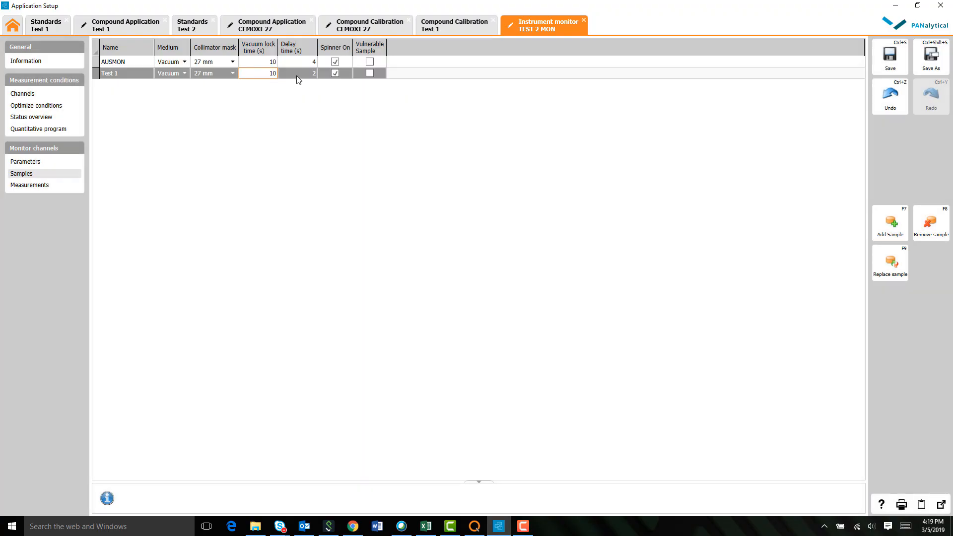
pyautogui.click(298, 76)
pyautogui.write('4')
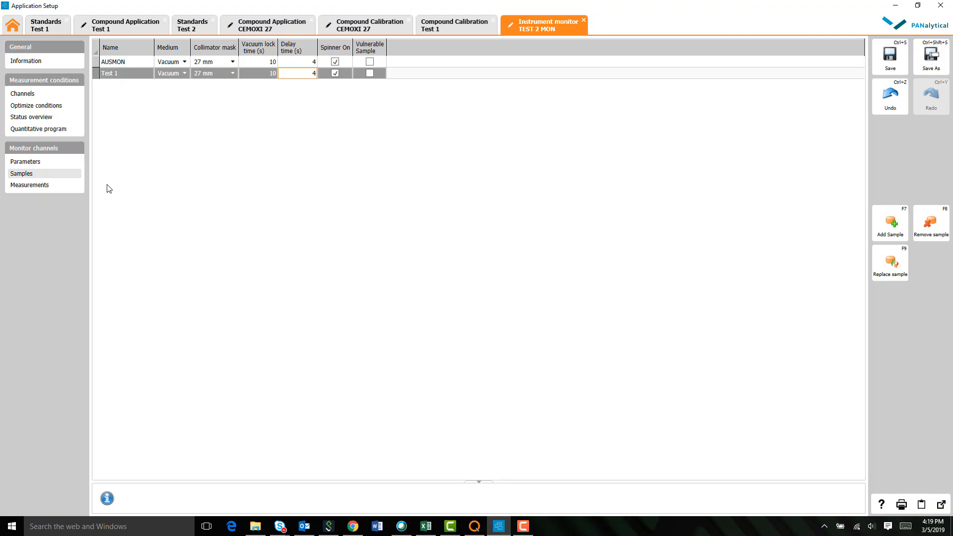
# In the monitor channel measurements, set the Mn measurement time to 0 s for the Test 1 sample
pyautogui.click(64, 186)
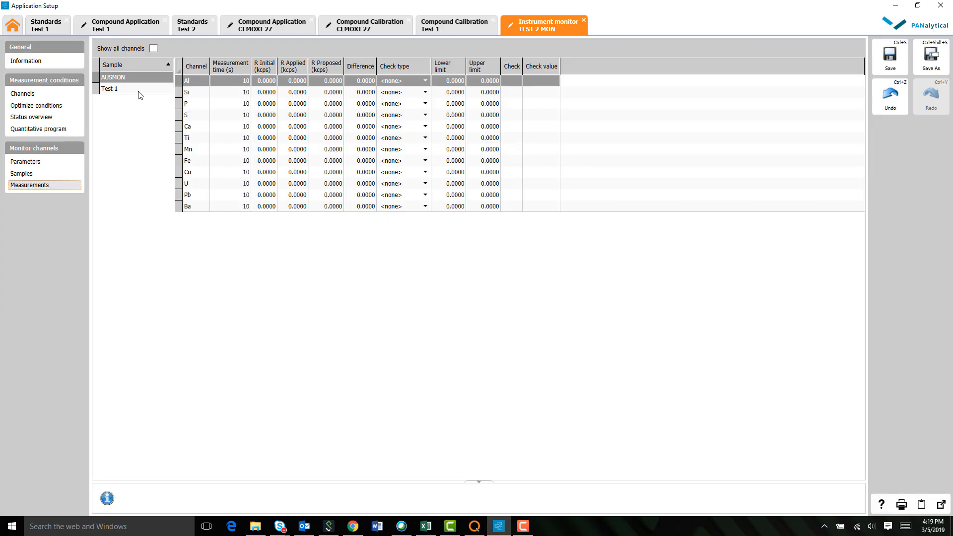
pyautogui.click(139, 90)
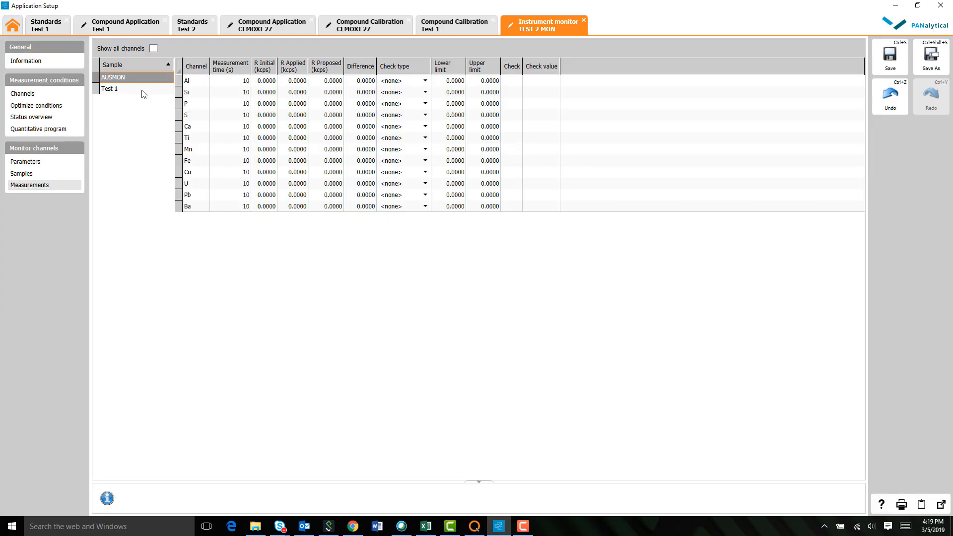
pyautogui.click(142, 79)
pyautogui.click(154, 90)
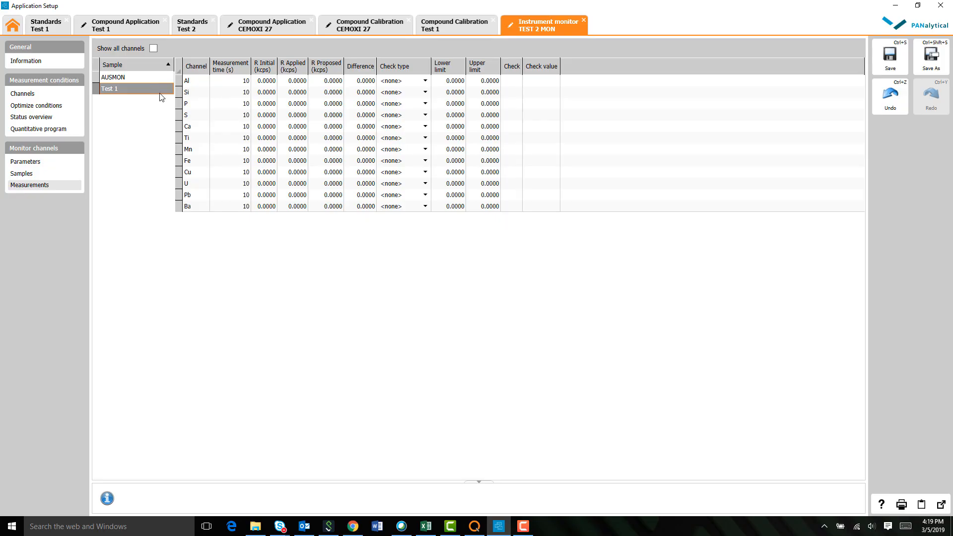
pyautogui.click(229, 149)
pyautogui.write('0')
pyautogui.press('Return')
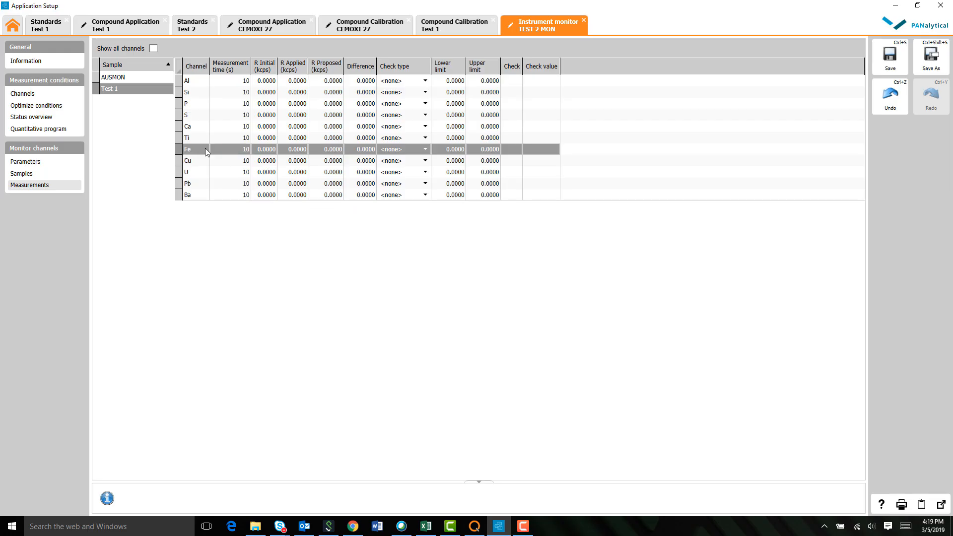
pyautogui.click(138, 86)
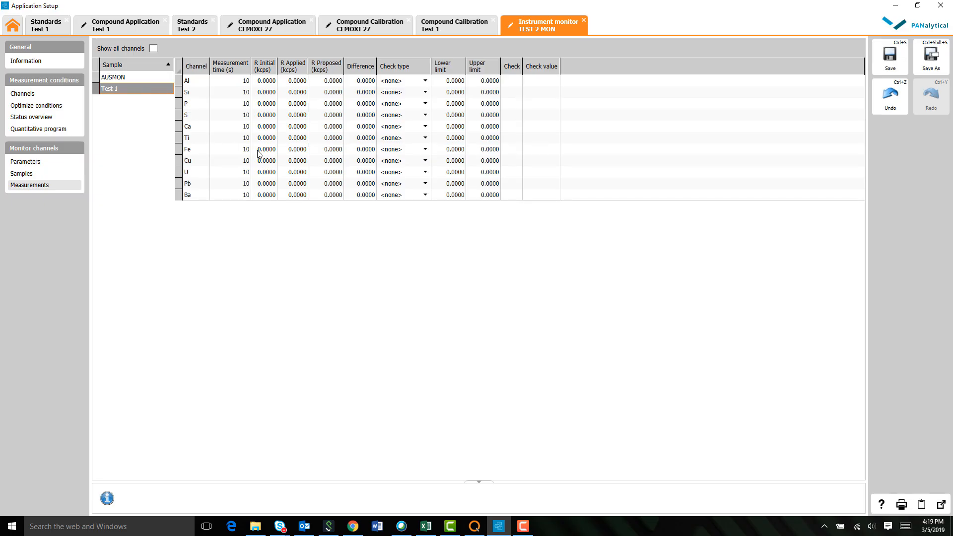
# Set the measurement time to 2 s for every AUSMON channel from Al to Ba
pyautogui.click(157, 79)
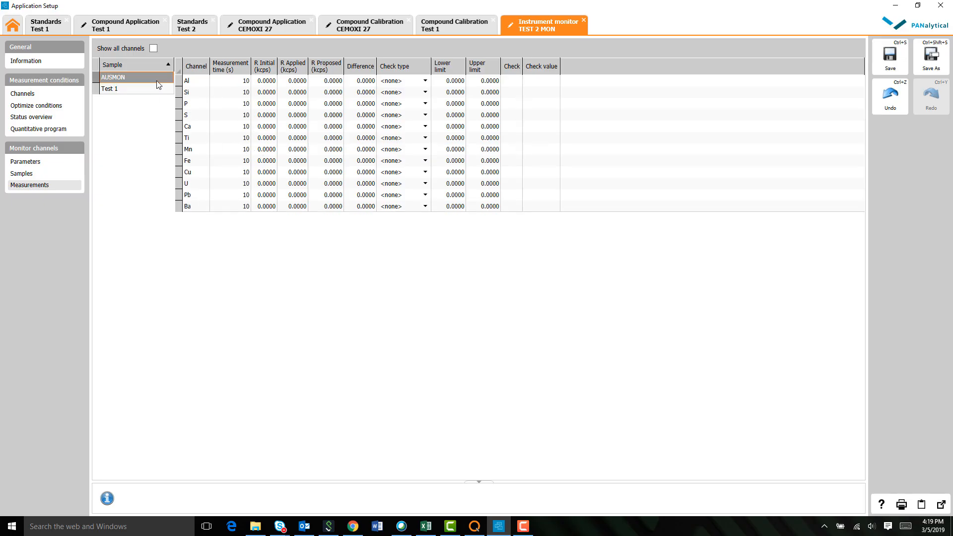
pyautogui.click(237, 81)
pyautogui.write('2')
pyautogui.press('Down')
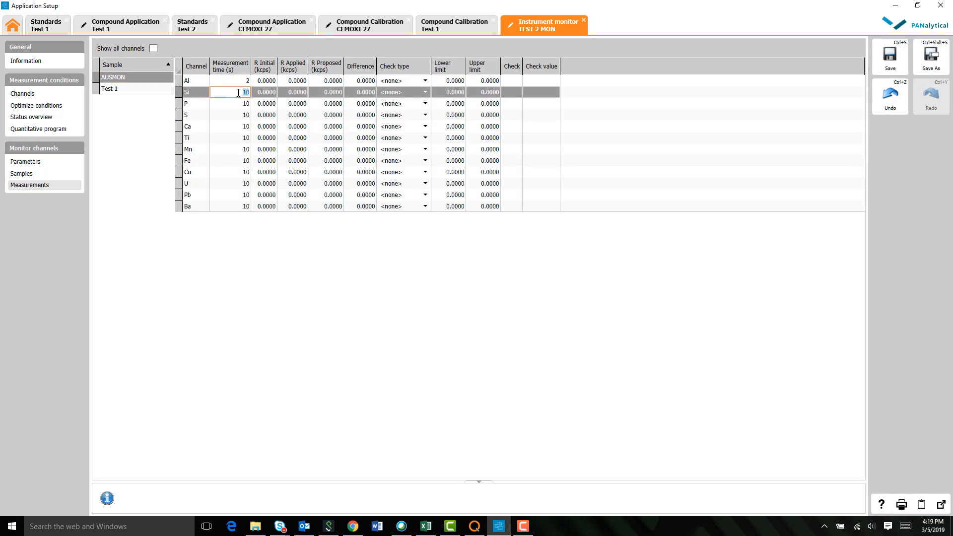
pyautogui.write('2')
pyautogui.press('Down')
pyautogui.write('2')
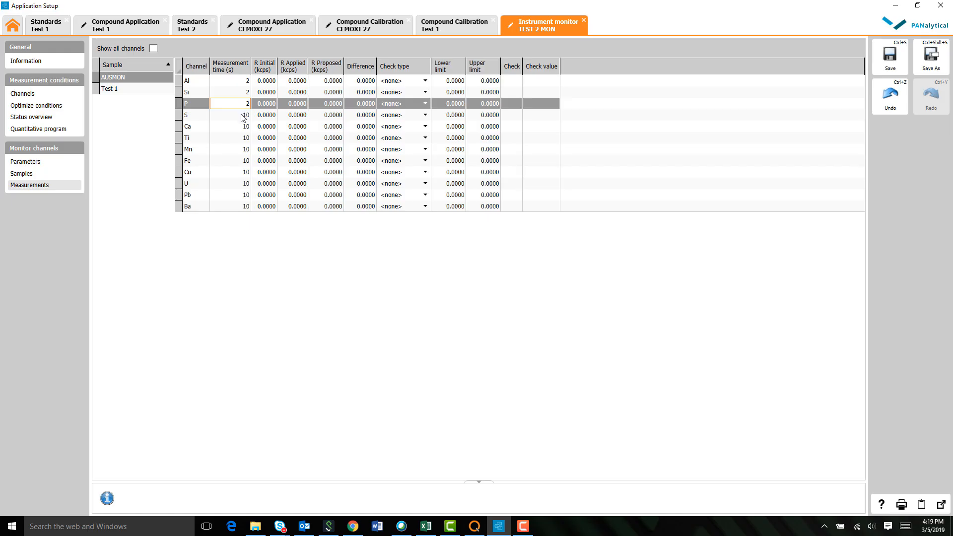
pyautogui.press('Down')
pyautogui.write('2')
pyautogui.press('Down')
pyautogui.write('2')
pyautogui.press('Down')
pyautogui.write('2')
pyautogui.press('Down')
pyautogui.write('2')
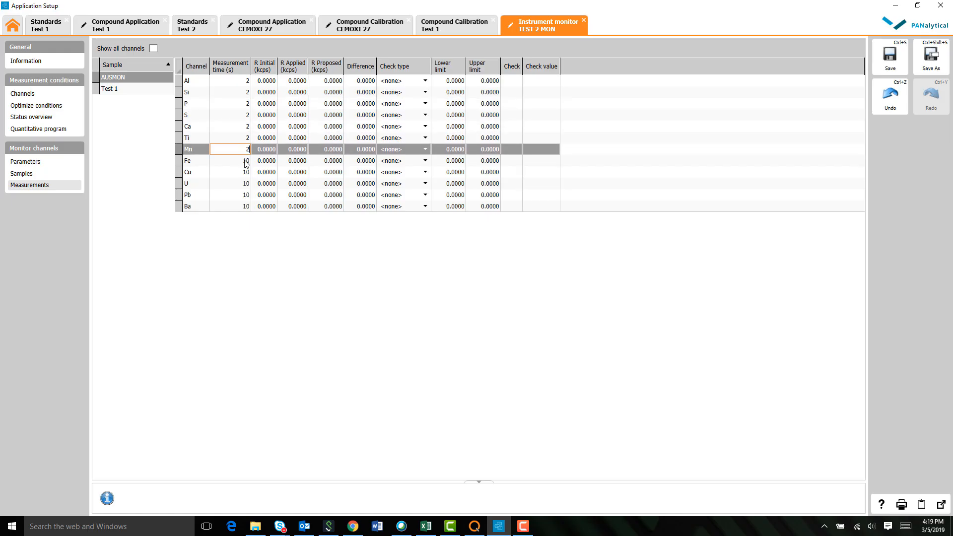
pyautogui.press('Down')
pyautogui.write('2')
pyautogui.press('Down')
pyautogui.write('2')
pyautogui.press('Down')
pyautogui.write('2')
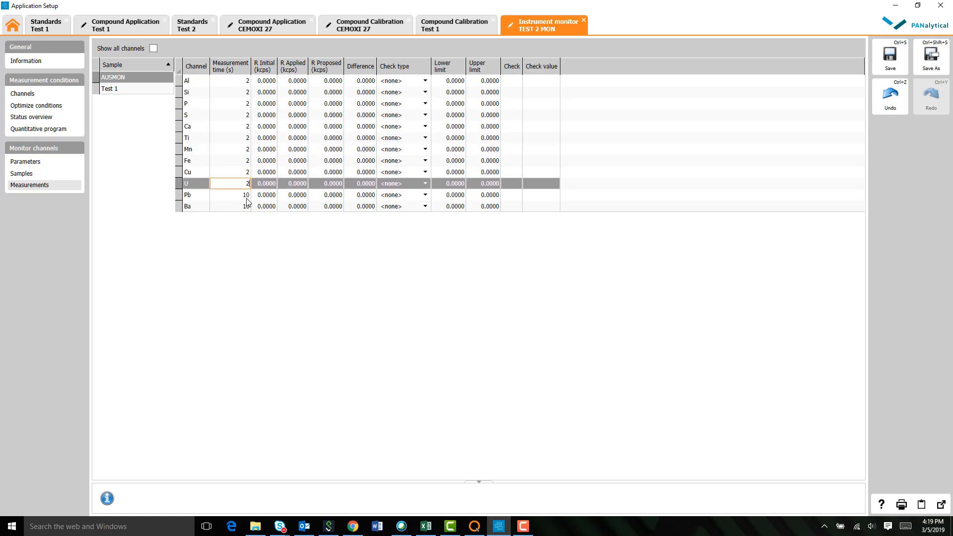
pyautogui.press('Down')
pyautogui.write('2')
pyautogui.press('Down')
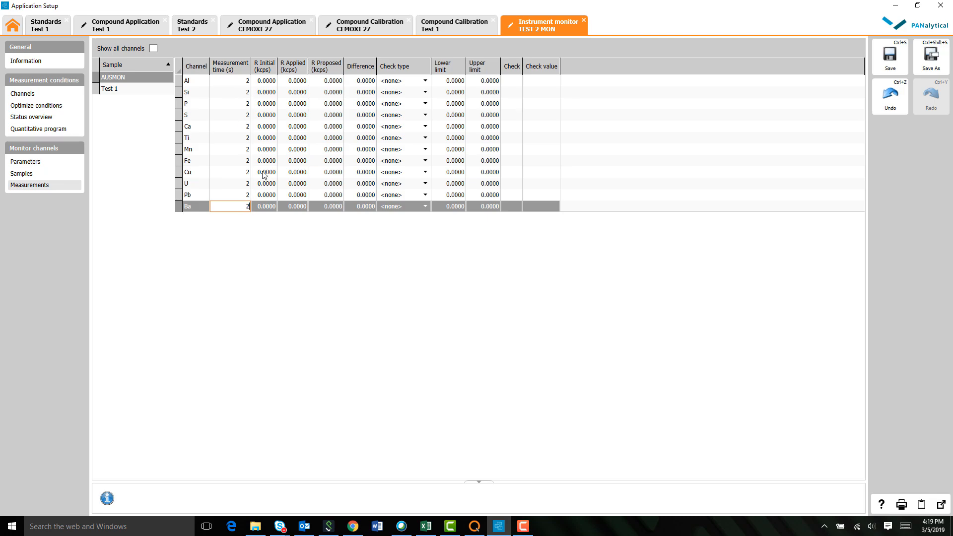
pyautogui.click(272, 127)
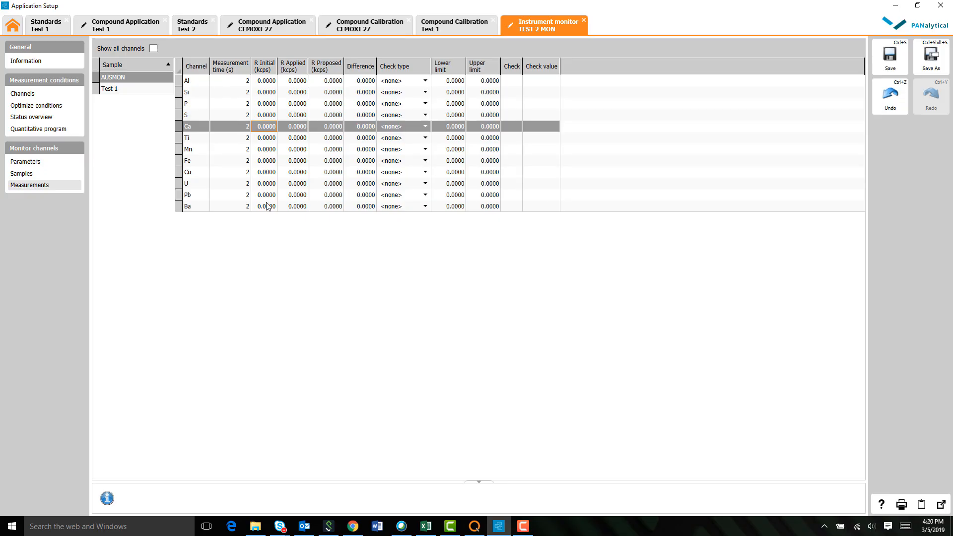
pyautogui.click(237, 80)
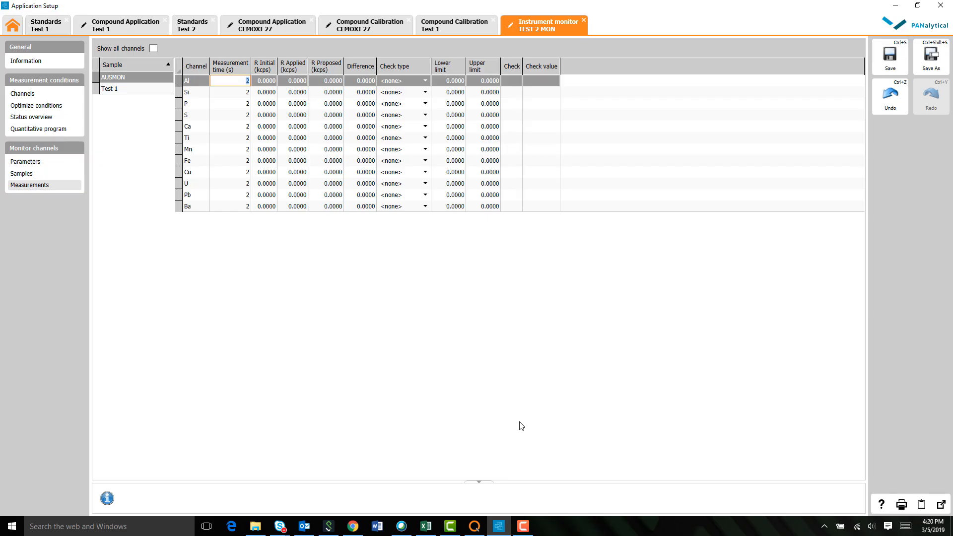
pyautogui.click(474, 526)
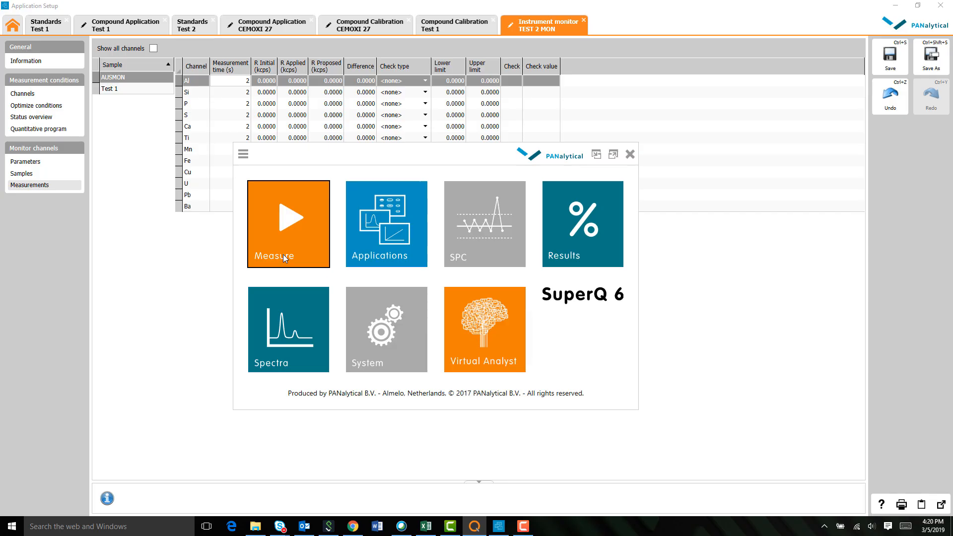
pyautogui.click(160, 286)
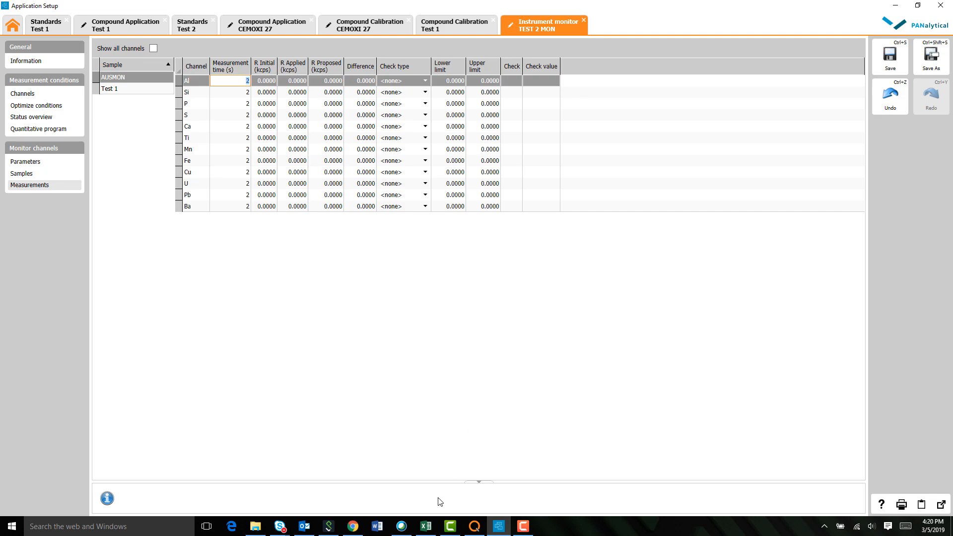
# Switch to the Drift times calculation workbook in Excel and examine the kcps values, Si counting time and CSE % formula
pyautogui.click(427, 528)
pyautogui.moveTo(436, 192); pyautogui.dragTo(507, 86)
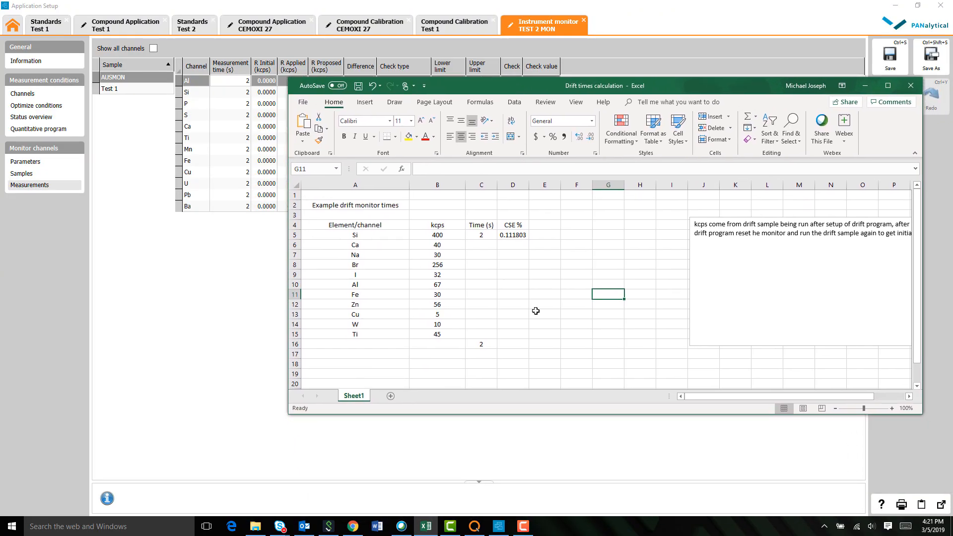
pyautogui.click(436, 236)
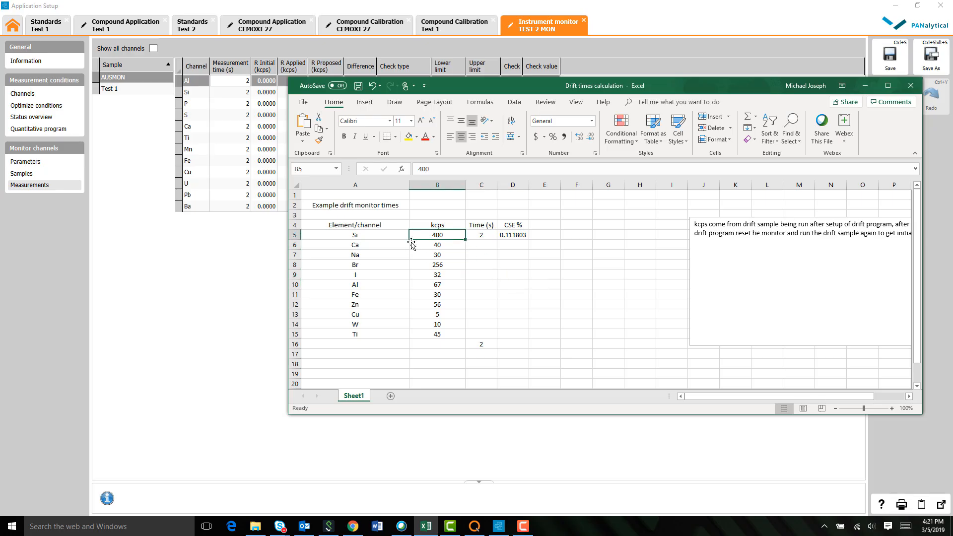
pyautogui.click(444, 244)
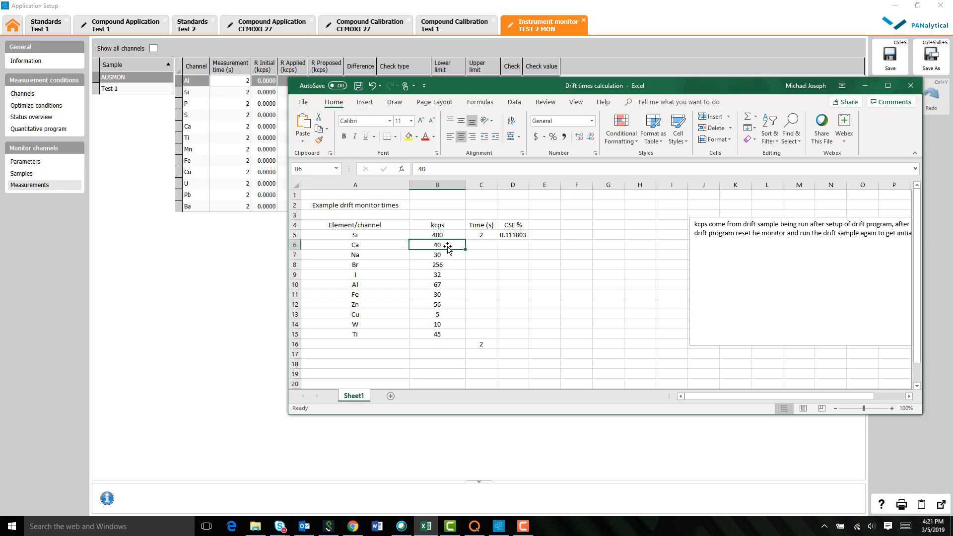
pyautogui.click(446, 236)
pyautogui.click(484, 236)
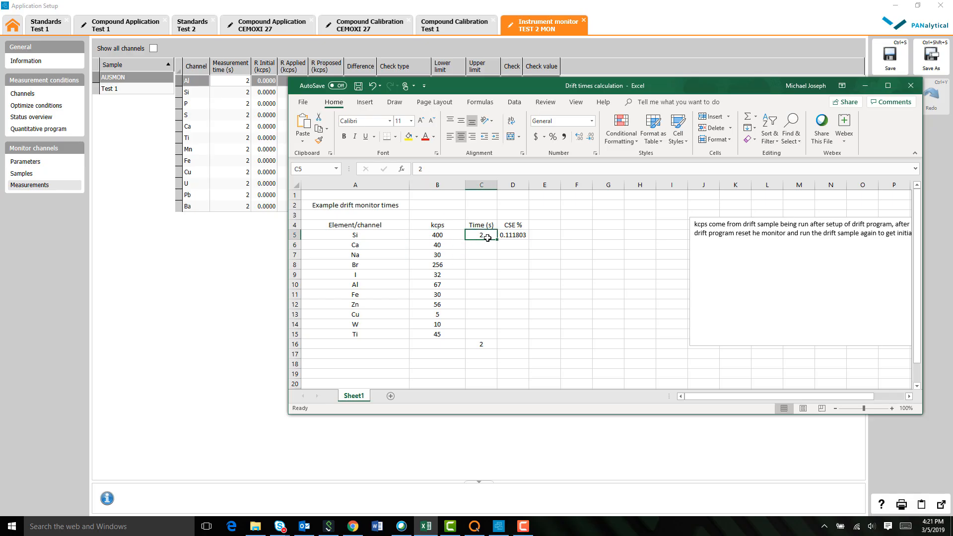
pyautogui.click(520, 236)
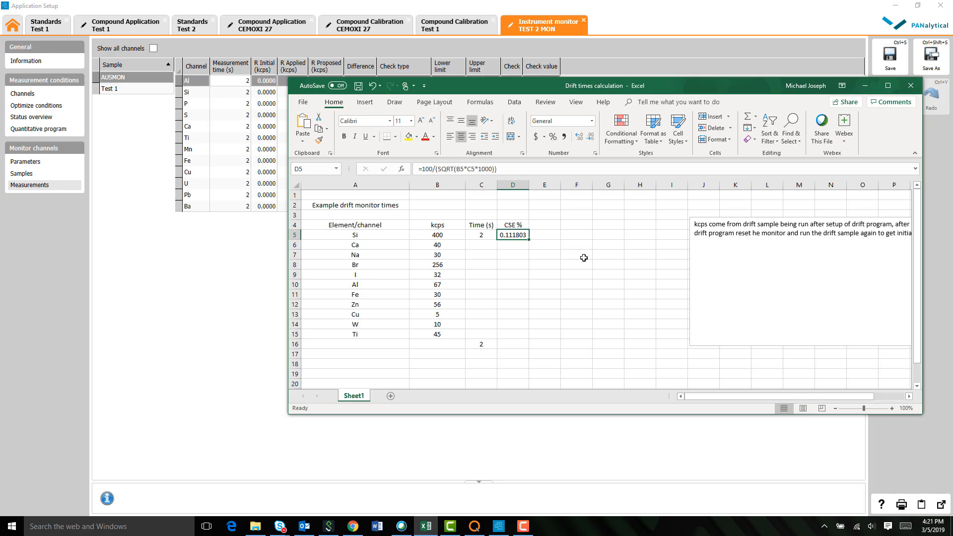
pyautogui.click(584, 257)
pyautogui.click(523, 237)
# Set the Si counting time in cell C5 to 26 s
pyautogui.click(484, 239)
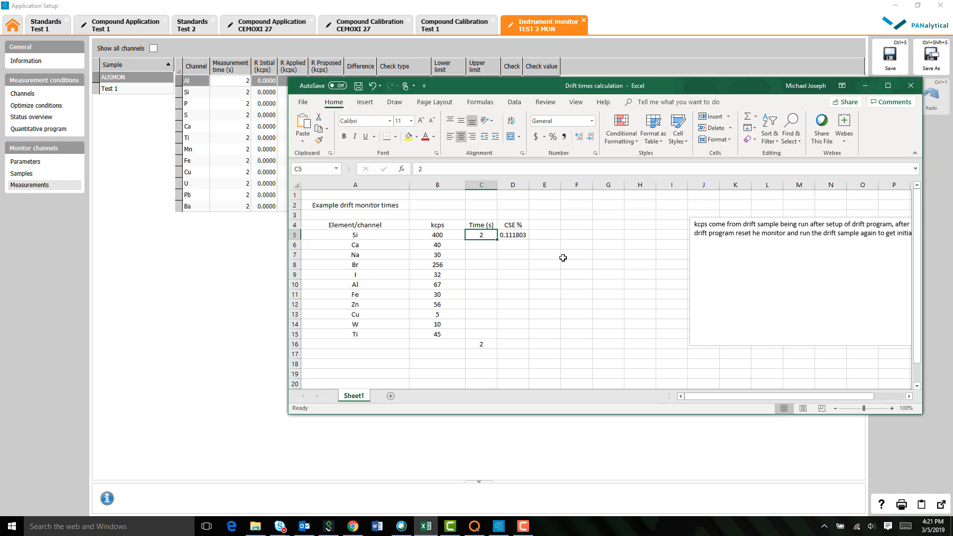
pyautogui.write('2')
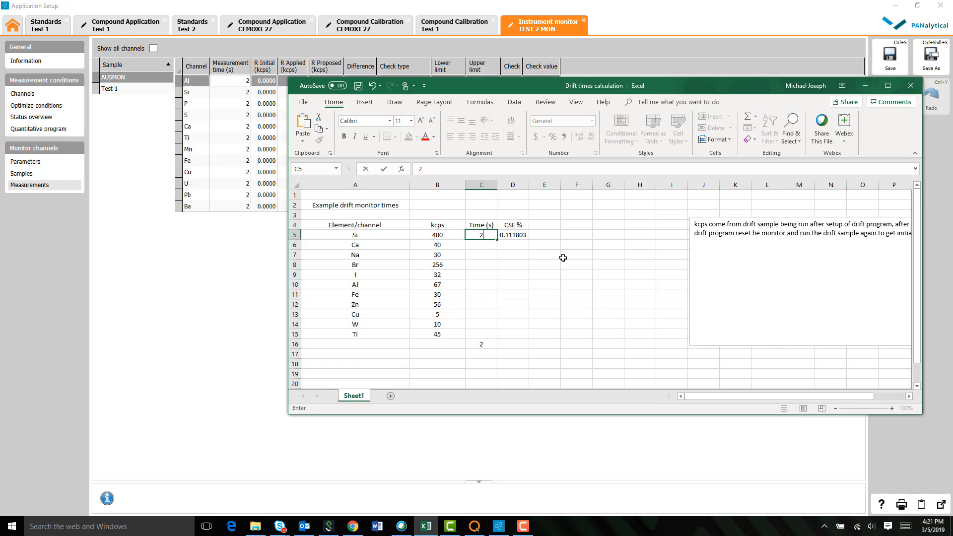
pyautogui.press('Return')
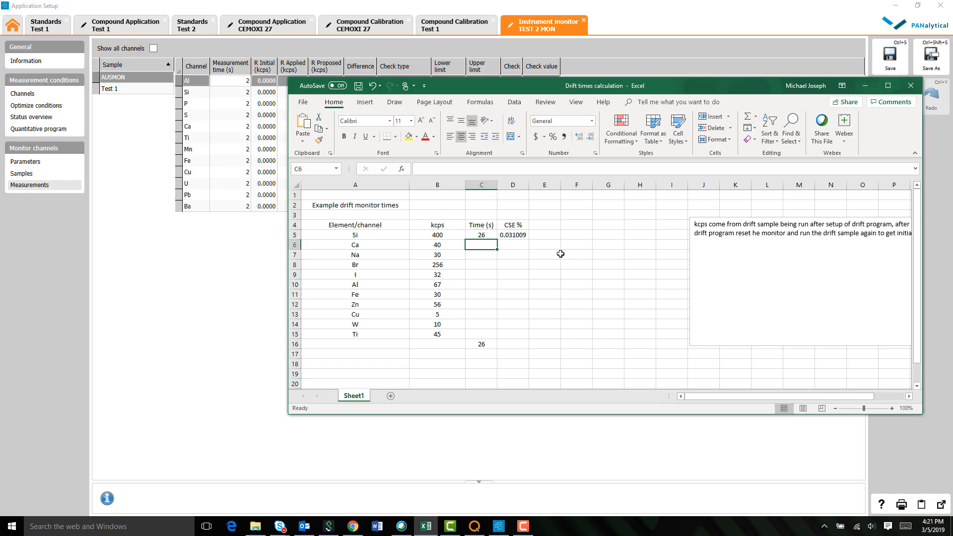
# Fill the 26 s counting time and the CSE % formula from the Si row down through the Ti row
pyautogui.click(480, 235)
pyautogui.moveTo(497, 240); pyautogui.dragTo(492, 335)
pyautogui.click(518, 237)
pyautogui.moveTo(529, 240); pyautogui.dragTo(529, 342)
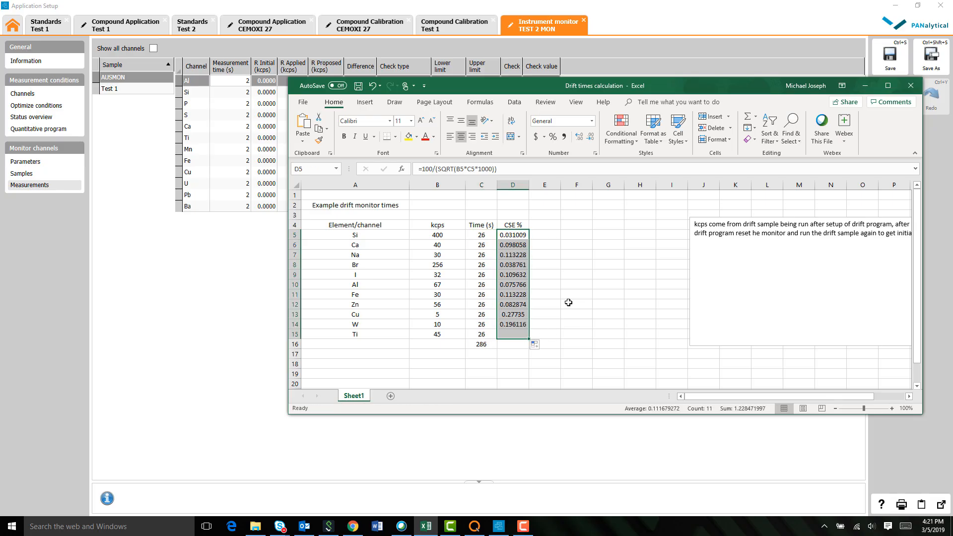
pyautogui.click(481, 344)
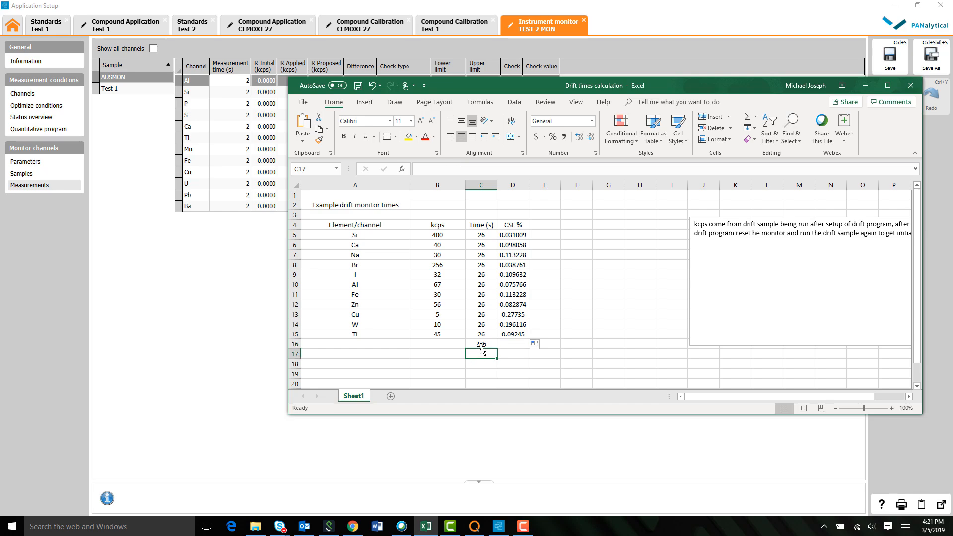
# Try a 40 s counting time for Ca in cell C6 and raise it to 120 s
pyautogui.click(494, 245)
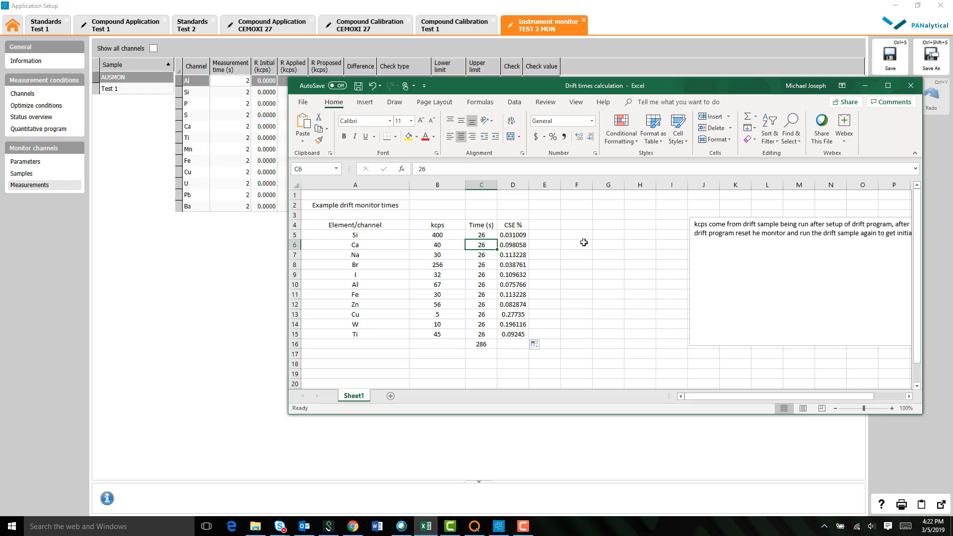
pyautogui.write('40')
pyautogui.press('Return')
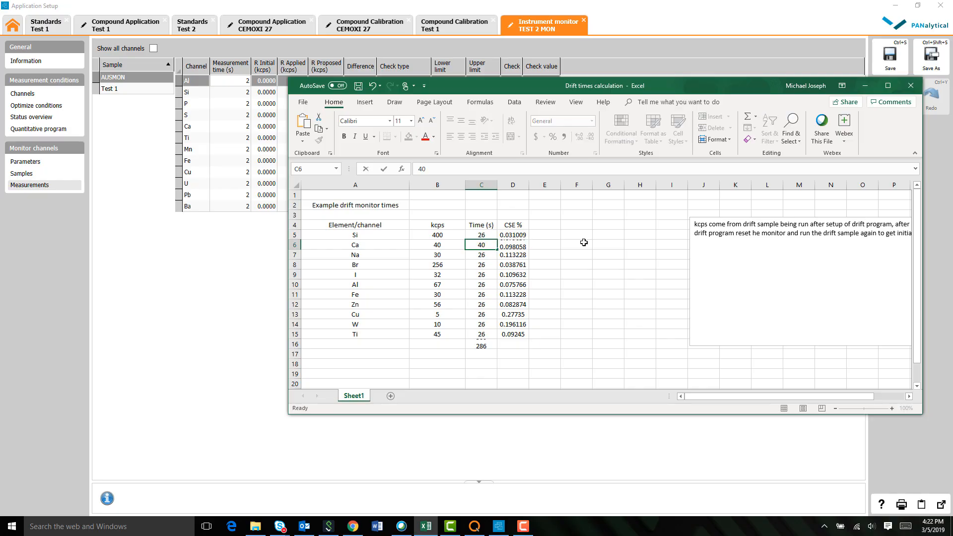
pyautogui.press('Up')
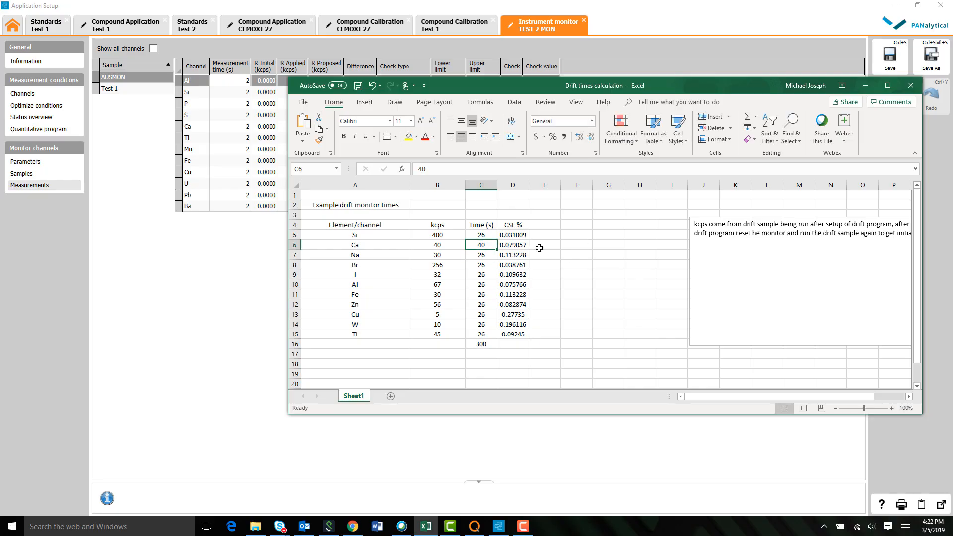
pyautogui.write('120')
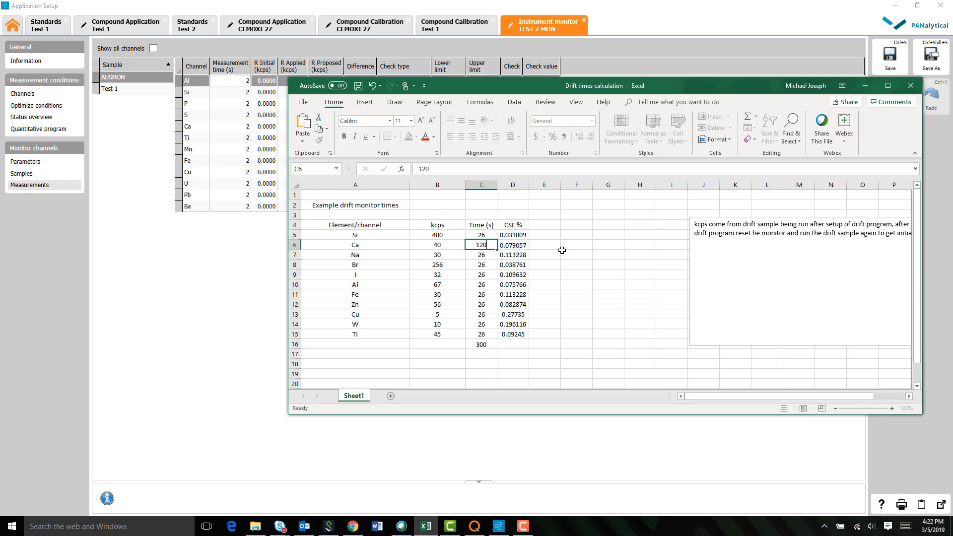
pyautogui.press('Return')
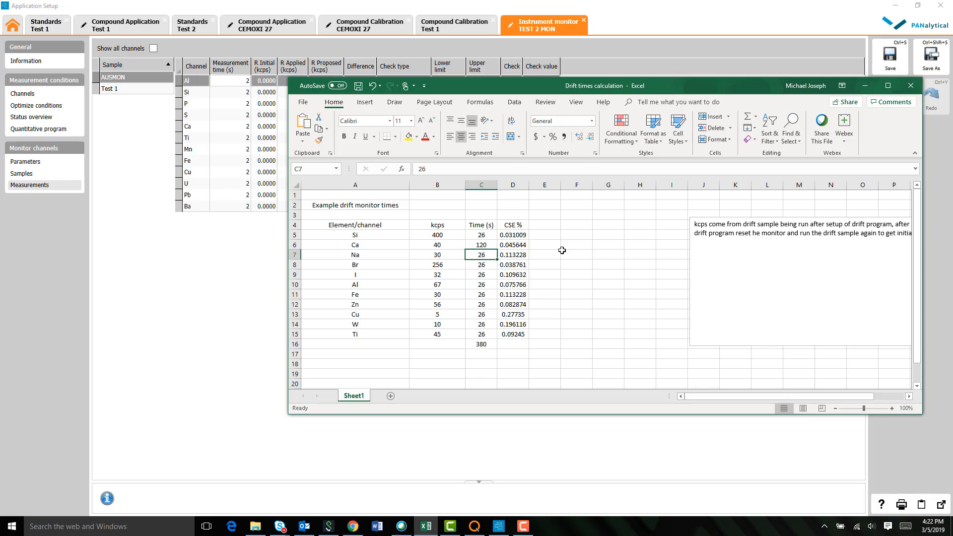
pyautogui.click(490, 243)
pyautogui.doubleClick(489, 239)
pyautogui.click(490, 243)
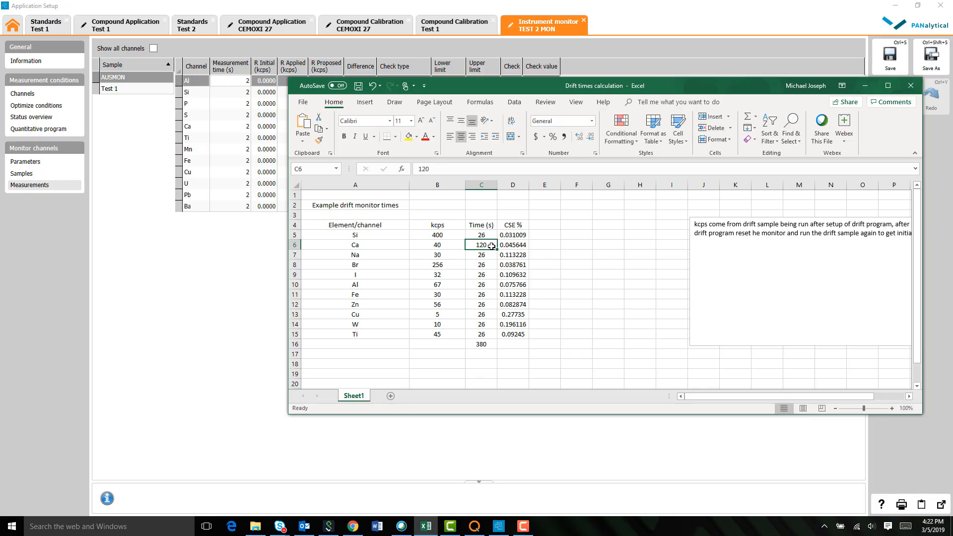
# Set the Na counting time in cell C7 to 240 s
pyautogui.click(489, 251)
pyautogui.click(488, 242)
pyautogui.click(490, 253)
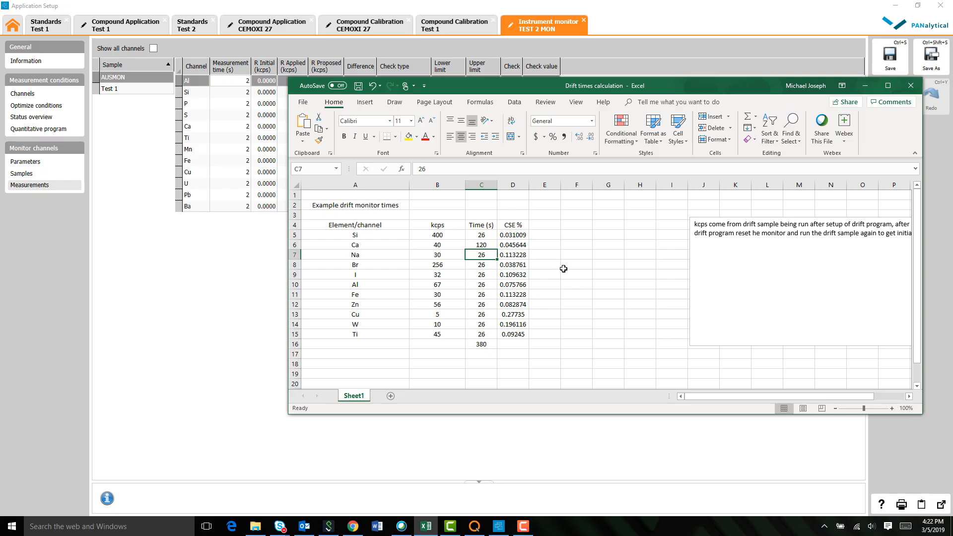
pyautogui.write('240')
pyautogui.press('Return')
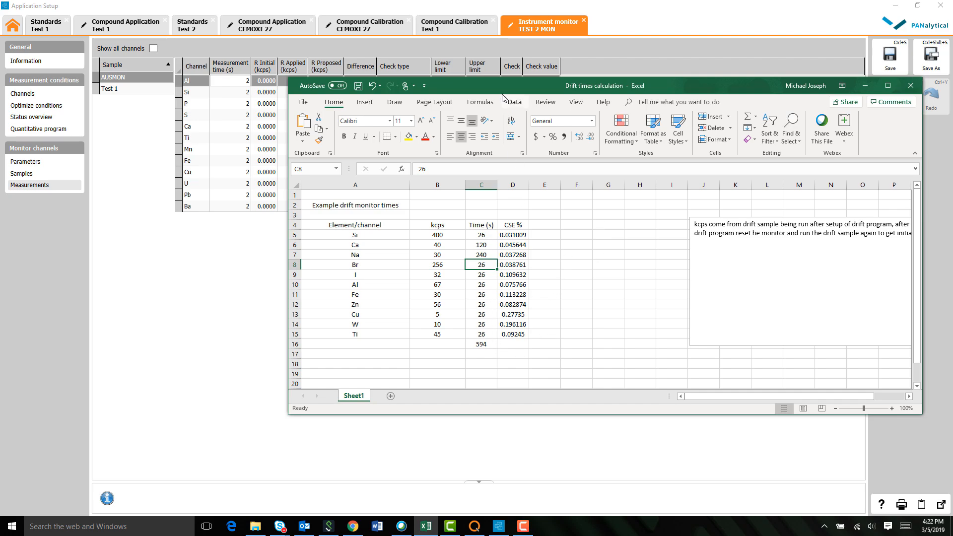
# Switch to Application Setup and set the AUSMON measurement times to 26 s for Al, 40 s for Si and 34 s for P
pyautogui.moveTo(502, 96); pyautogui.dragTo(505, 176)
pyautogui.click(248, 81)
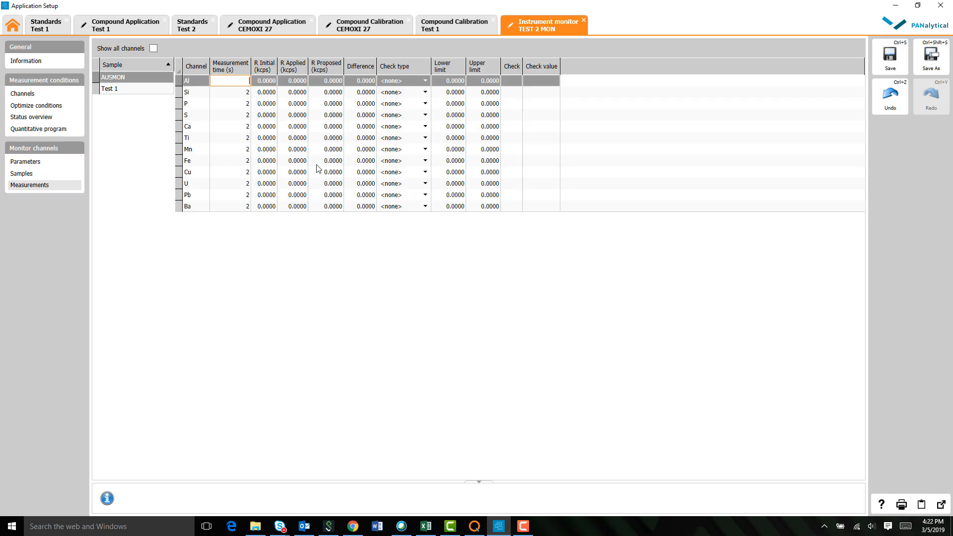
pyautogui.press('Return')
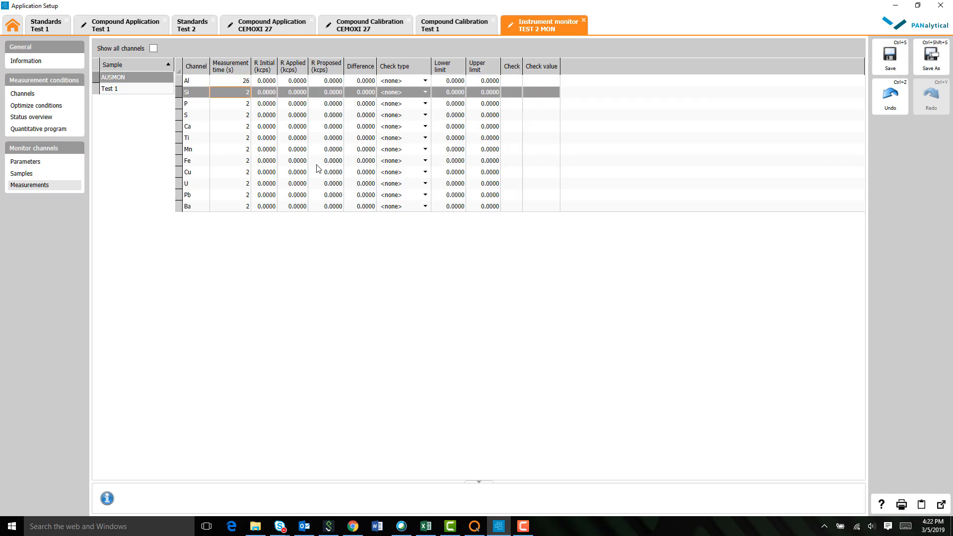
pyautogui.write('40')
pyautogui.press('Return')
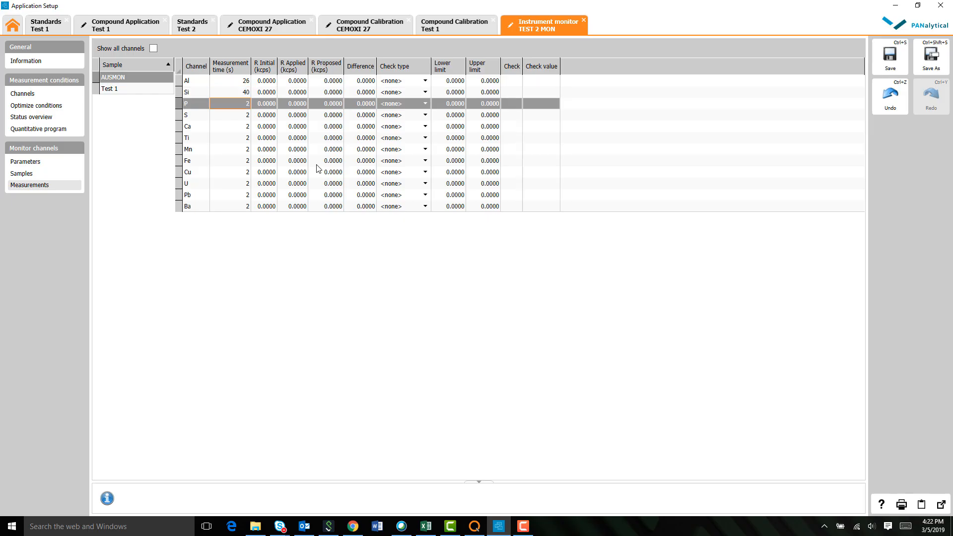
pyautogui.write('34')
pyautogui.press('Return')
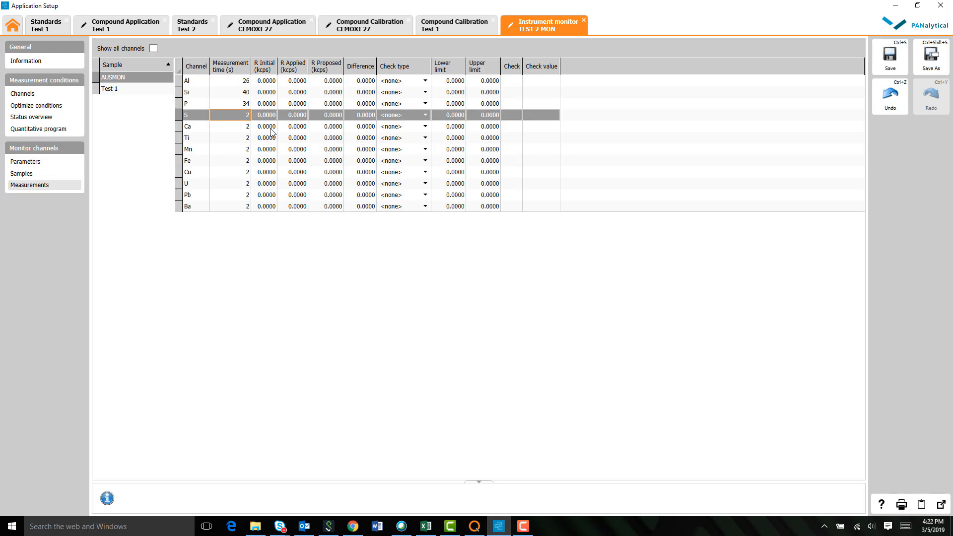
# Reset the parameters of the TEST 2 MON instrument monitor and accept the erasure of its measured intensities, slopes and intercepts
pyautogui.click(61, 162)
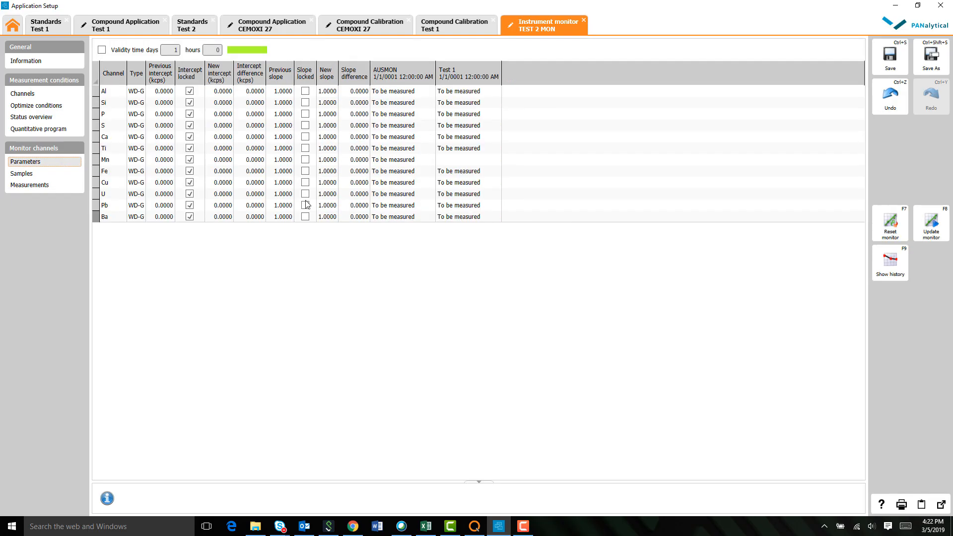
pyautogui.click(890, 225)
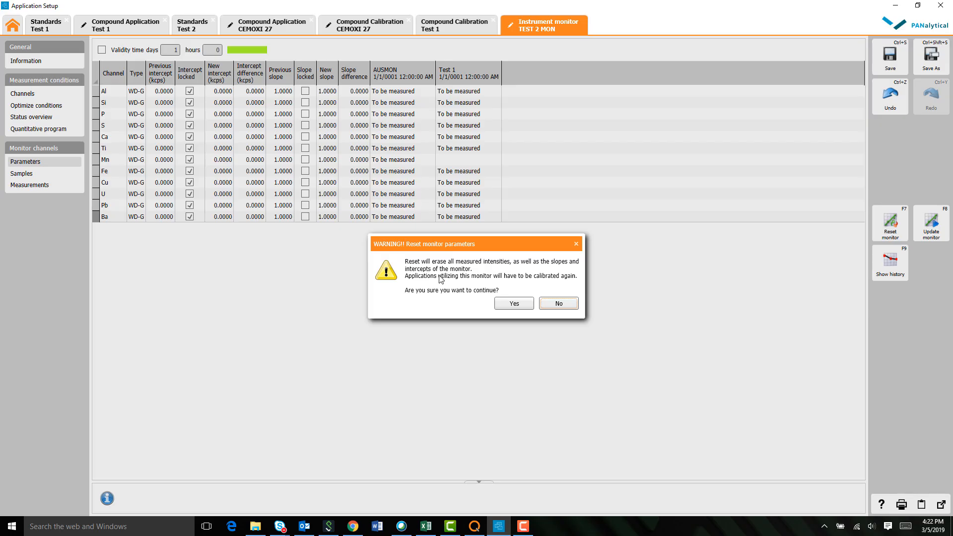
pyautogui.click(514, 303)
# Compare the monitor's channel measurement times for the AUSMON and Test 1 samples
pyautogui.click(48, 185)
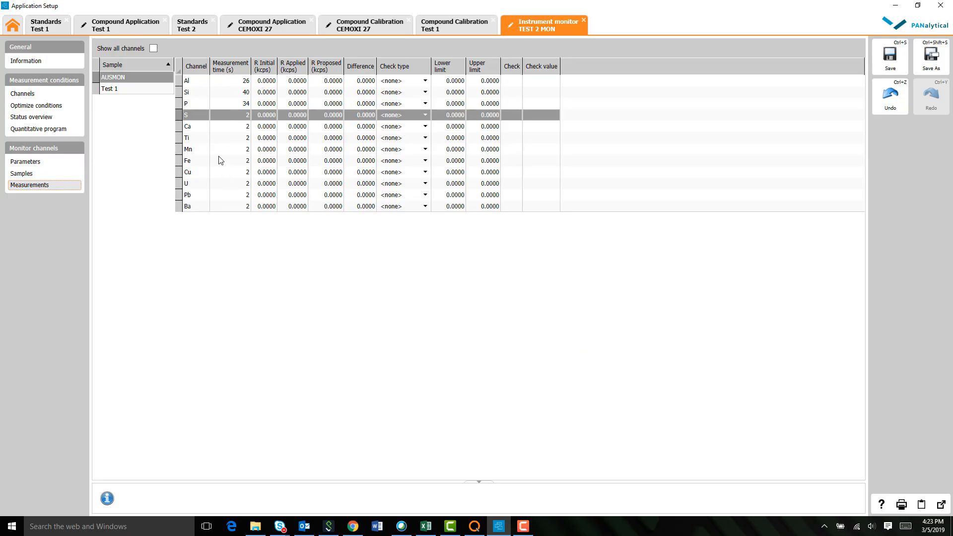
pyautogui.click(154, 90)
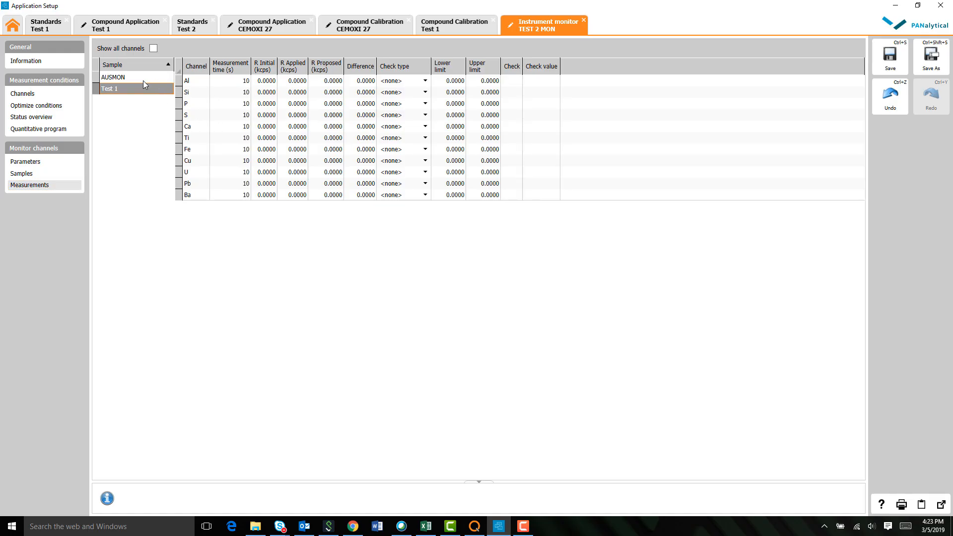
pyautogui.click(142, 80)
pyautogui.click(143, 90)
pyautogui.click(149, 78)
pyautogui.click(149, 88)
# Review the standard details, measurements and concentration calibration overview of the Test 1 compound calibration, including its Si and Ca lines
pyautogui.click(484, 25)
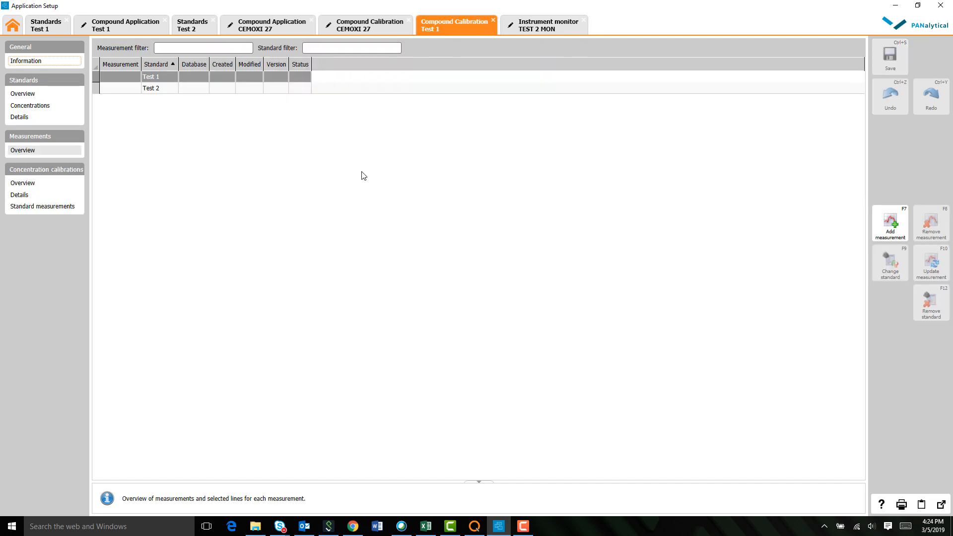
pyautogui.click(37, 116)
pyautogui.click(48, 152)
pyautogui.click(69, 188)
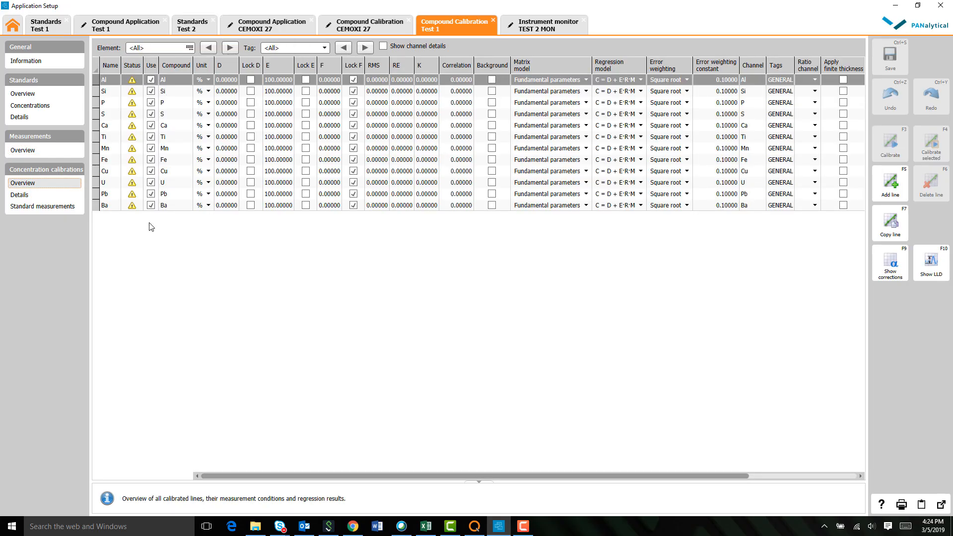
pyautogui.click(113, 91)
pyautogui.click(119, 125)
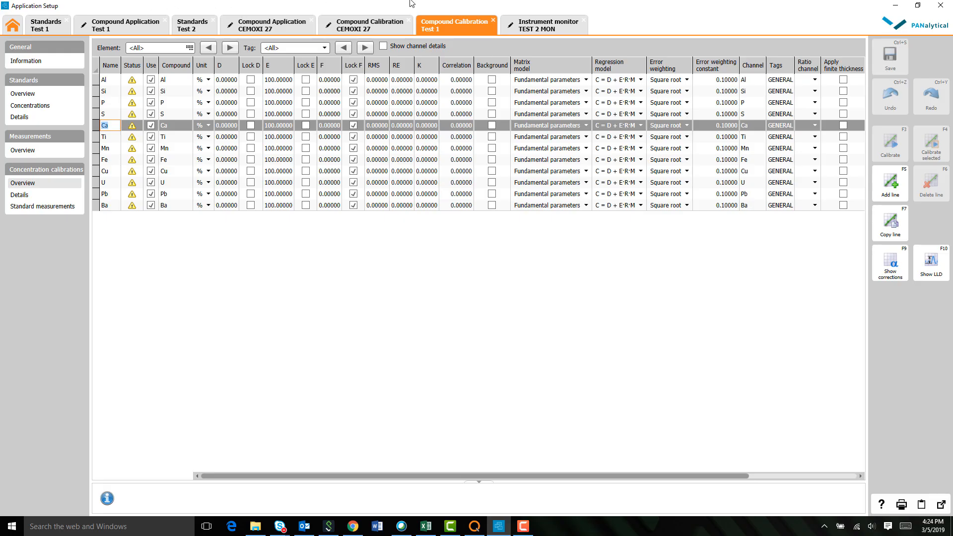
# Check the channel parameters of the TEST 2 MON monitor against the calibration lines of the Test 1 compound calibration
pyautogui.click(503, 25)
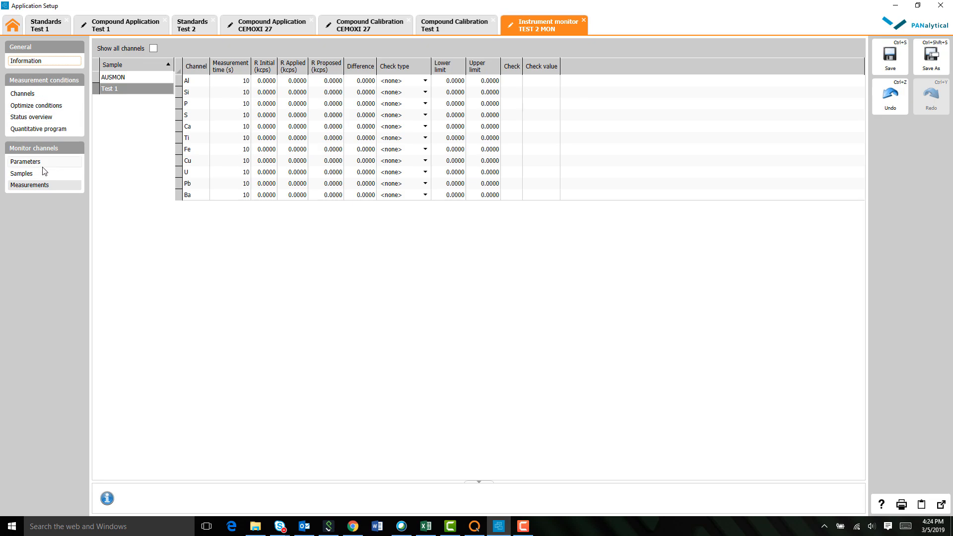
pyautogui.click(73, 162)
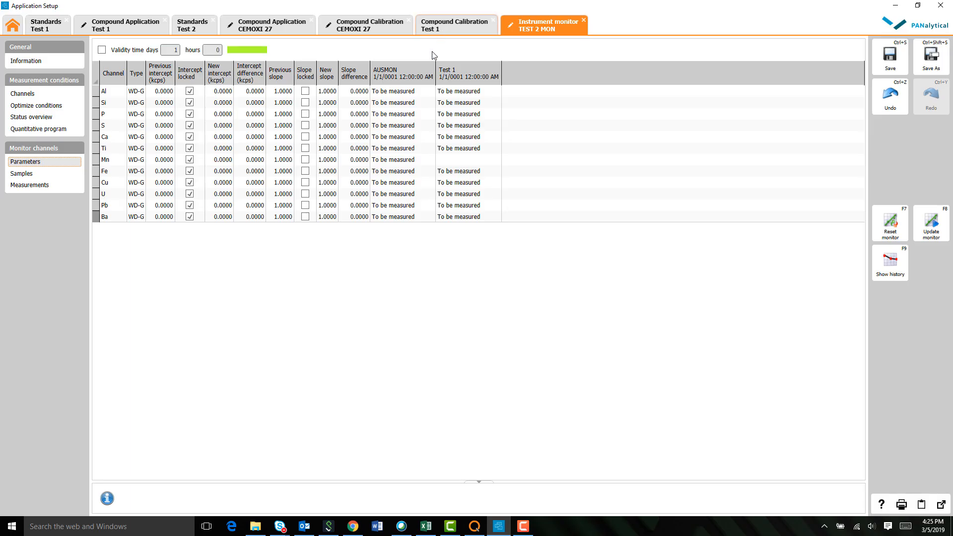
pyautogui.click(437, 26)
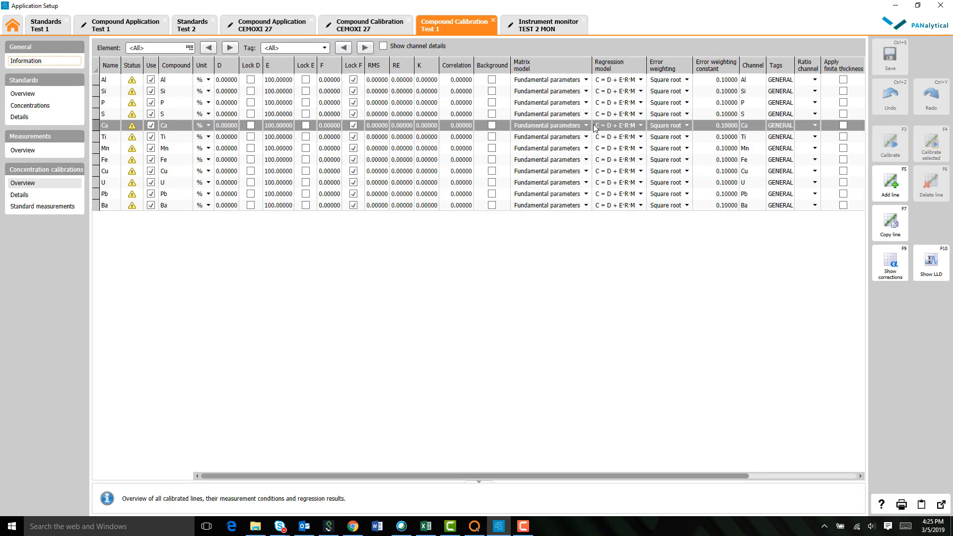
pyautogui.click(544, 25)
pyautogui.click(454, 24)
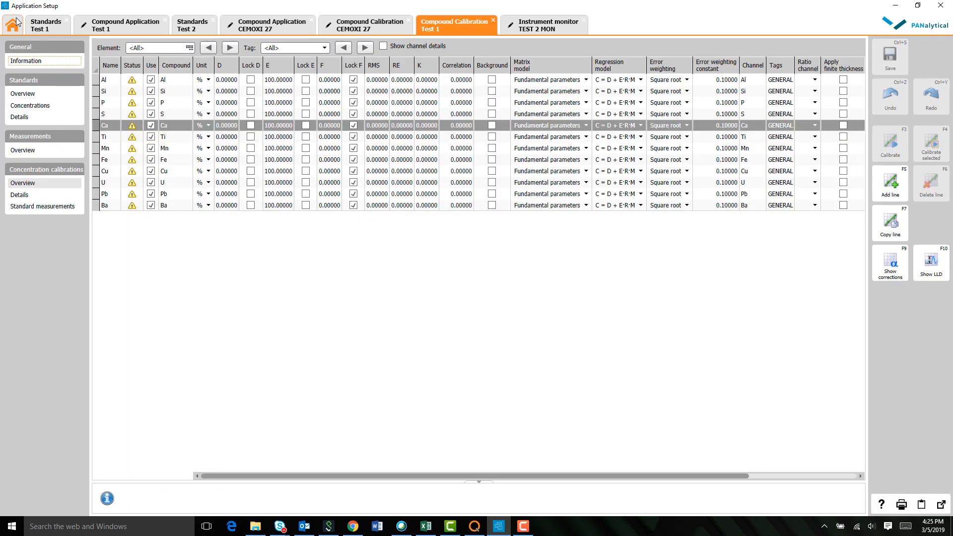
# Examine the list of additives and the film definitions in the general program settings, returning to the home page
pyautogui.click(15, 26)
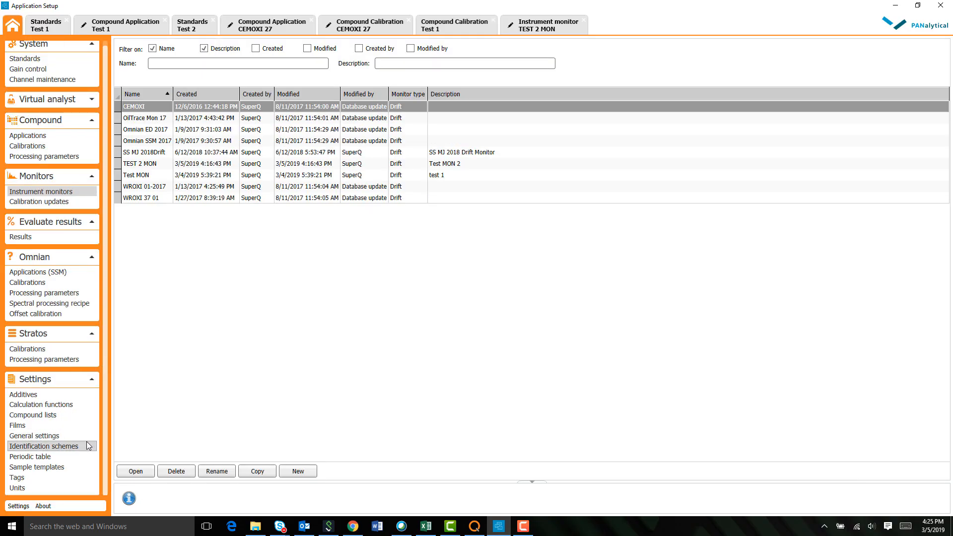
pyautogui.click(70, 396)
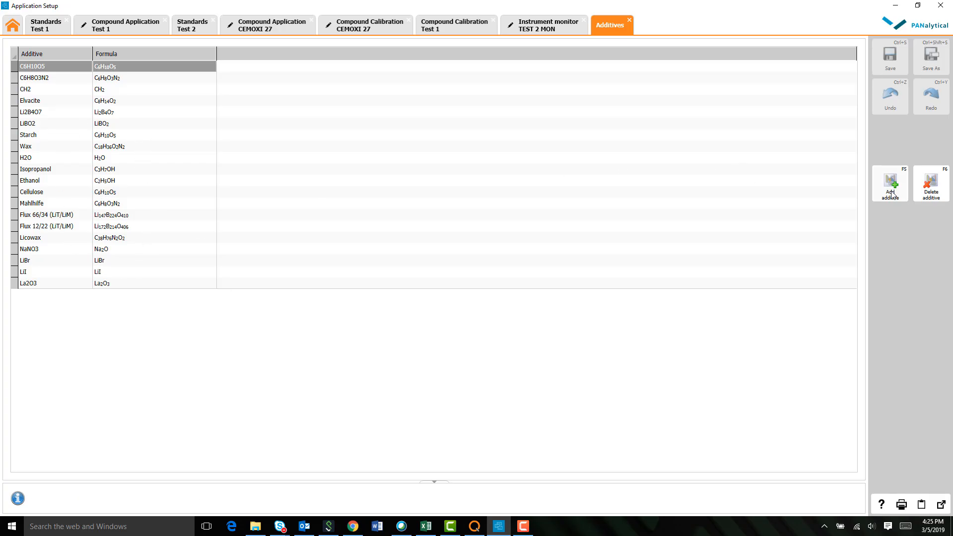
pyautogui.click(12, 32)
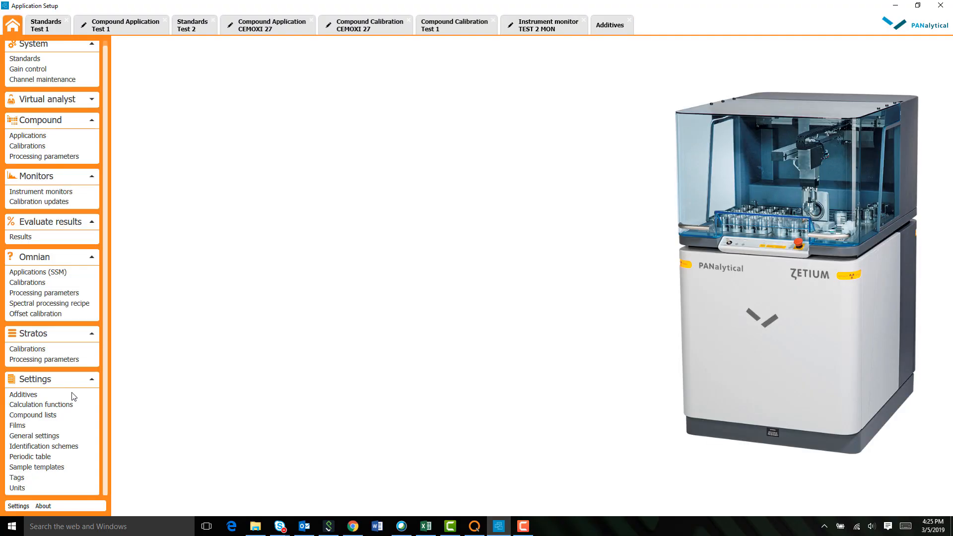
pyautogui.click(66, 425)
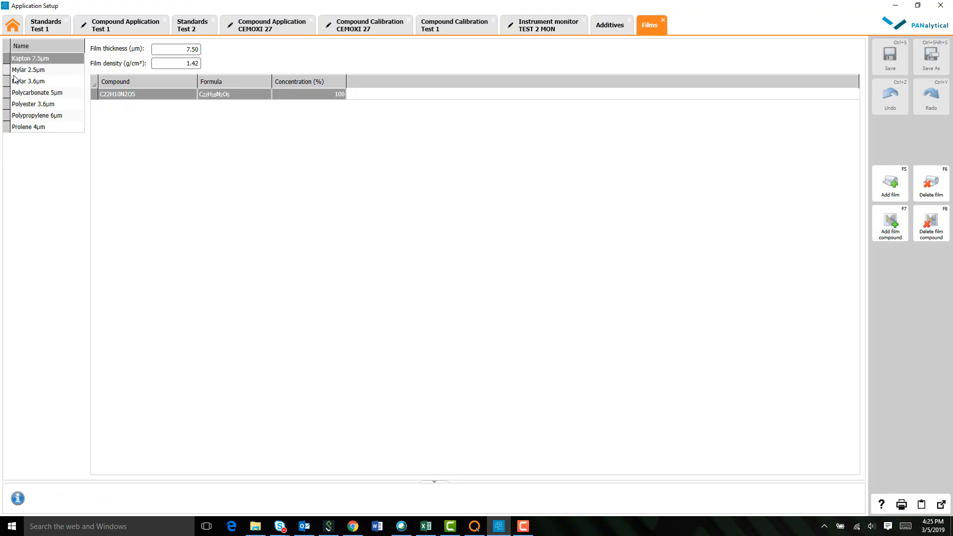
pyautogui.click(12, 24)
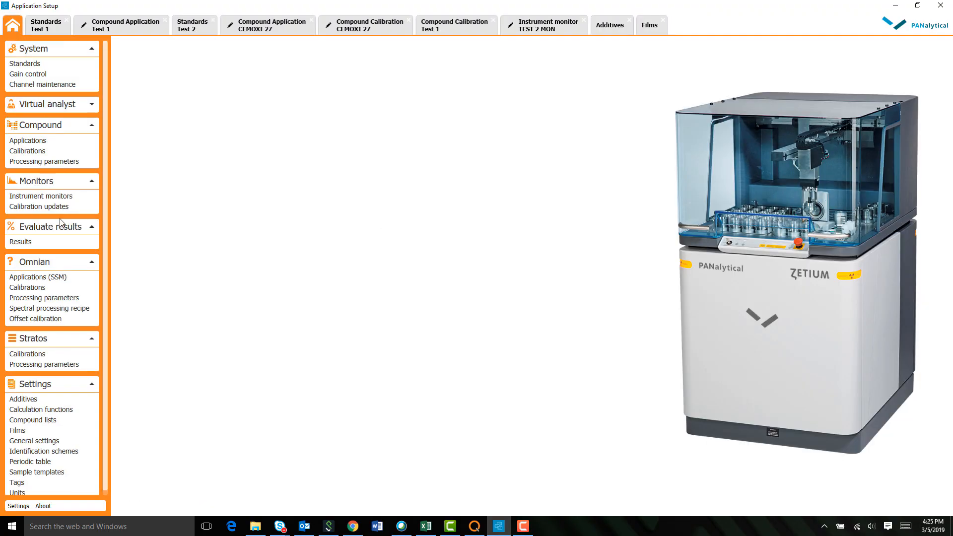